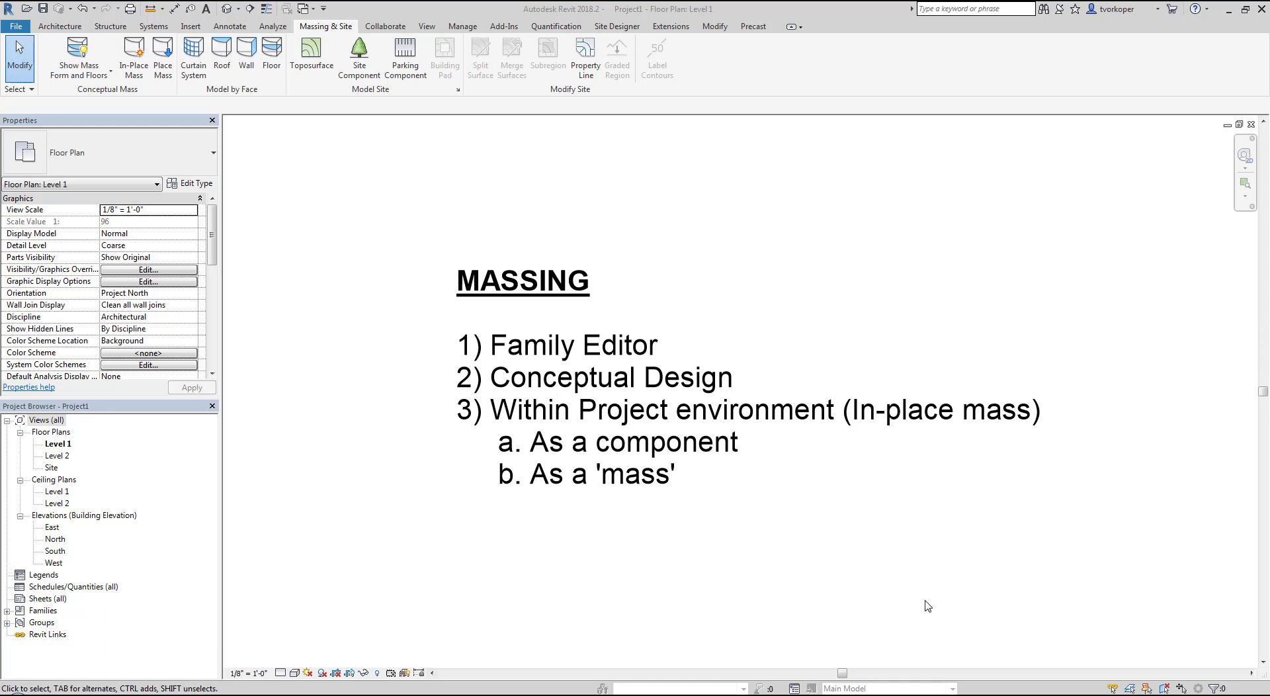
pyautogui.moveTo(421, 315)
pyautogui.mouseDown()
pyautogui.moveTo(500, 348)
pyautogui.moveTo(685, 368)
pyautogui.mouseUp()
pyautogui.press('Escape')
pyautogui.moveTo(442, 360); pyautogui.dragTo(775, 395)
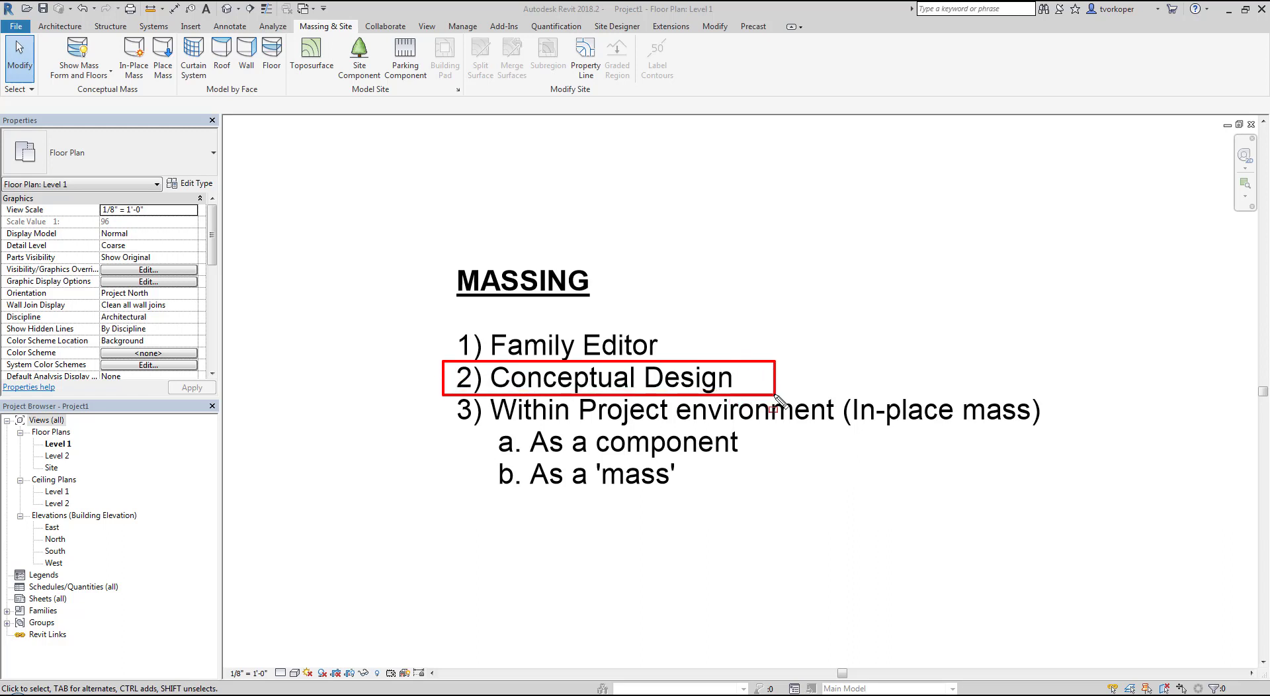
pyautogui.press('Escape')
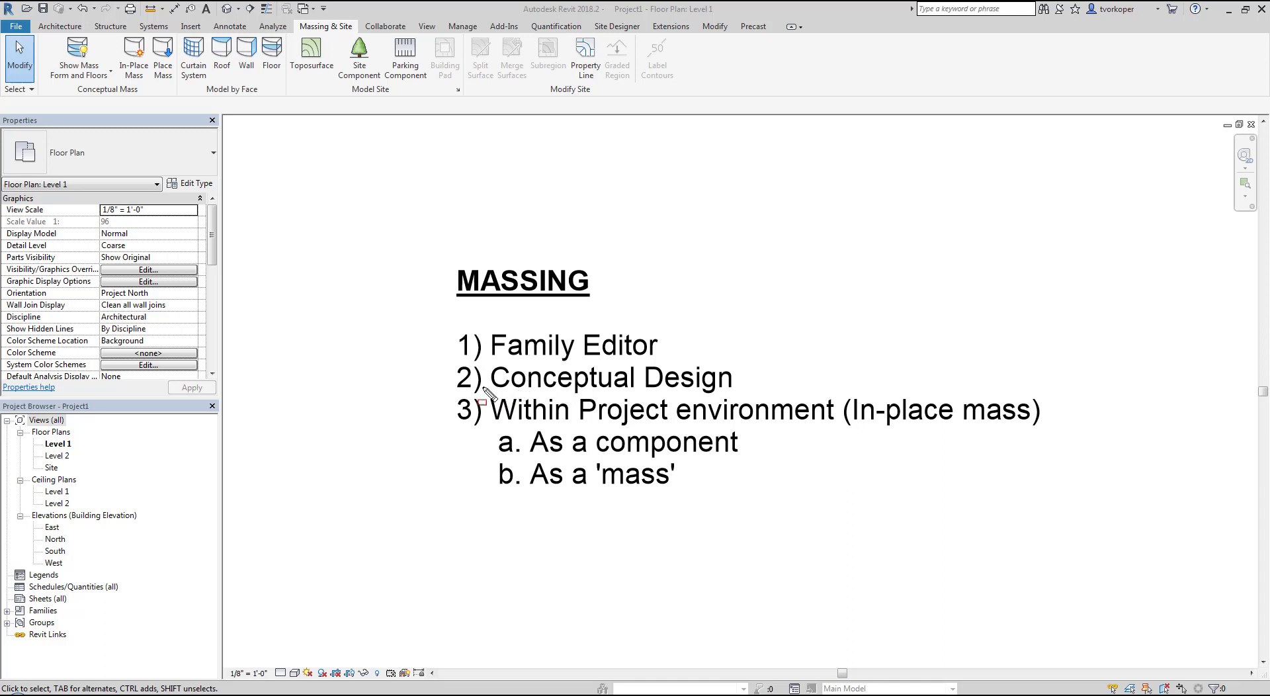
pyautogui.moveTo(428, 394); pyautogui.dragTo(1082, 514)
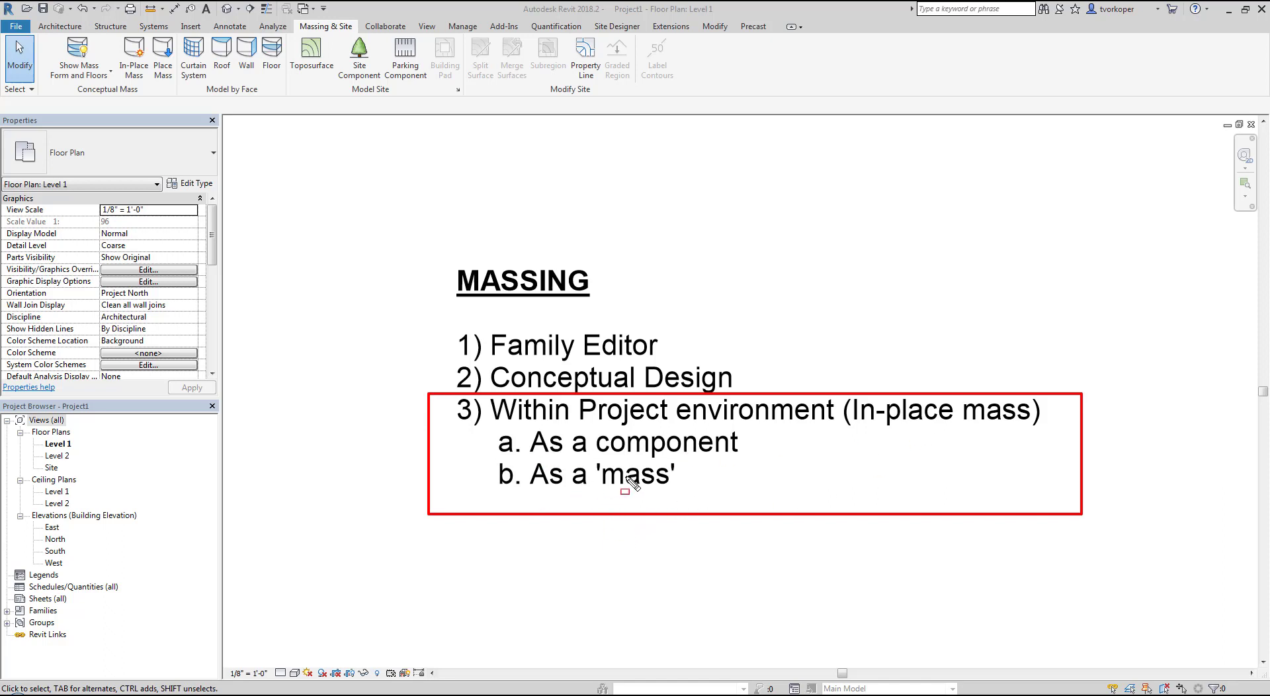
pyautogui.press('Escape')
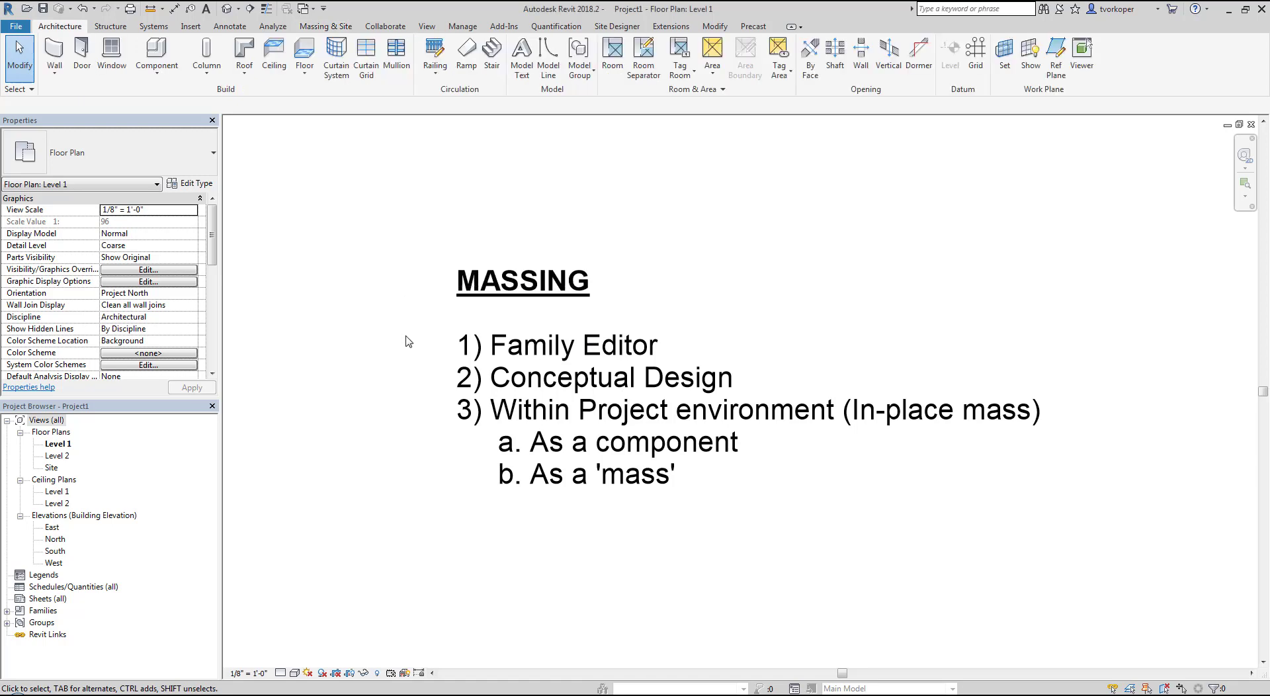
pyautogui.hotkey('ctrl', '2')
pyautogui.keyDown('ctrl'); pyautogui.moveTo(419, 316); pyautogui.dragTo(674, 359); pyautogui.keyUp('ctrl')
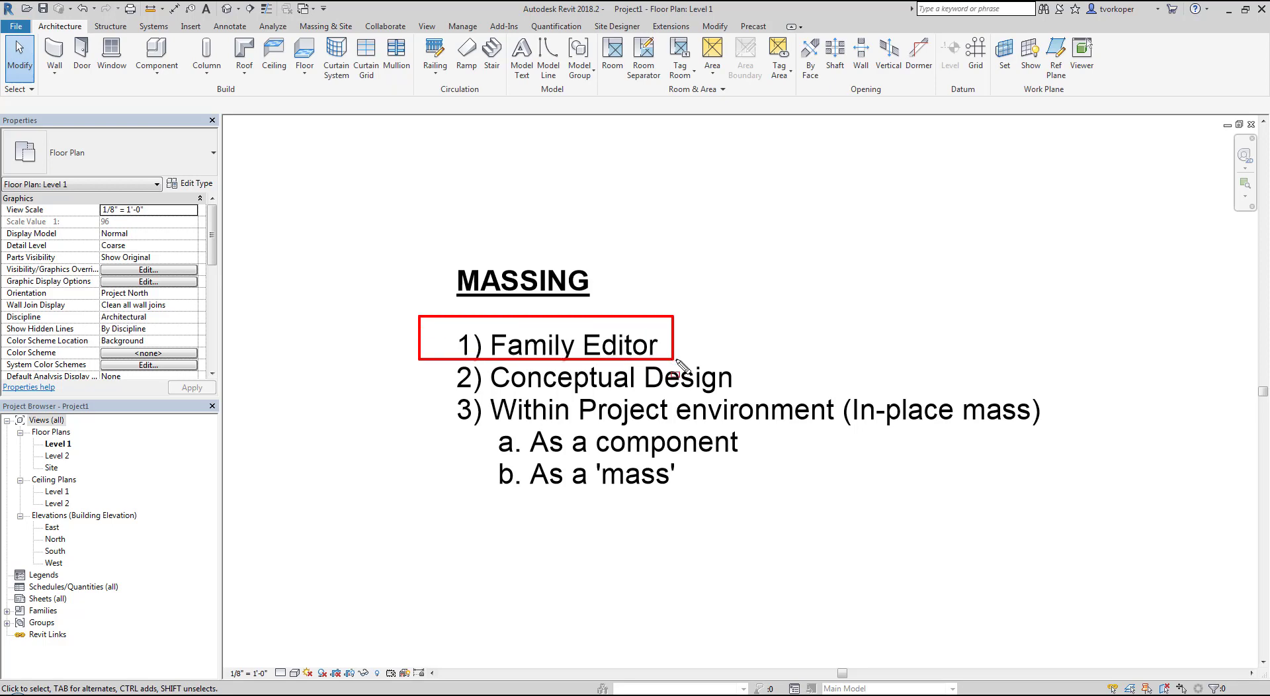
pyautogui.press('Escape')
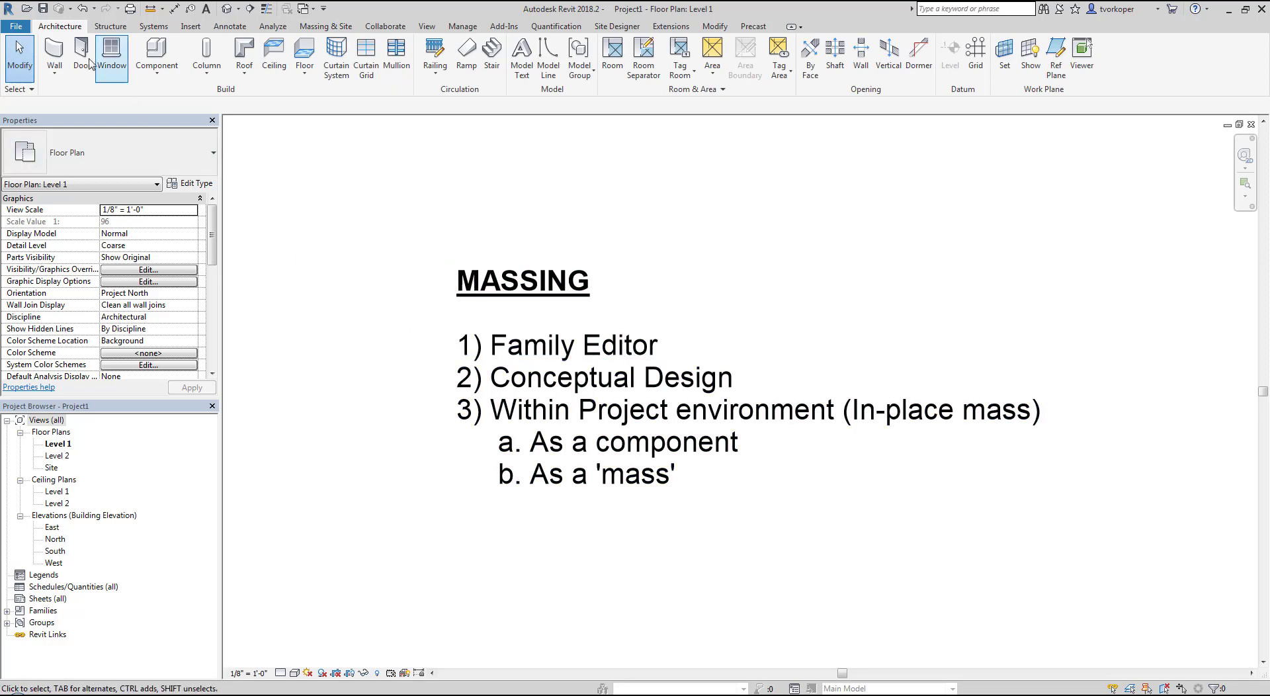
pyautogui.click(15, 27)
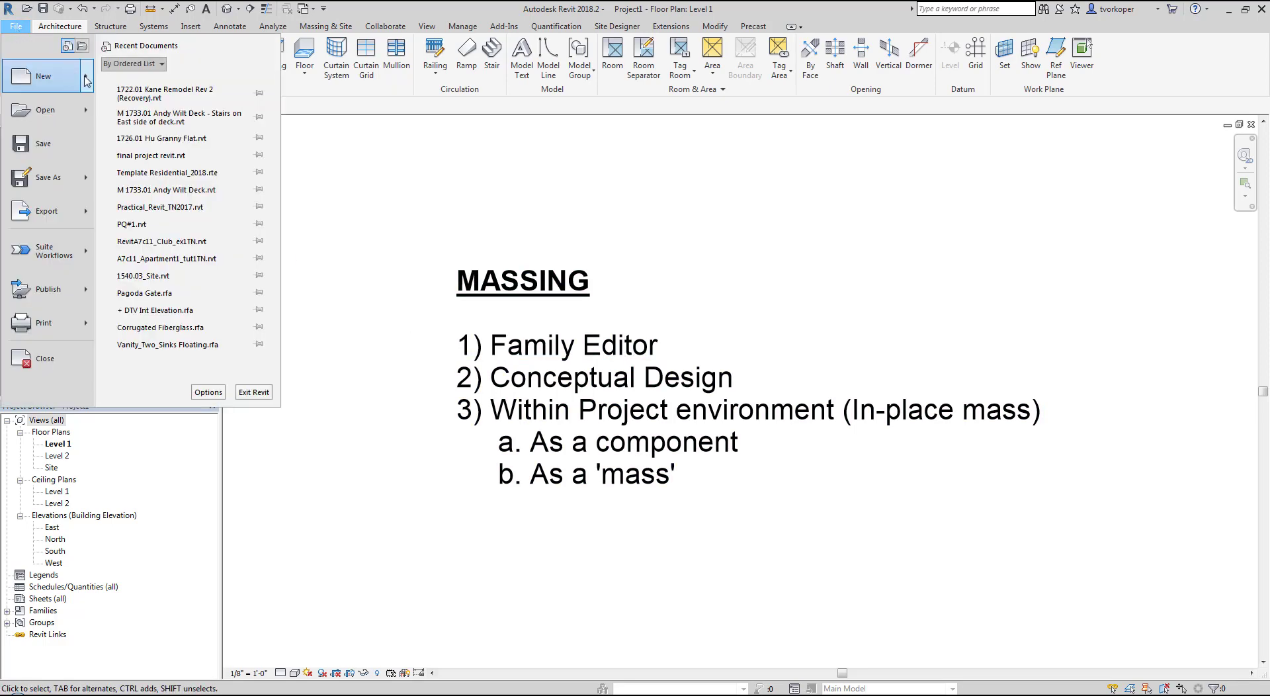
pyautogui.moveTo(84, 81)
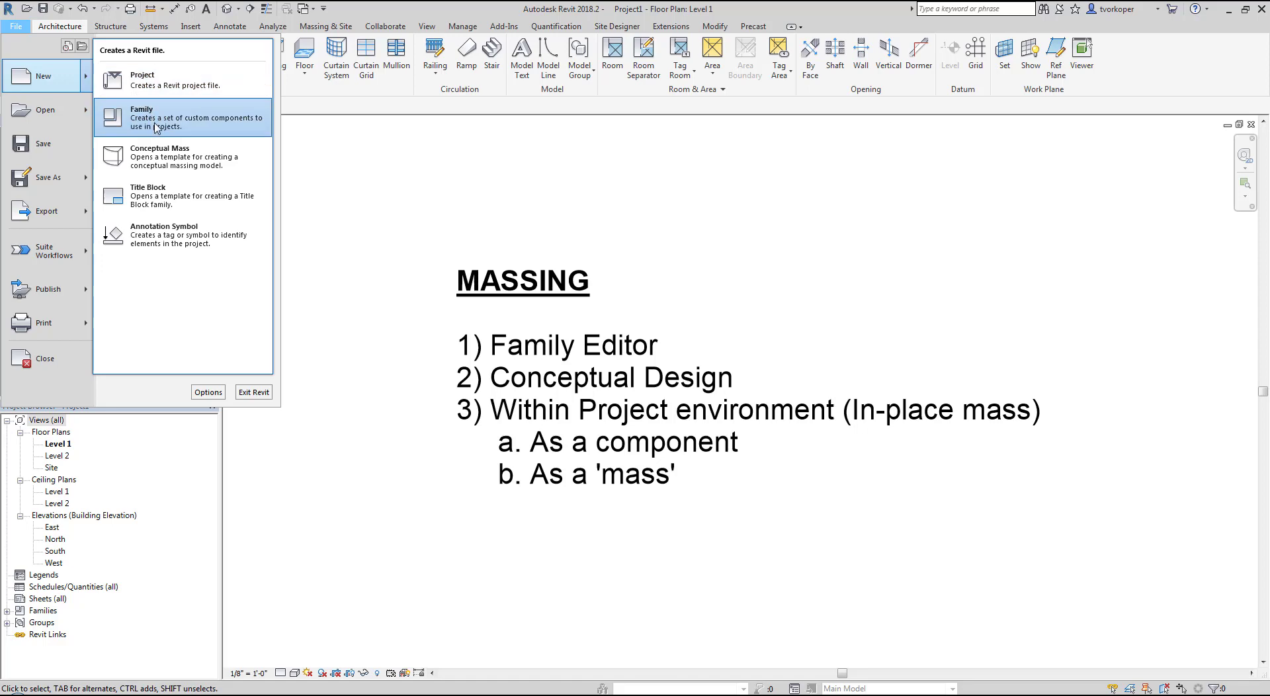
pyautogui.press('Escape')
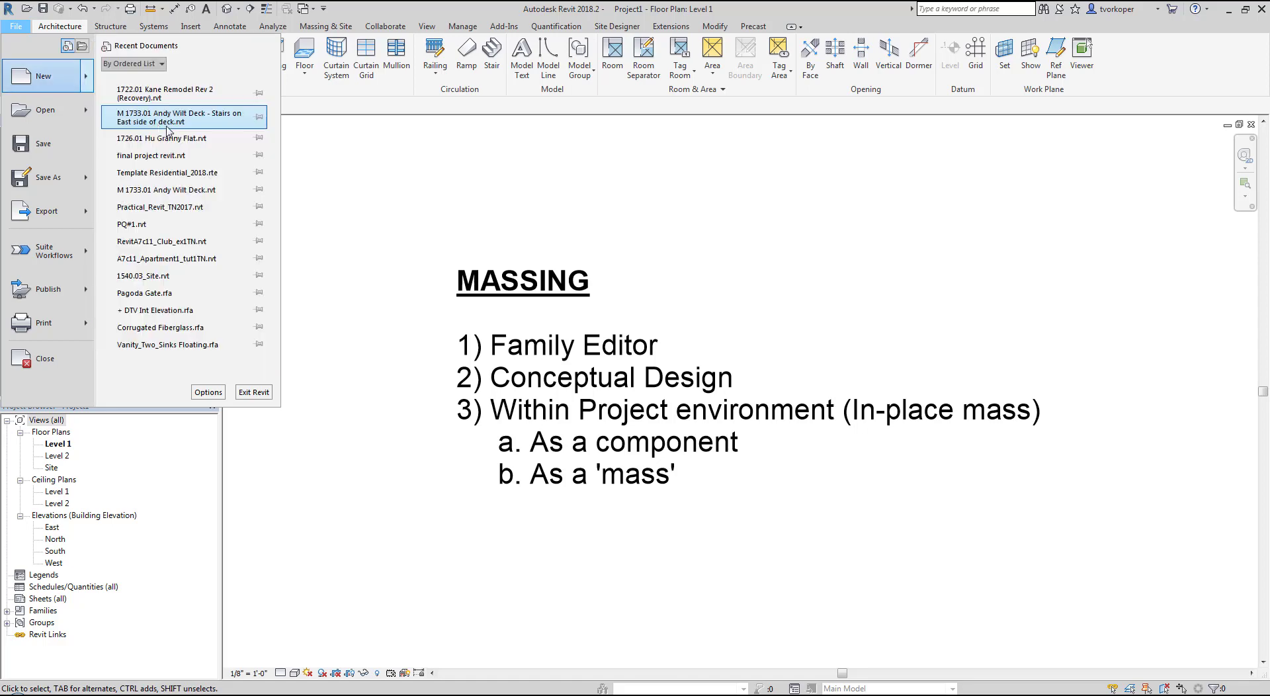
pyautogui.press('Escape')
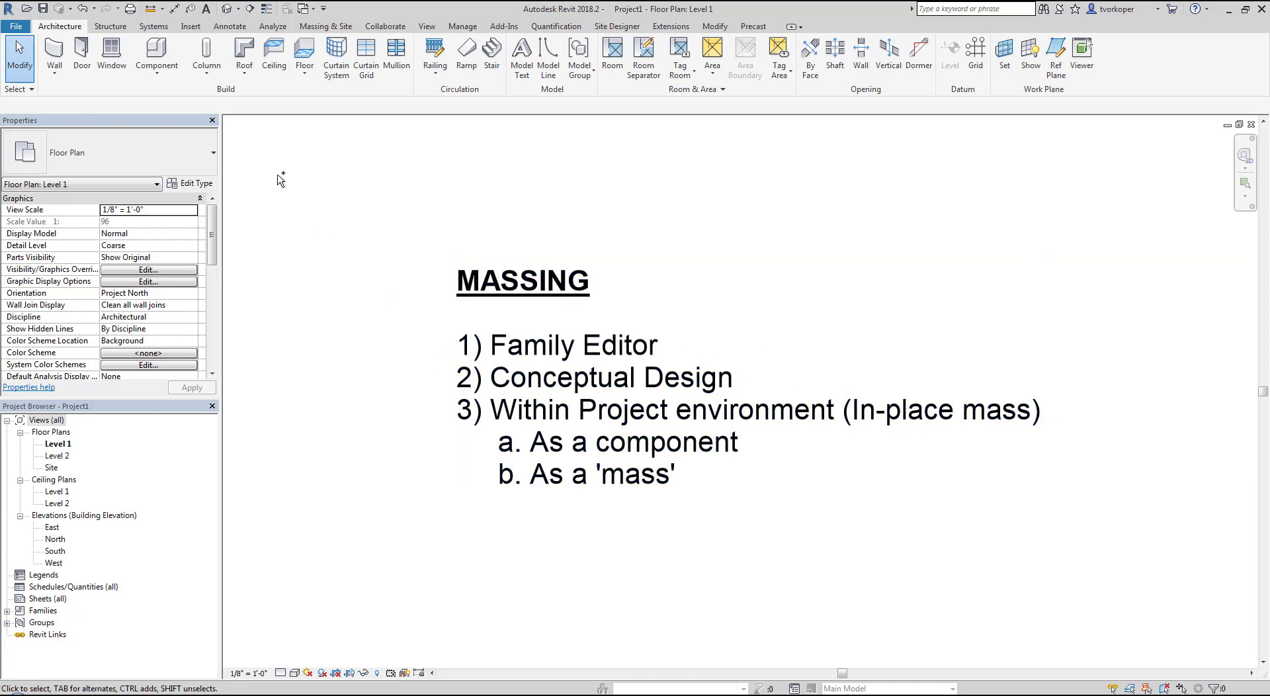
pyautogui.click(16, 26)
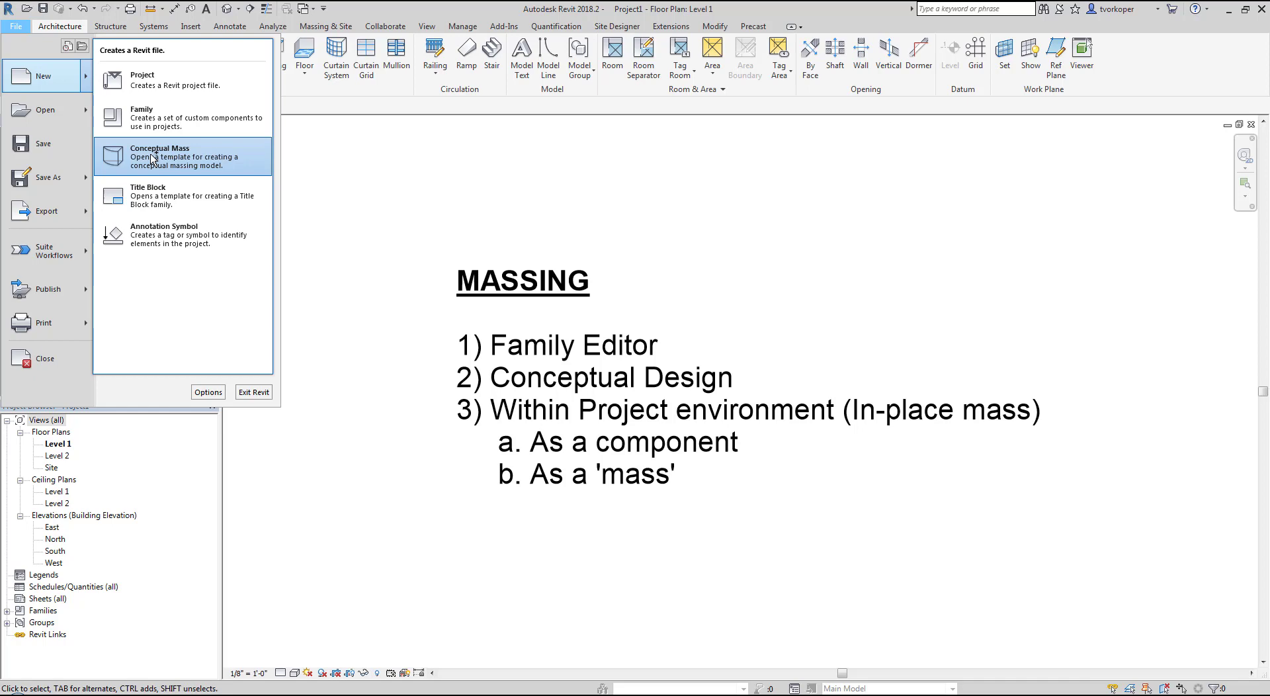
pyautogui.click(471, 180)
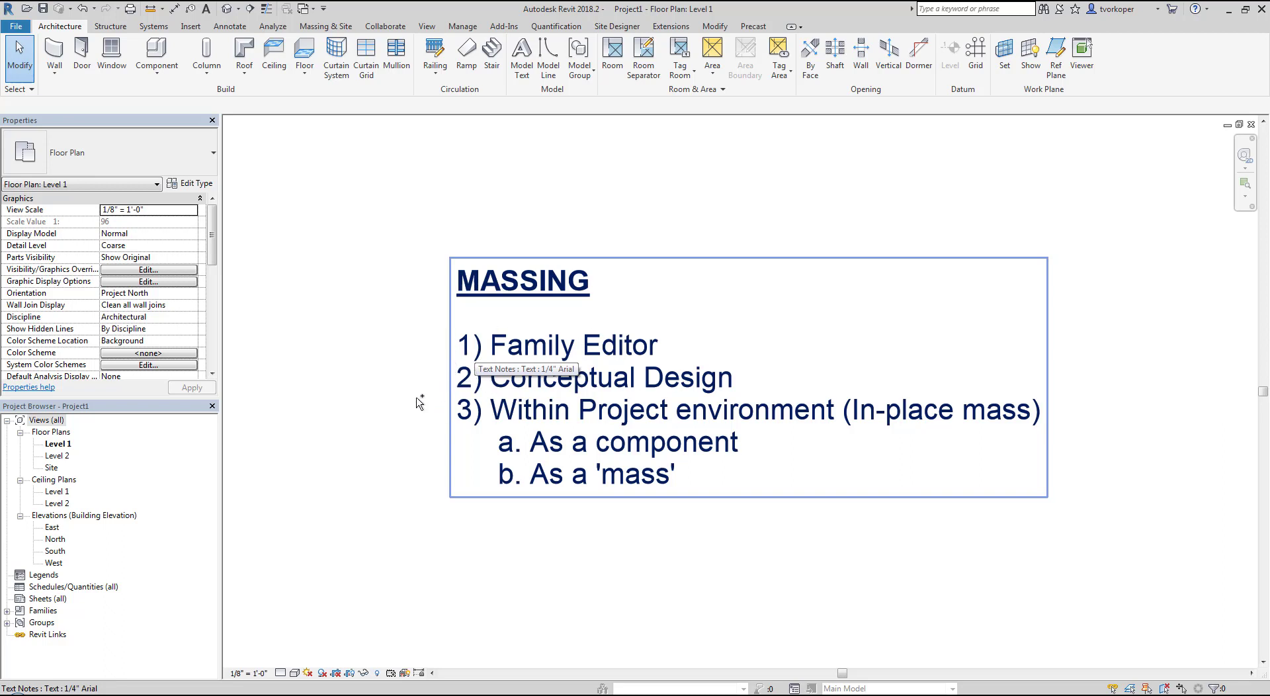
pyautogui.moveTo(416, 397); pyautogui.dragTo(1065, 504)
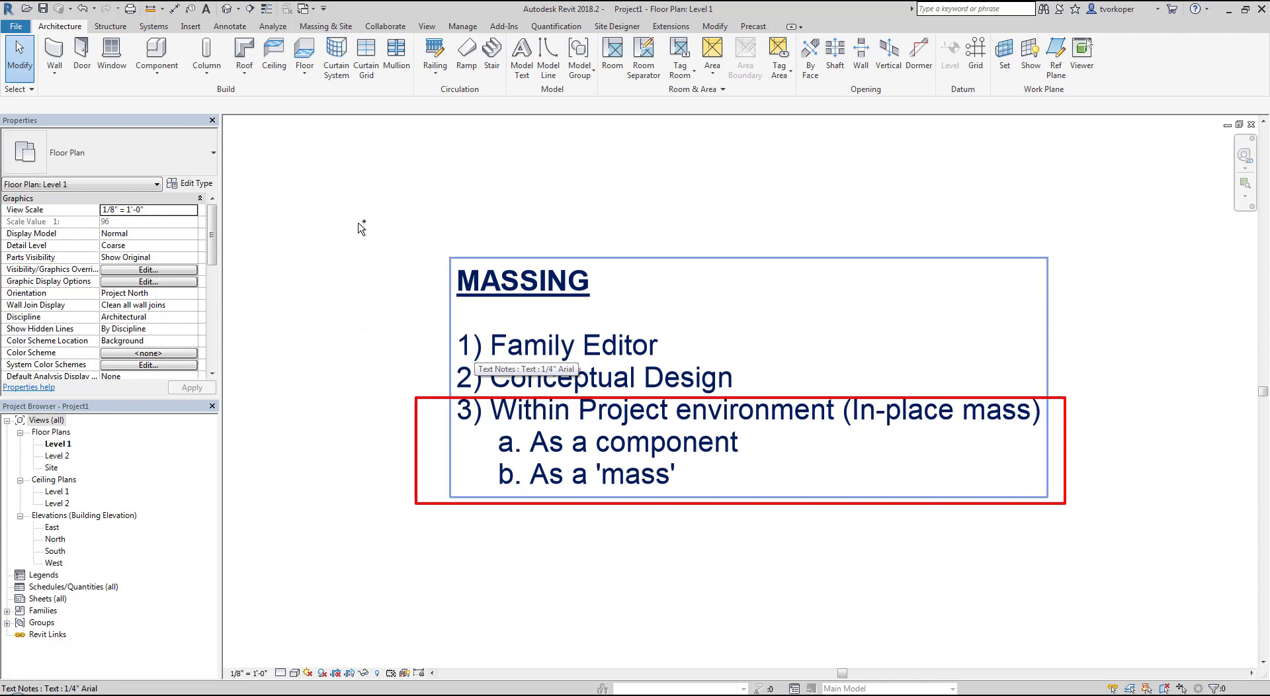
pyautogui.press('Escape')
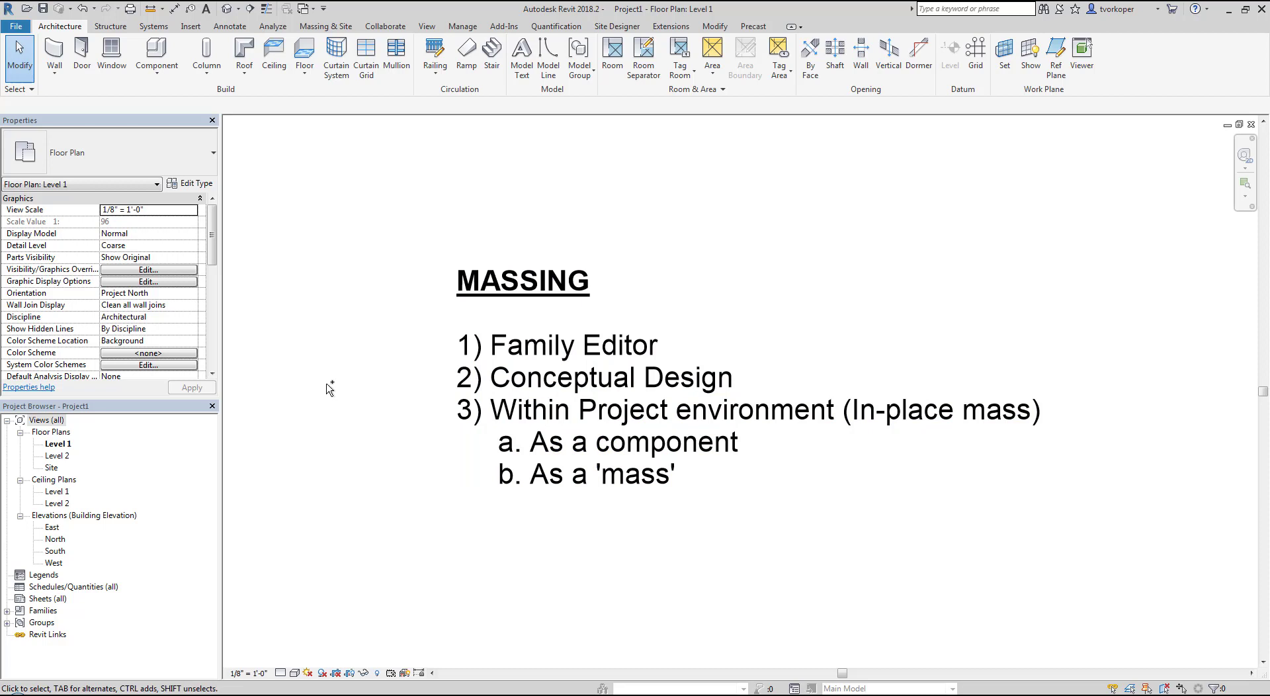
pyautogui.click(162, 78)
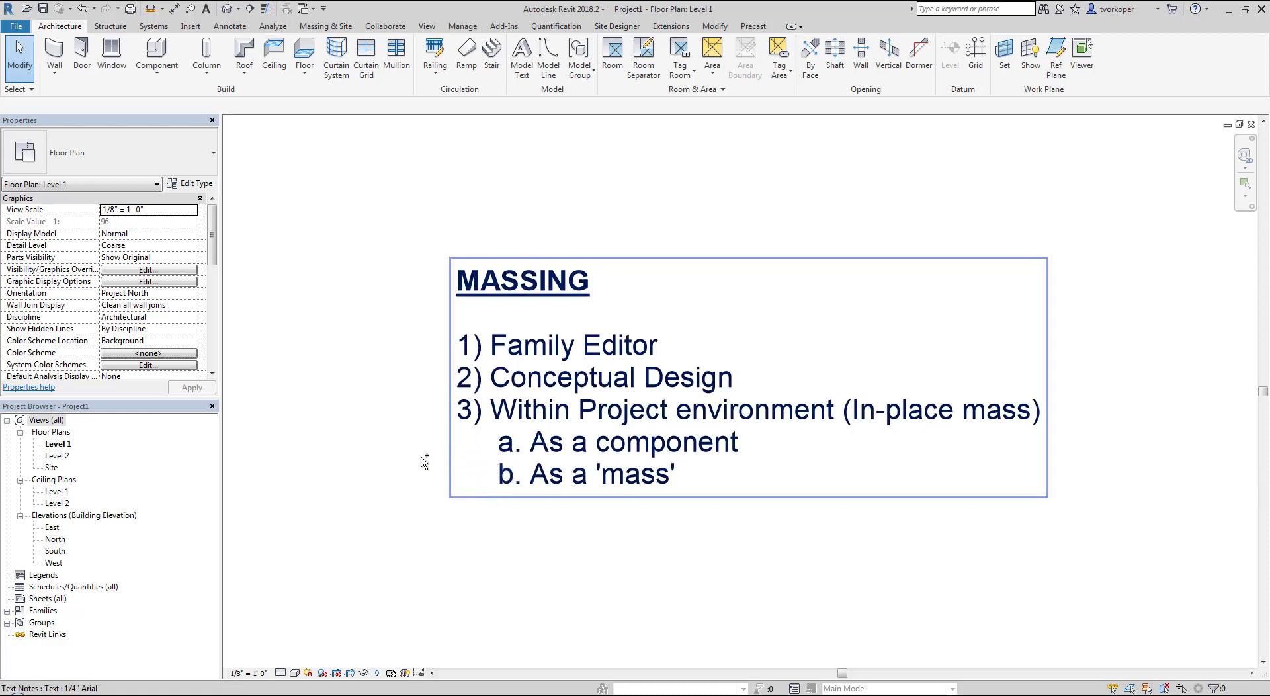
pyautogui.moveTo(424, 463); pyautogui.dragTo(754, 524)
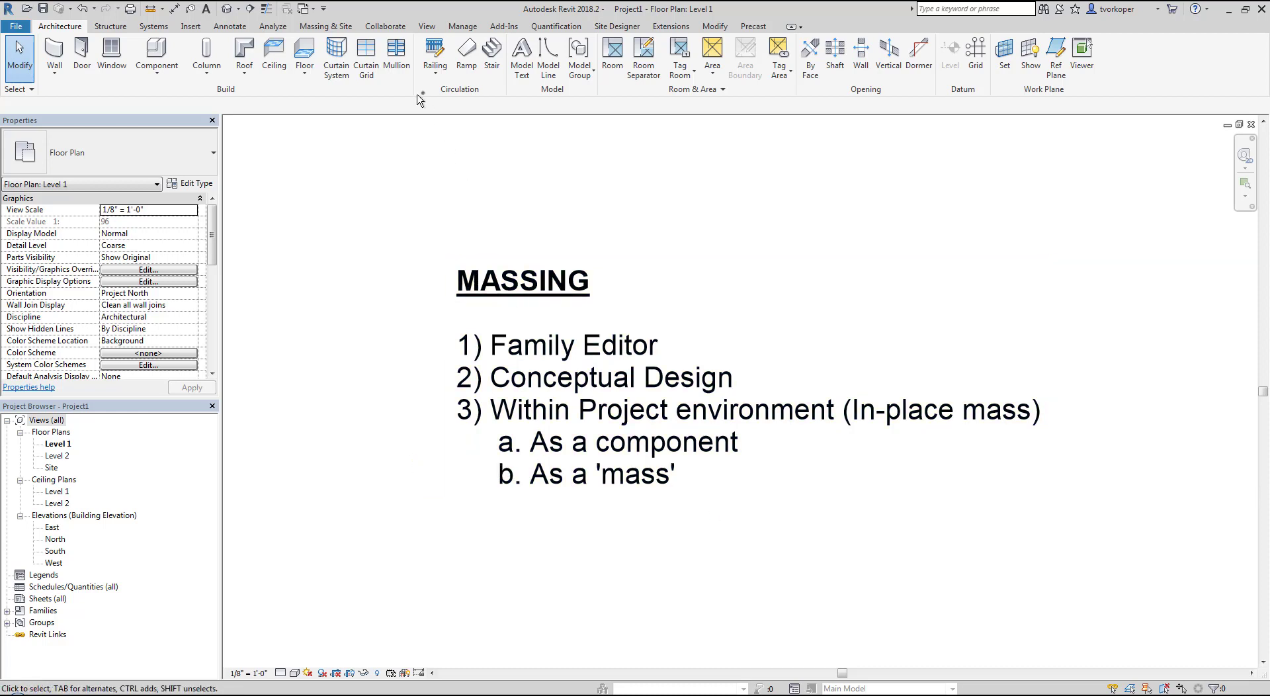
pyautogui.click(339, 28)
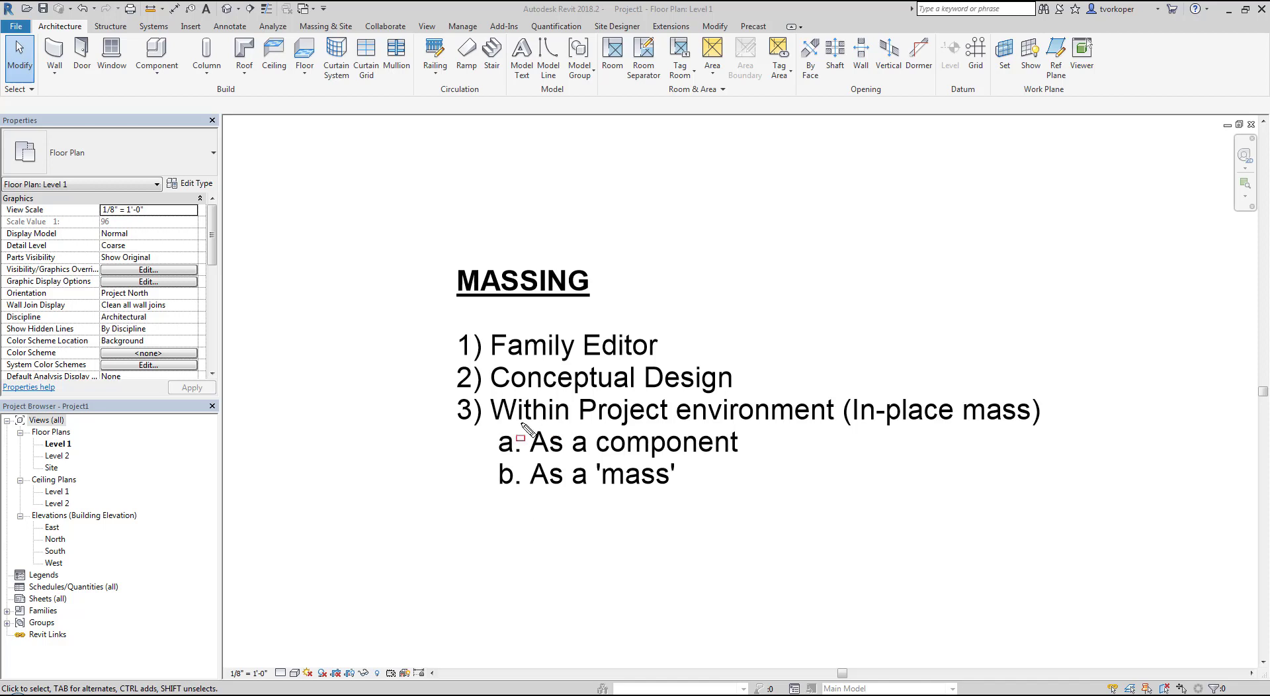
pyautogui.moveTo(430, 428); pyautogui.dragTo(775, 462)
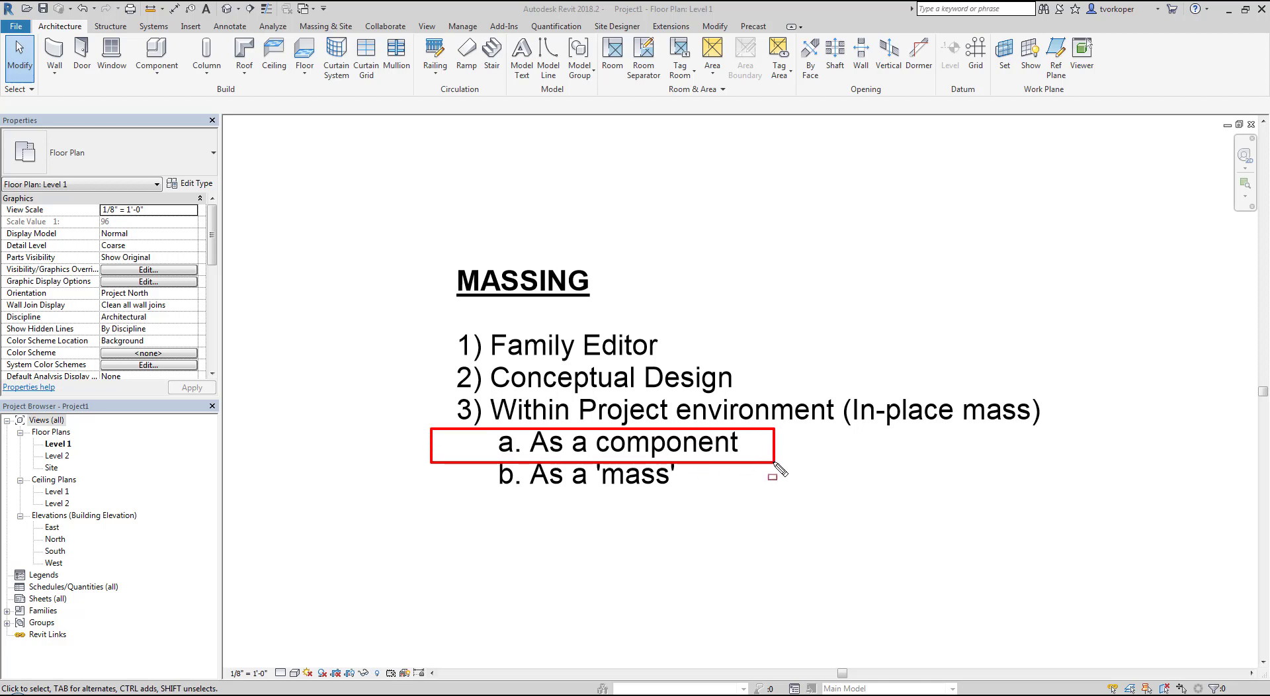
pyautogui.moveTo(431, 390); pyautogui.dragTo(1062, 435)
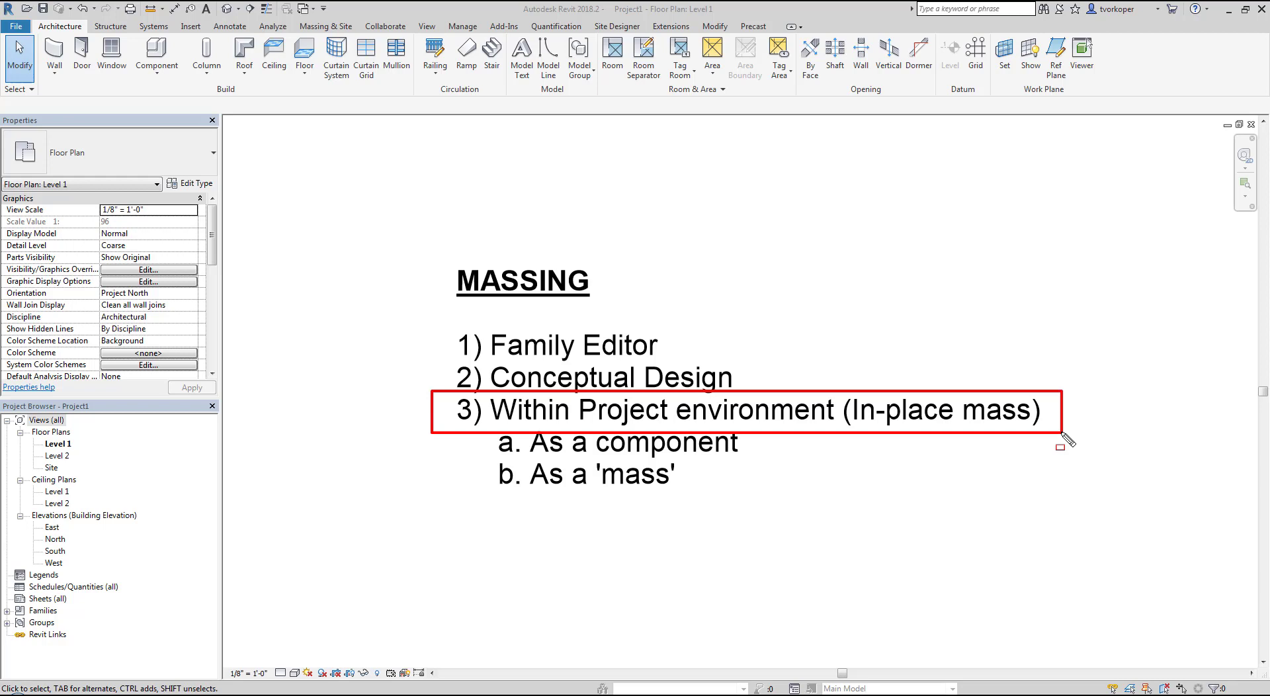
pyautogui.press('Escape')
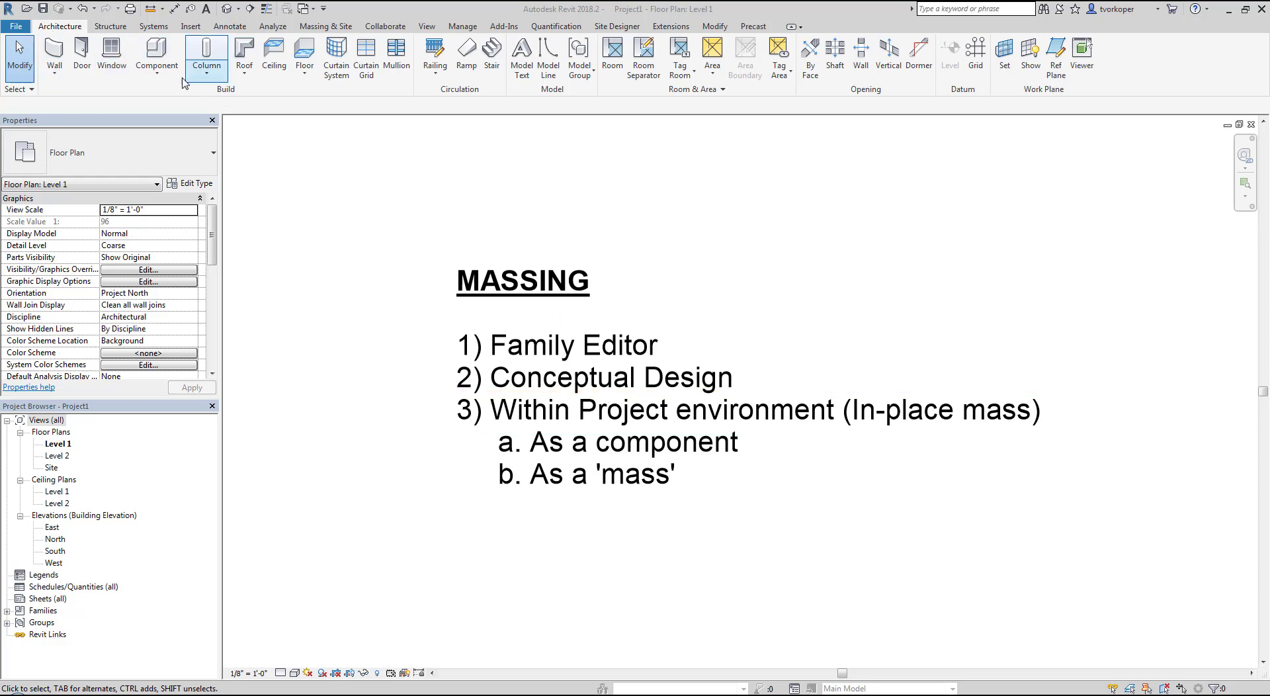
# Start an in-place model component in the Casework category and name it Entry Desk
pyautogui.click(157, 66)
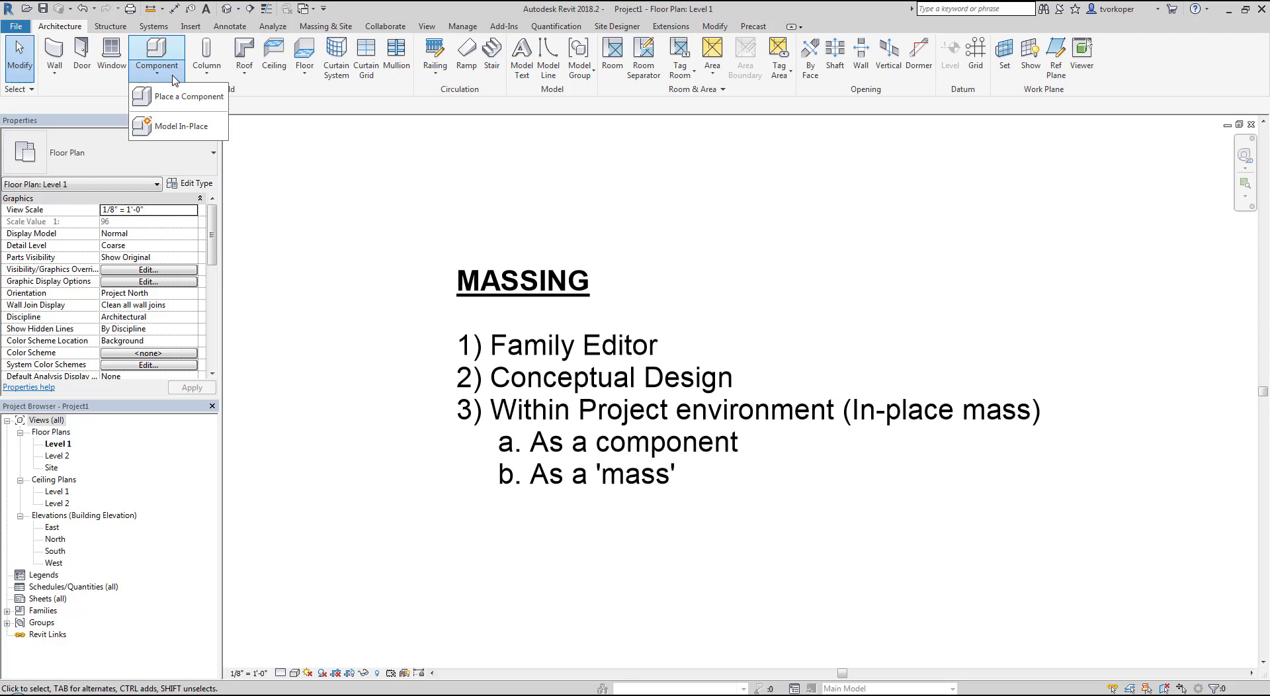
pyautogui.click(180, 126)
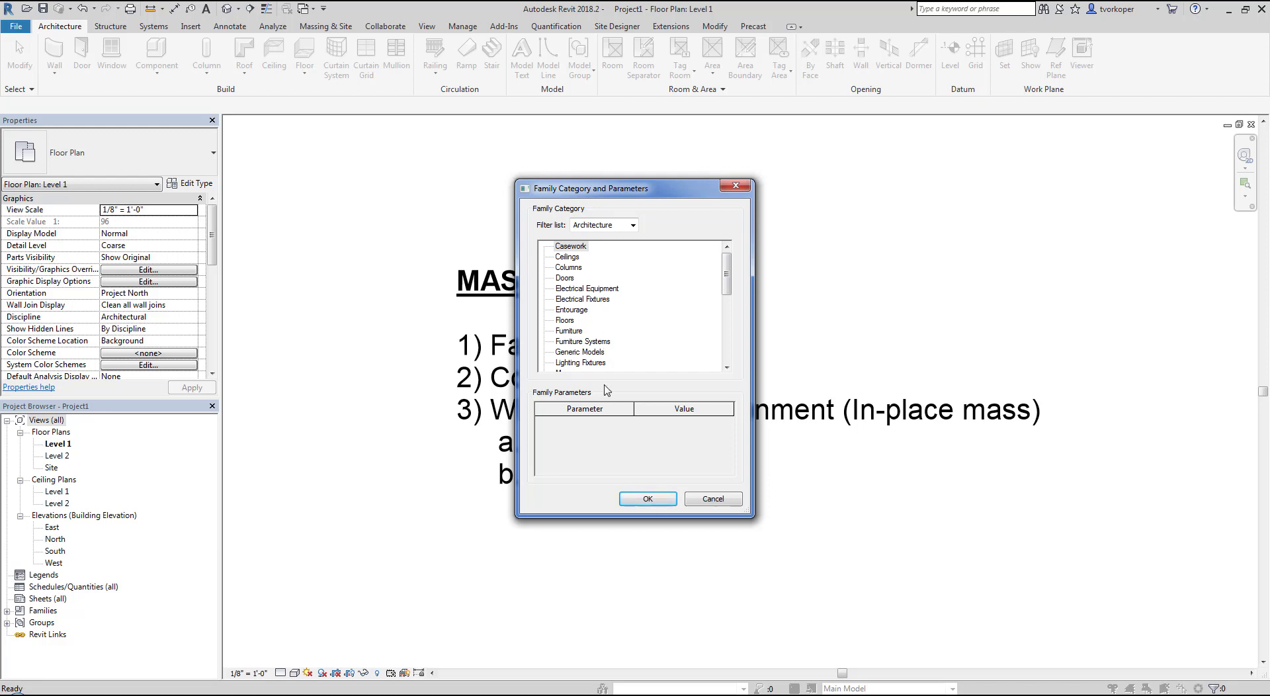
pyautogui.click(640, 500)
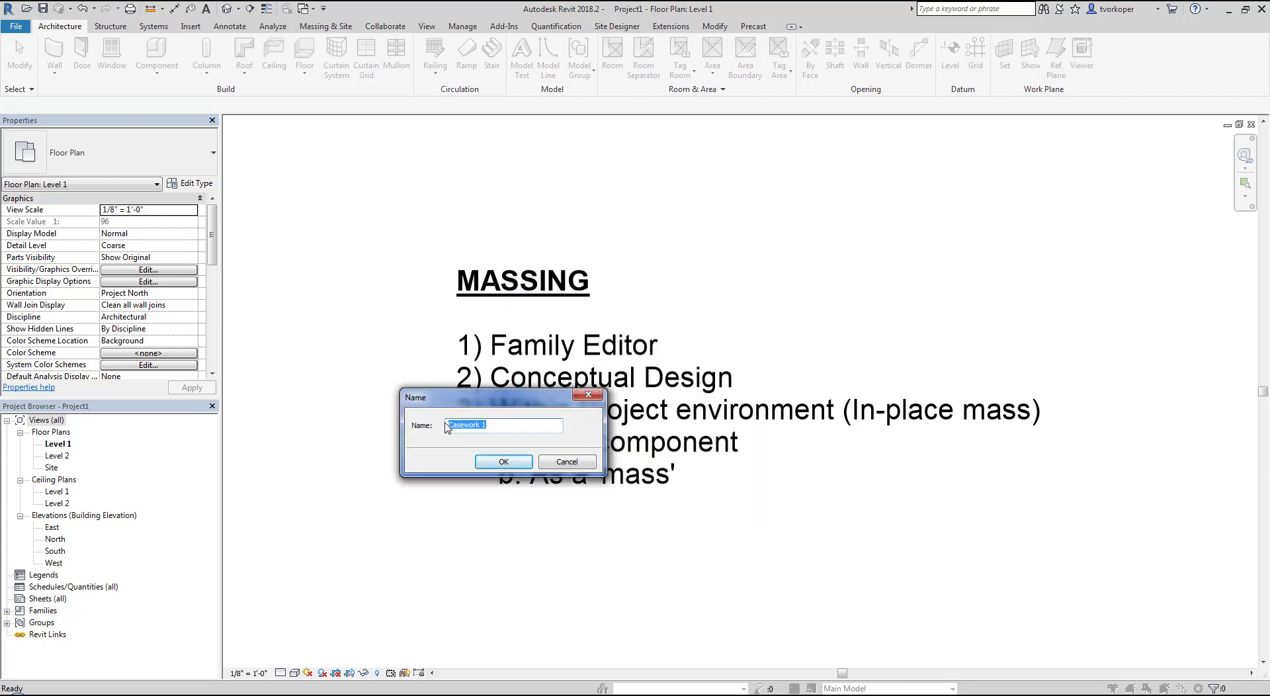
pyautogui.write('Entry Desk')
pyautogui.press('Return')
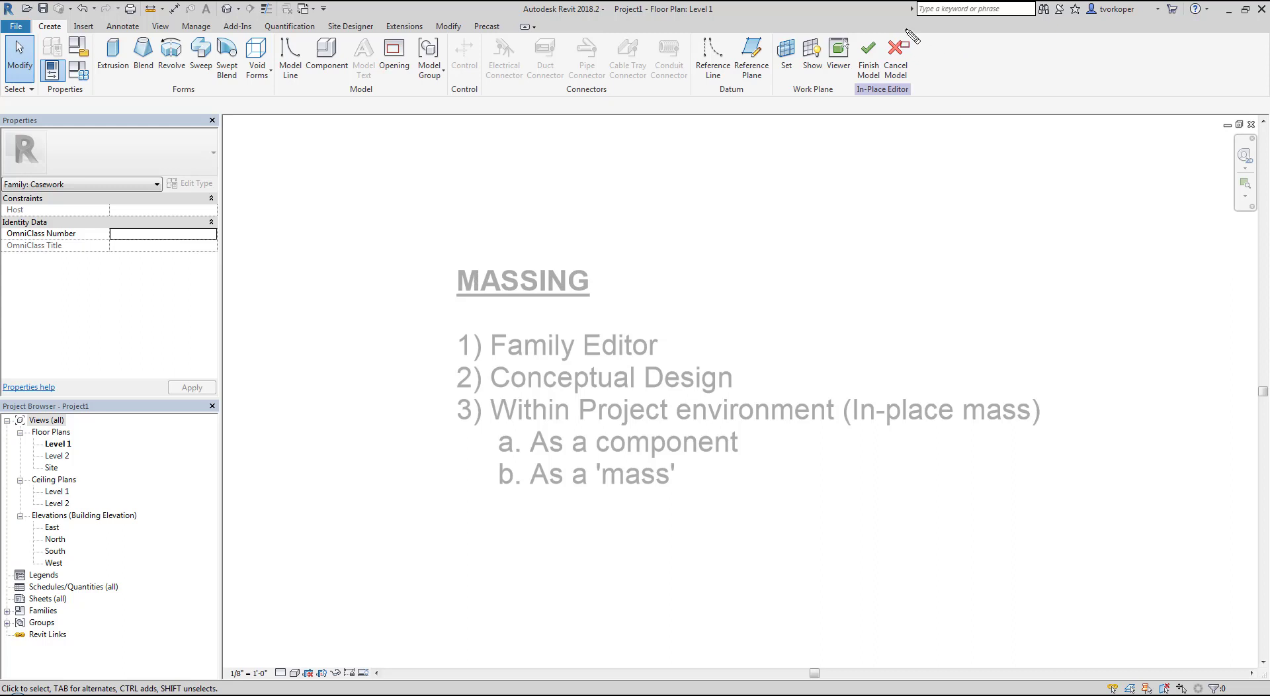
pyautogui.moveTo(854, 26); pyautogui.dragTo(933, 101)
pyautogui.press('Escape')
pyautogui.moveTo(29, 18); pyautogui.dragTo(280, 98)
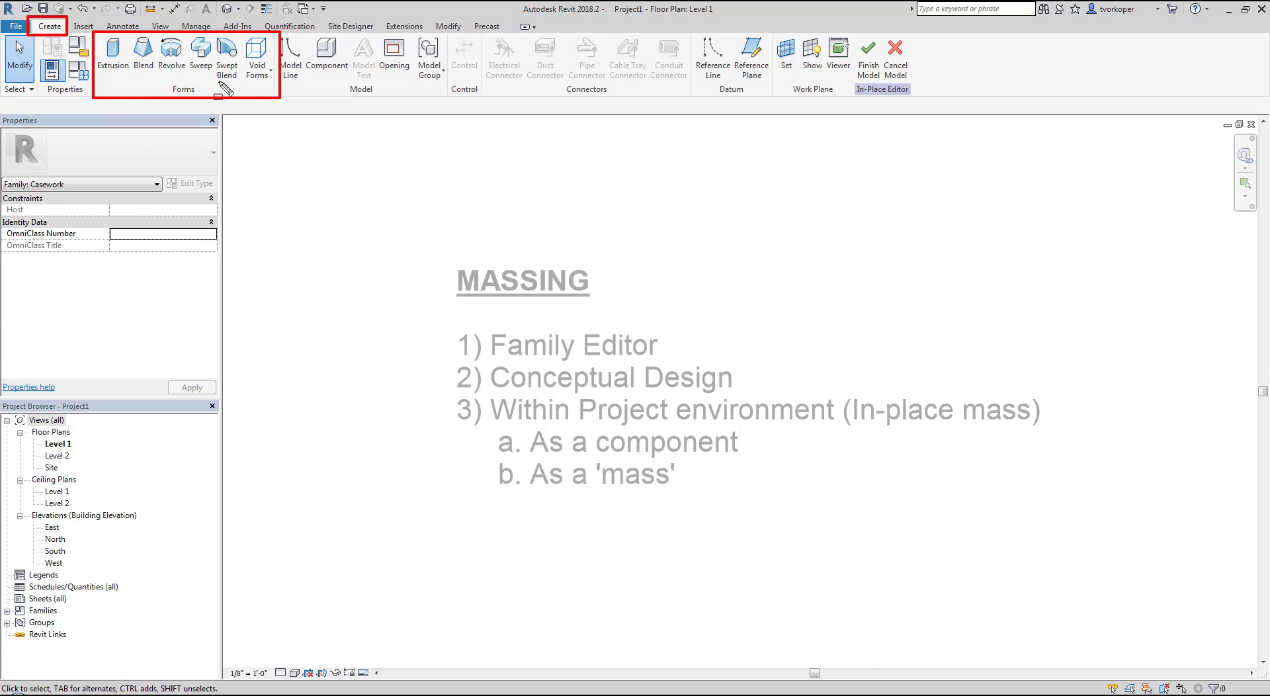
pyautogui.press('Escape')
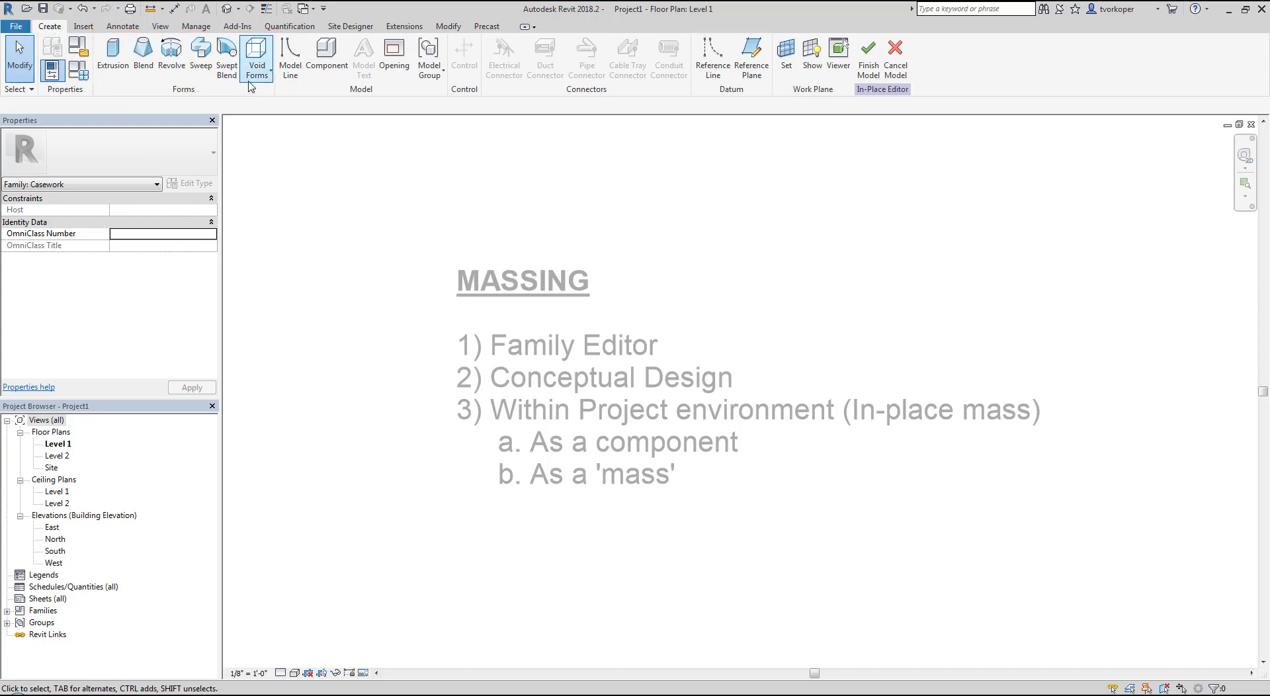
pyautogui.click(258, 78)
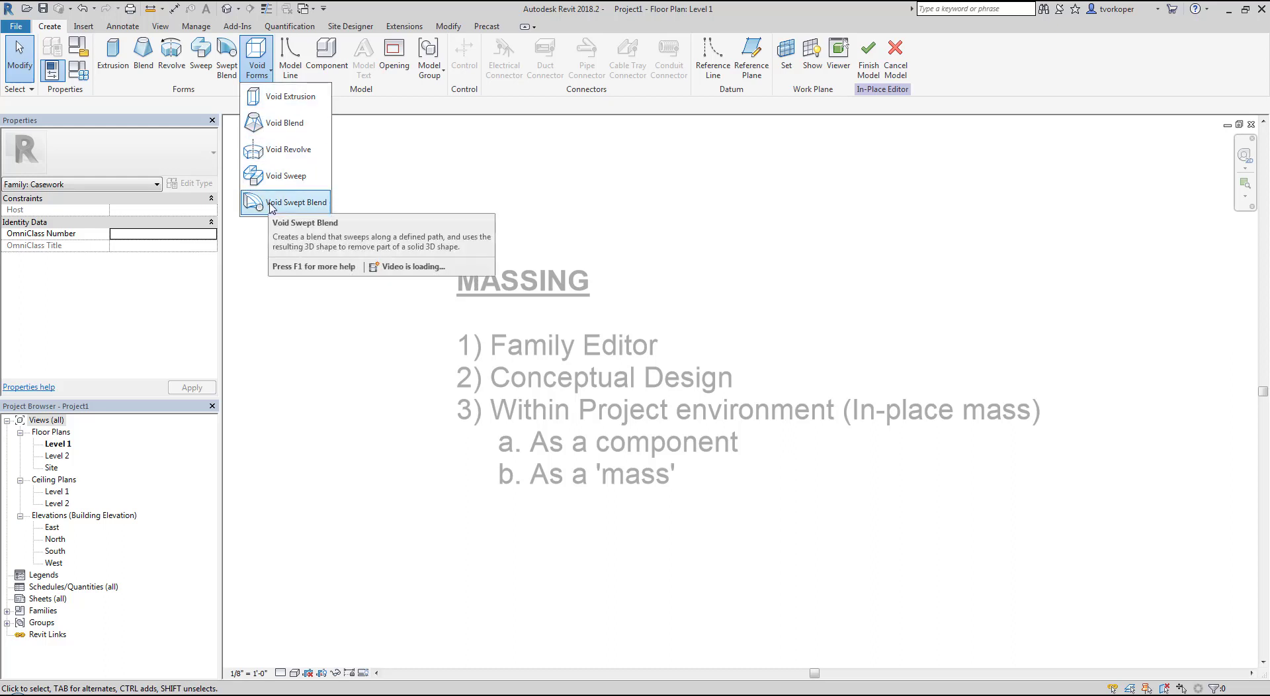
pyautogui.click(321, 269)
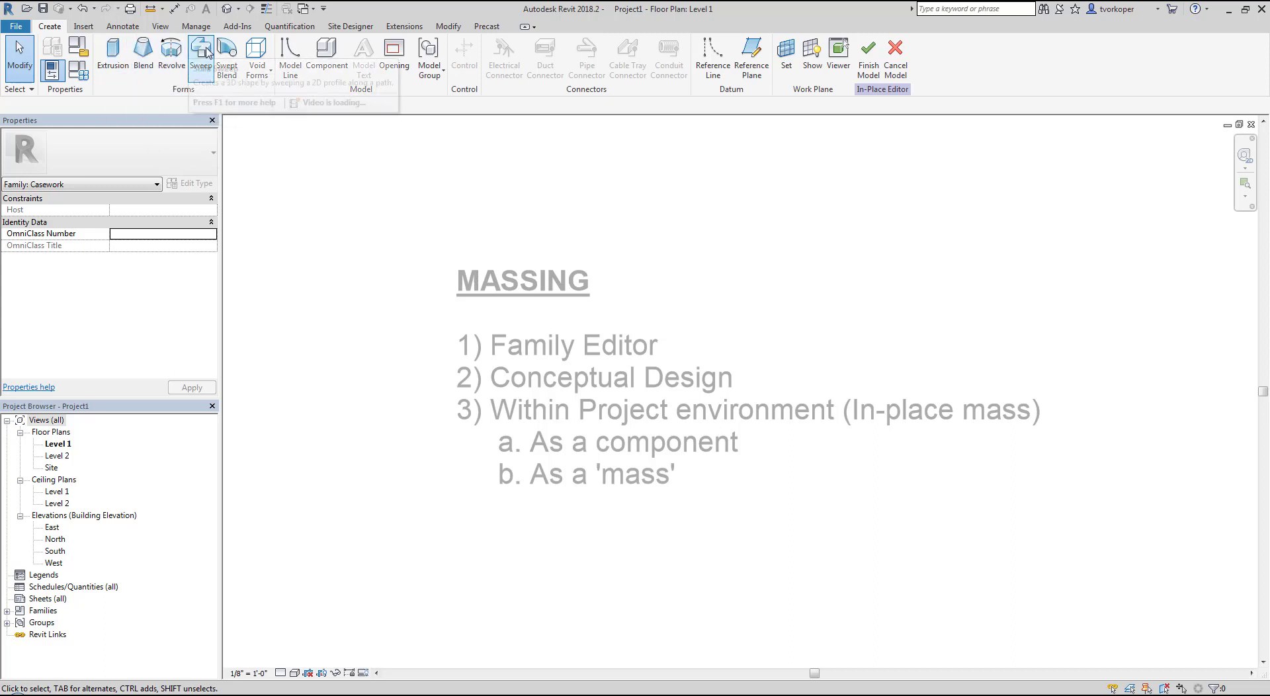
pyautogui.click(260, 80)
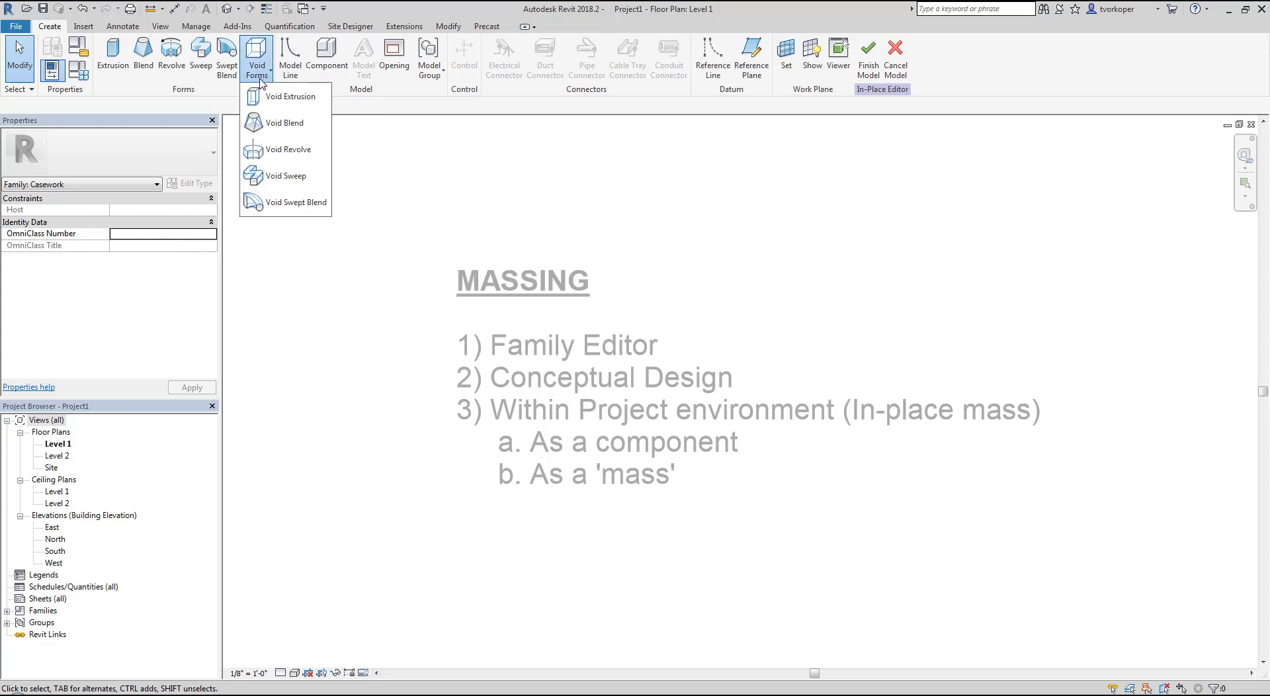
pyautogui.click(308, 258)
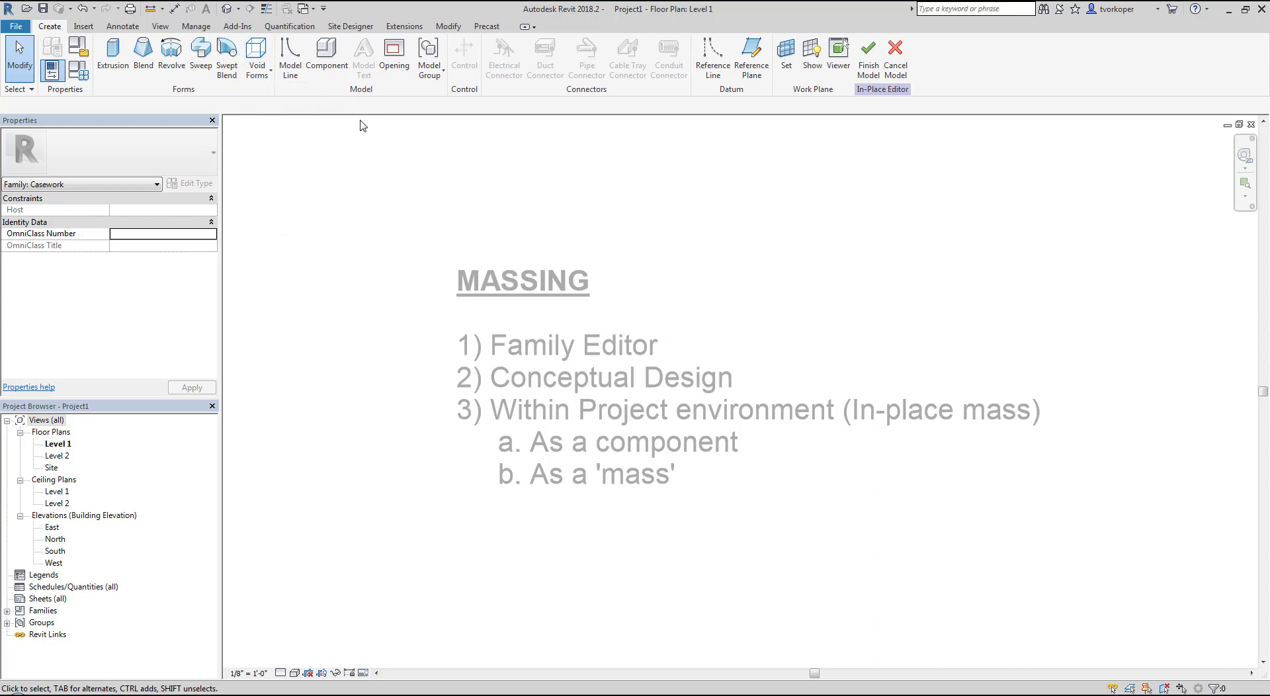
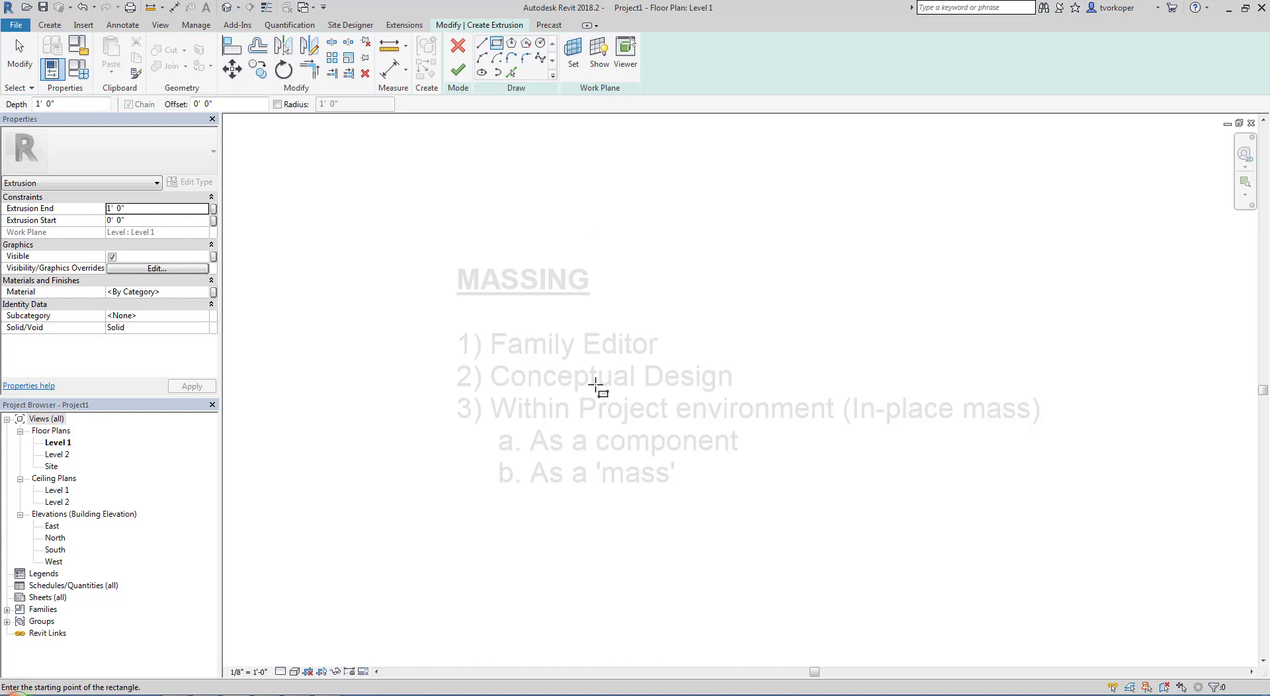
# Sketch a rectangular extrusion profile about 18 ft wide over the massing notes, and finish the extrusion and the in-place model
pyautogui.click(531, 316)
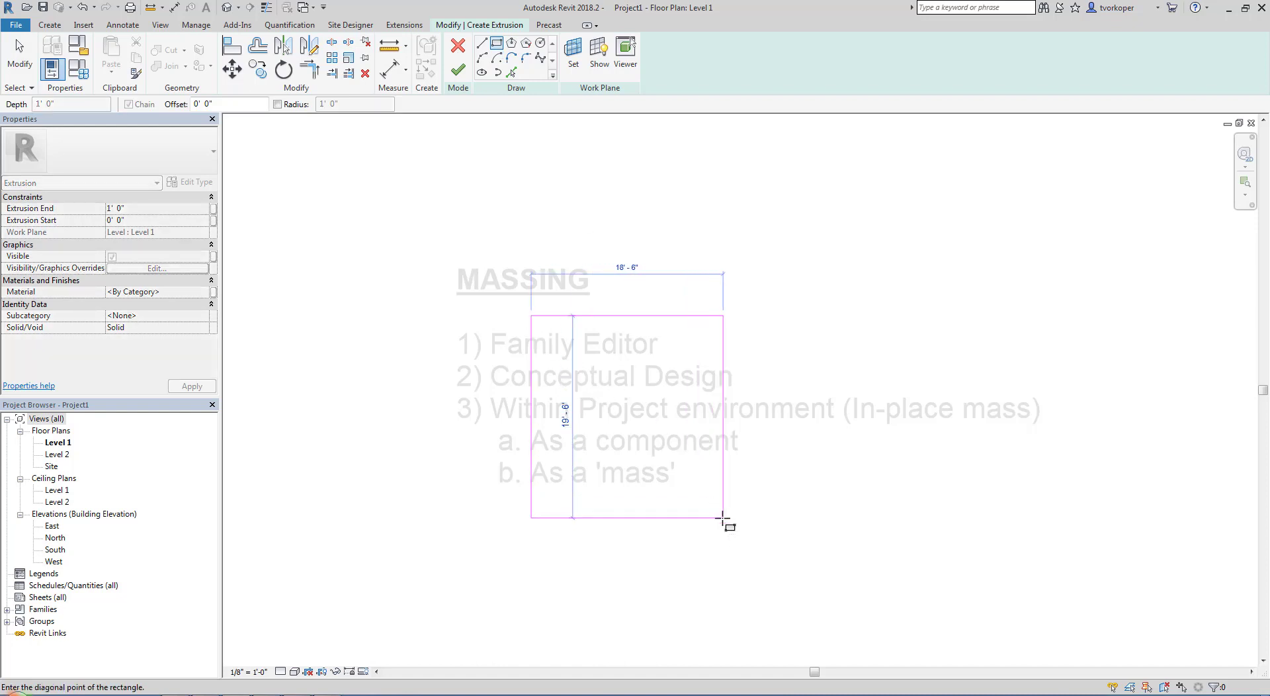
pyautogui.click(718, 497)
pyautogui.press('Escape')
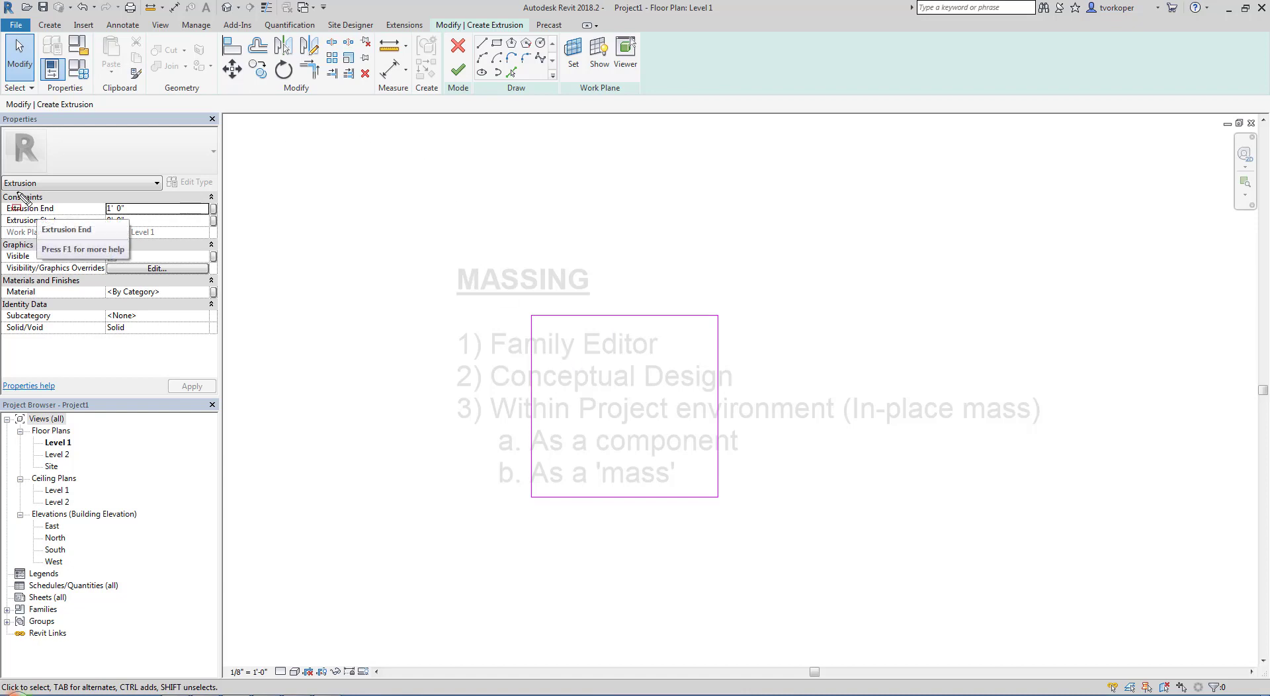
pyautogui.moveTo(6, 183); pyautogui.dragTo(219, 250)
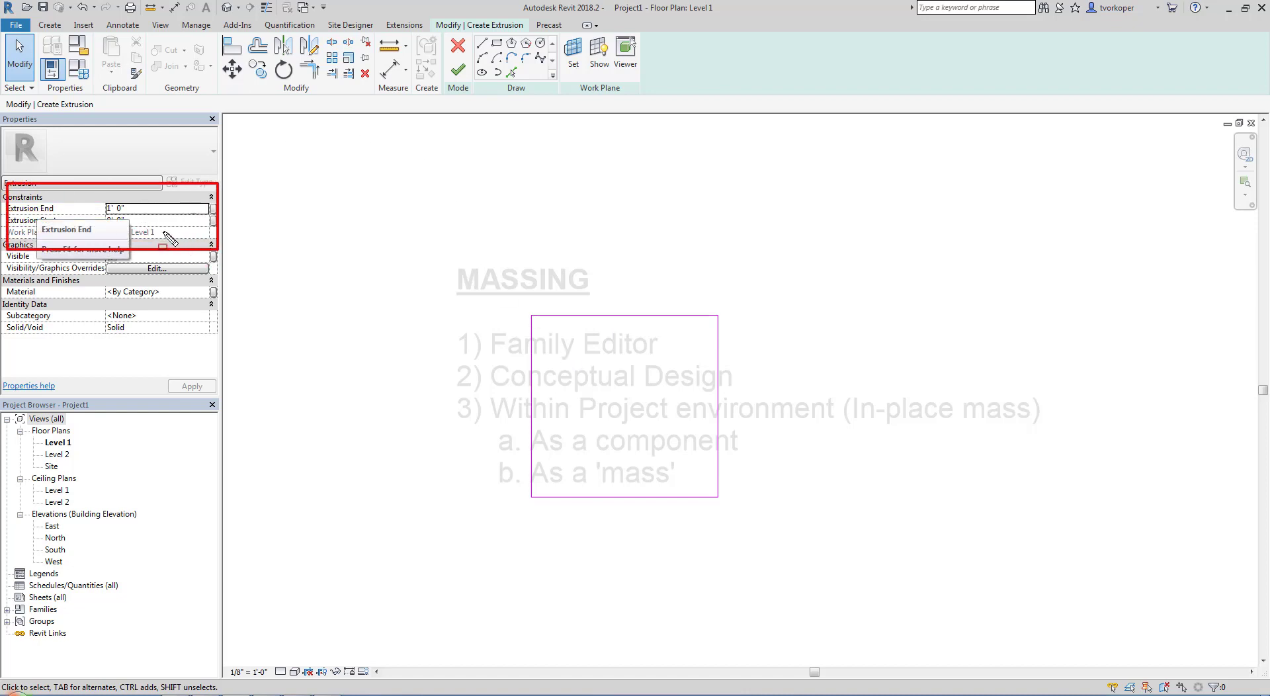
pyautogui.press('Escape')
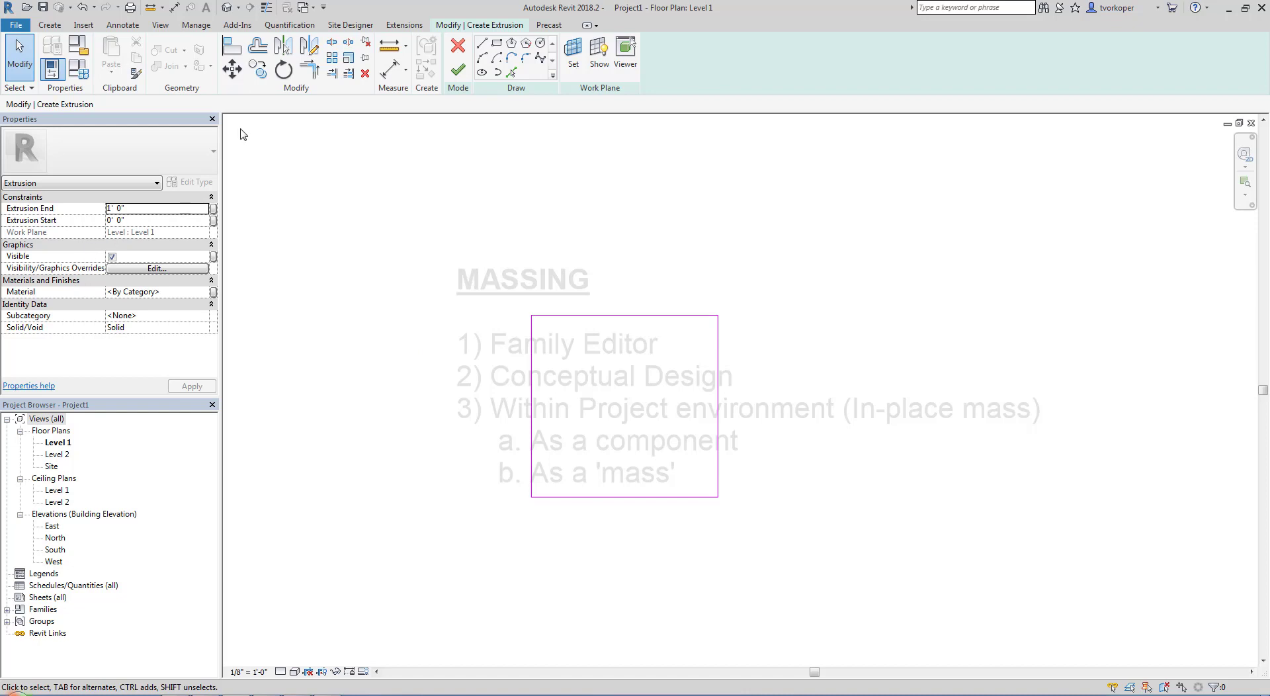
pyautogui.click(458, 69)
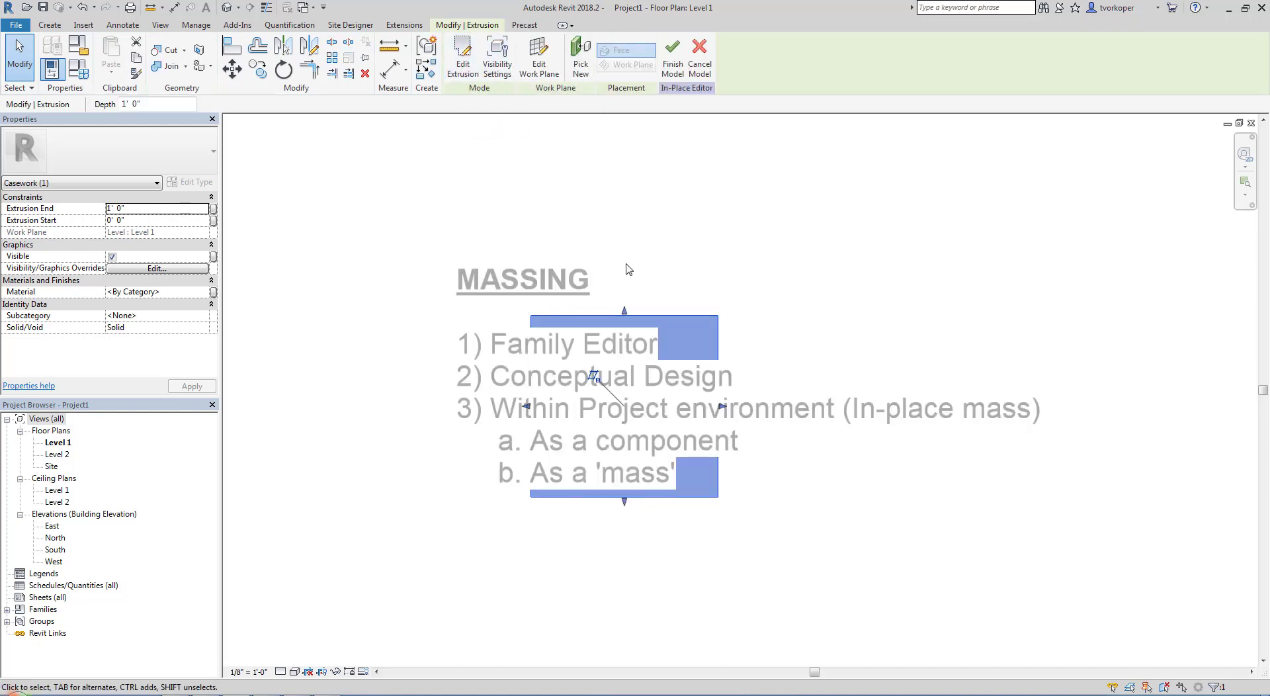
pyautogui.click(672, 73)
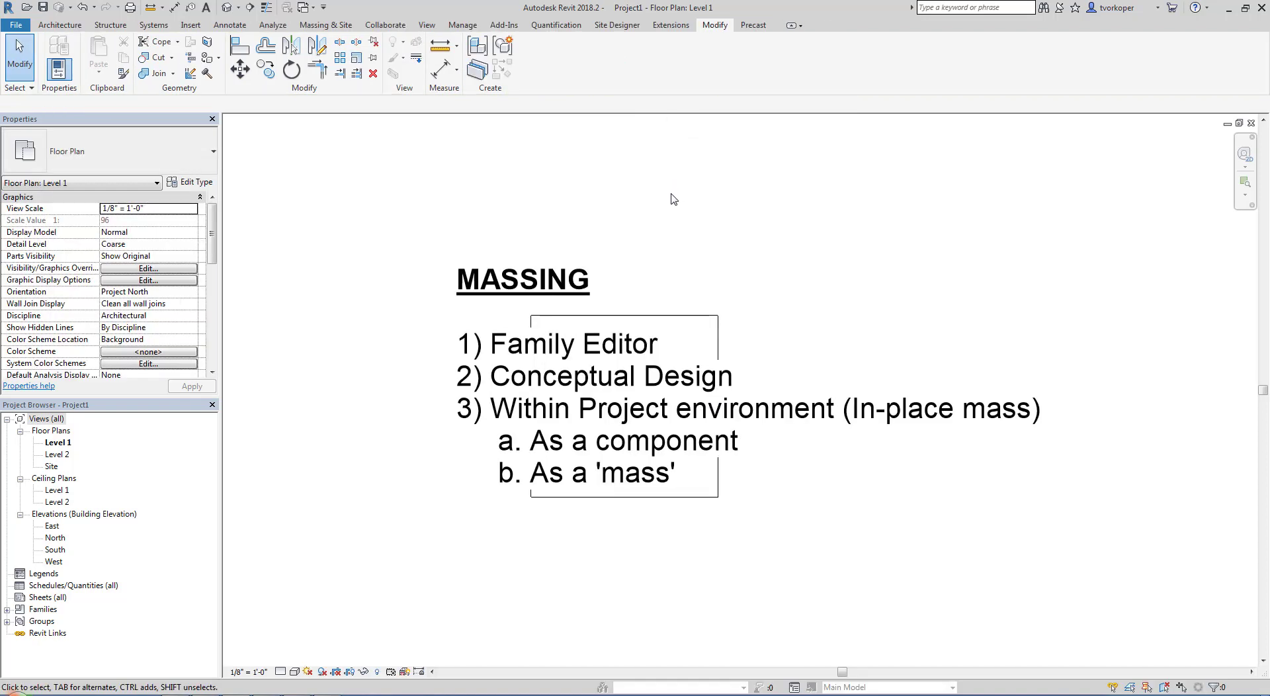
# Delete the MASSING text note from the Level 1 plan and show the model in a shaded default 3D view
pyautogui.click(500, 281)
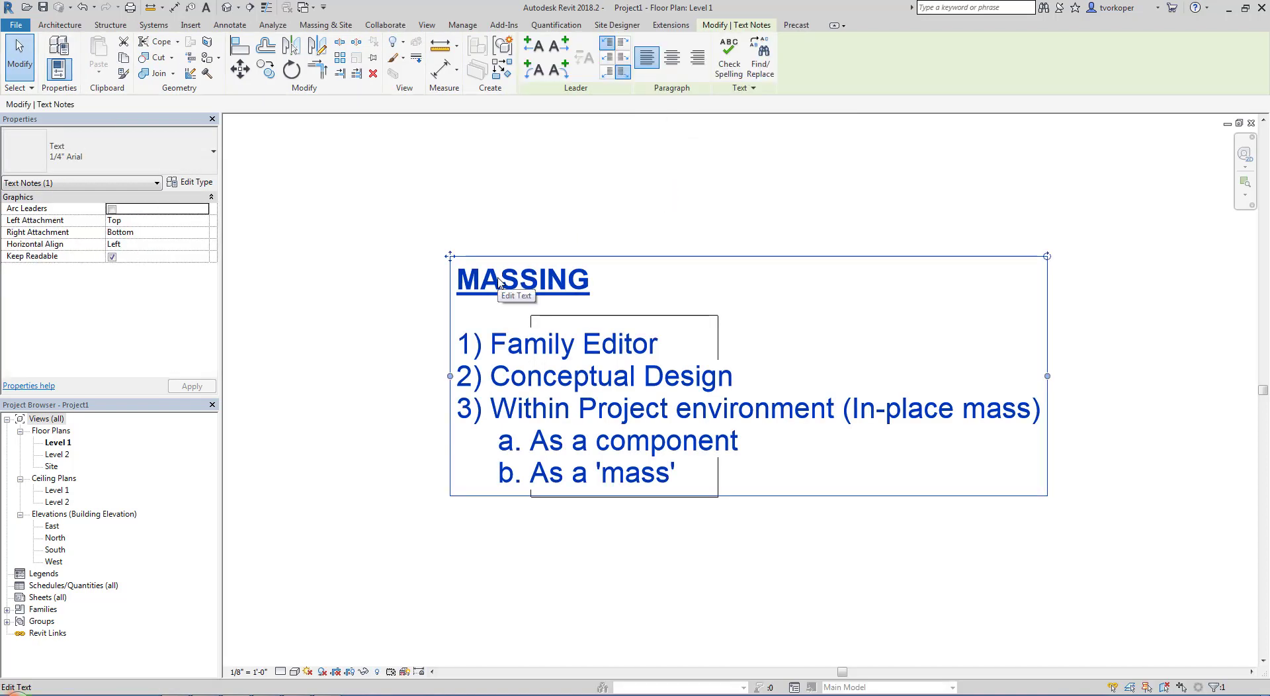
pyautogui.press('Delete')
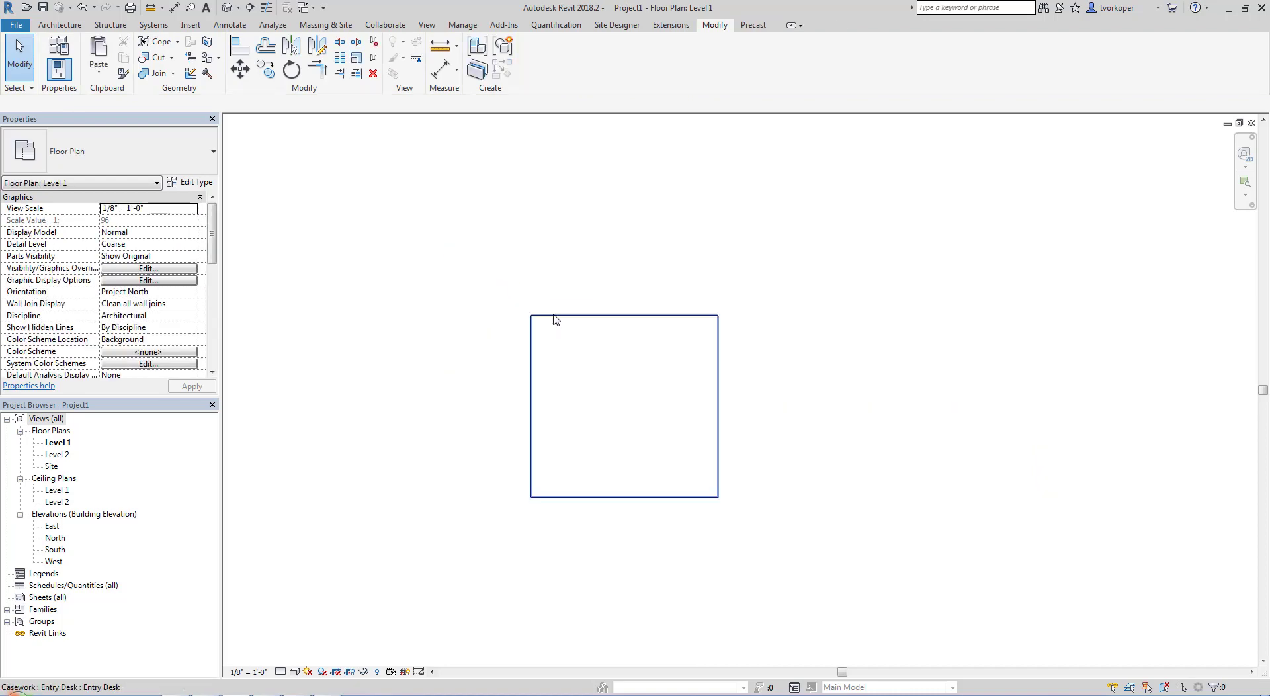
pyautogui.click(226, 8)
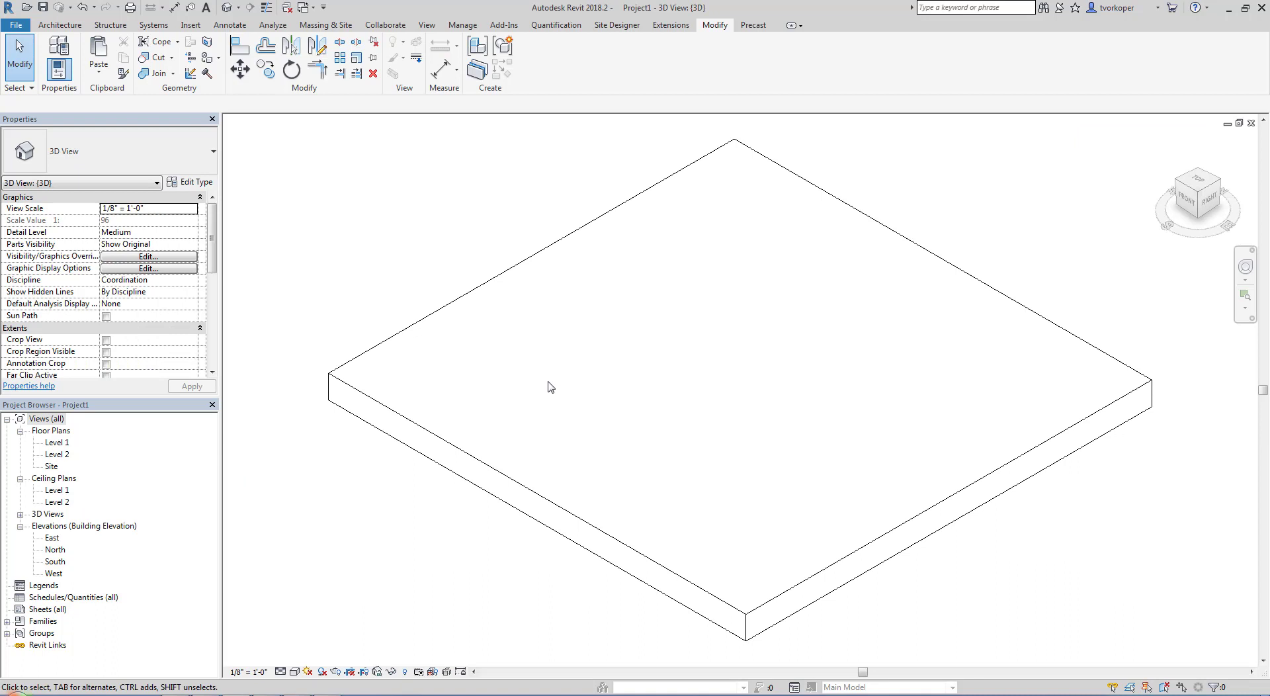
pyautogui.scroll(-3, 516, 439)
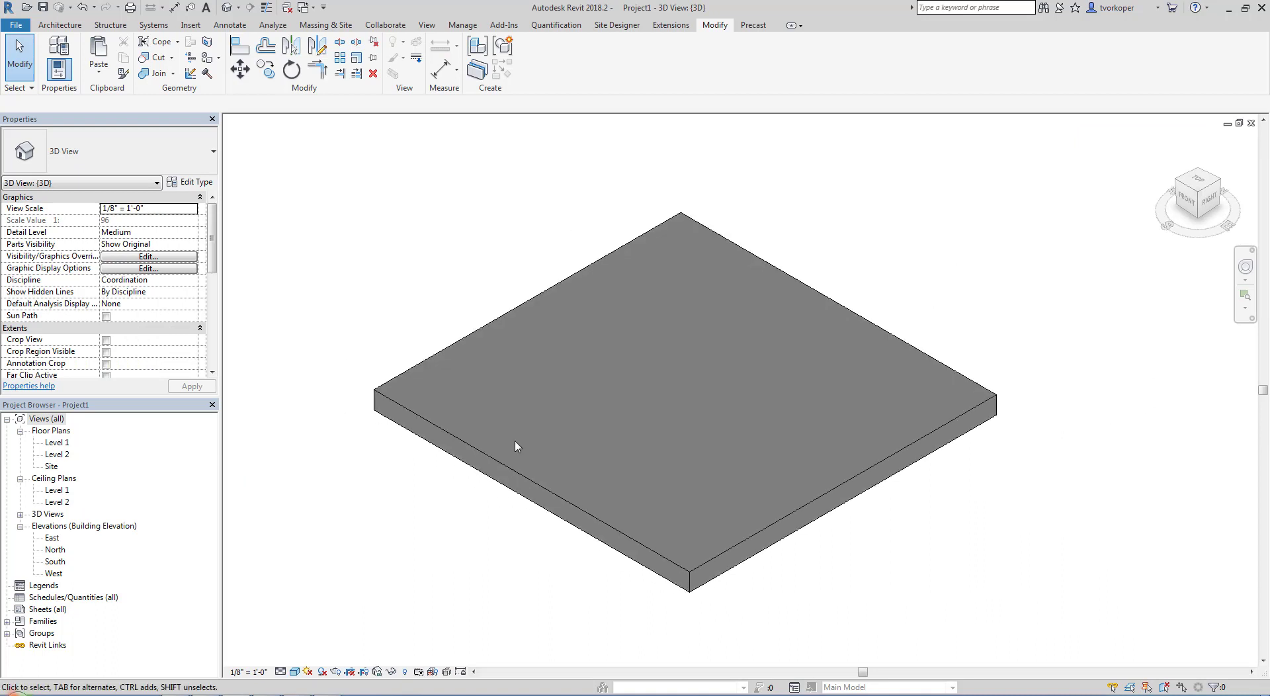
# Stretch the top face of the Entry Desk casework upward to turn the thin slab into a tall box
pyautogui.keyDown('shift'); pyautogui.moveTo(494, 529); pyautogui.dragTo(567, 456, button='middle'); pyautogui.keyUp('shift')
pyautogui.click(564, 461)
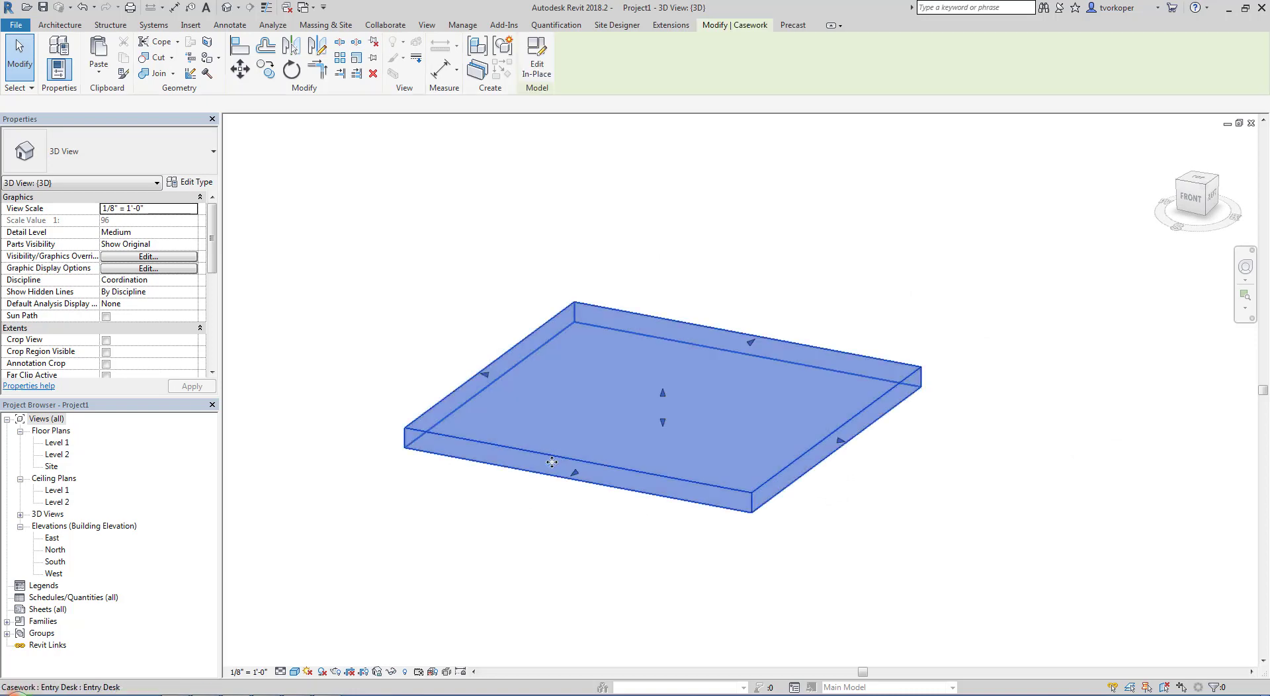
pyautogui.moveTo(662, 393); pyautogui.dragTo(660, 261)
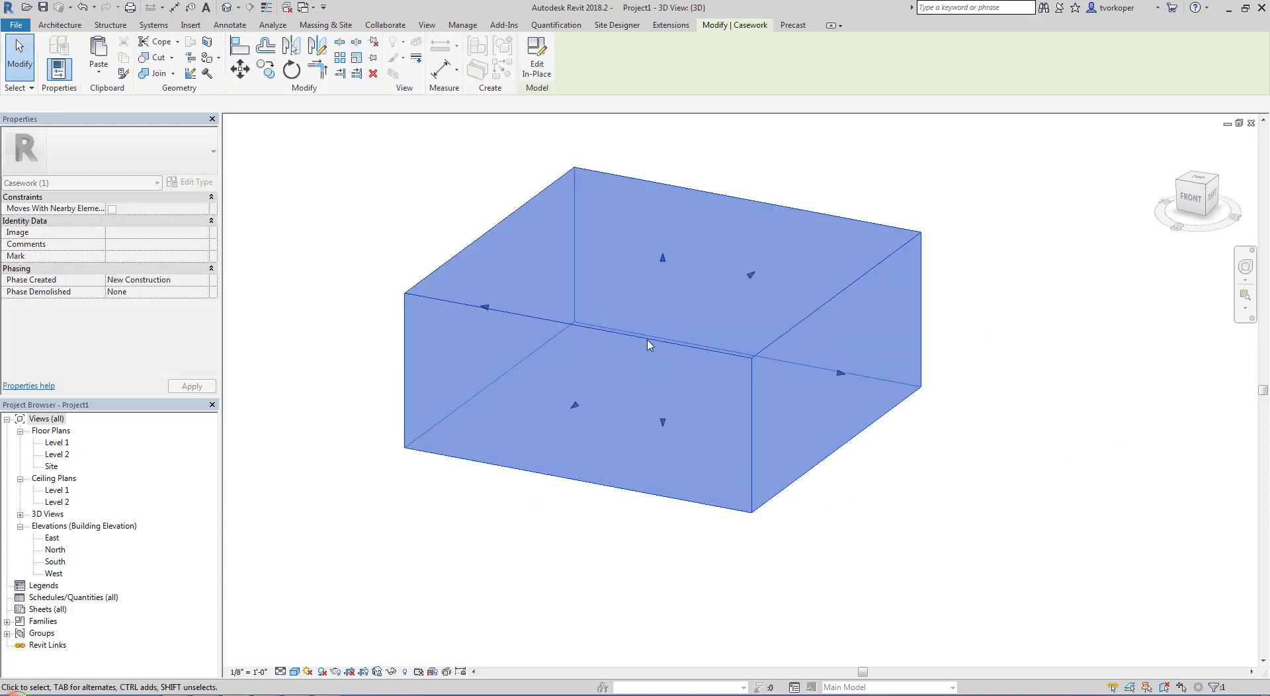
pyautogui.click(574, 607)
pyautogui.keyDown('shift'); pyautogui.moveTo(573, 604); pyautogui.dragTo(535, 582, button='middle'); pyautogui.keyUp('shift')
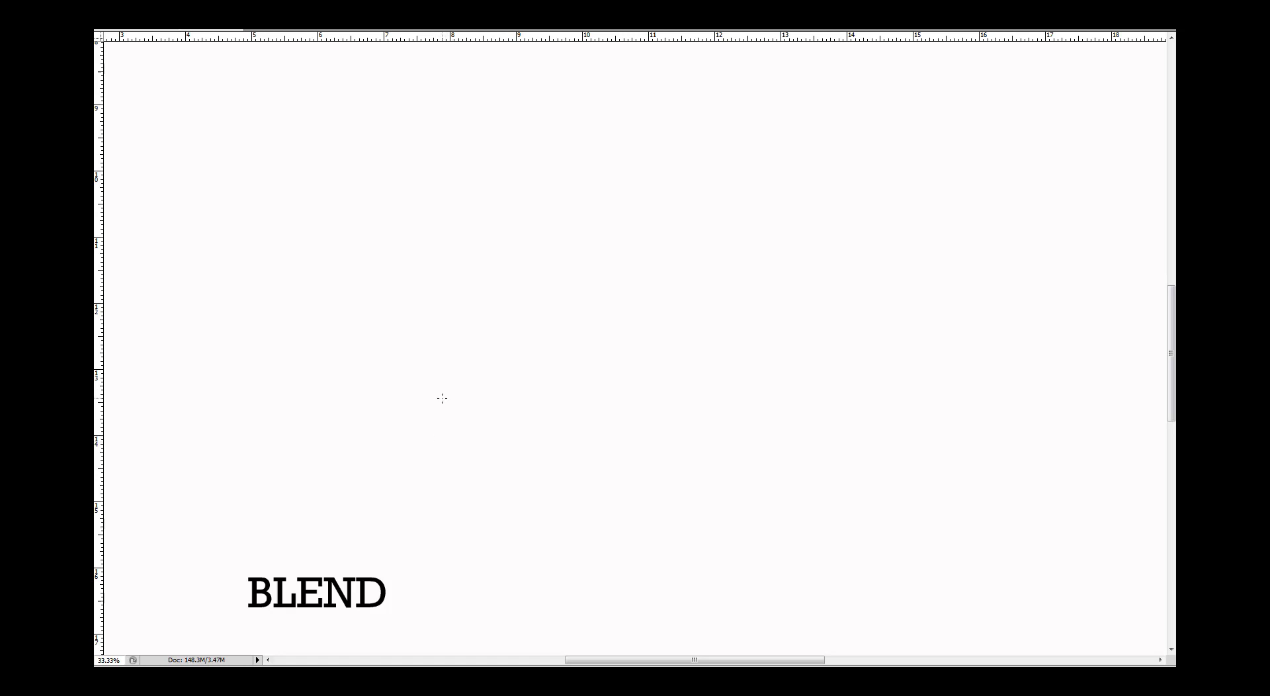
# On the BLEND canvas in Photoshop, draw a freehand four-sided base, a dashed upward arrow and a triangular top profile above it
pyautogui.moveTo(442, 398)
pyautogui.mouseDown()
pyautogui.moveTo(615, 205)
pyautogui.moveTo(829, 319)
pyautogui.moveTo(667, 499)
pyautogui.moveTo(603, 496)
pyautogui.moveTo(470, 437)
pyautogui.moveTo(438, 400)
pyautogui.mouseUp()
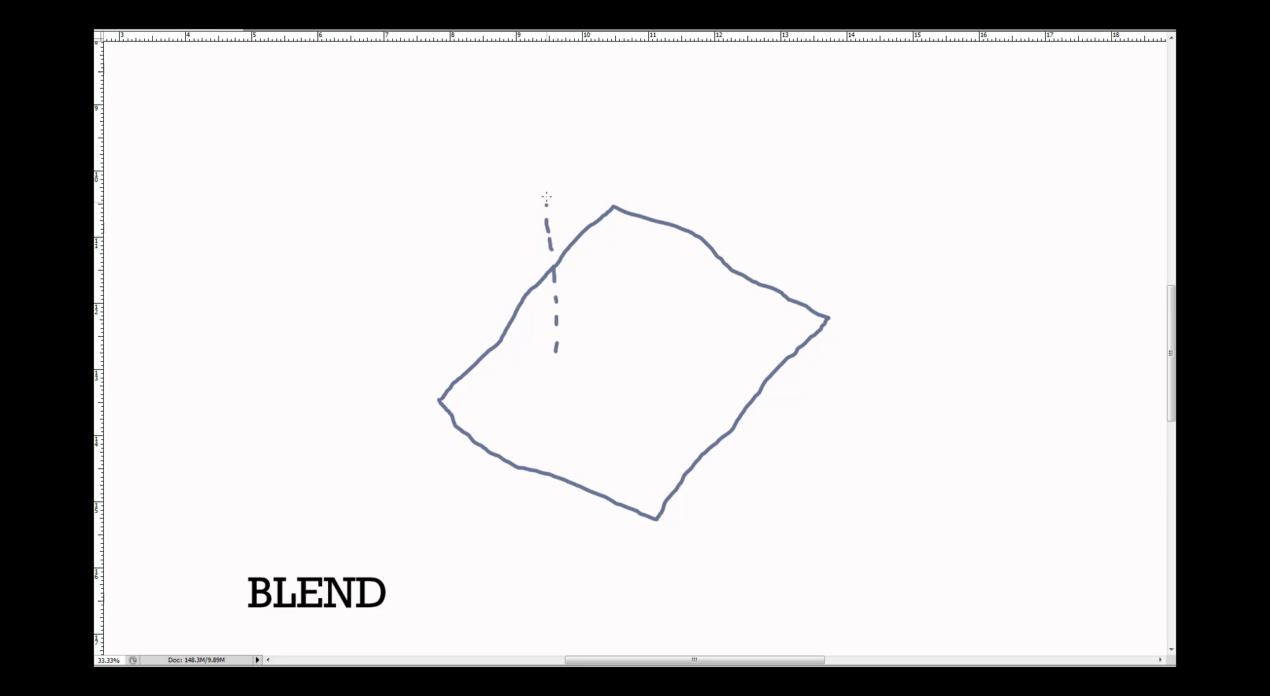
pyautogui.moveTo(547, 184)
pyautogui.mouseDown()
pyautogui.moveTo(532, 210)
pyautogui.moveTo(564, 198)
pyautogui.mouseUp()
pyautogui.moveTo(428, 196)
pyautogui.mouseDown()
pyautogui.moveTo(547, 257)
pyautogui.moveTo(663, 351)
pyautogui.mouseUp()
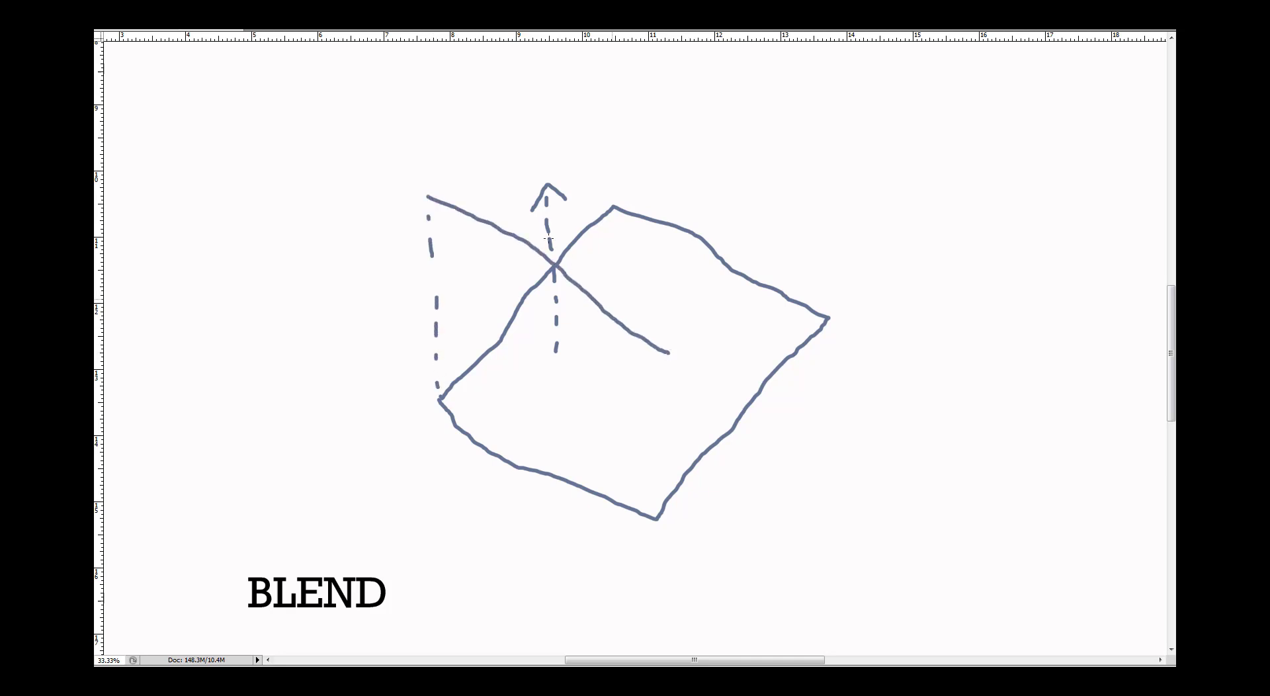
pyautogui.moveTo(428, 197)
pyautogui.mouseDown()
pyautogui.moveTo(677, 146)
pyautogui.moveTo(754, 110)
pyautogui.moveTo(673, 307)
pyautogui.mouseUp()
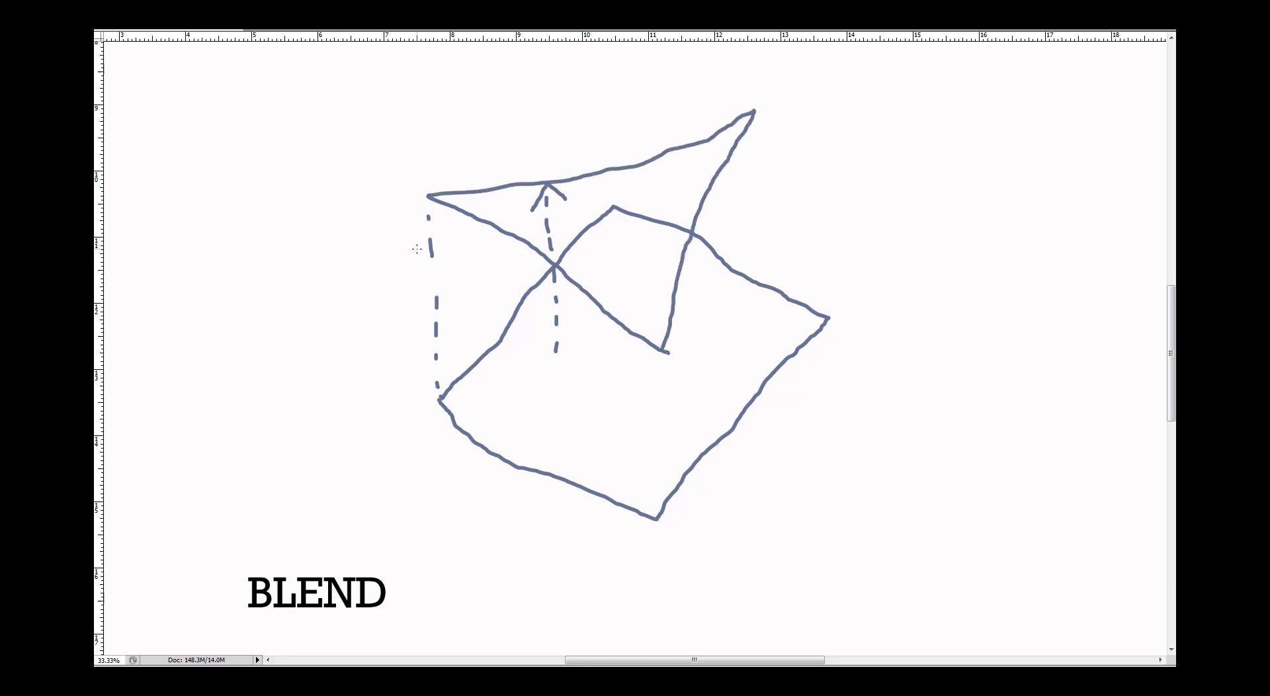
# Draw freehand edges connecting the corners of the triangular top to the corners of the four-sided base
pyautogui.moveTo(428, 198); pyautogui.dragTo(435, 399)
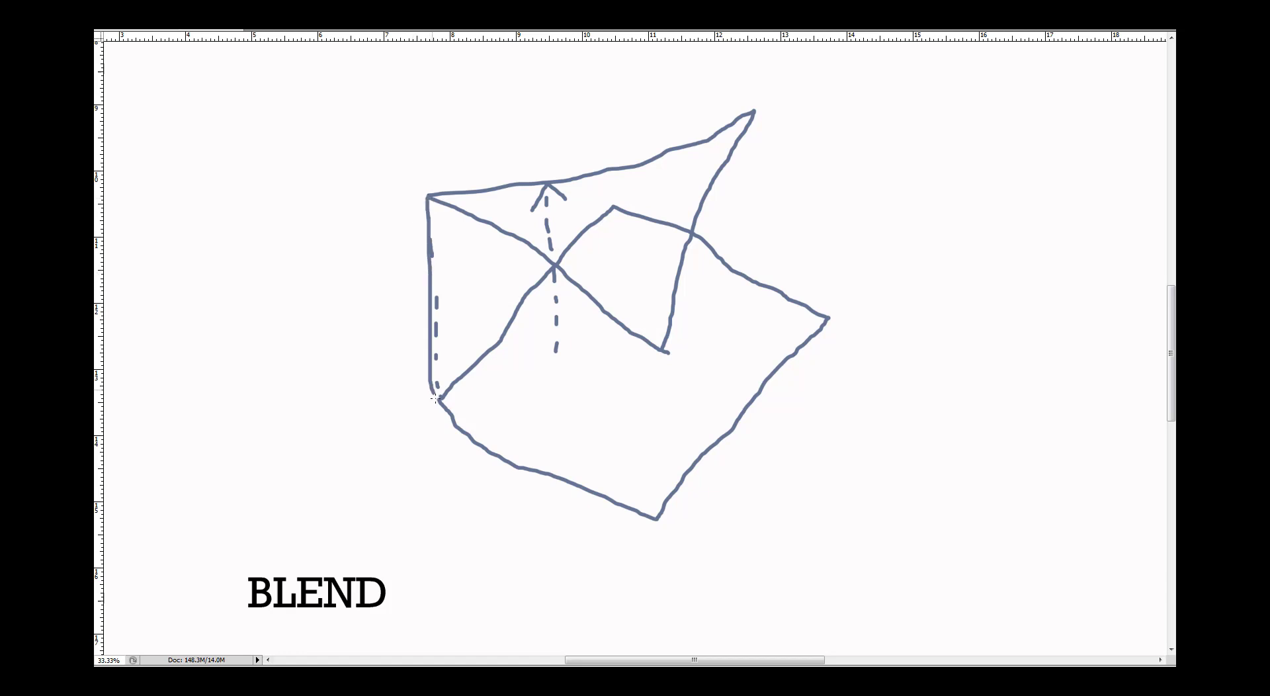
pyautogui.moveTo(663, 398); pyautogui.dragTo(650, 497)
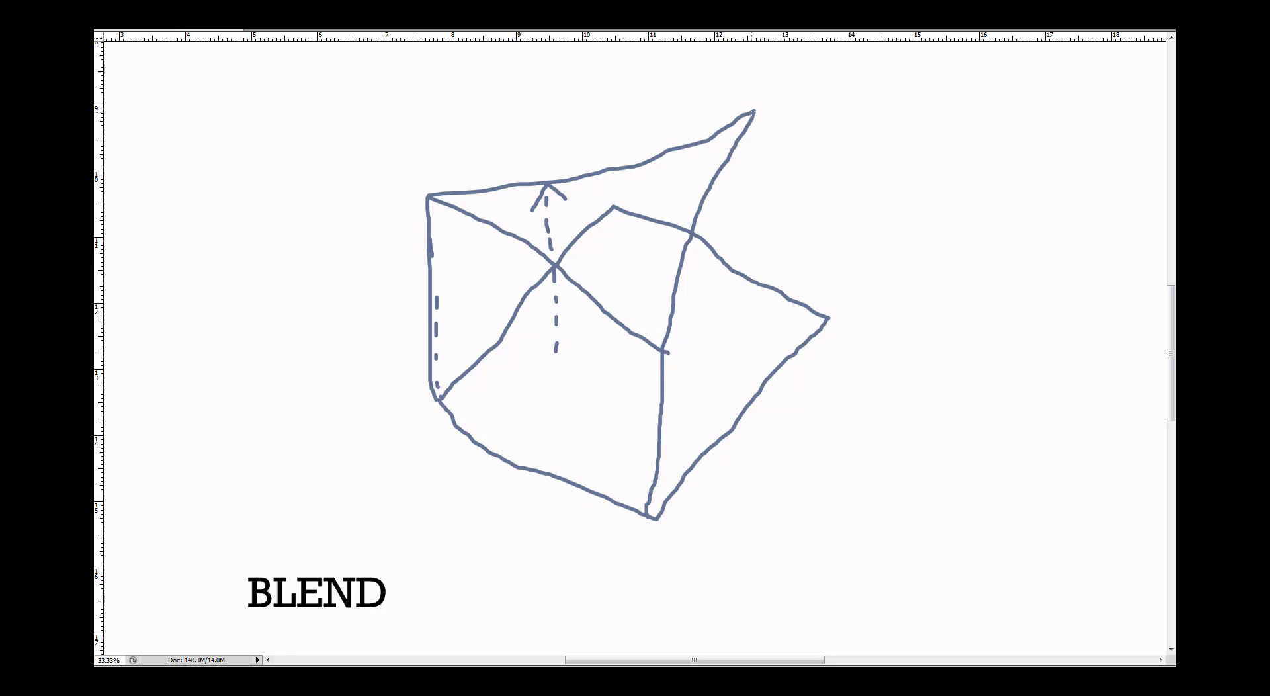
pyautogui.moveTo(754, 113)
pyautogui.mouseDown()
pyautogui.moveTo(780, 229)
pyautogui.moveTo(840, 315)
pyautogui.moveTo(797, 268)
pyautogui.moveTo(752, 127)
pyautogui.mouseUp()
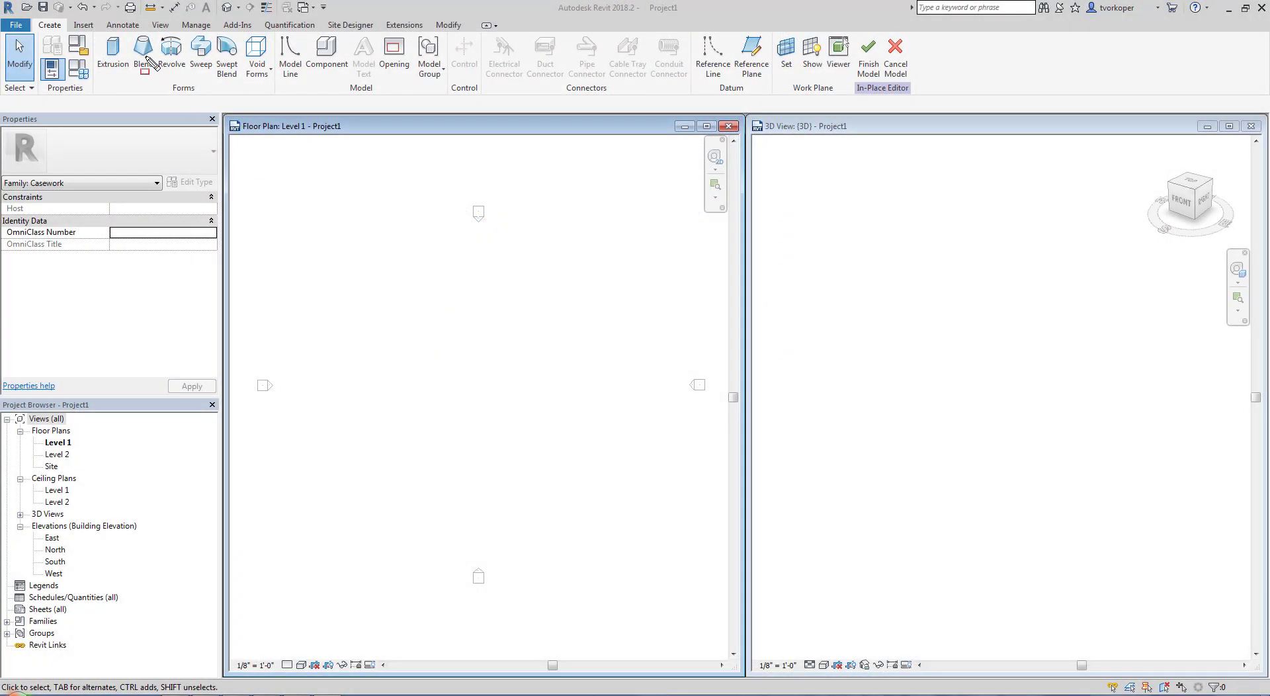
# In Revit, start a Blend and sketch a rectangular base boundary roughly 50 ft wide in the Level 1 floor plan
pyautogui.moveTo(114, 27); pyautogui.dragTo(164, 86)
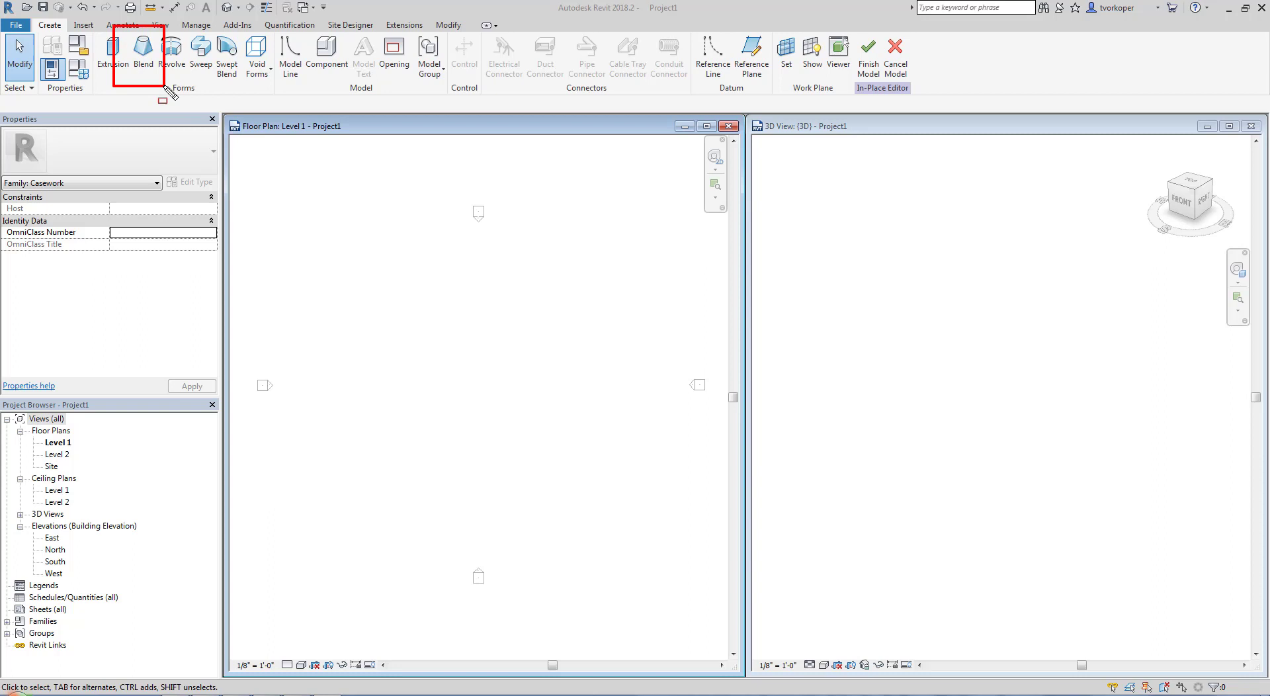
pyautogui.click(143, 53)
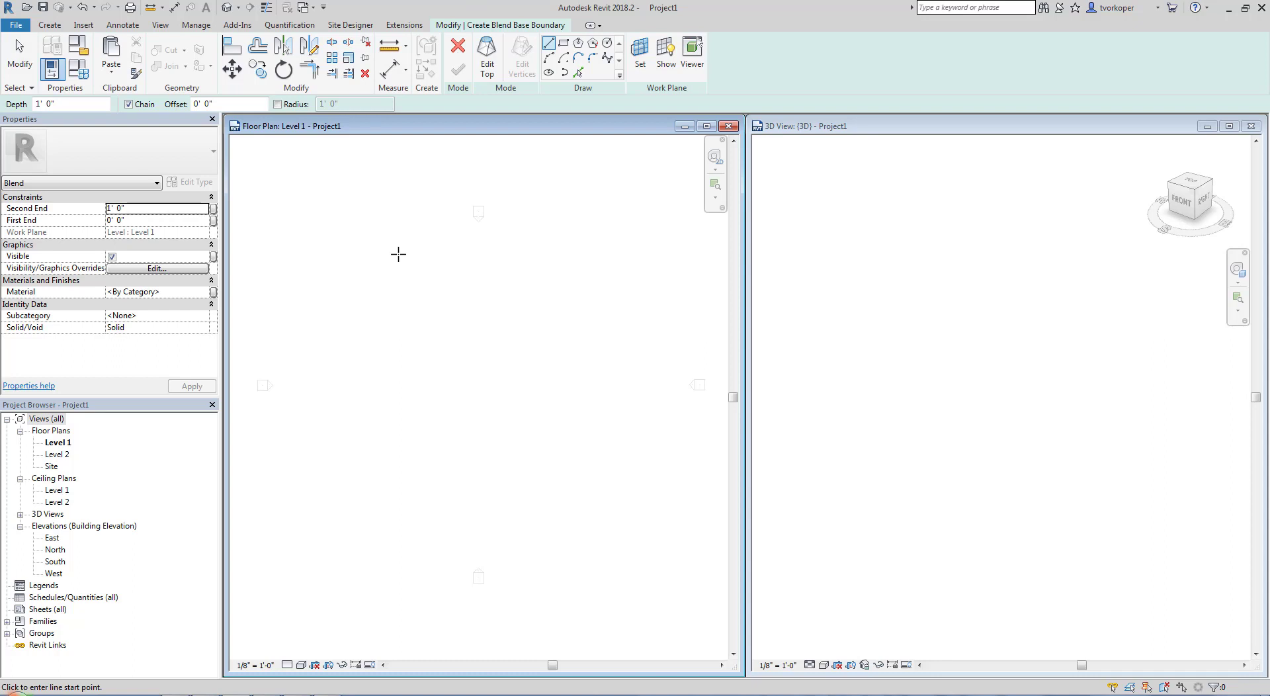
pyautogui.click(563, 43)
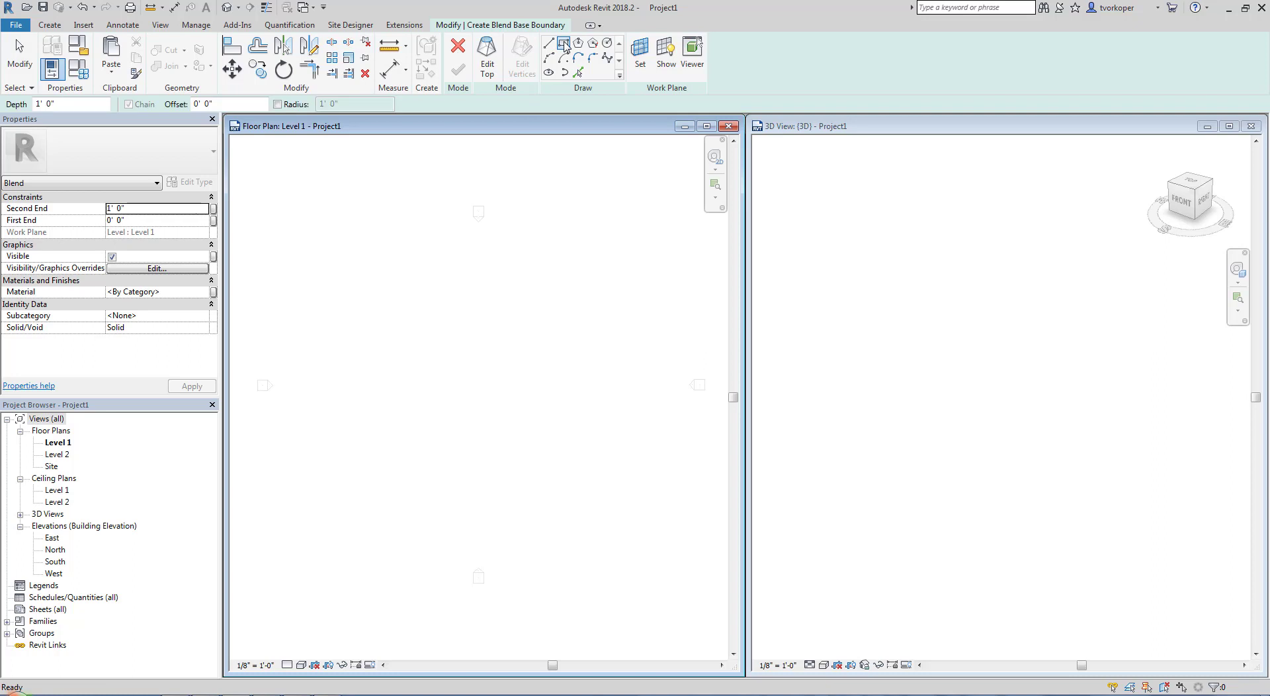
pyautogui.click(389, 285)
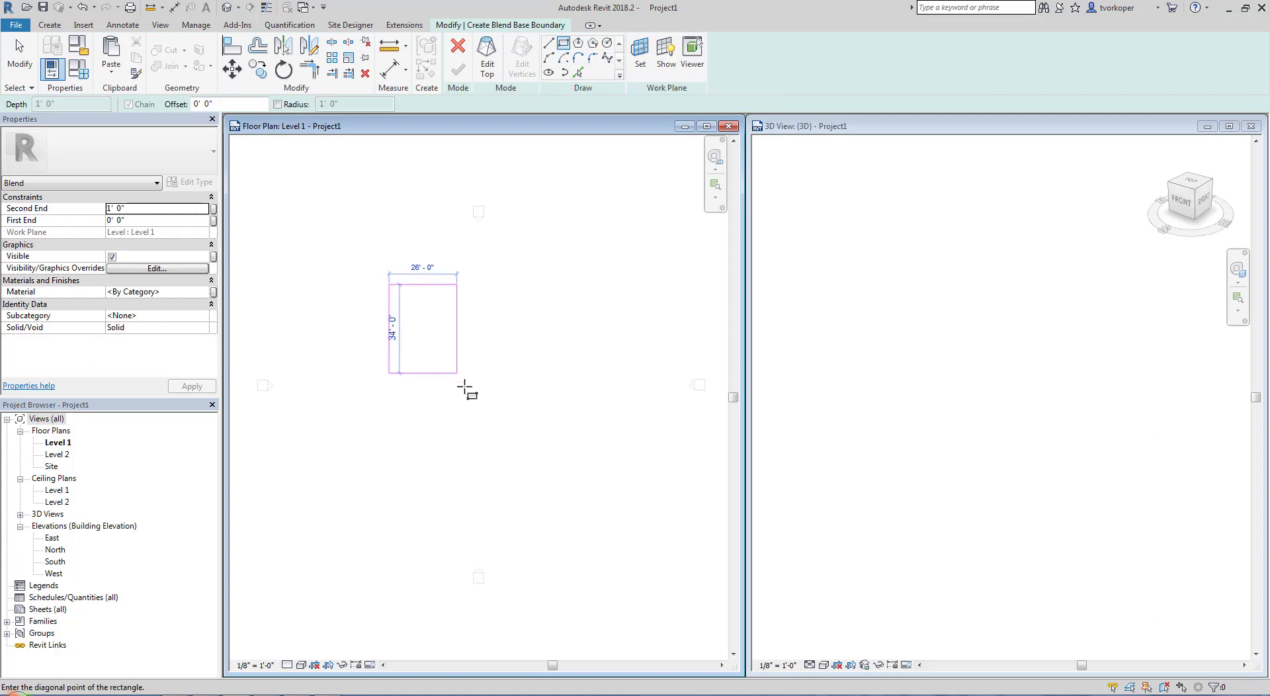
pyautogui.click(522, 402)
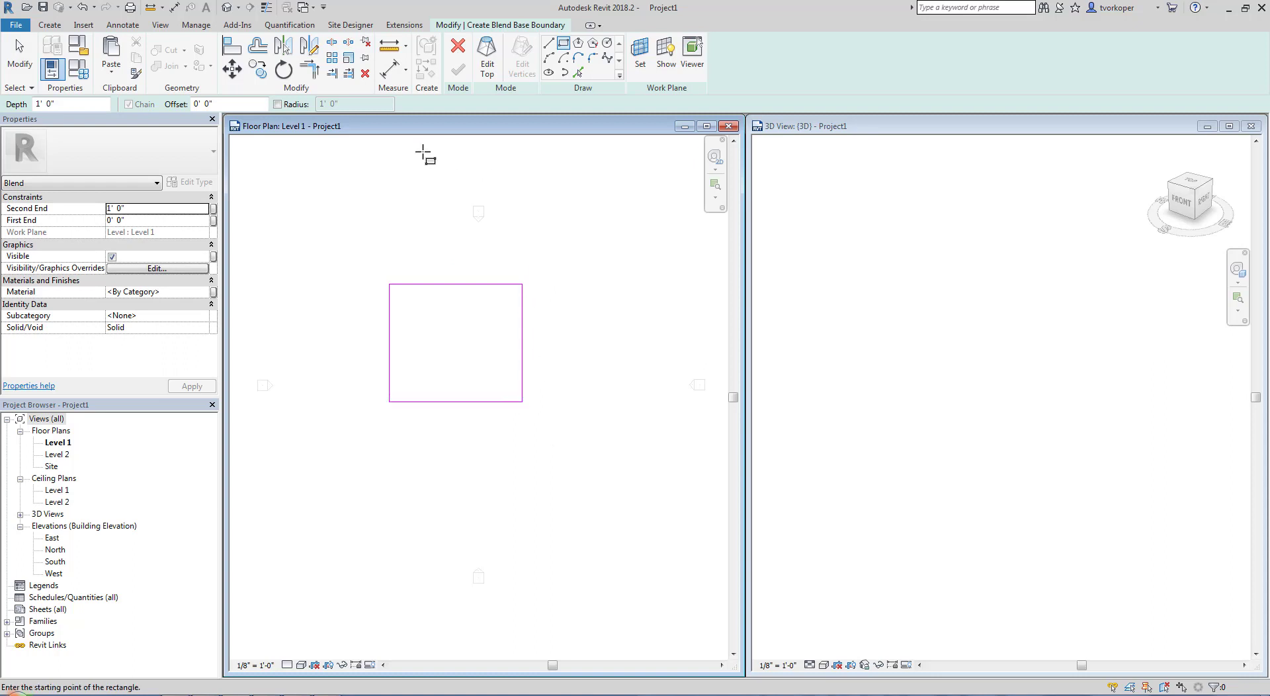
pyautogui.press('Escape')
pyautogui.press('Escape')
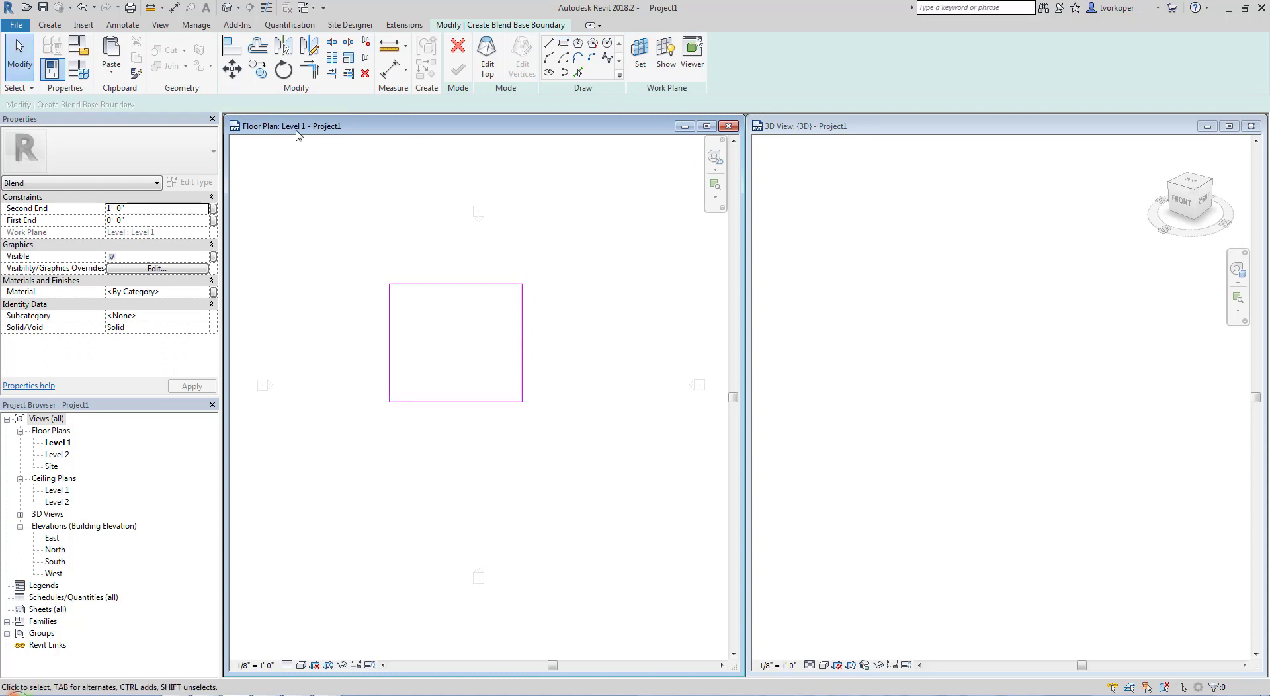
# Set the blend's Second End to 50' 0"
pyautogui.moveTo(2, 159)
pyautogui.mouseDown()
pyautogui.moveTo(55, 215)
pyautogui.moveTo(226, 268)
pyautogui.mouseUp()
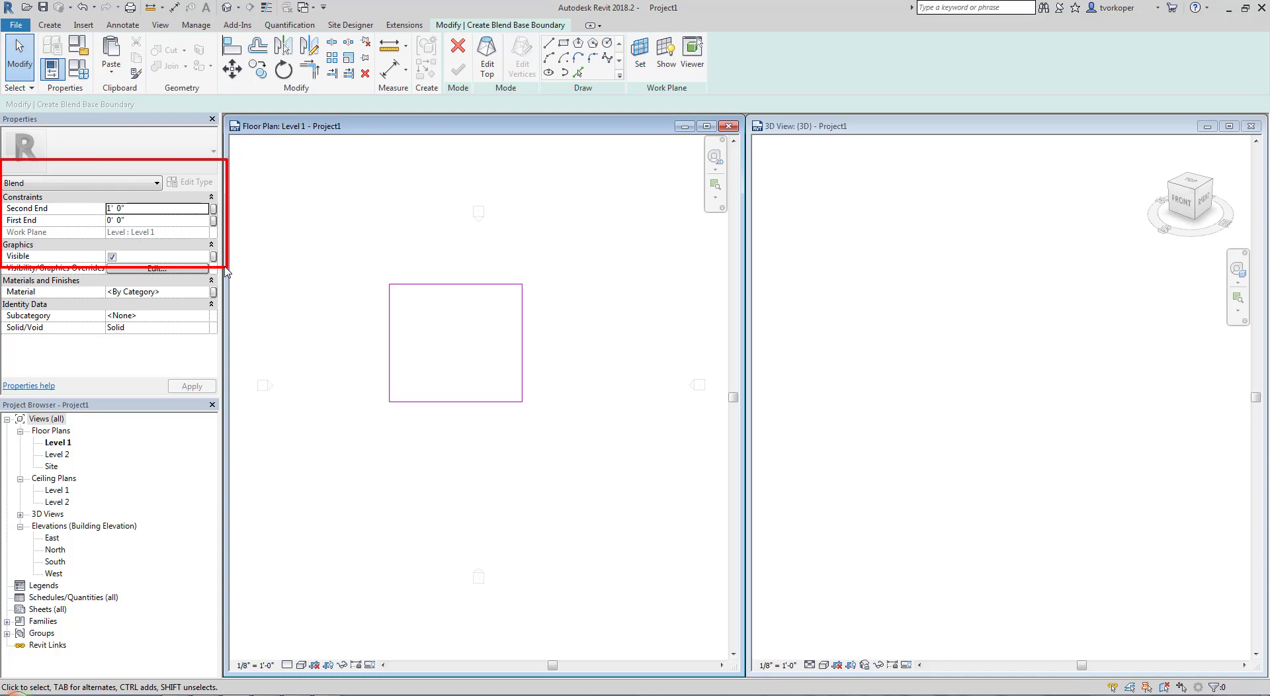
pyautogui.click(136, 208)
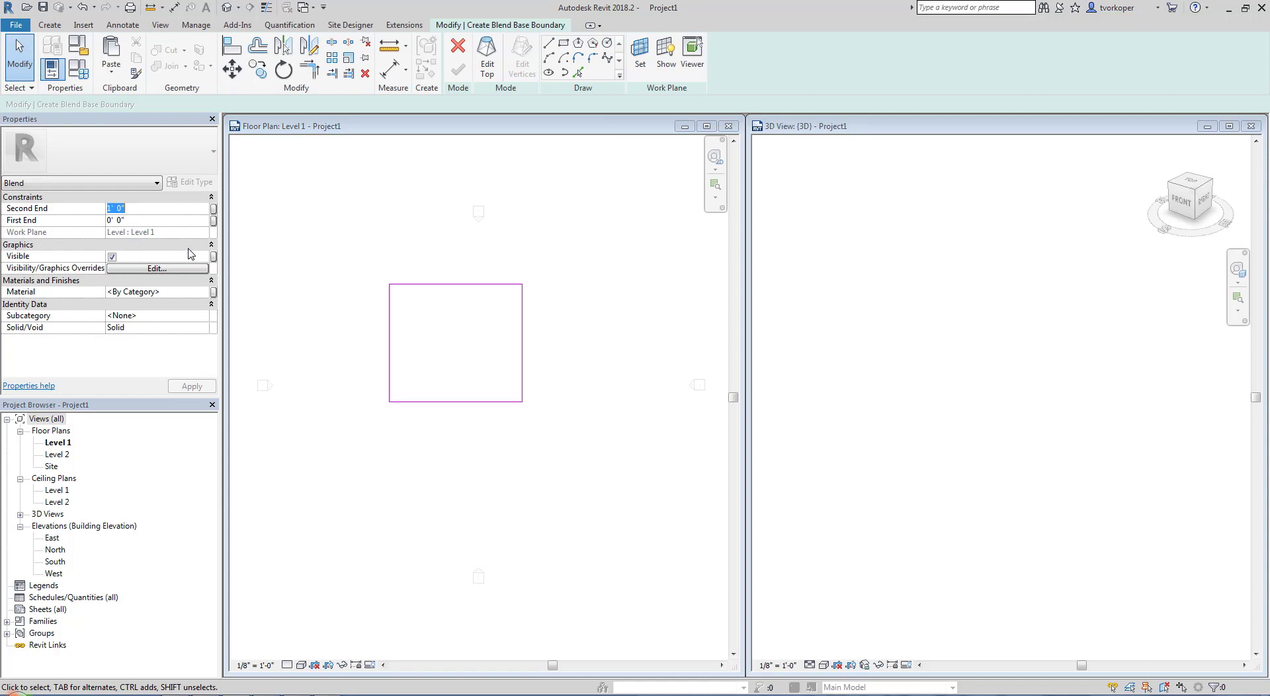
pyautogui.write('50')
pyautogui.press('Return')
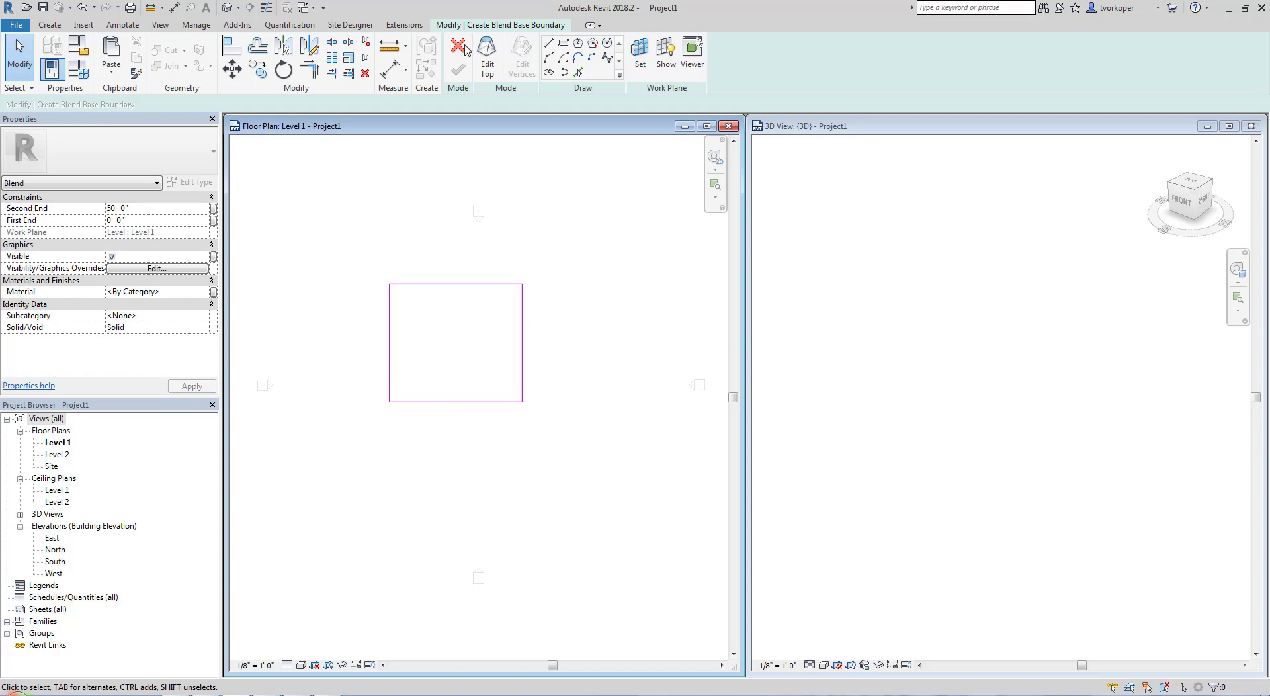
# Sketch the blend's top boundary as a triangle joining the base's two left corners to its right edge's midpoint, and finish the blend
pyautogui.moveTo(437, 25)
pyautogui.mouseDown()
pyautogui.moveTo(581, 101)
pyautogui.moveTo(721, 106)
pyautogui.mouseUp()
pyautogui.moveTo(470, 28); pyautogui.dragTo(507, 93)
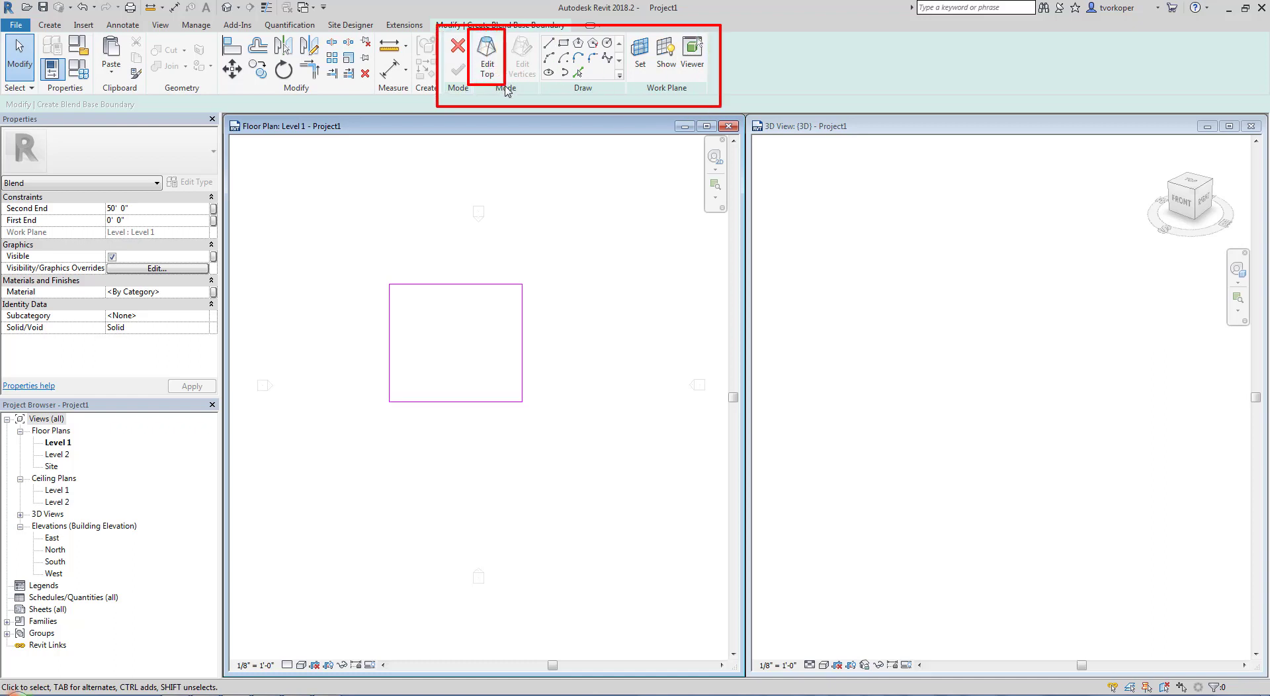
pyautogui.press('Escape')
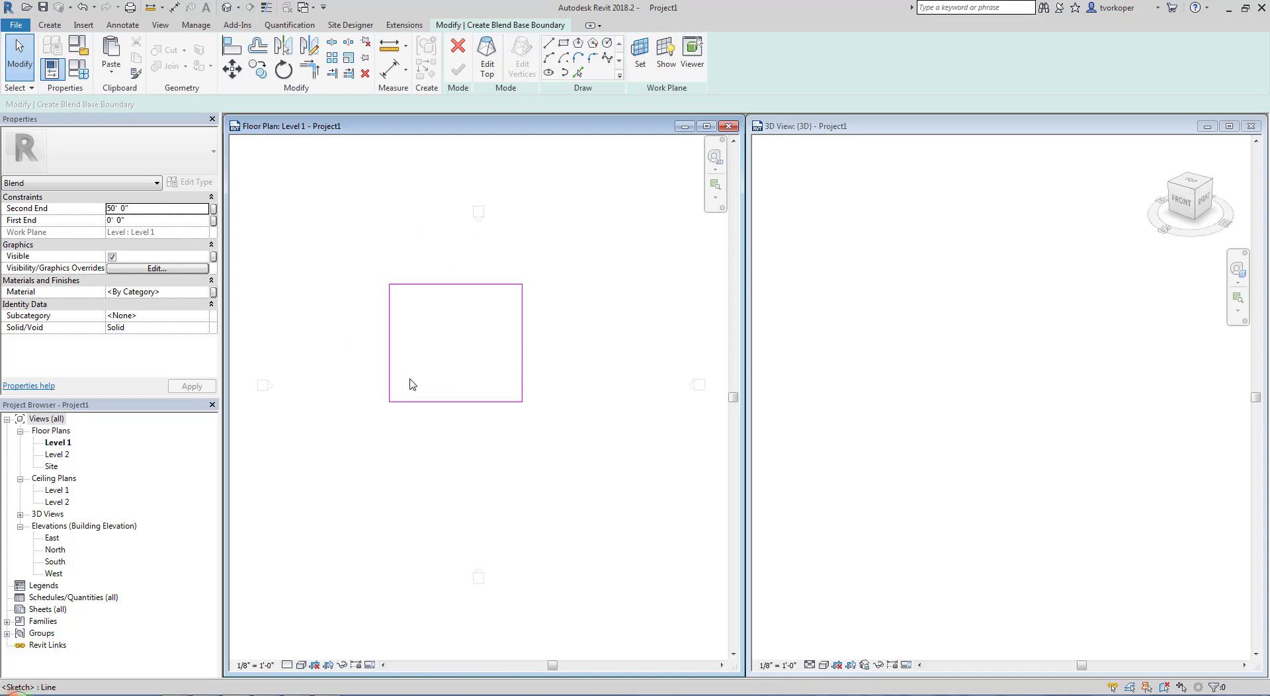
pyautogui.click(486, 66)
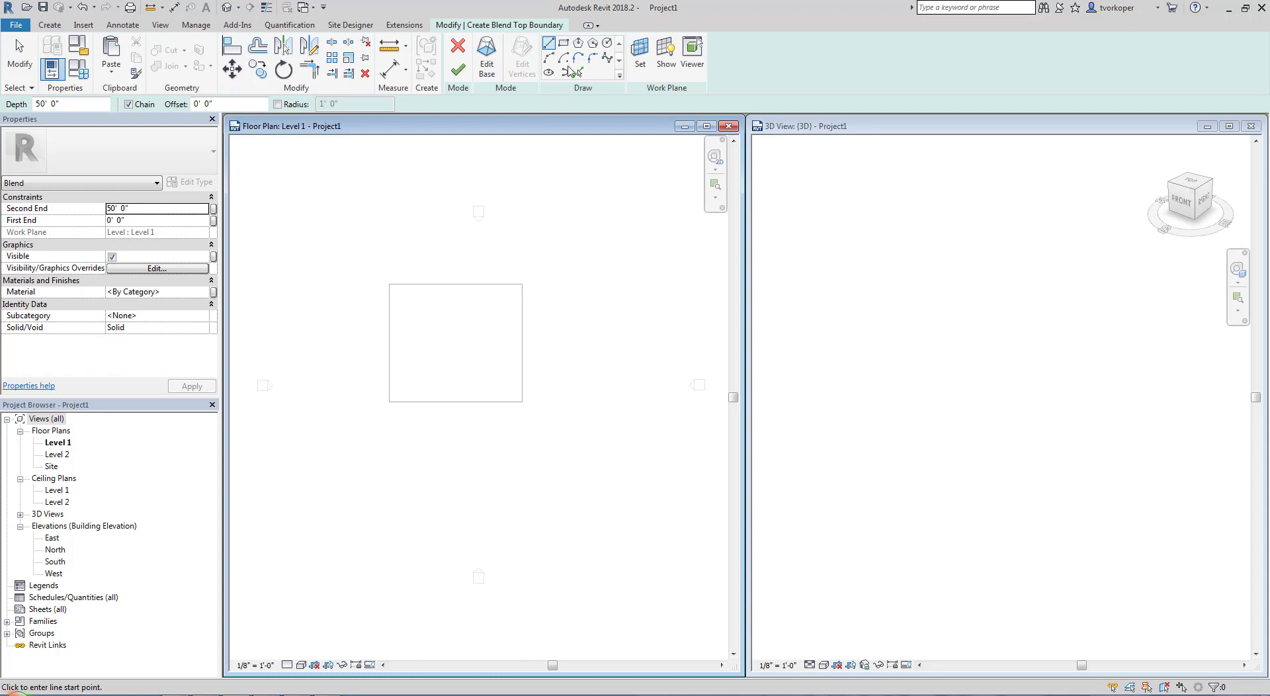
pyautogui.click(389, 285)
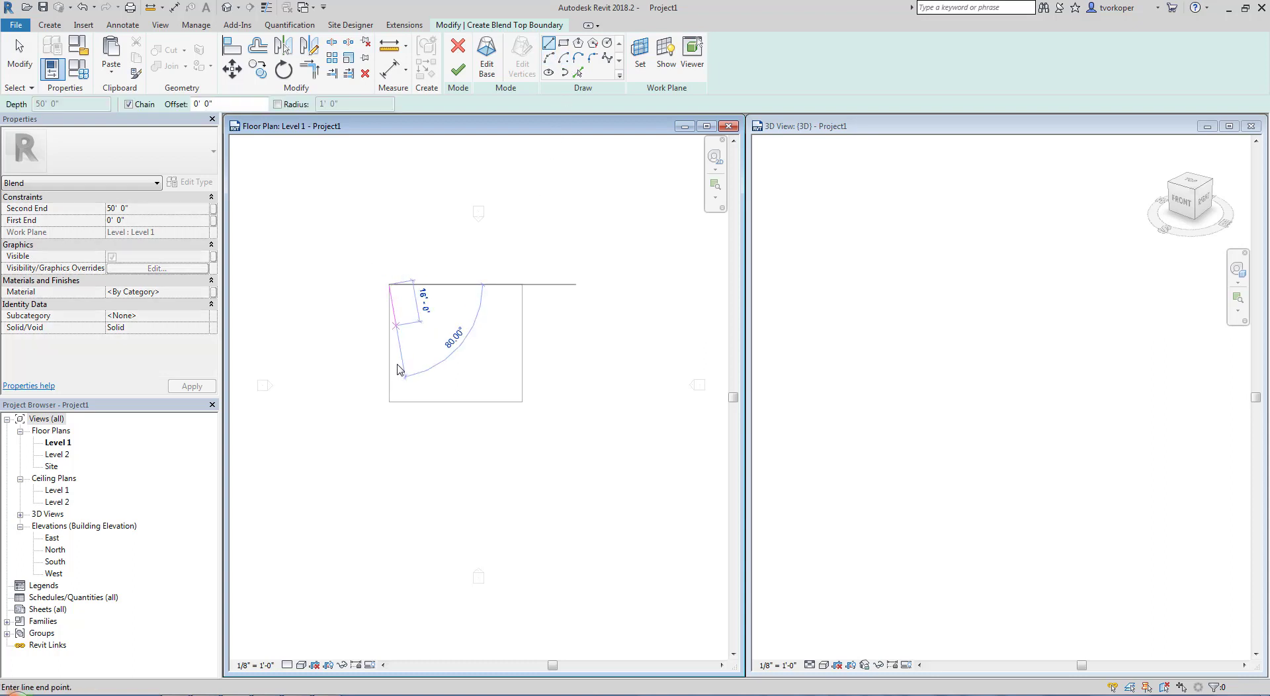
pyautogui.click(389, 401)
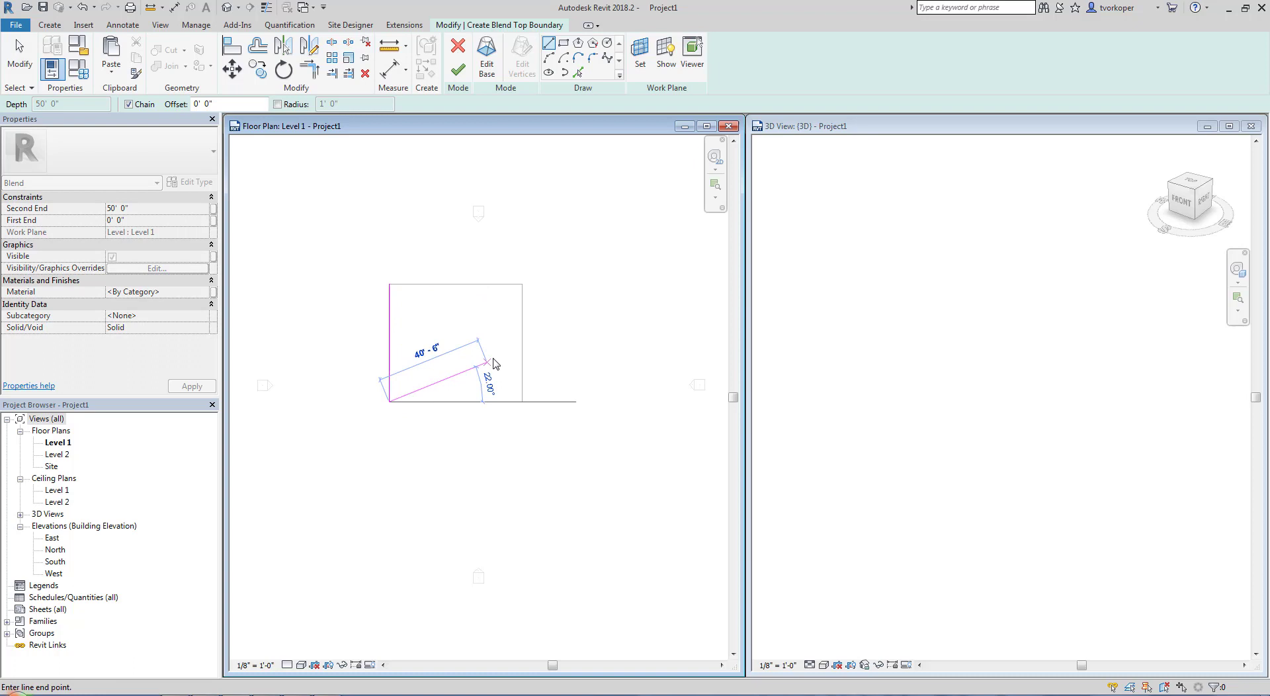
pyautogui.click(522, 343)
pyautogui.click(389, 284)
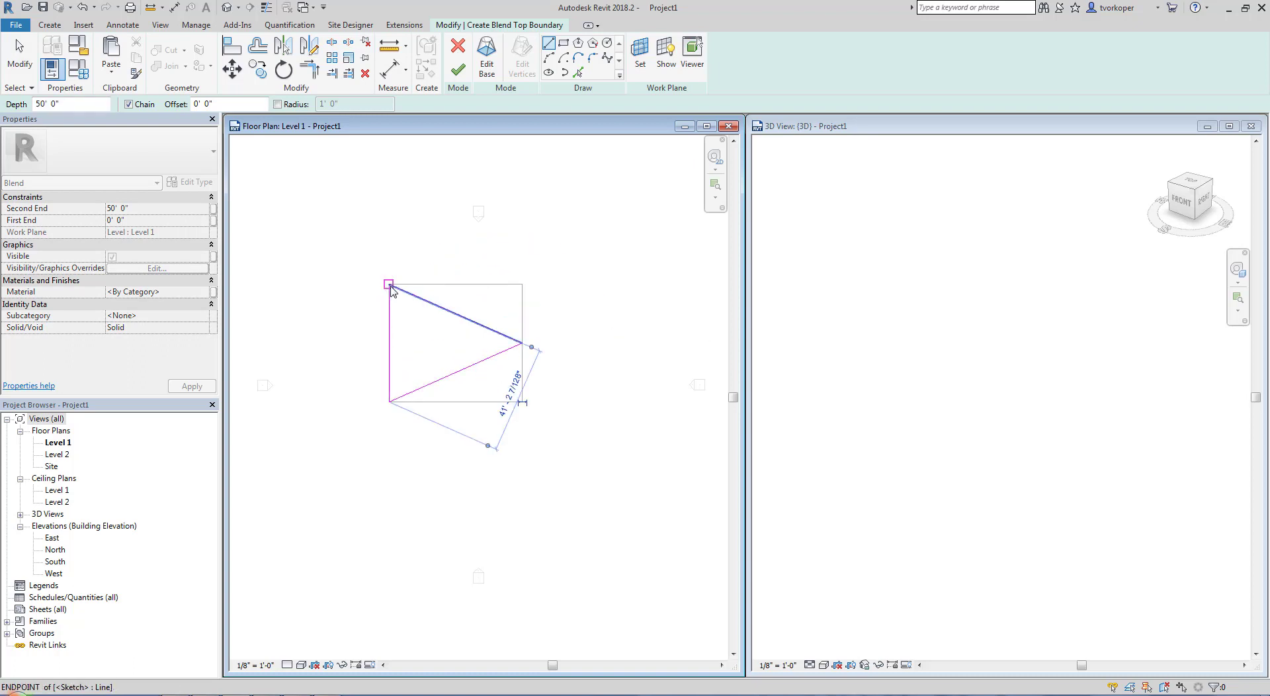
pyautogui.click(454, 76)
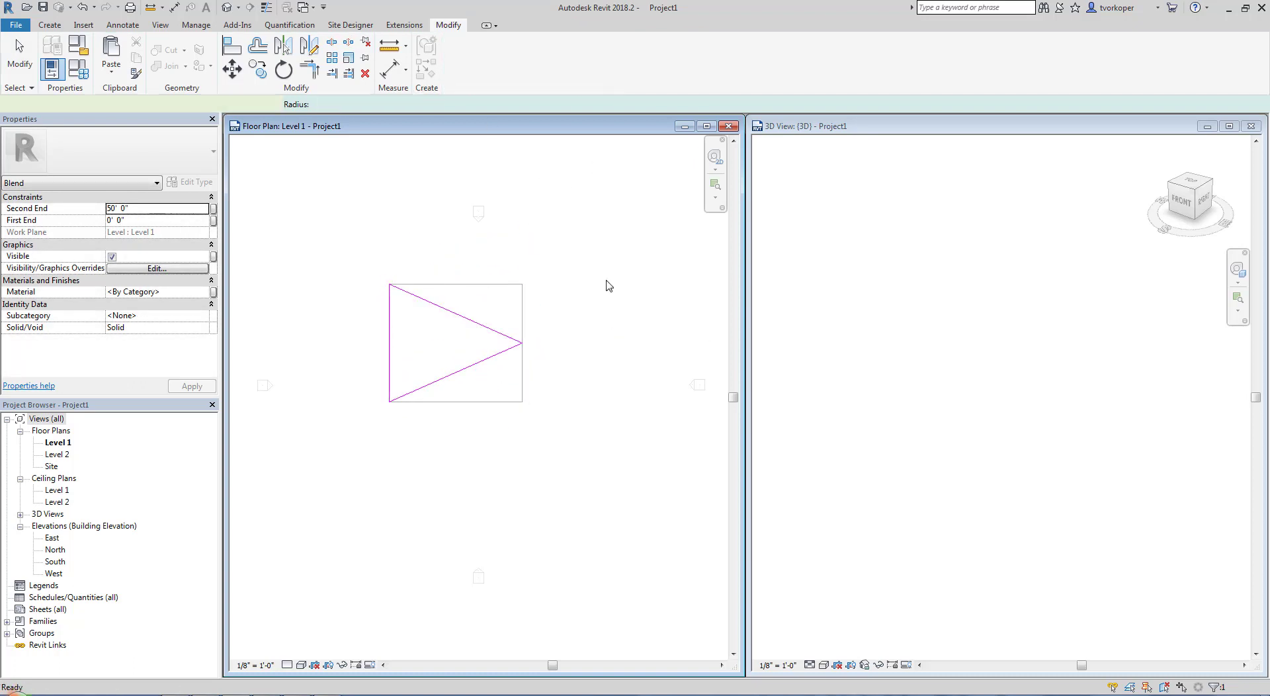
# Examine the finished blend from several angles in the 3D view and set the view's visual style to Shaded
pyautogui.click(854, 391)
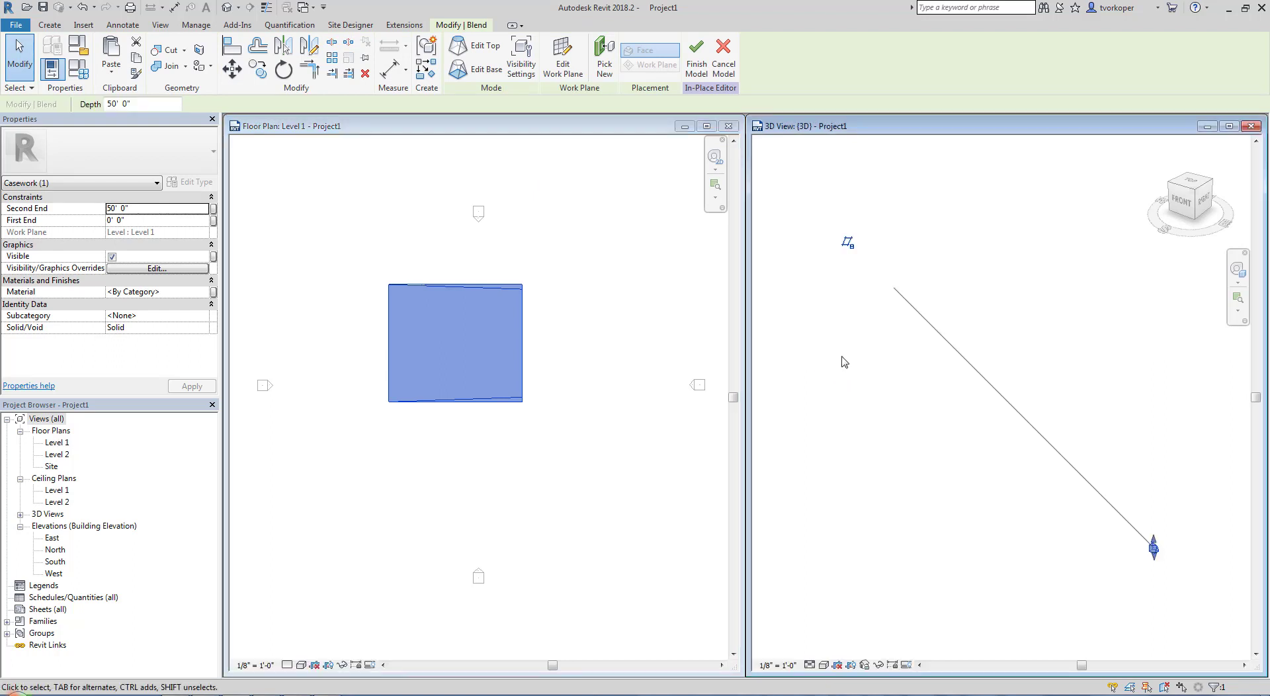
pyautogui.keyDown('shift'); pyautogui.moveTo(955, 490); pyautogui.dragTo(1038, 406, button='middle'); pyautogui.keyUp('shift')
pyautogui.click(1038, 406)
pyautogui.keyDown('shift'); pyautogui.moveTo(1200, 580); pyautogui.dragTo(1037, 452, button='middle'); pyautogui.keyUp('shift')
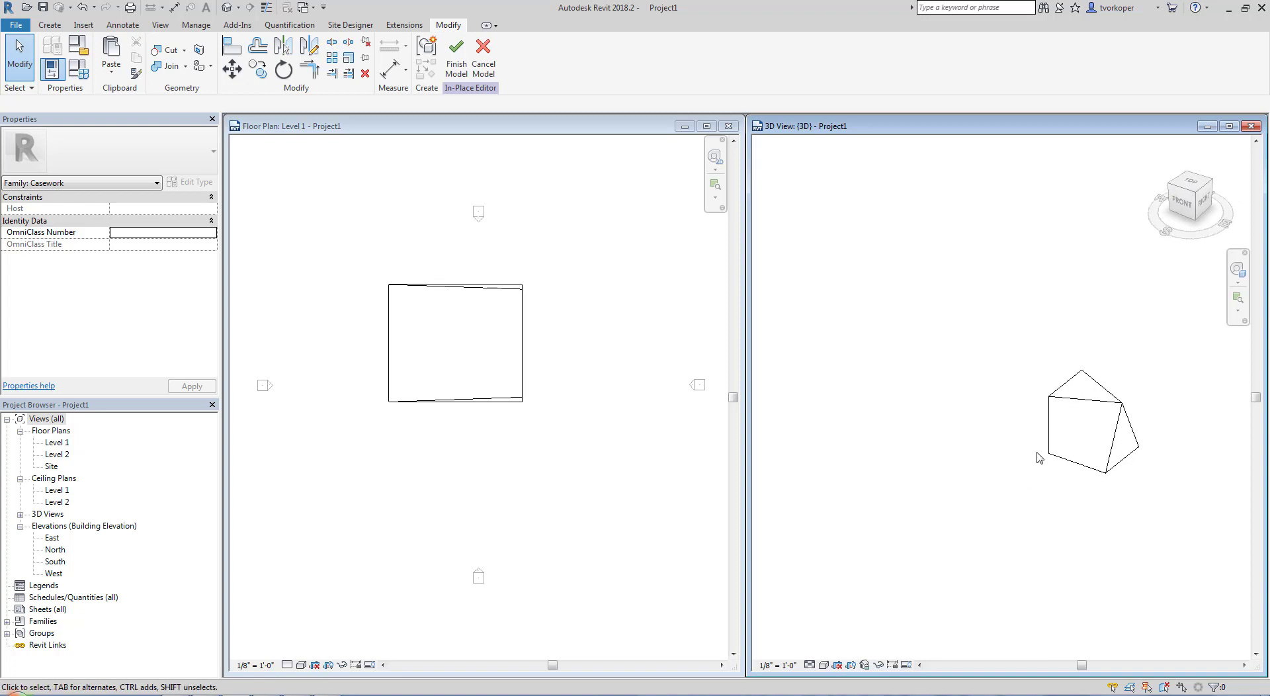
pyautogui.moveTo(1111, 526); pyautogui.dragTo(954, 538, button='middle')
pyautogui.scroll(4, 1013, 548)
pyautogui.scroll(-2, 1014, 553)
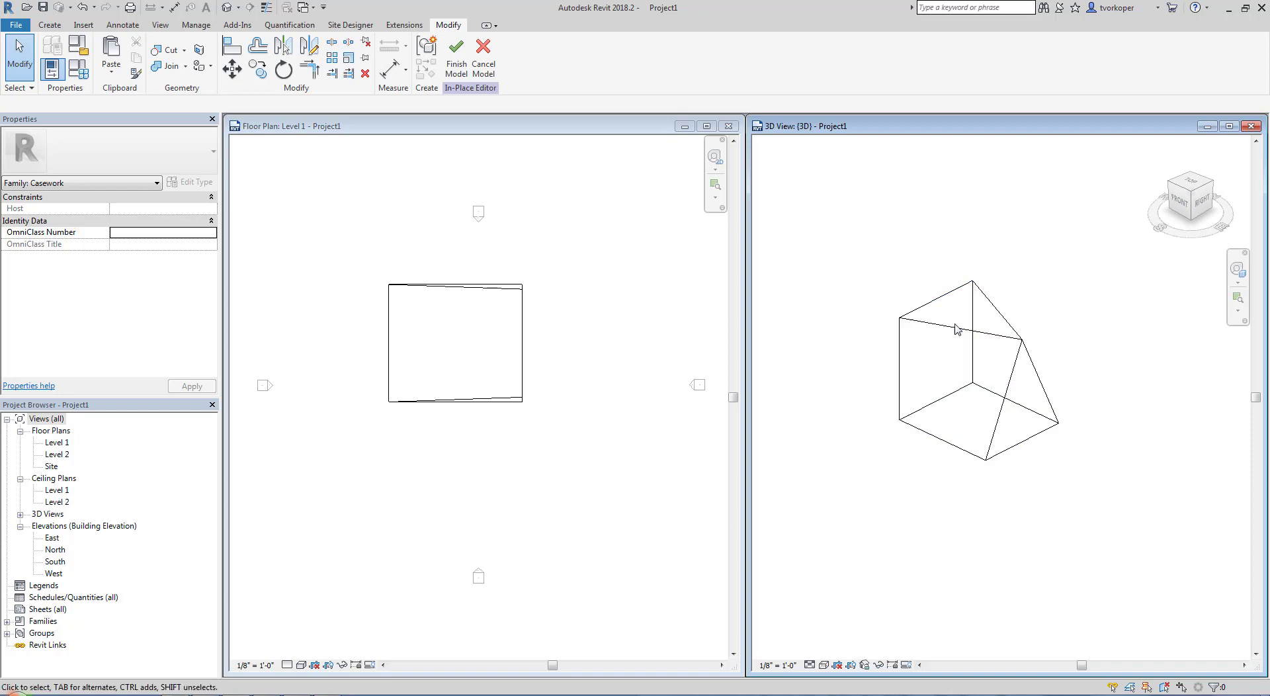
pyautogui.keyDown('shift'); pyautogui.moveTo(901, 509); pyautogui.dragTo(1018, 426, button='middle'); pyautogui.keyUp('shift')
pyautogui.keyDown('shift'); pyautogui.moveTo(870, 531); pyautogui.dragTo(820, 538, button='middle'); pyautogui.keyUp('shift')
pyautogui.press('s')
pyautogui.press('d')
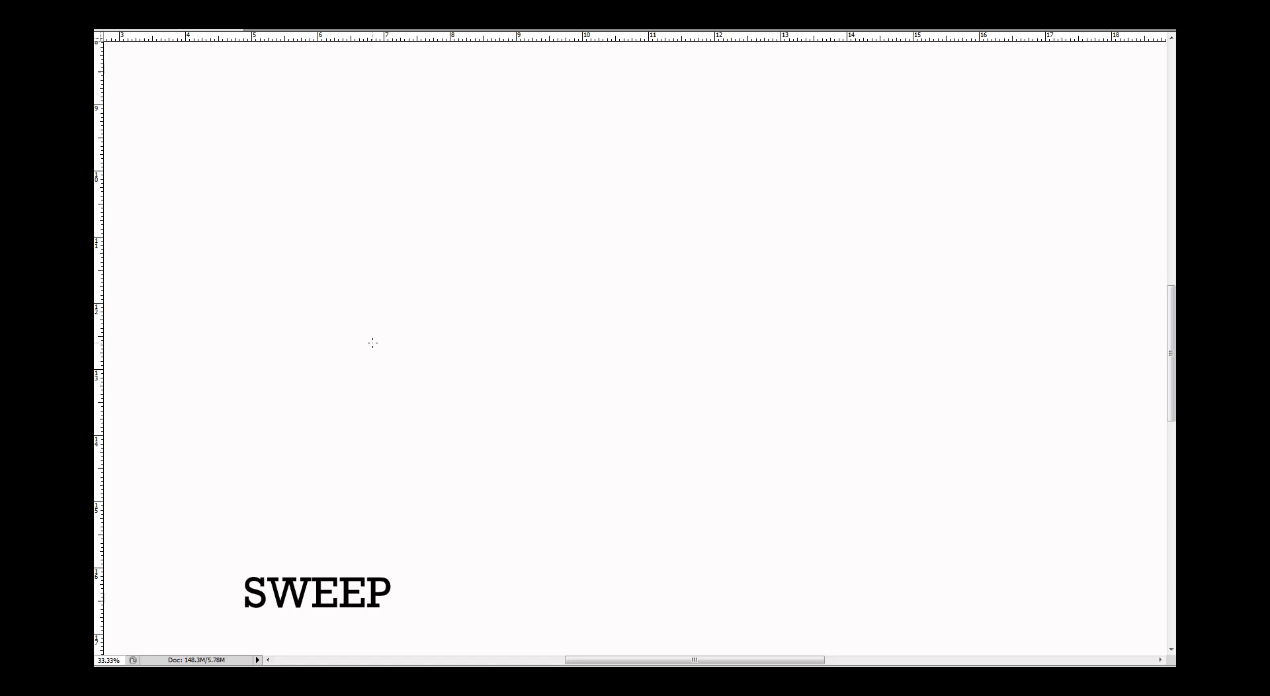
# Switch to the blank SWEEP drawing canvas and draw freehand two matching triangles joined by an upper and a lower S-curved edge
pyautogui.moveTo(231, 437)
pyautogui.mouseDown()
pyautogui.moveTo(322, 320)
pyautogui.moveTo(346, 486)
pyautogui.moveTo(218, 437)
pyautogui.mouseUp()
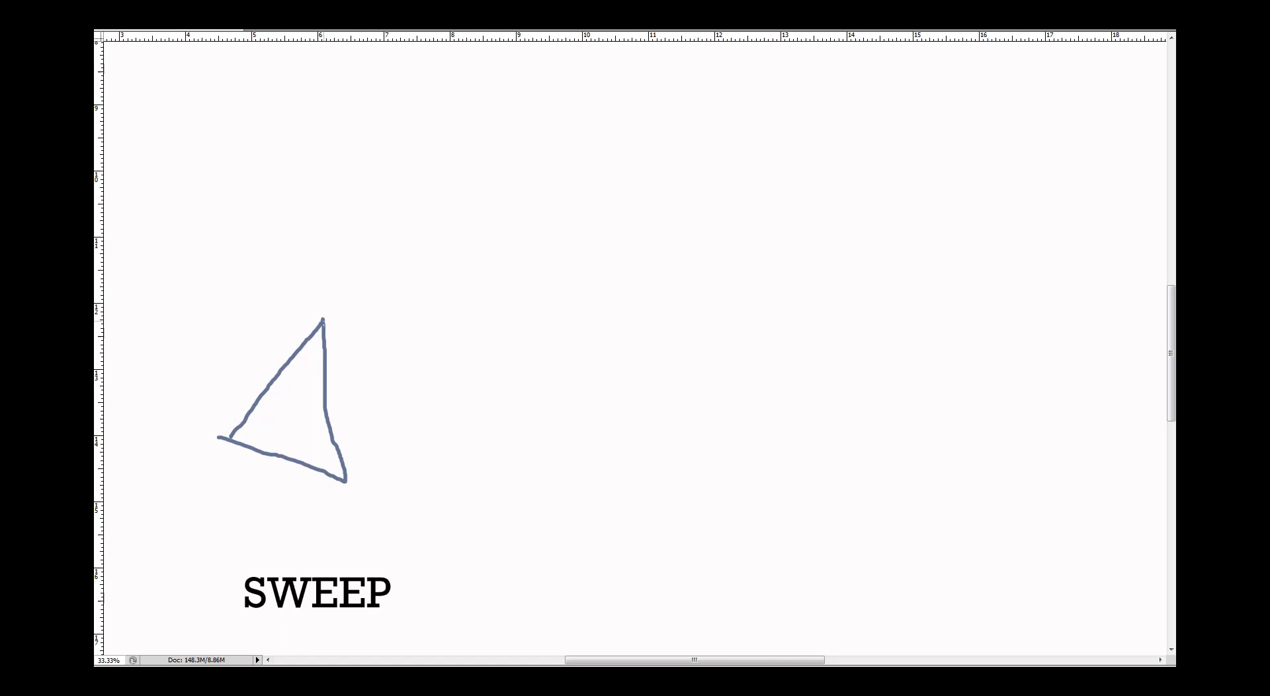
pyautogui.moveTo(322, 318)
pyautogui.mouseDown()
pyautogui.moveTo(363, 280)
pyautogui.moveTo(454, 238)
pyautogui.moveTo(570, 232)
pyautogui.moveTo(726, 258)
pyautogui.moveTo(737, 306)
pyautogui.moveTo(802, 360)
pyautogui.moveTo(950, 359)
pyautogui.moveTo(1040, 318)
pyautogui.moveTo(1074, 282)
pyautogui.mouseUp()
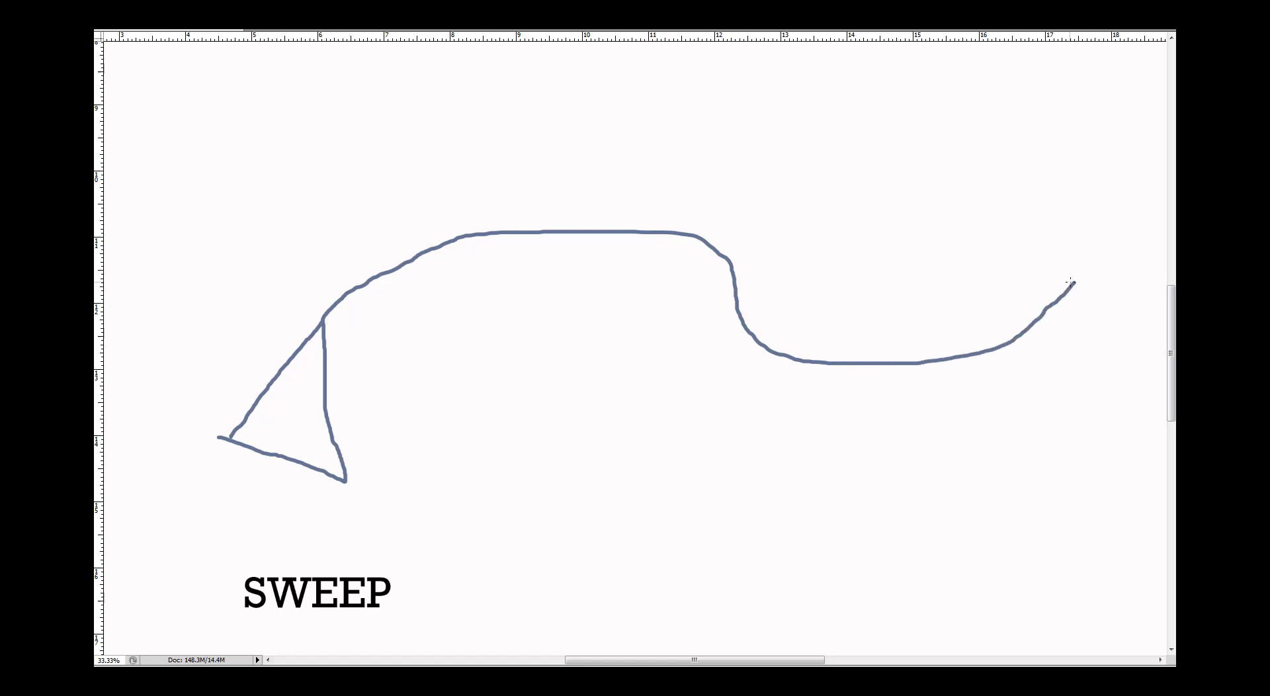
pyautogui.moveTo(1074, 283)
pyautogui.mouseDown()
pyautogui.moveTo(973, 373)
pyautogui.moveTo(1018, 381)
pyautogui.moveTo(1076, 417)
pyautogui.moveTo(1072, 281)
pyautogui.mouseUp()
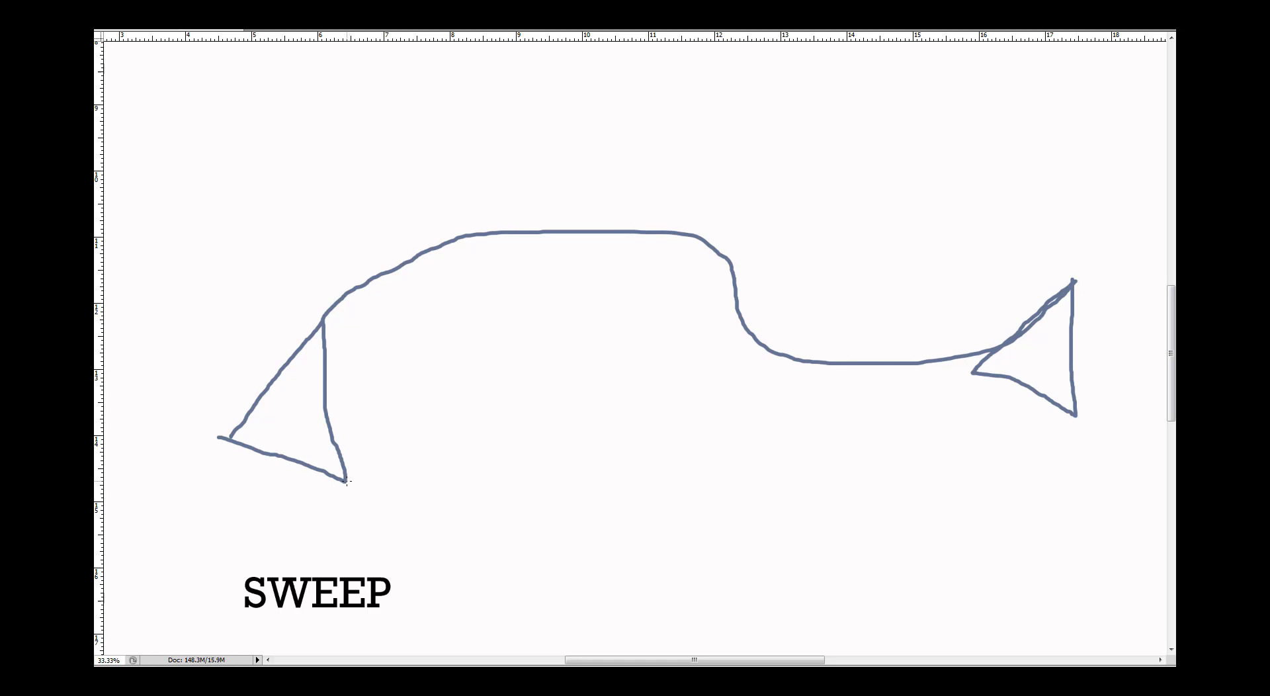
pyautogui.moveTo(347, 481)
pyautogui.mouseDown()
pyautogui.moveTo(371, 448)
pyautogui.moveTo(493, 374)
pyautogui.moveTo(661, 352)
pyautogui.moveTo(702, 428)
pyautogui.moveTo(951, 435)
pyautogui.moveTo(1072, 415)
pyautogui.mouseUp()
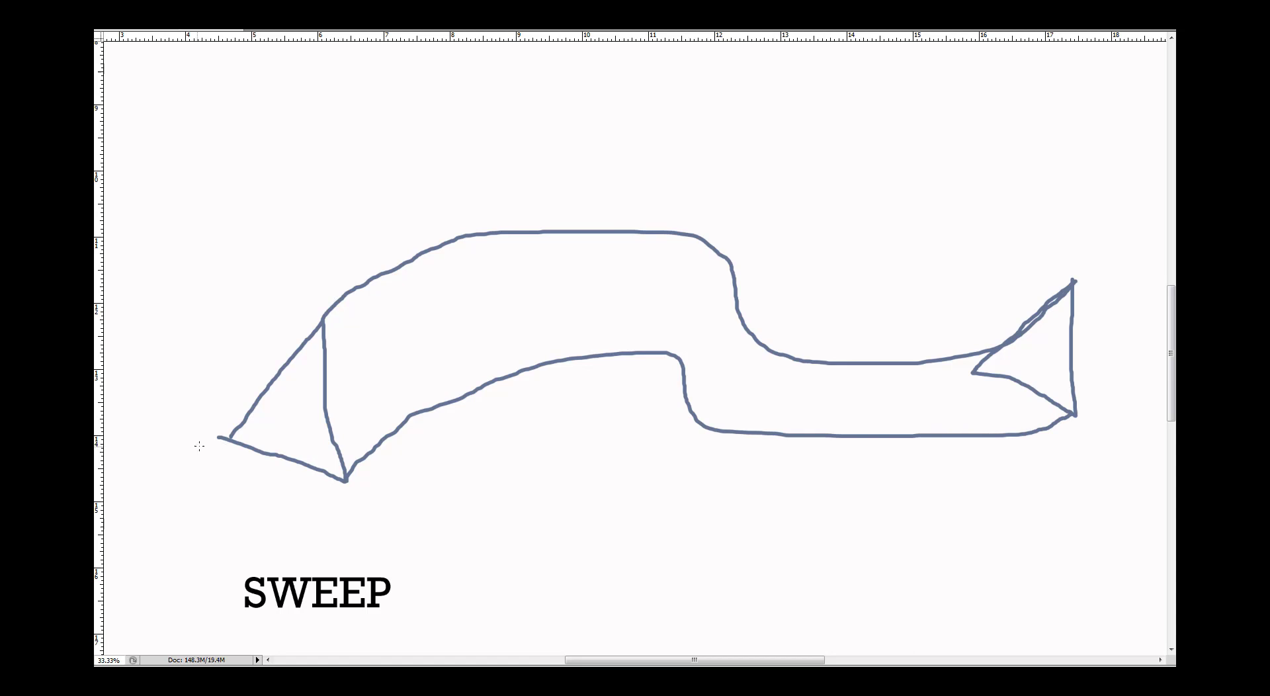
# Draw a dashed hidden edge along the sweep's curve, from the first triangle's back corner to the second triangle's back corner
pyautogui.moveTo(243, 431); pyautogui.dragTo(271, 415)
pyautogui.moveTo(278, 410); pyautogui.dragTo(289, 403)
pyautogui.moveTo(310, 390); pyautogui.dragTo(440, 329)
pyautogui.moveTo(477, 316); pyautogui.dragTo(485, 310)
pyautogui.moveTo(568, 298); pyautogui.dragTo(580, 296)
pyautogui.moveTo(621, 293); pyautogui.dragTo(692, 304)
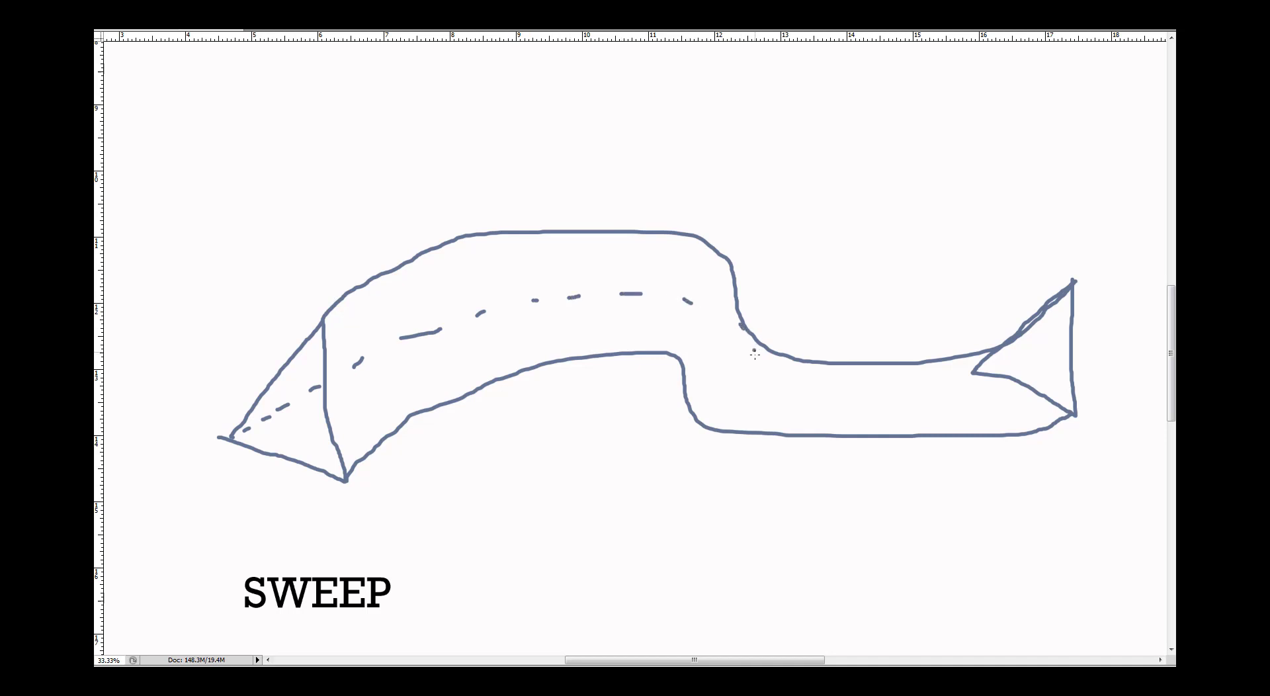
pyautogui.moveTo(754, 351); pyautogui.dragTo(756, 354)
pyautogui.moveTo(765, 364); pyautogui.dragTo(802, 364)
pyautogui.moveTo(854, 365); pyautogui.dragTo(976, 366)
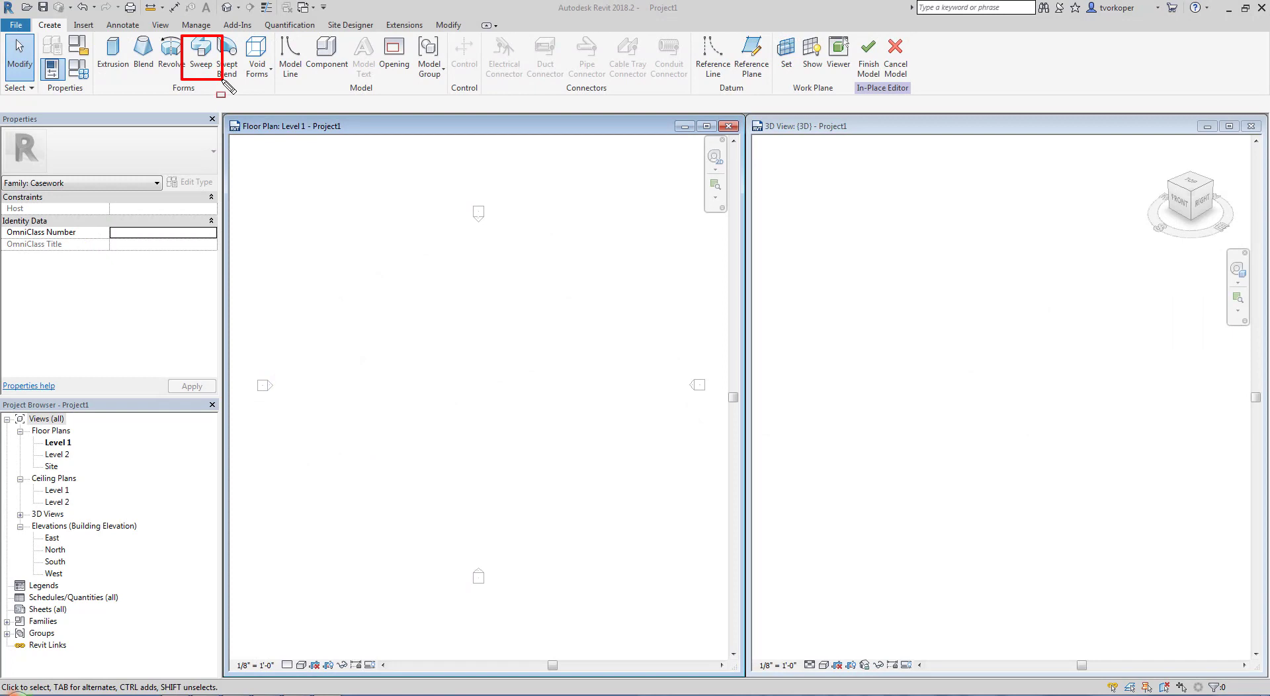
# In Revit, start a Sweep, sketch its path as a single horizontal line across the Level 1 floor plan, and finish the path
pyautogui.click(202, 56)
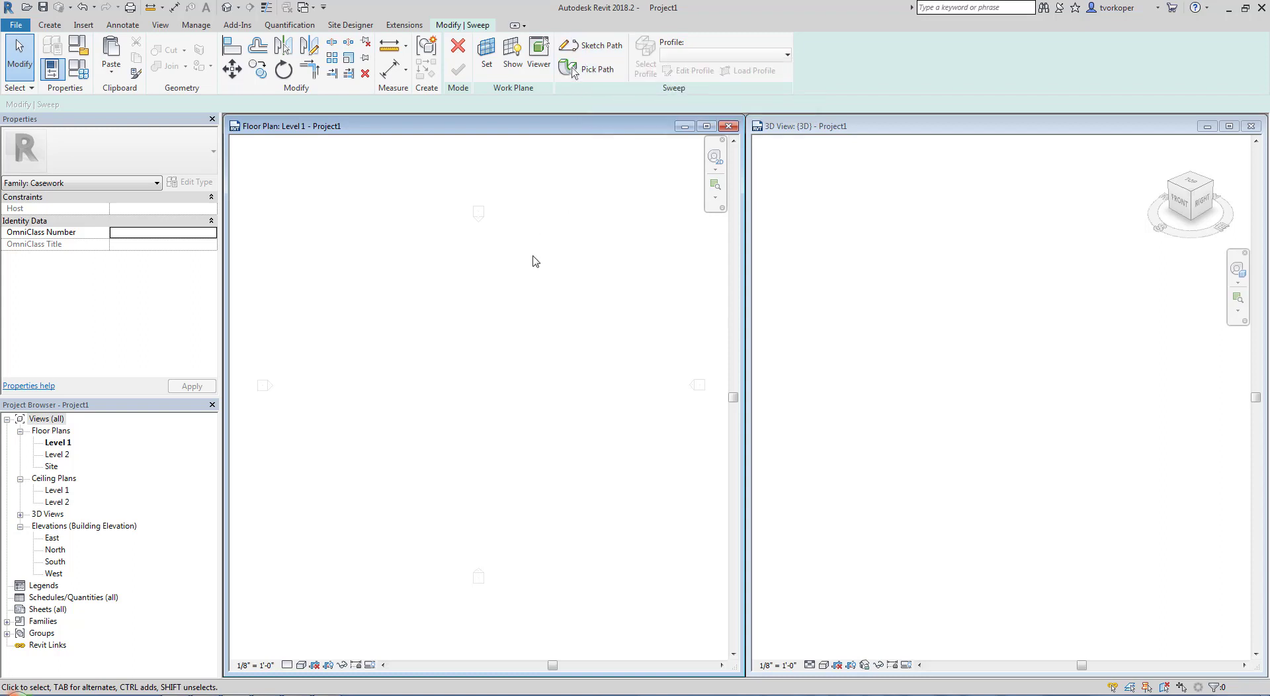
pyautogui.moveTo(545, 25); pyautogui.dragTo(802, 101)
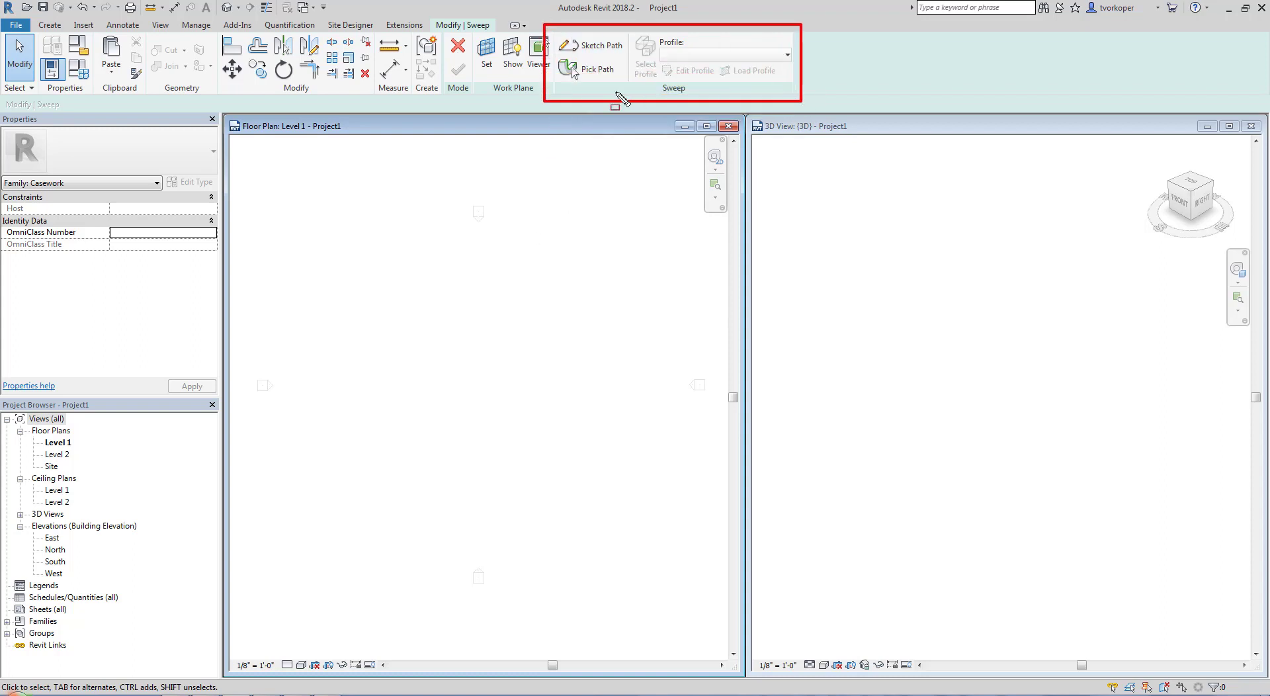
pyautogui.click(597, 45)
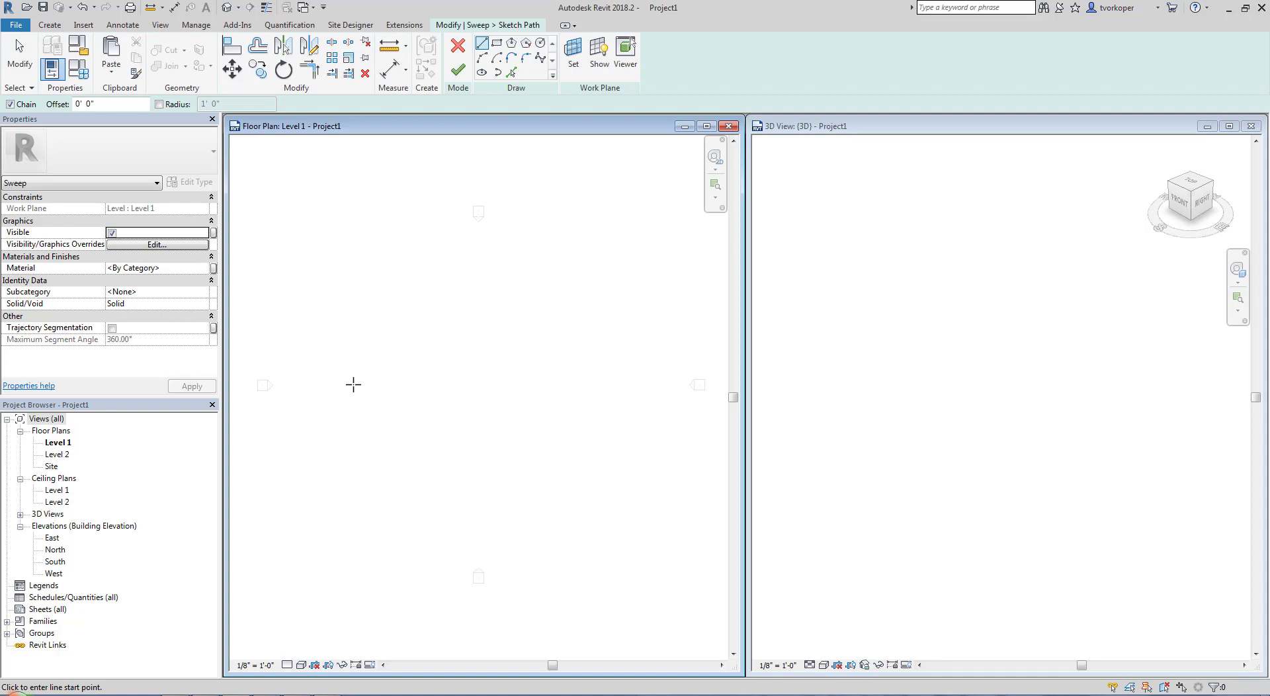
pyautogui.click(338, 384)
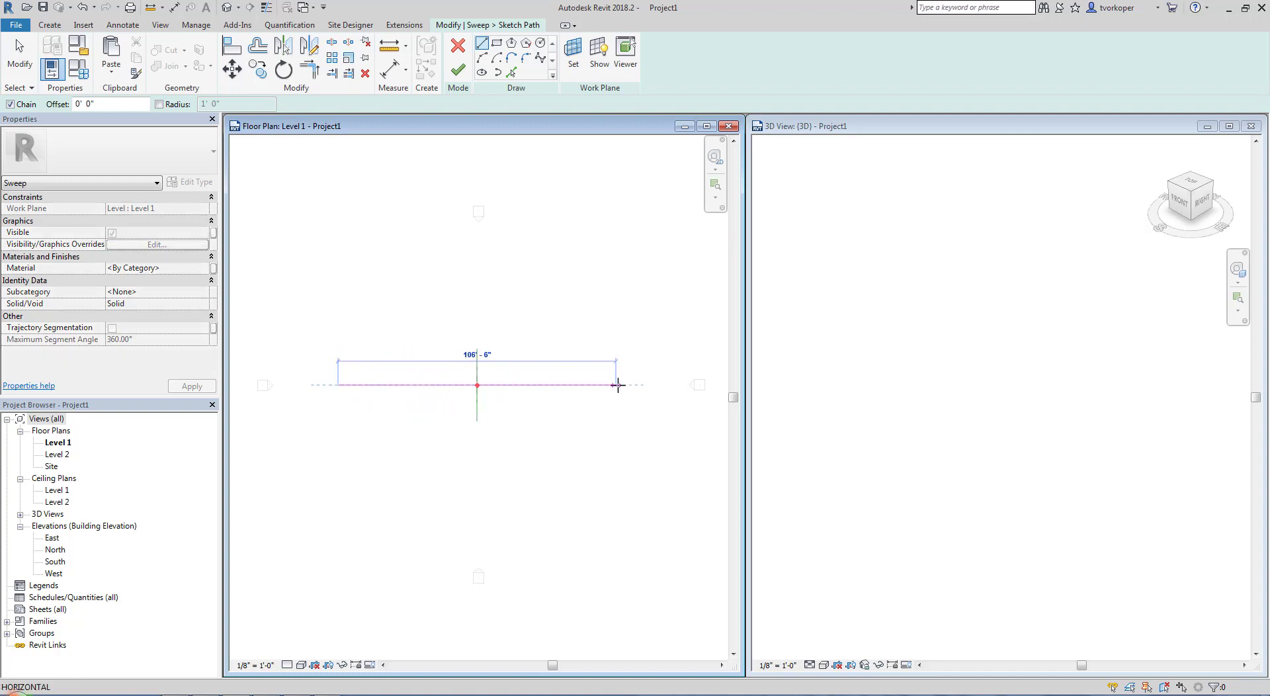
pyautogui.click(653, 385)
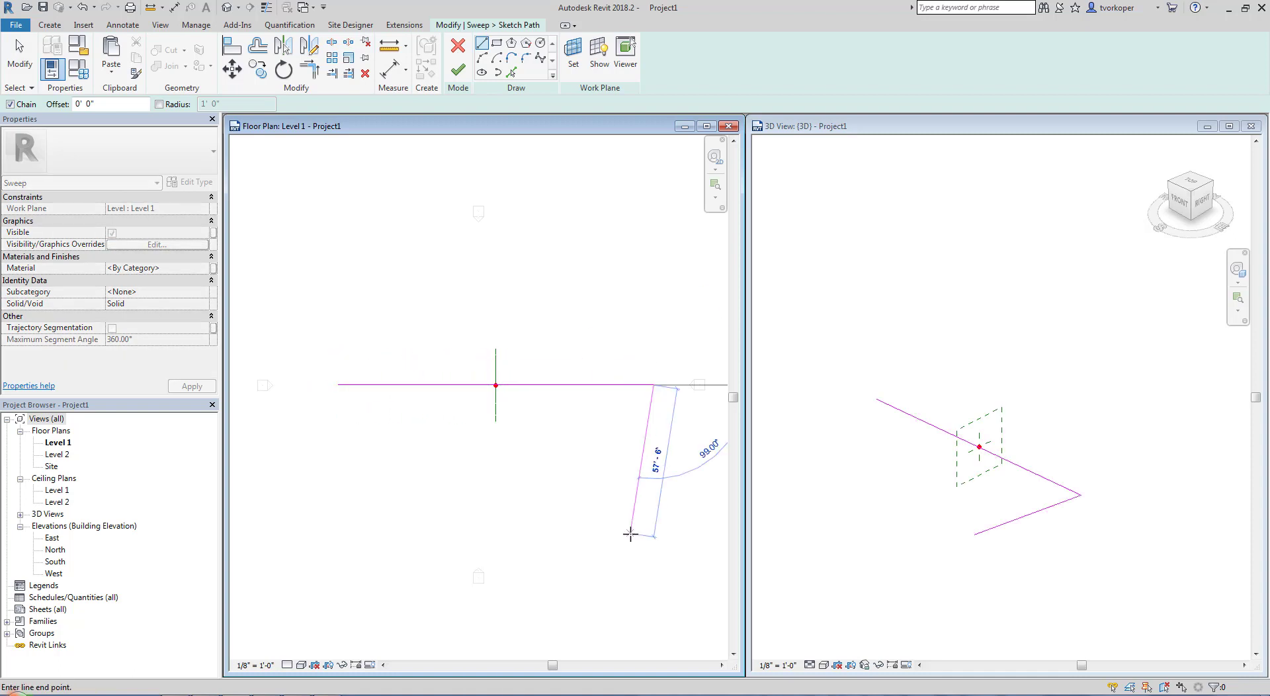
pyautogui.press('Escape')
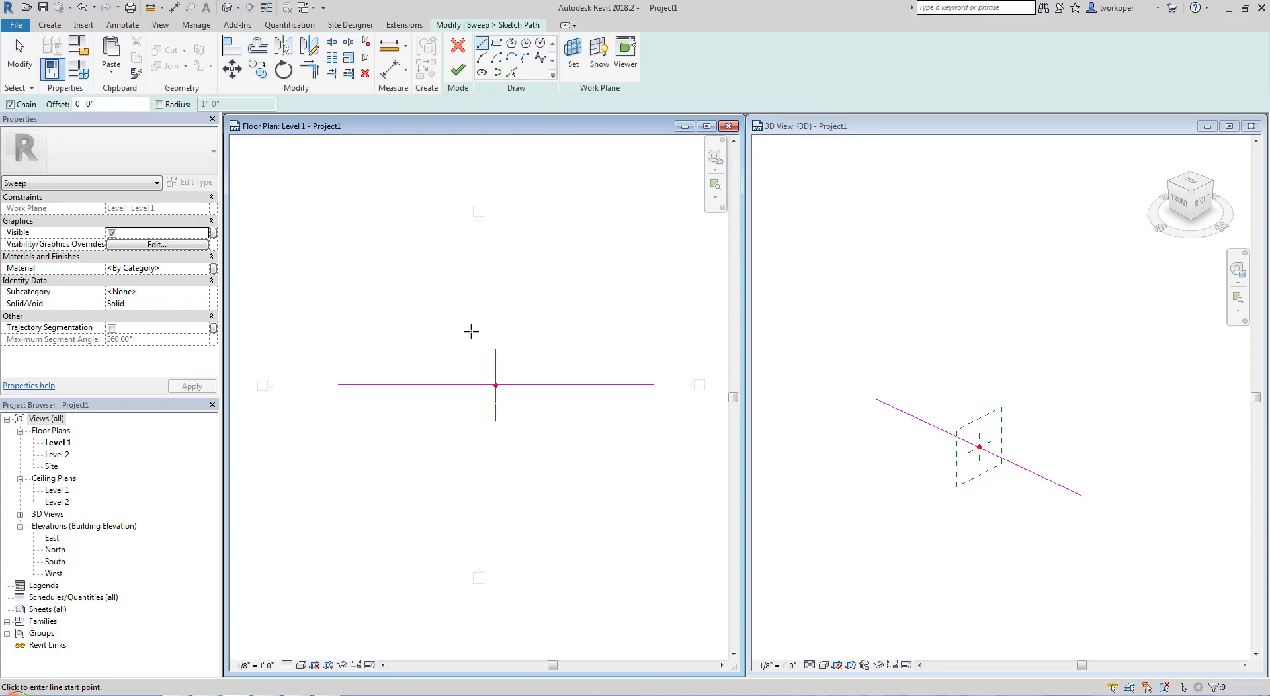
pyautogui.click(457, 69)
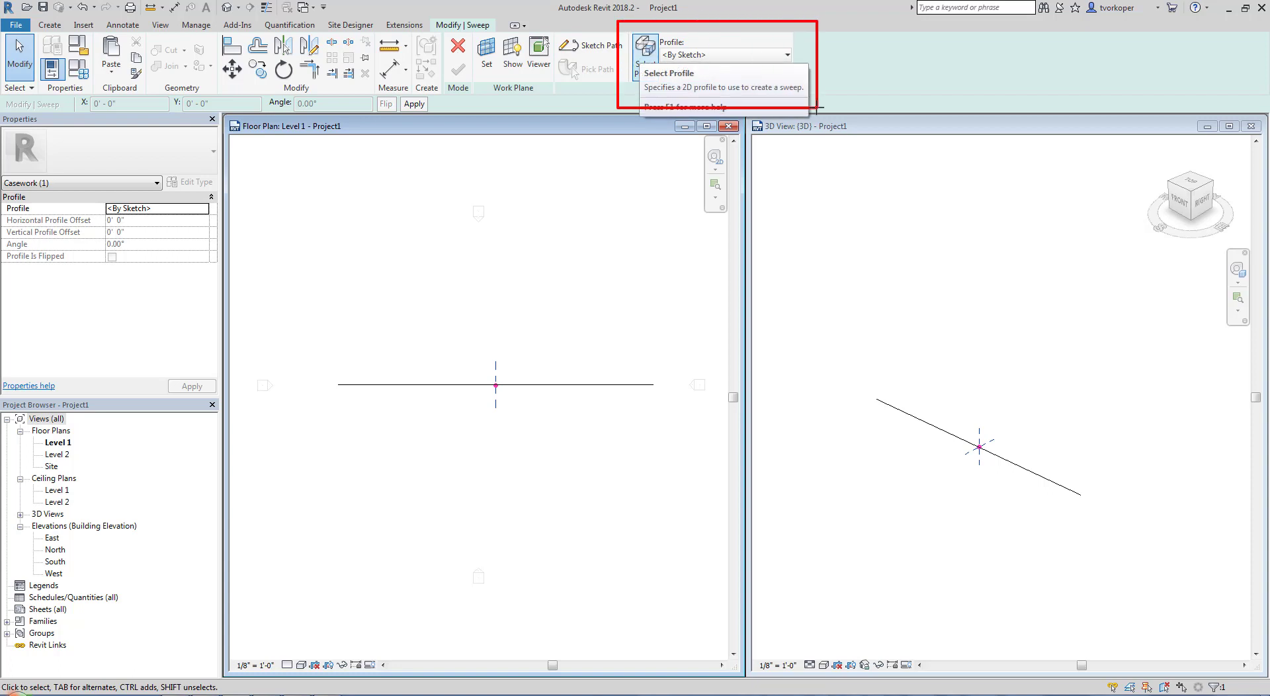
# Select the sweep's profile and open its sketch for editing in the West elevation view
pyautogui.click(645, 56)
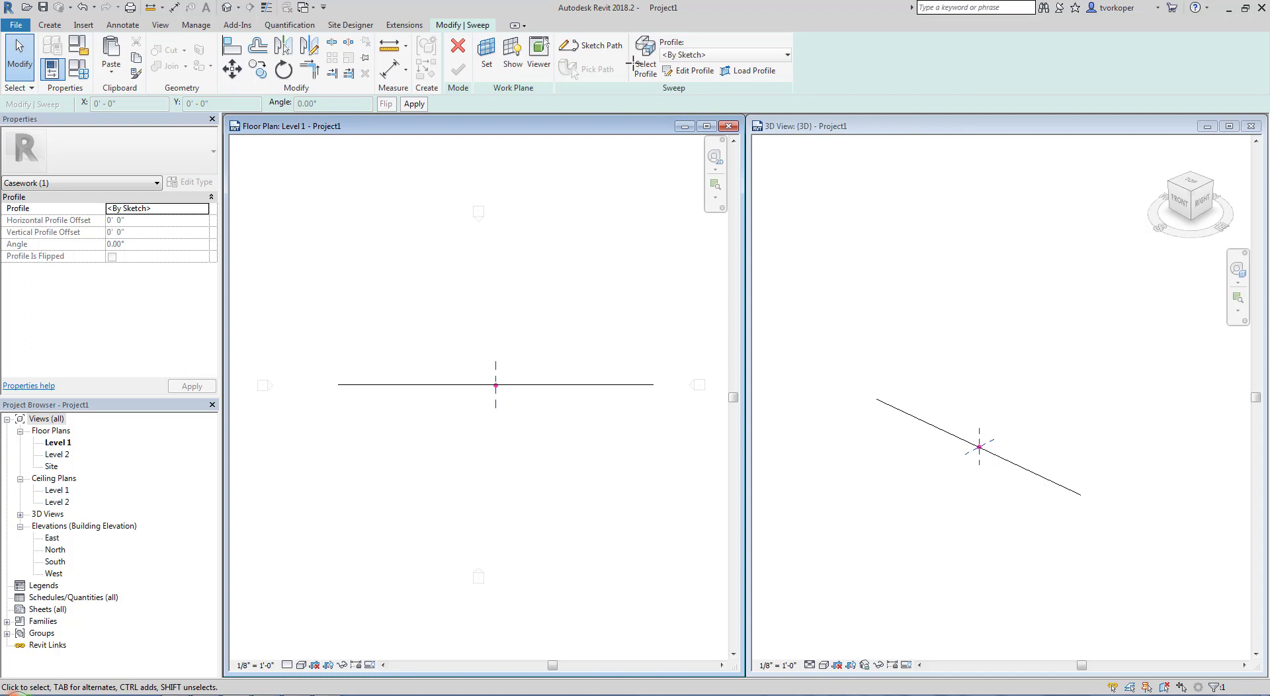
pyautogui.click(681, 70)
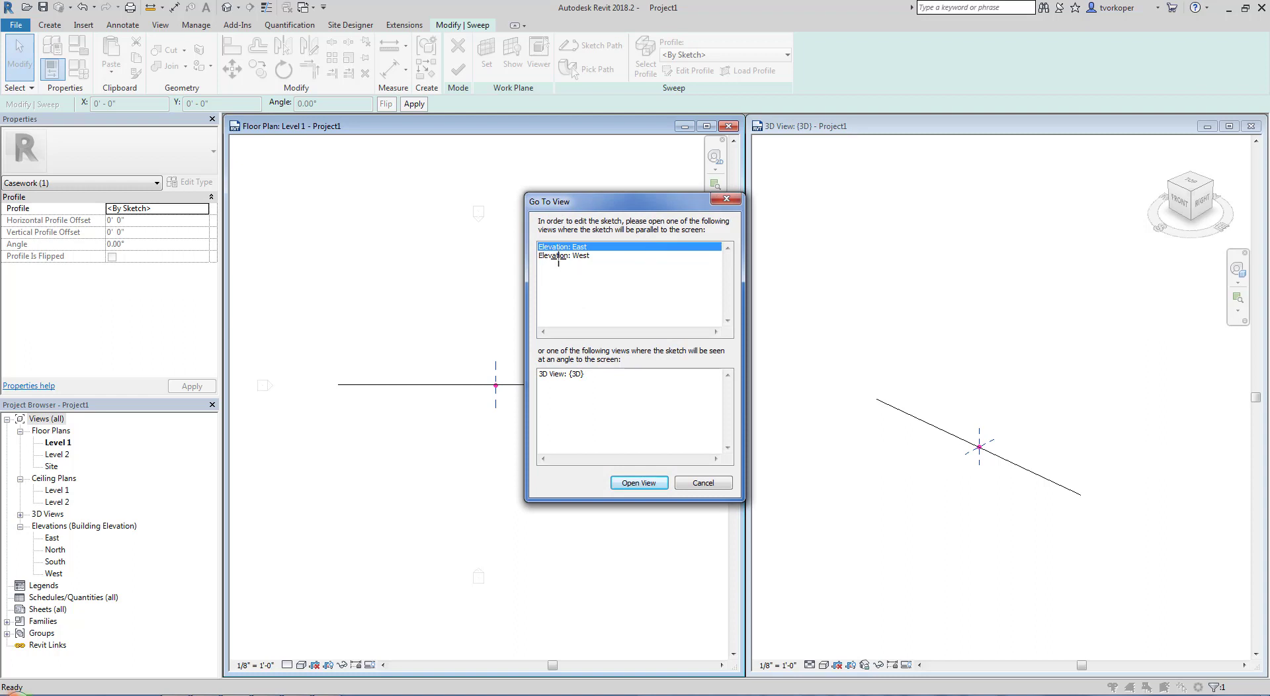
pyautogui.click(558, 256)
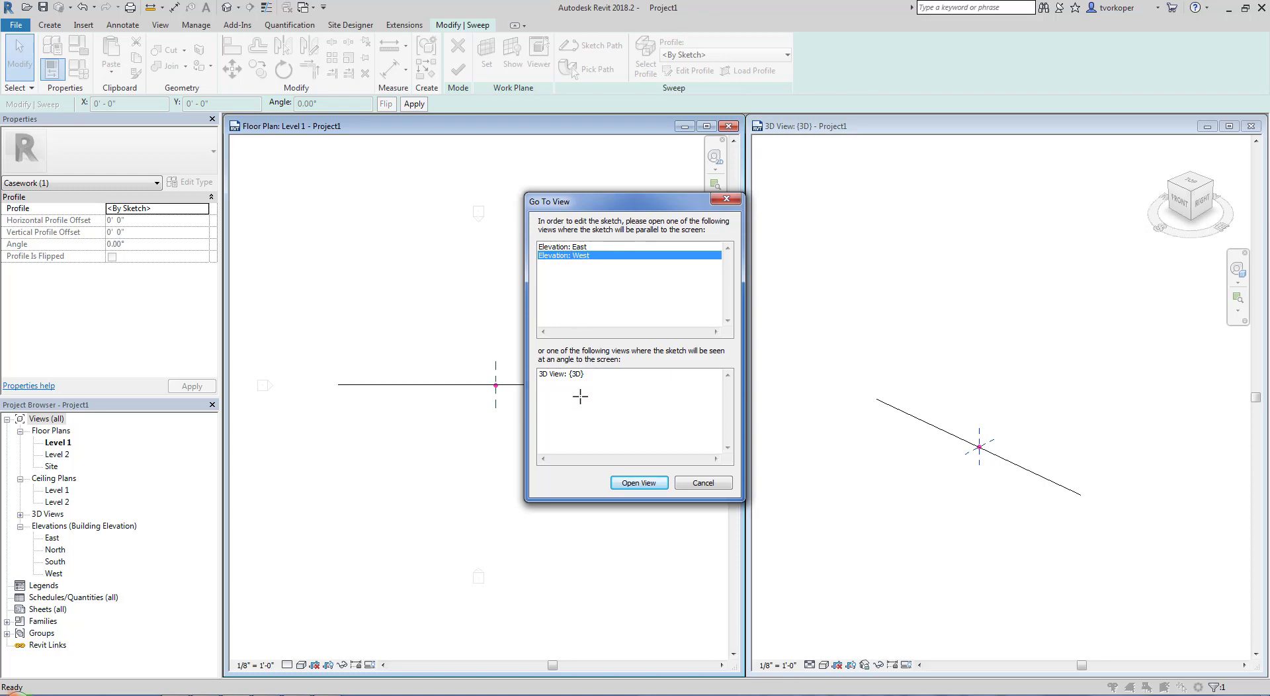
pyautogui.click(625, 483)
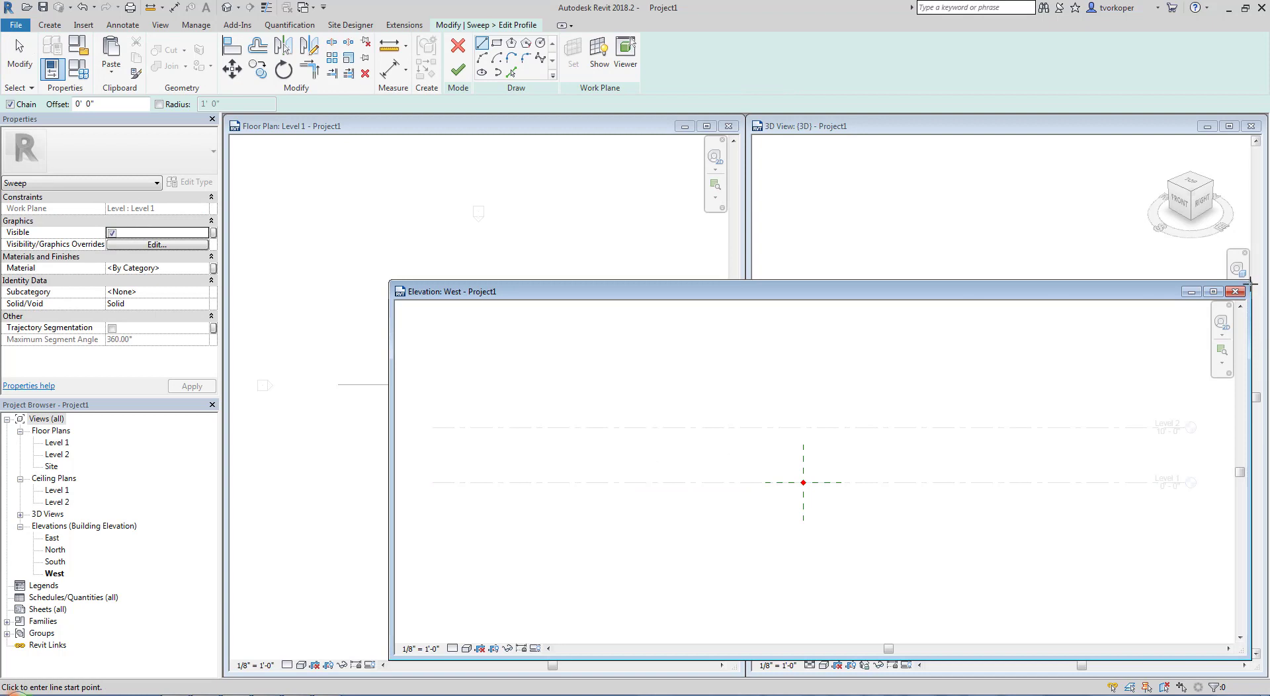
# Narrow the West elevation window and move it clear of the 3D view, framing the profile plane in both views
pyautogui.moveTo(1251, 285); pyautogui.dragTo(817, 235)
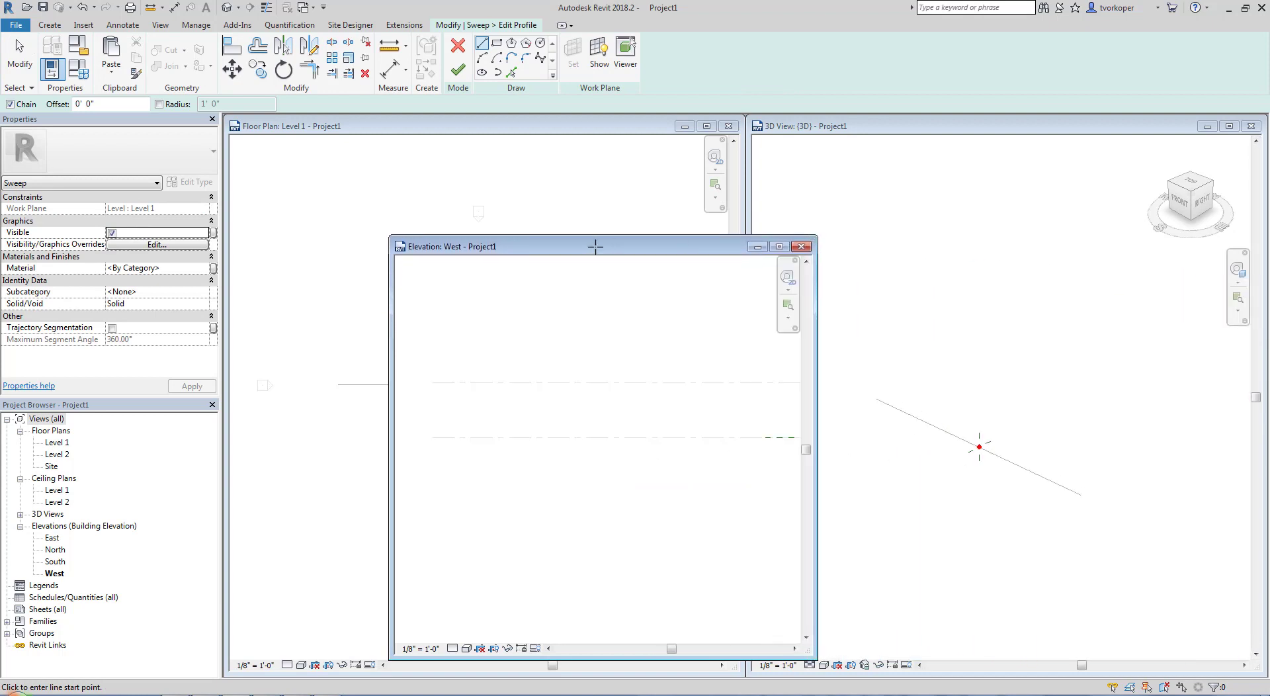
pyautogui.moveTo(596, 246); pyautogui.dragTo(512, 220)
pyautogui.click(497, 421)
pyautogui.press('z')
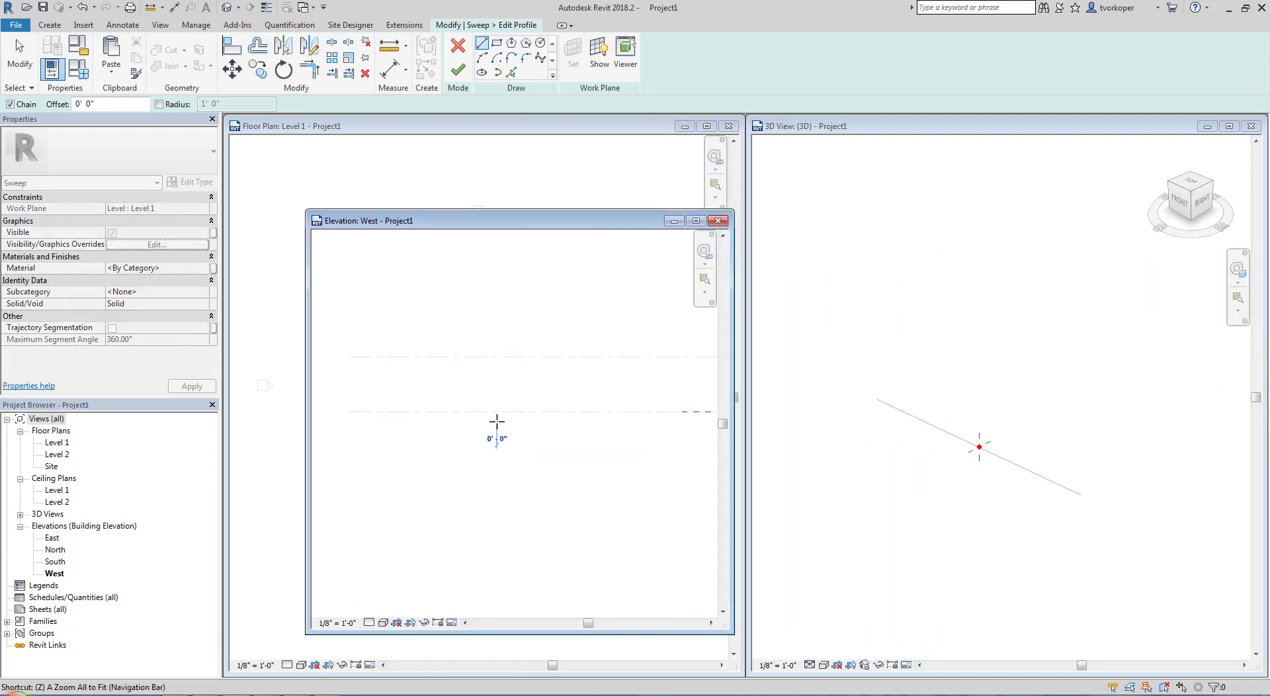
pyautogui.press('e')
pyautogui.press('Escape')
pyautogui.press('Escape')
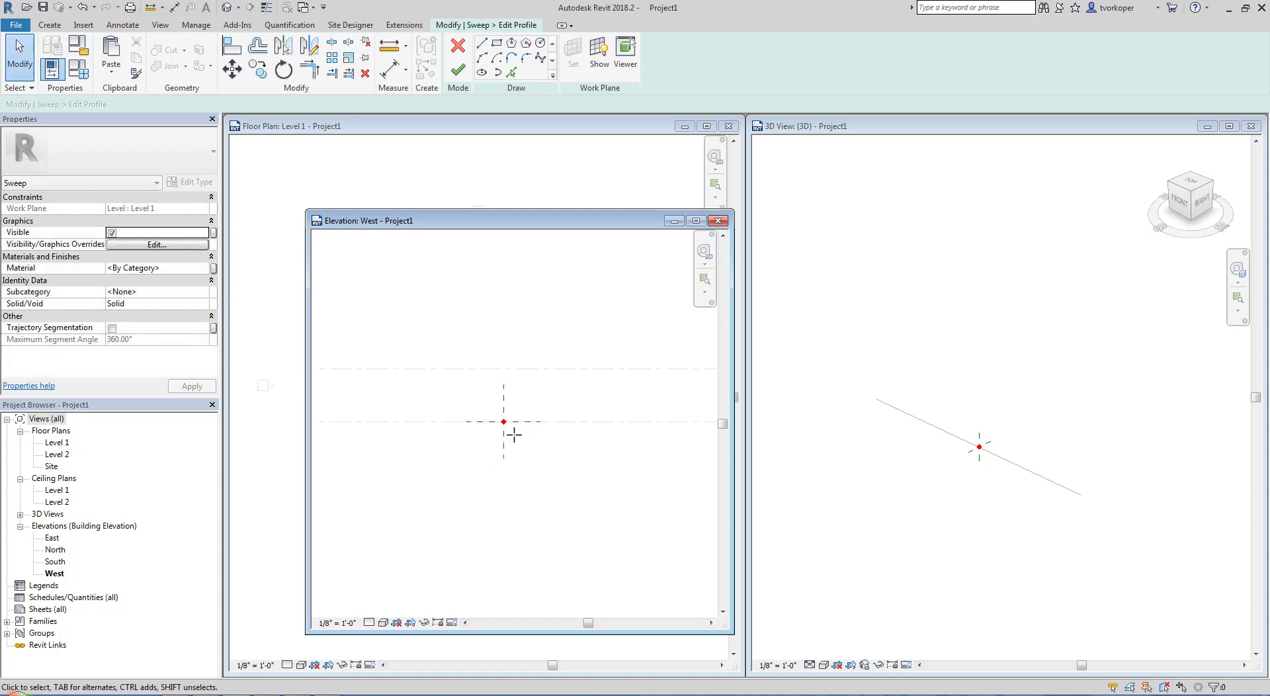
pyautogui.scroll(3, 513, 435)
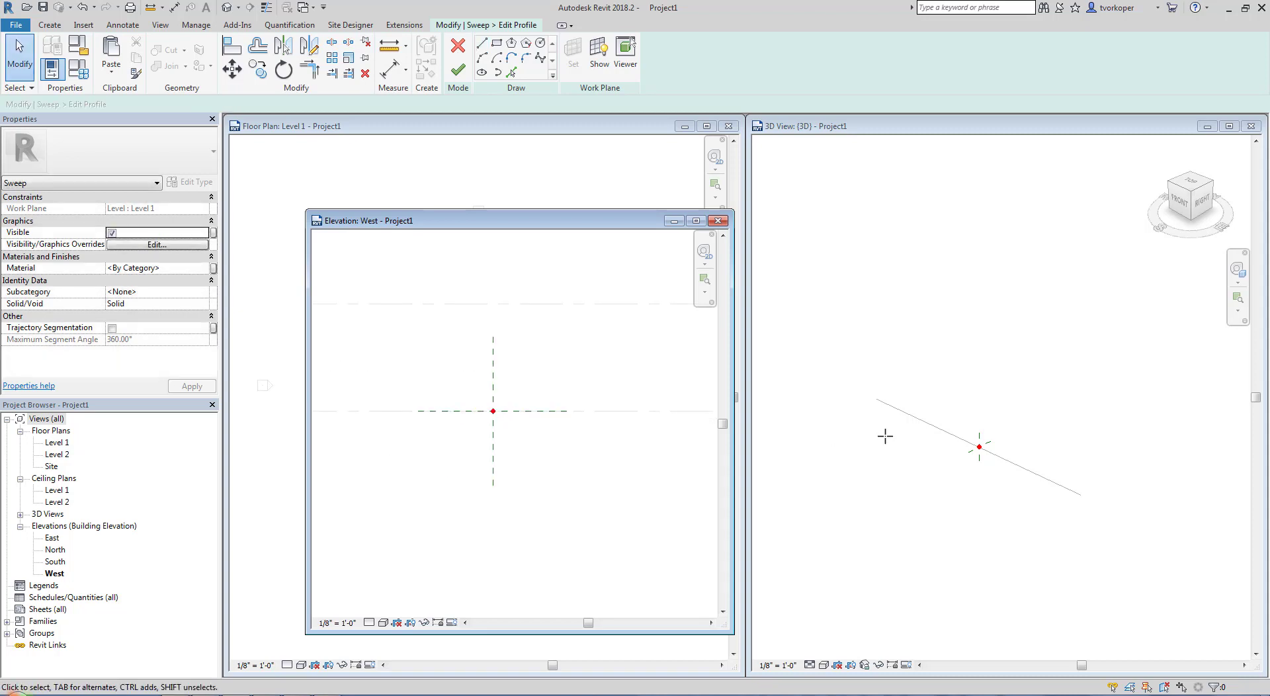
pyautogui.click(979, 466)
pyautogui.scroll(4, 979, 447)
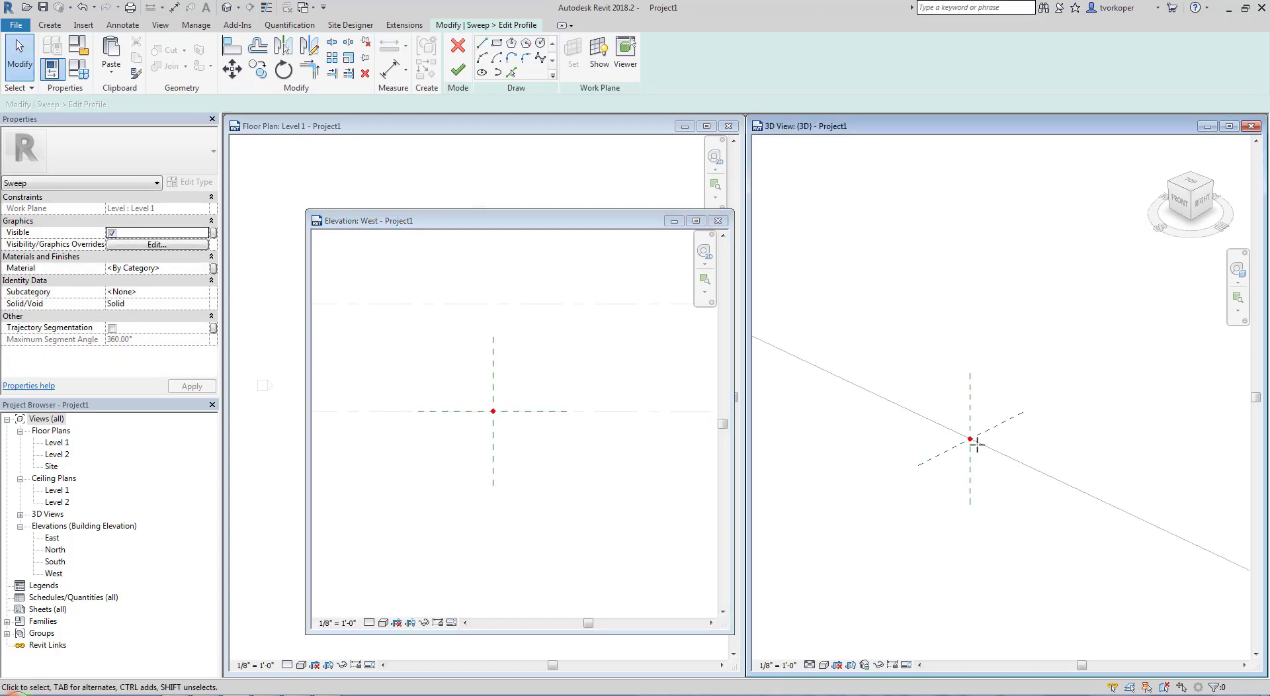
pyautogui.click(569, 475)
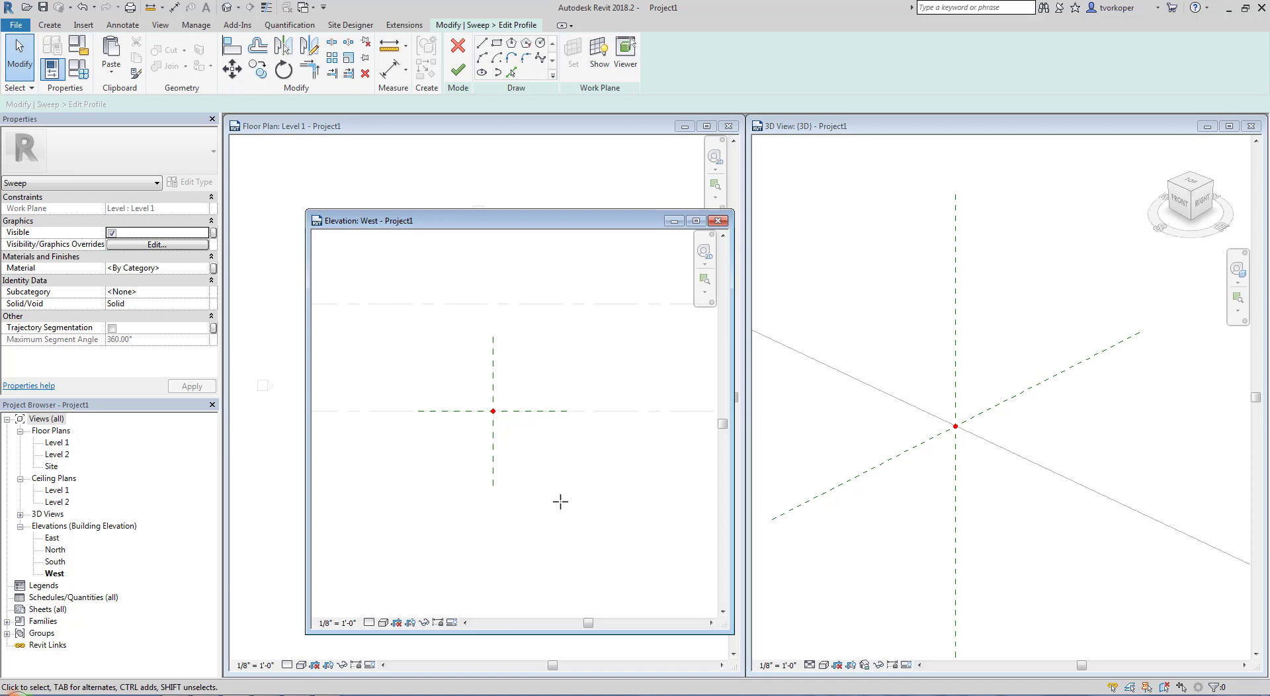
# Sketch a closed triangular profile with a base about 11 ft long on the Level 1 line and its apex on the Level 2 line
pyautogui.click(481, 43)
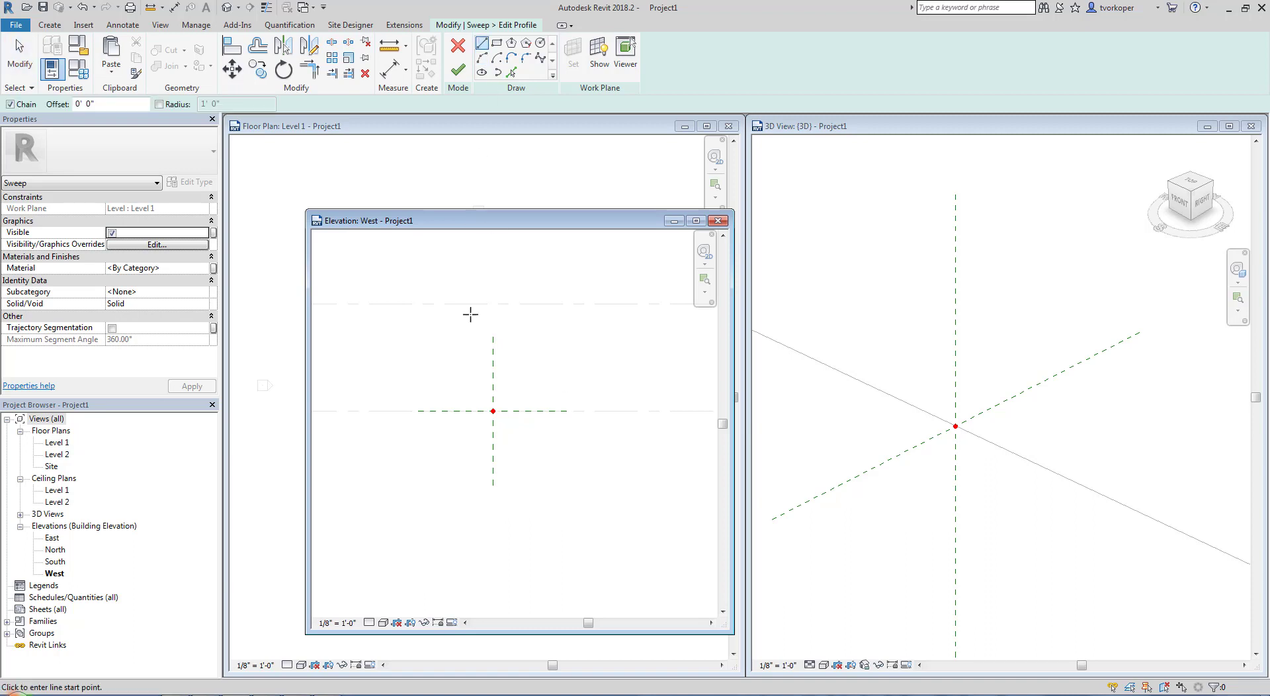
pyautogui.click(440, 412)
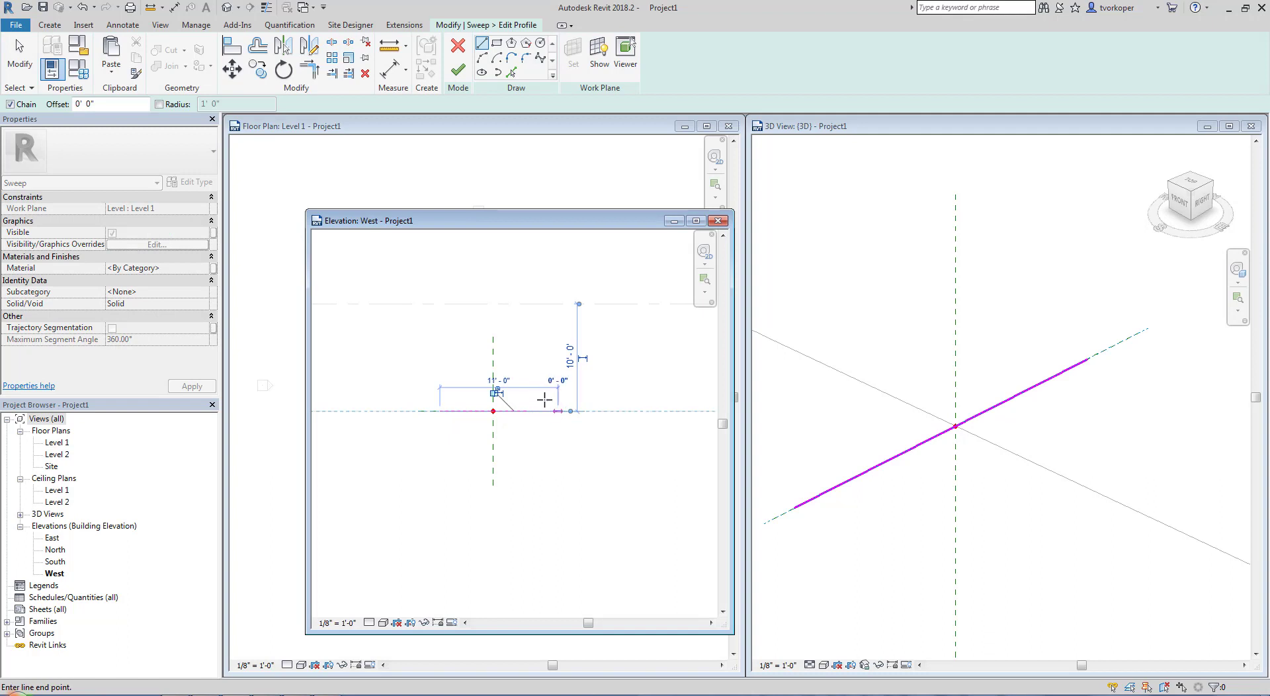
pyautogui.click(558, 412)
pyautogui.click(493, 304)
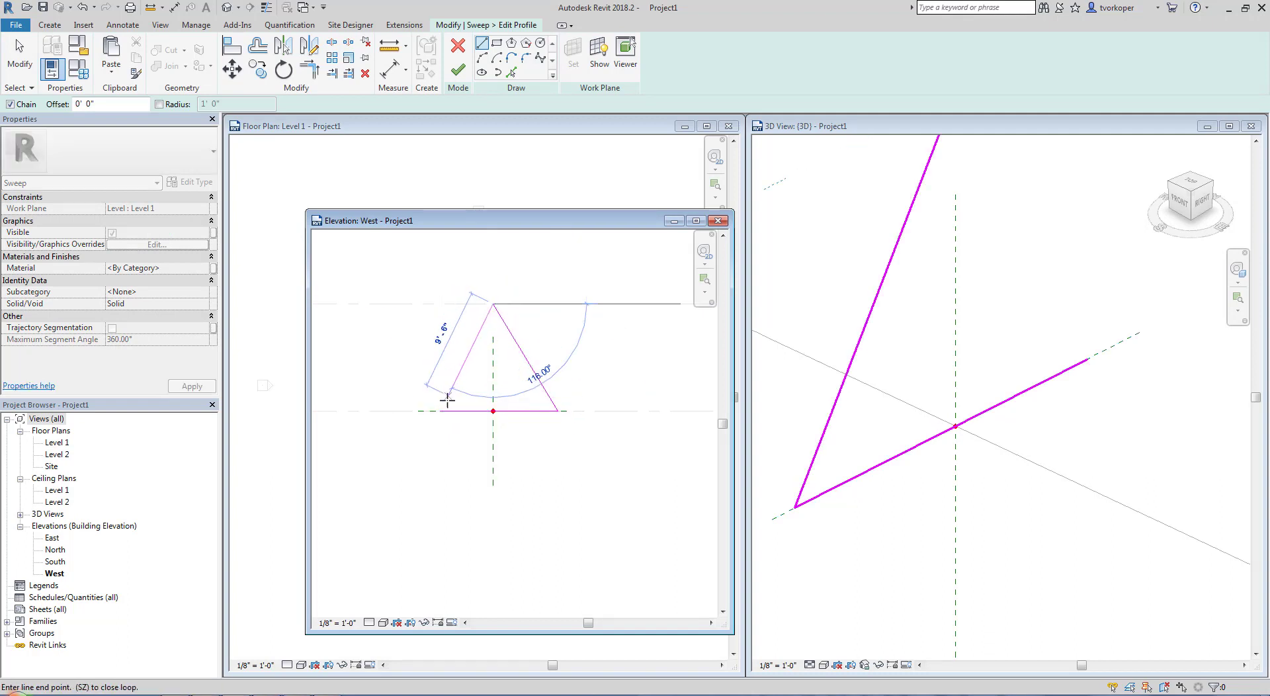
pyautogui.click(440, 412)
pyautogui.press('Escape')
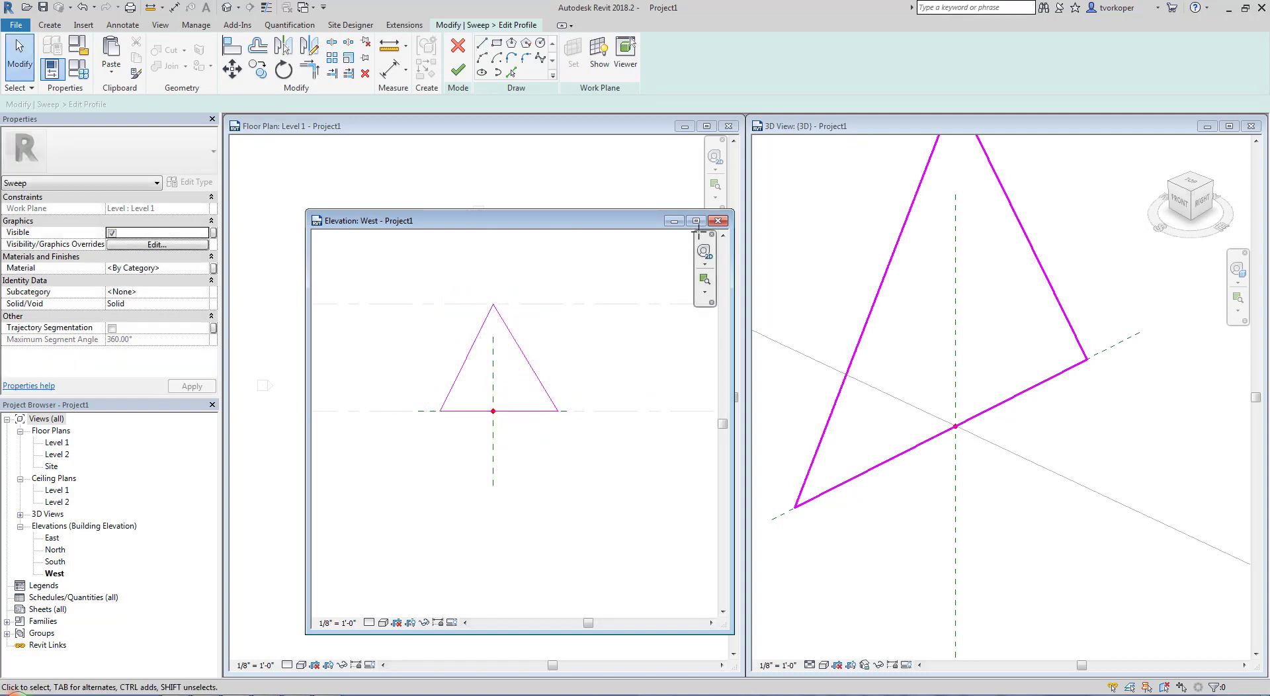
# Close the West elevation view and finish the sweep's profile sketch
pyautogui.click(718, 221)
pyautogui.click(519, 475)
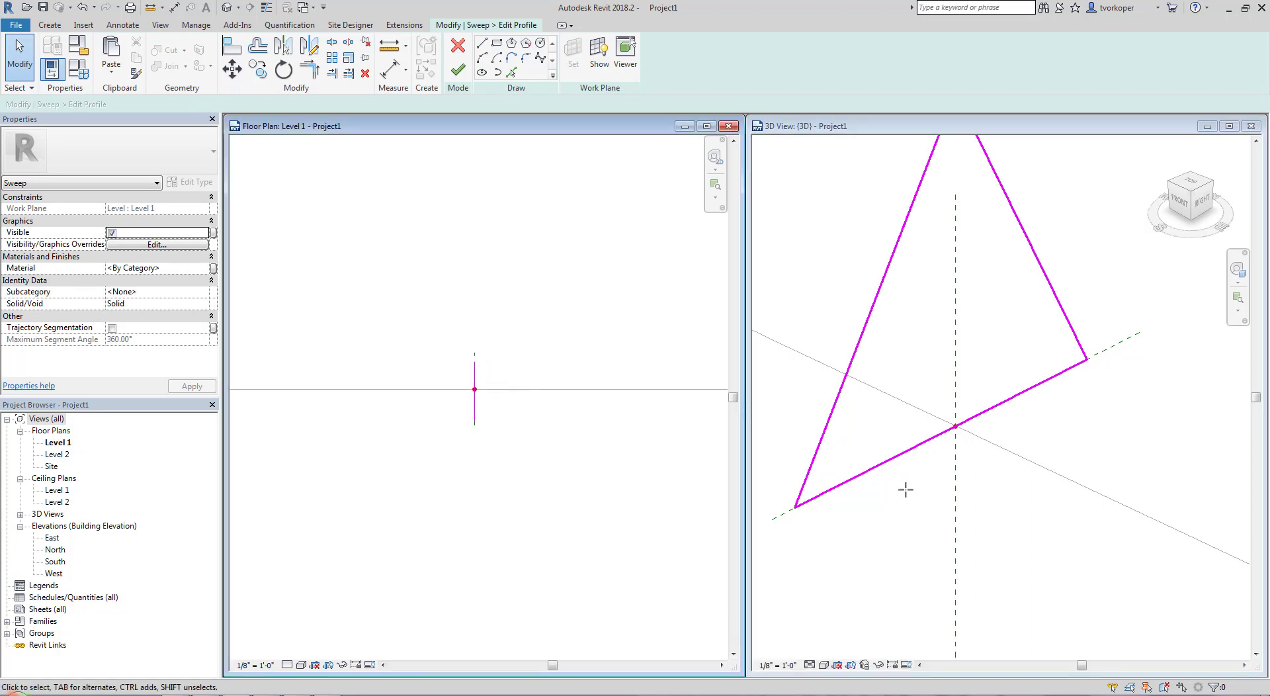
pyautogui.click(916, 515)
pyautogui.scroll(-5, 918, 516)
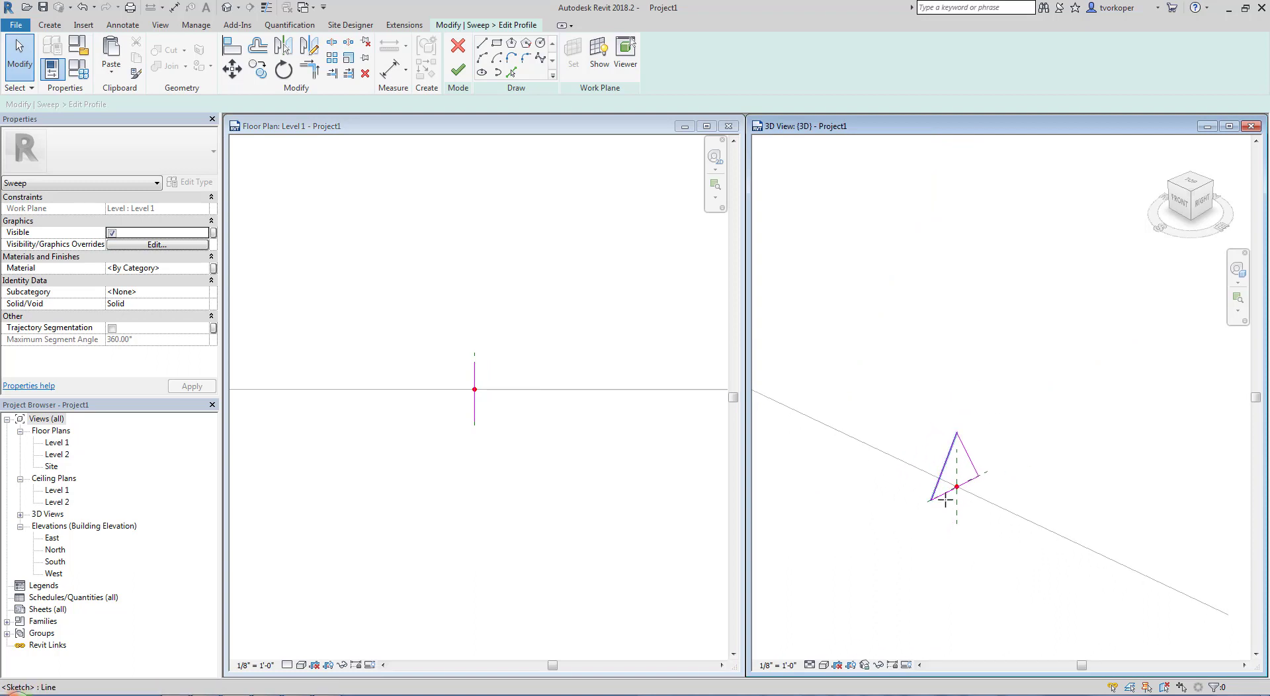
pyautogui.moveTo(951, 510); pyautogui.dragTo(968, 486, button='middle')
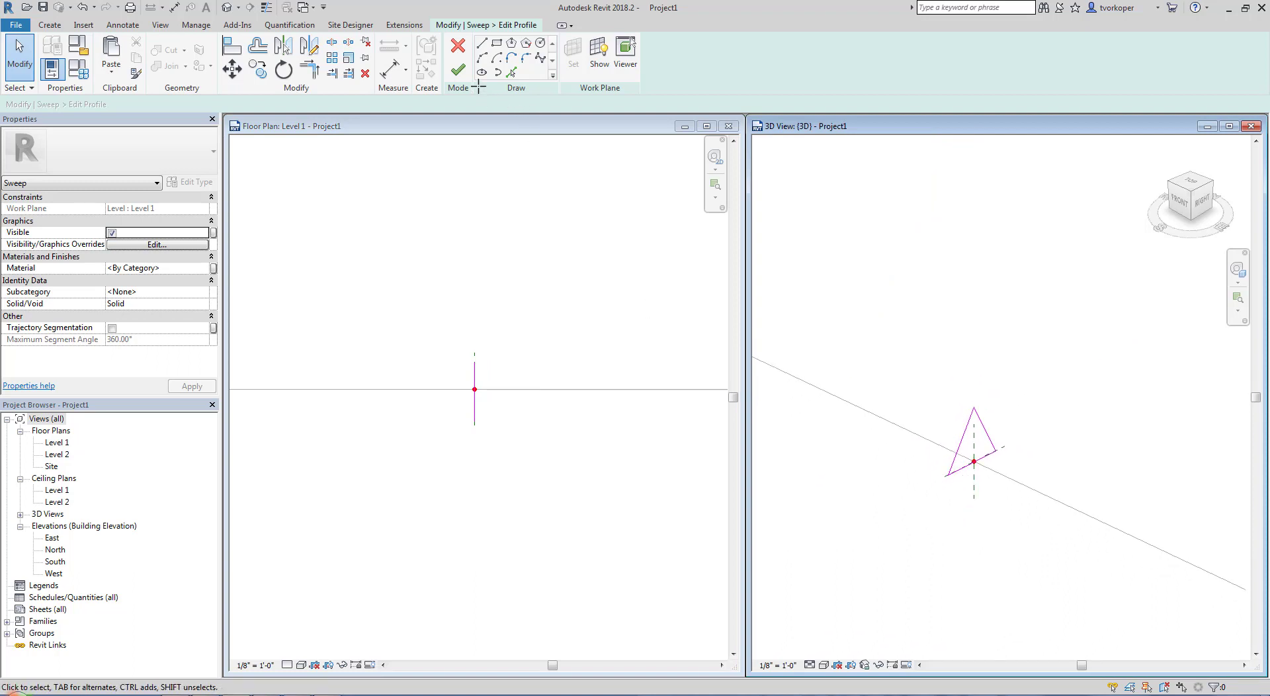
pyautogui.click(458, 70)
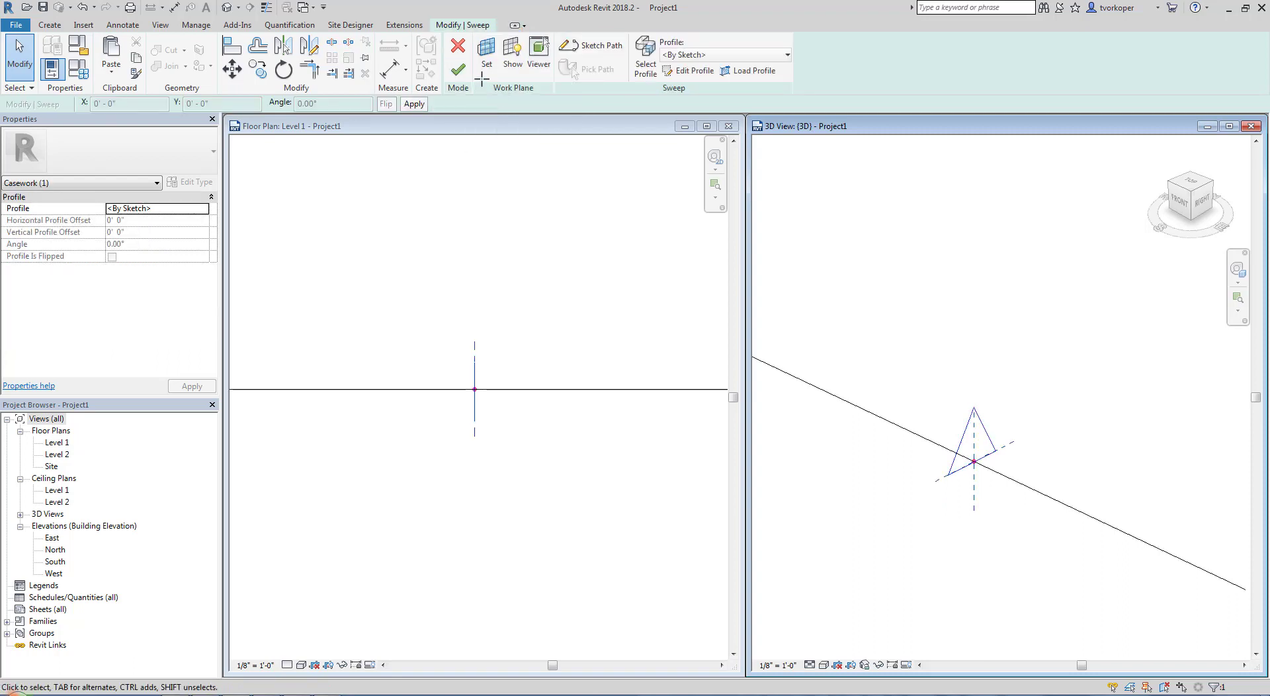
# Finish the triangular sweep and inspect the solid from both ends in the 3D view
pyautogui.click(459, 69)
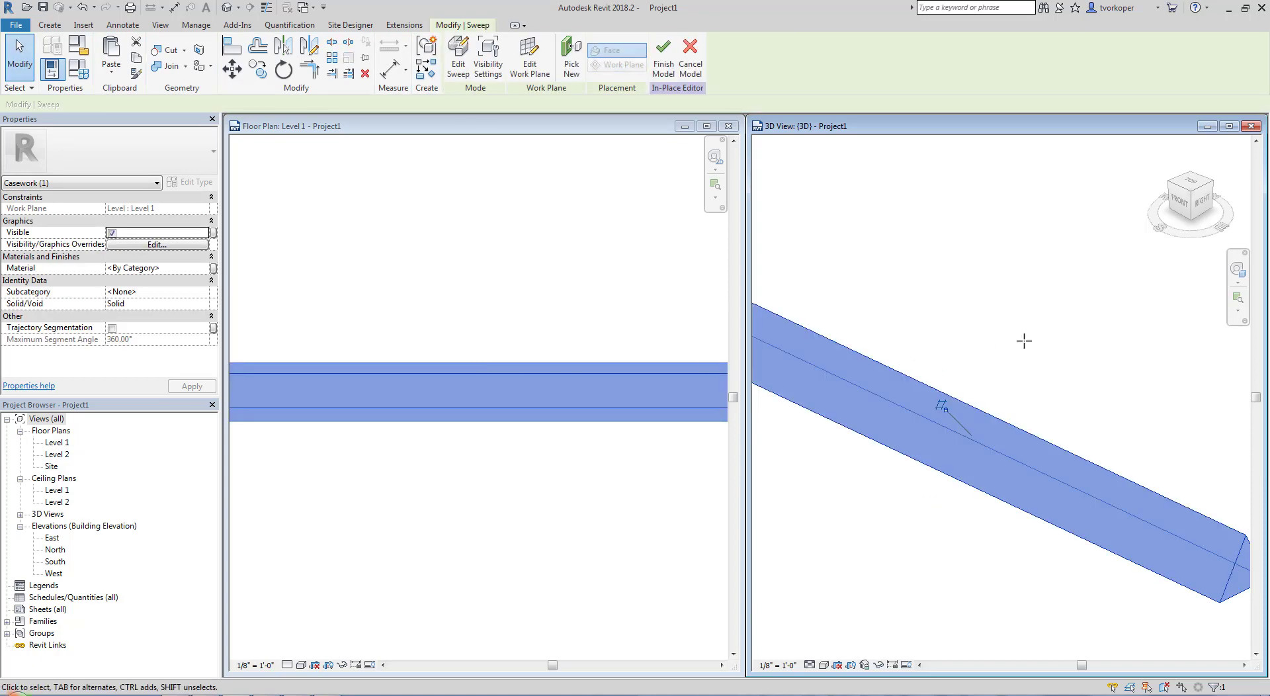
pyautogui.click(1024, 341)
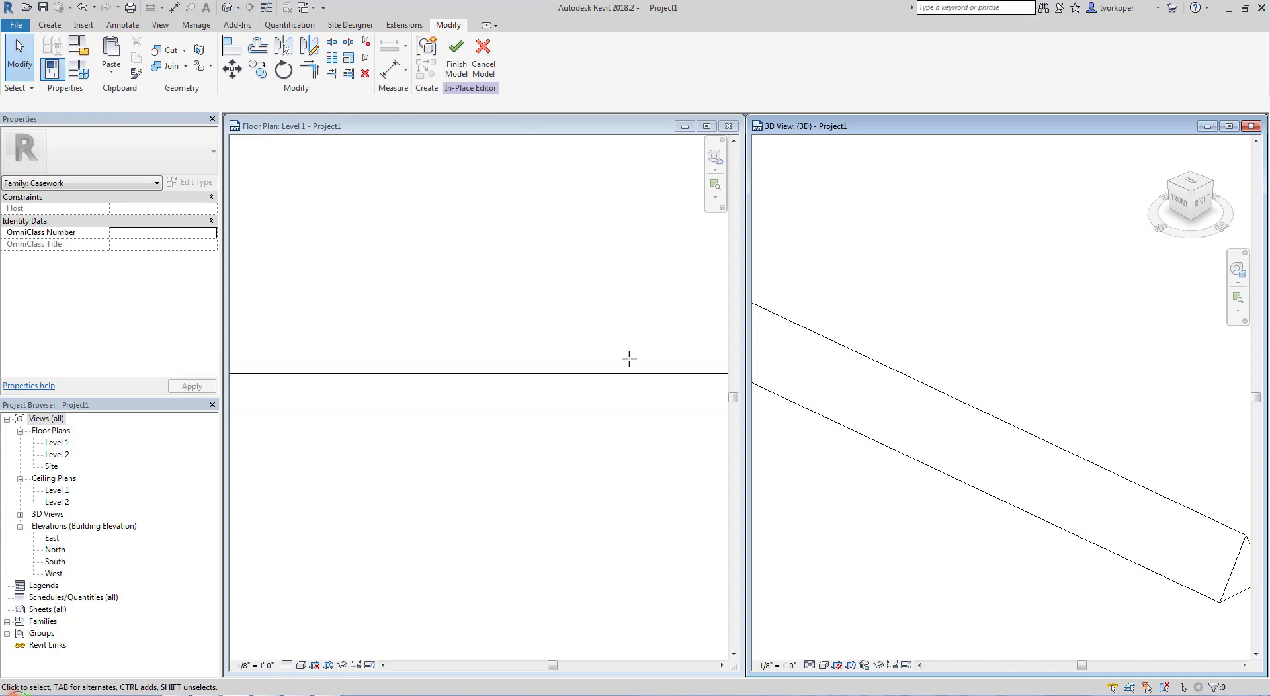
pyautogui.scroll(-2, 1087, 381)
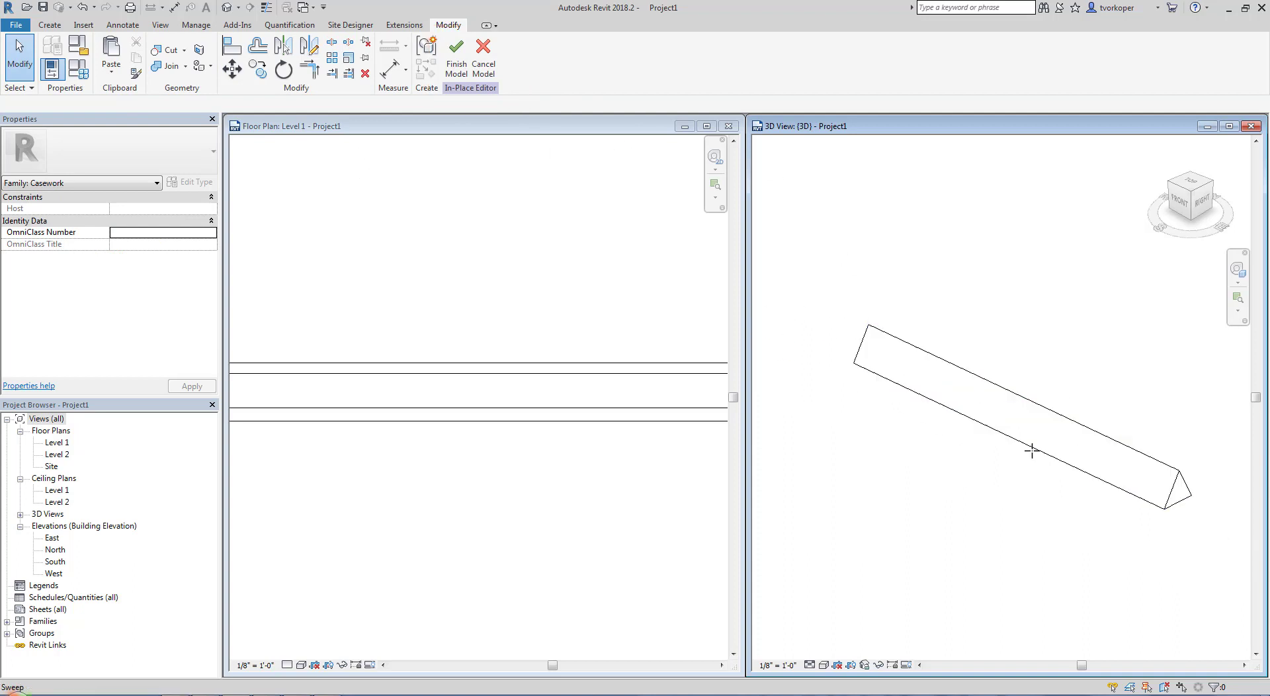
pyautogui.keyDown('shift'); pyautogui.moveTo(1038, 509); pyautogui.dragTo(830, 492, button='middle'); pyautogui.keyUp('shift')
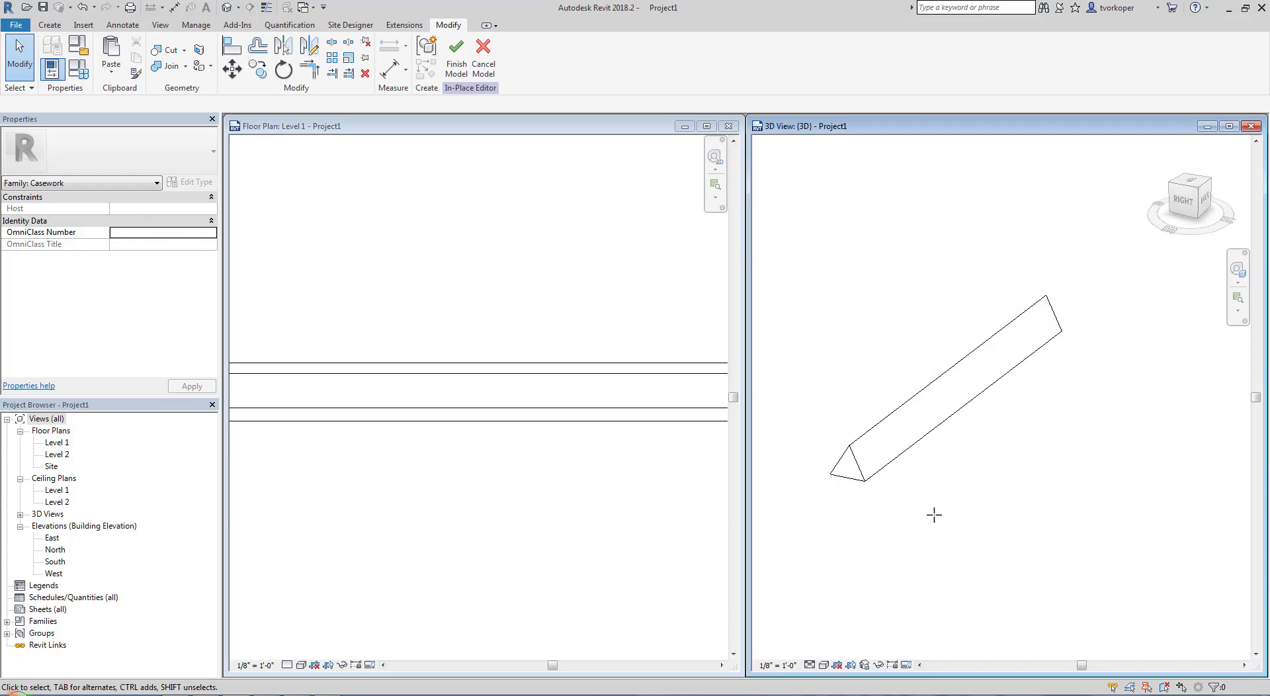
pyautogui.keyDown('shift'); pyautogui.moveTo(912, 522); pyautogui.dragTo(1096, 526, button='middle'); pyautogui.keyUp('shift')
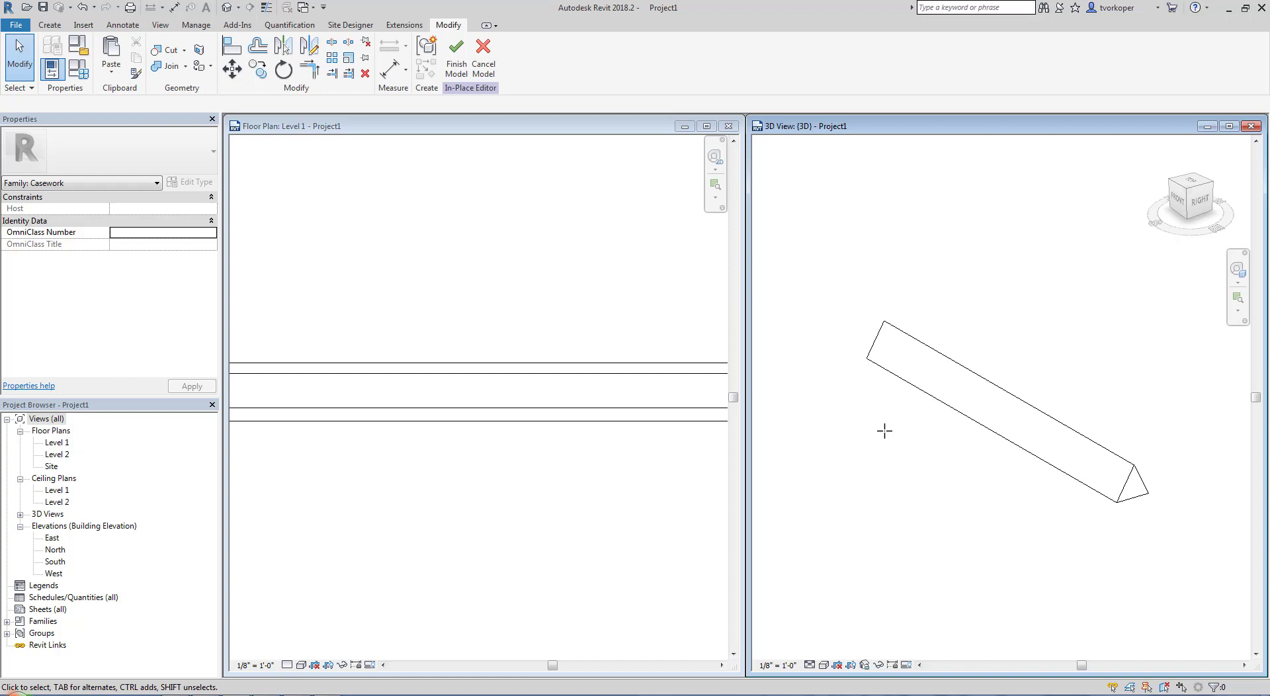
# Reopen the sweep for editing from the Level 1 plan and delete the straight line of its path sketch
pyautogui.click(533, 473)
pyautogui.scroll(-5, 531, 474)
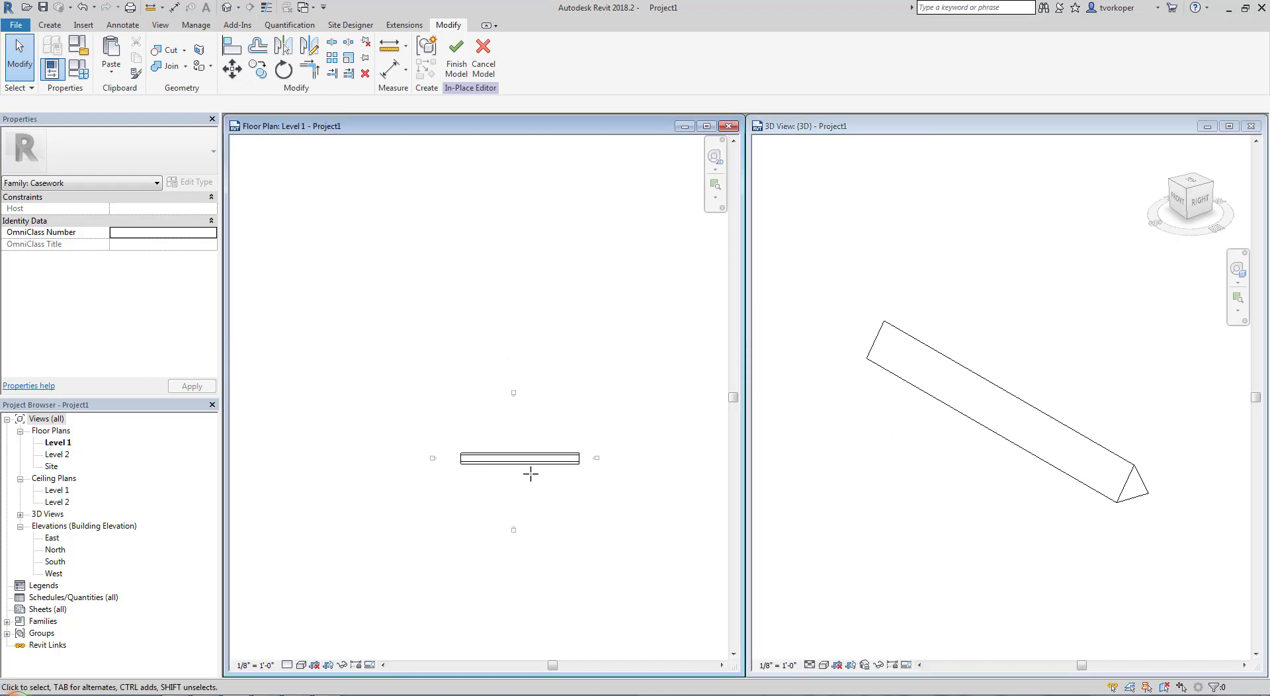
pyautogui.scroll(3, 531, 473)
pyautogui.moveTo(531, 474); pyautogui.dragTo(510, 441, button='middle')
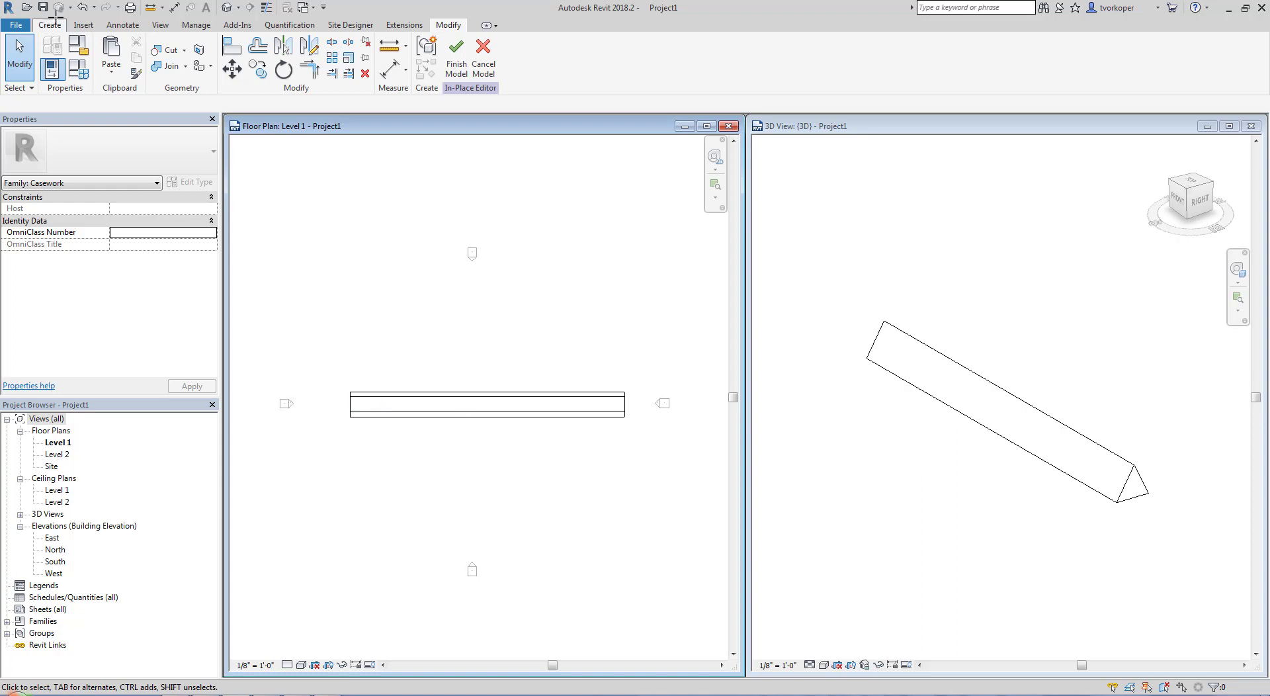
pyautogui.click(418, 407)
pyautogui.click(459, 66)
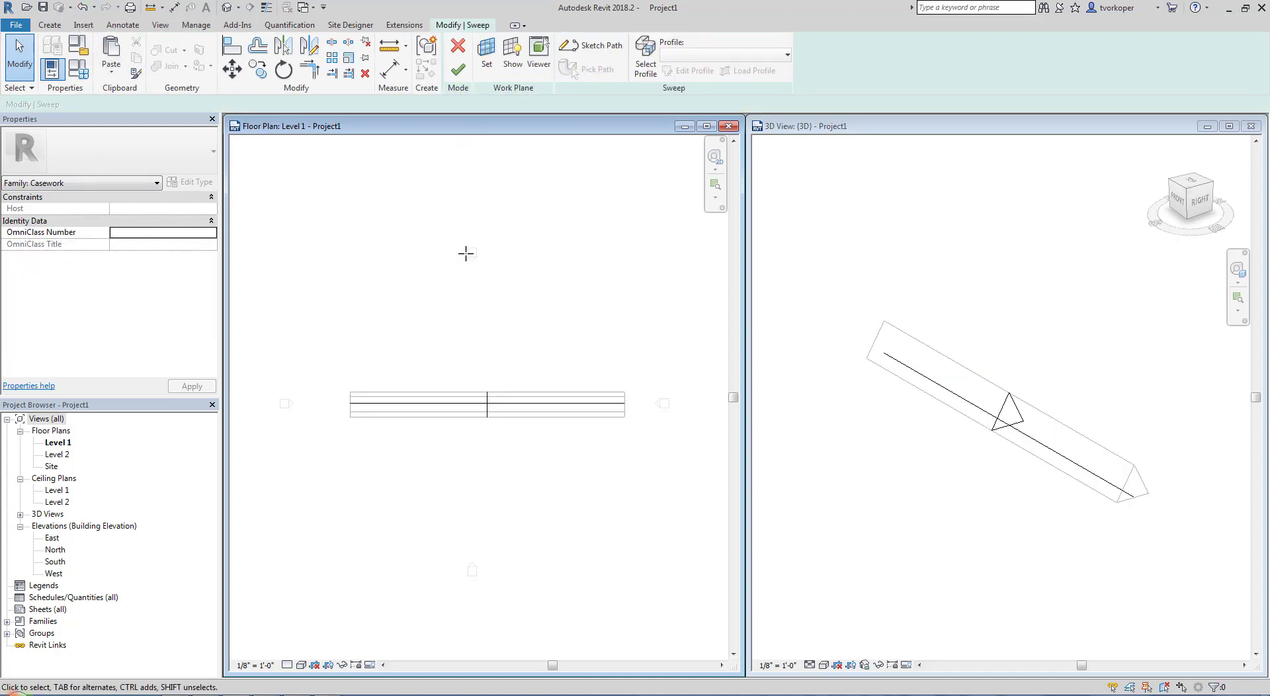
pyautogui.click(471, 404)
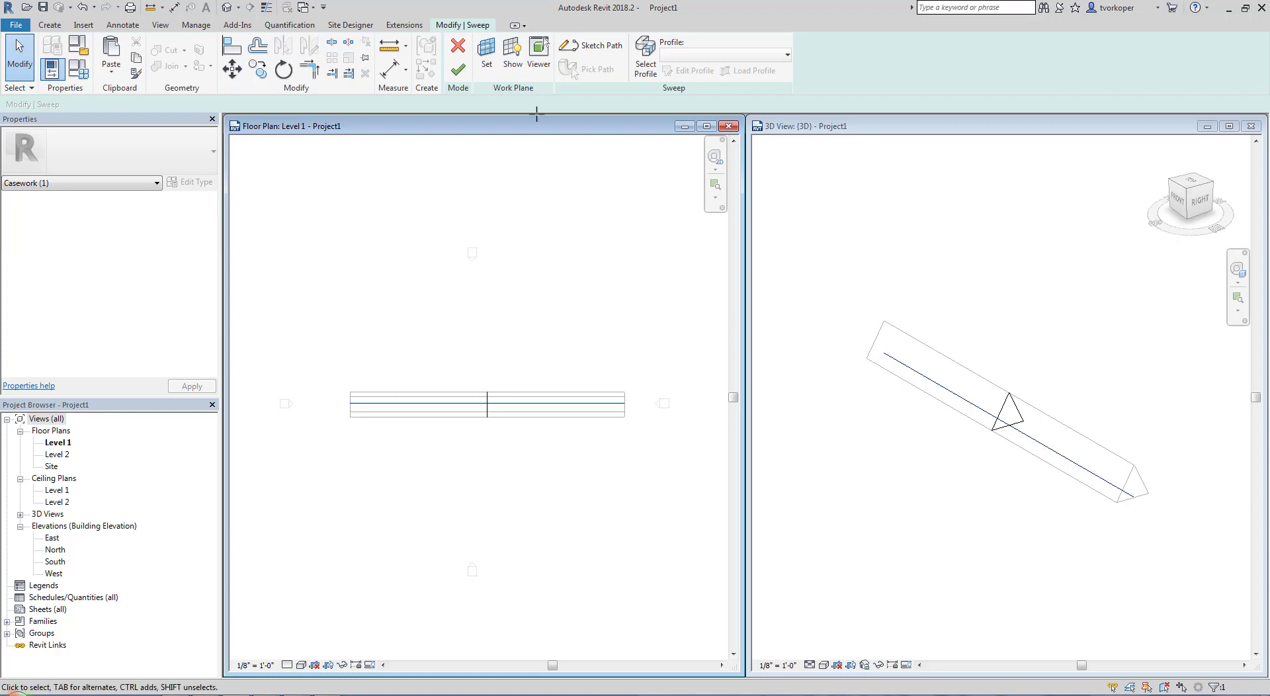
pyautogui.click(592, 45)
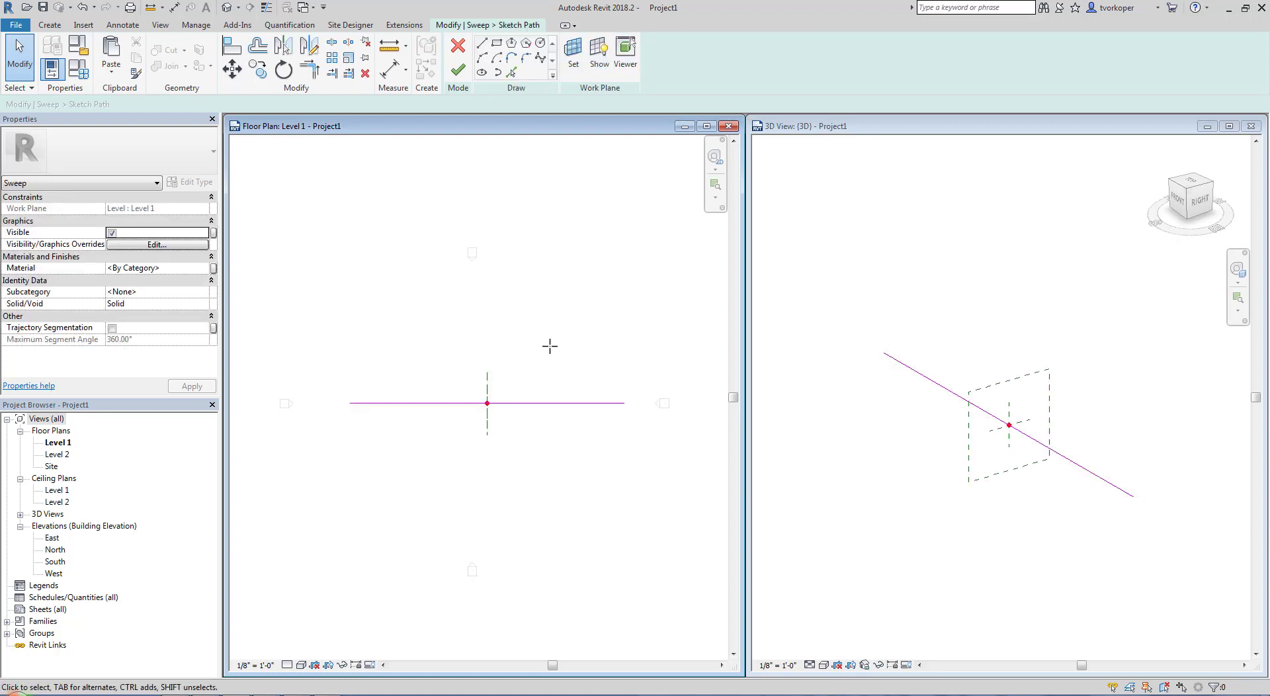
pyautogui.click(544, 402)
pyautogui.press('Delete')
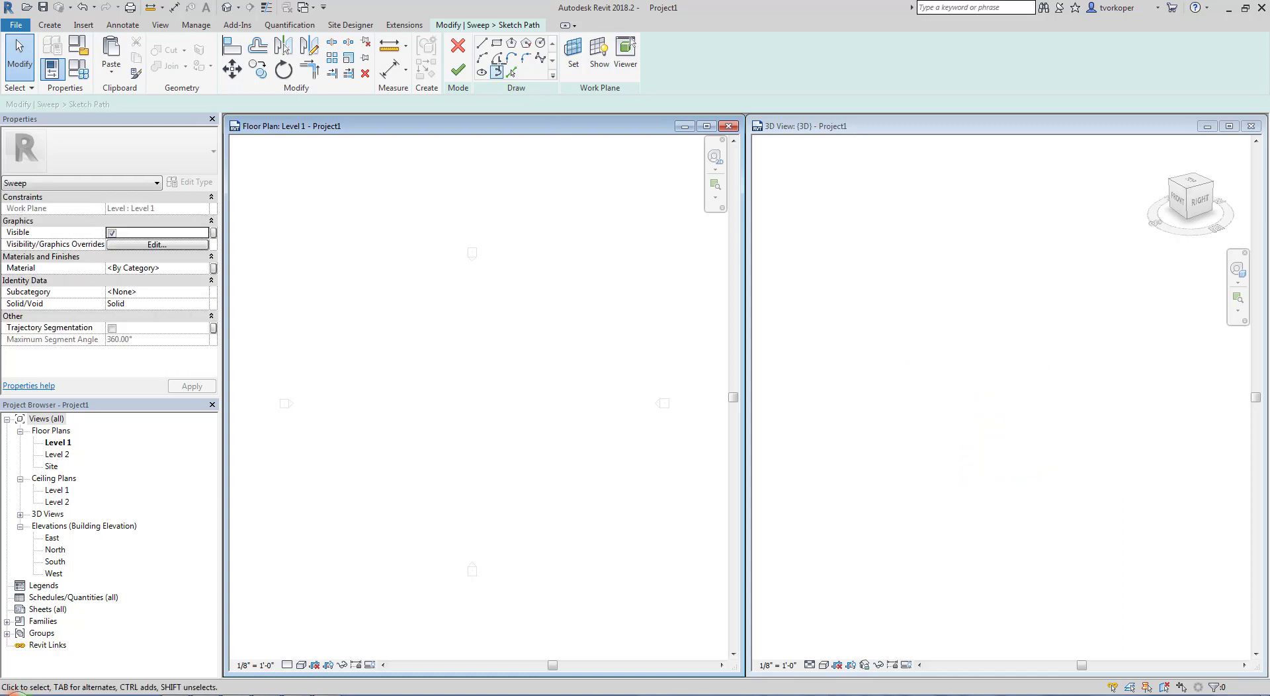
# Sketch a new S-shaped sweep path of three chained arcs in the Level 1 plan, running from west to southeast
pyautogui.click(482, 57)
pyautogui.click(338, 400)
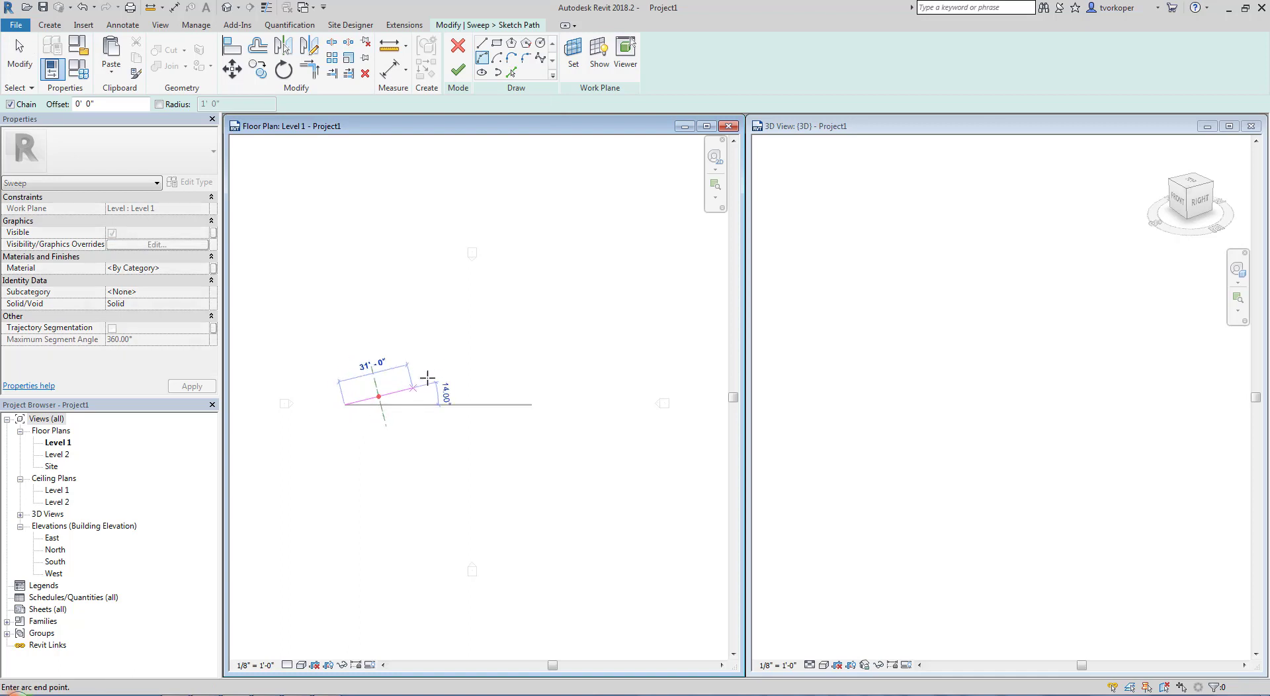
pyautogui.click(480, 357)
pyautogui.click(441, 347)
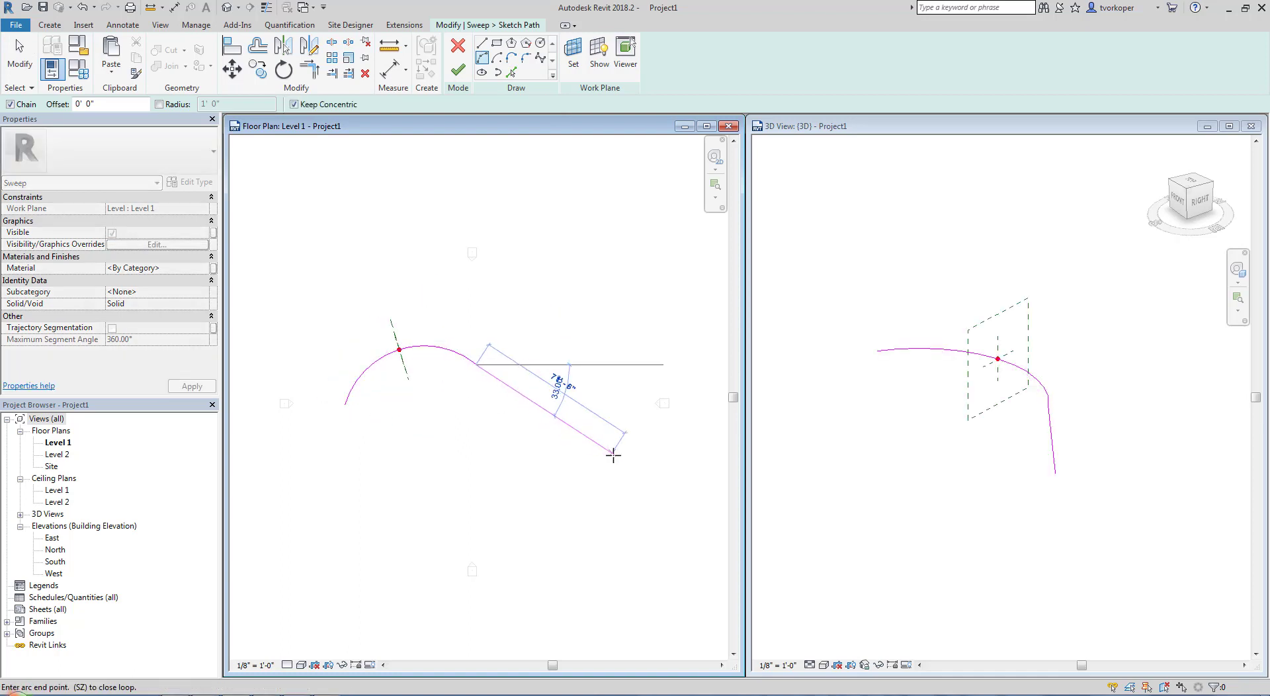
pyautogui.click(679, 467)
pyautogui.click(607, 439)
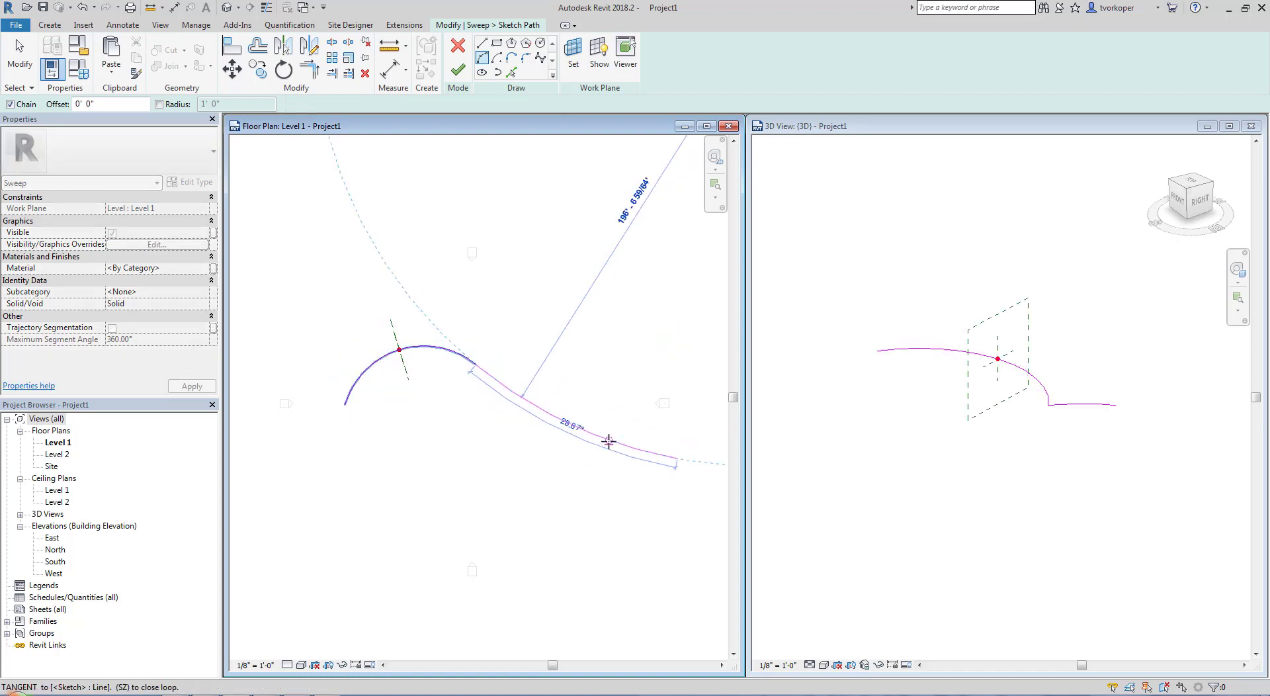
pyautogui.moveTo(601, 580); pyautogui.dragTo(457, 484, button='middle')
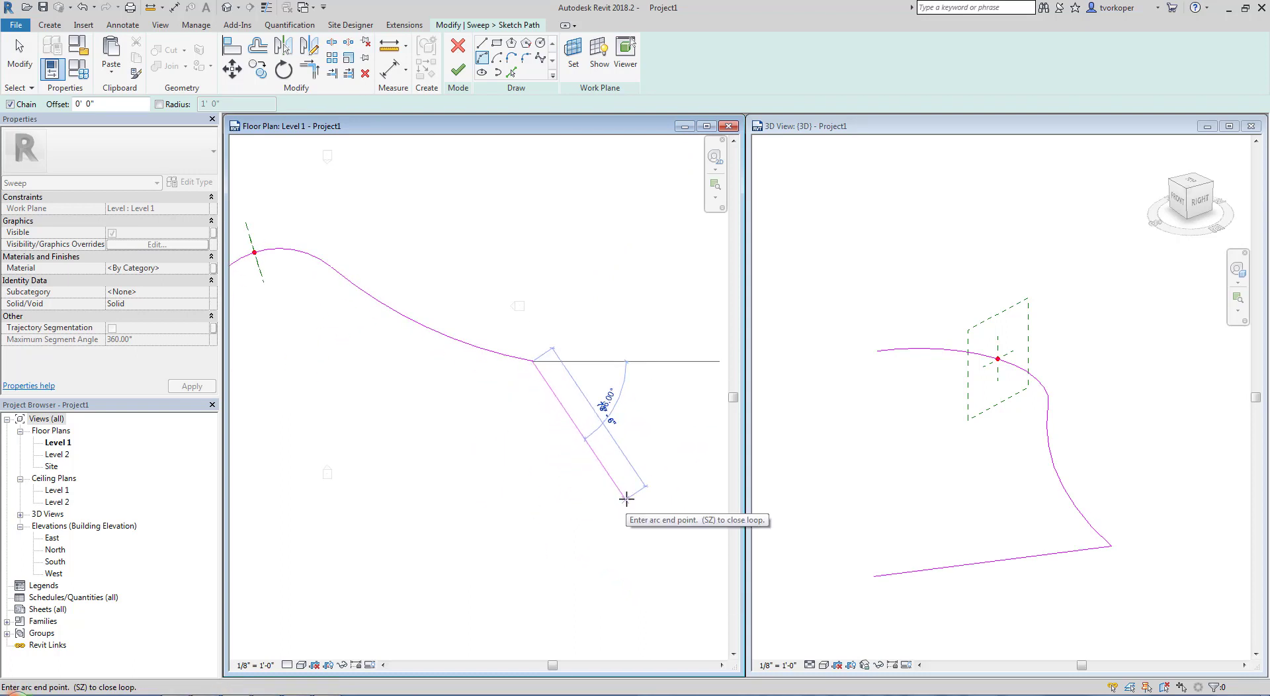
pyautogui.click(629, 501)
pyautogui.click(628, 480)
pyautogui.press('Escape')
pyautogui.press('Escape')
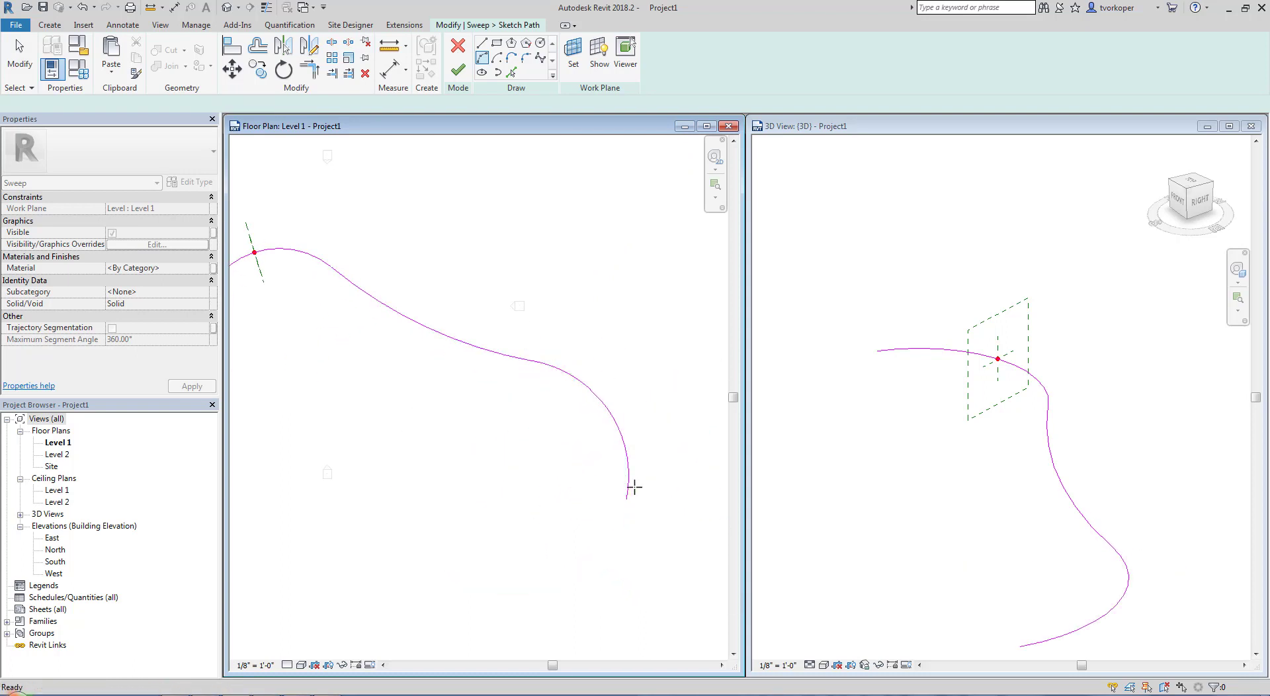
# Finish the curved path sketch and complete the sweep edit with the existing triangular profile
pyautogui.click(871, 450)
pyautogui.click(471, 486)
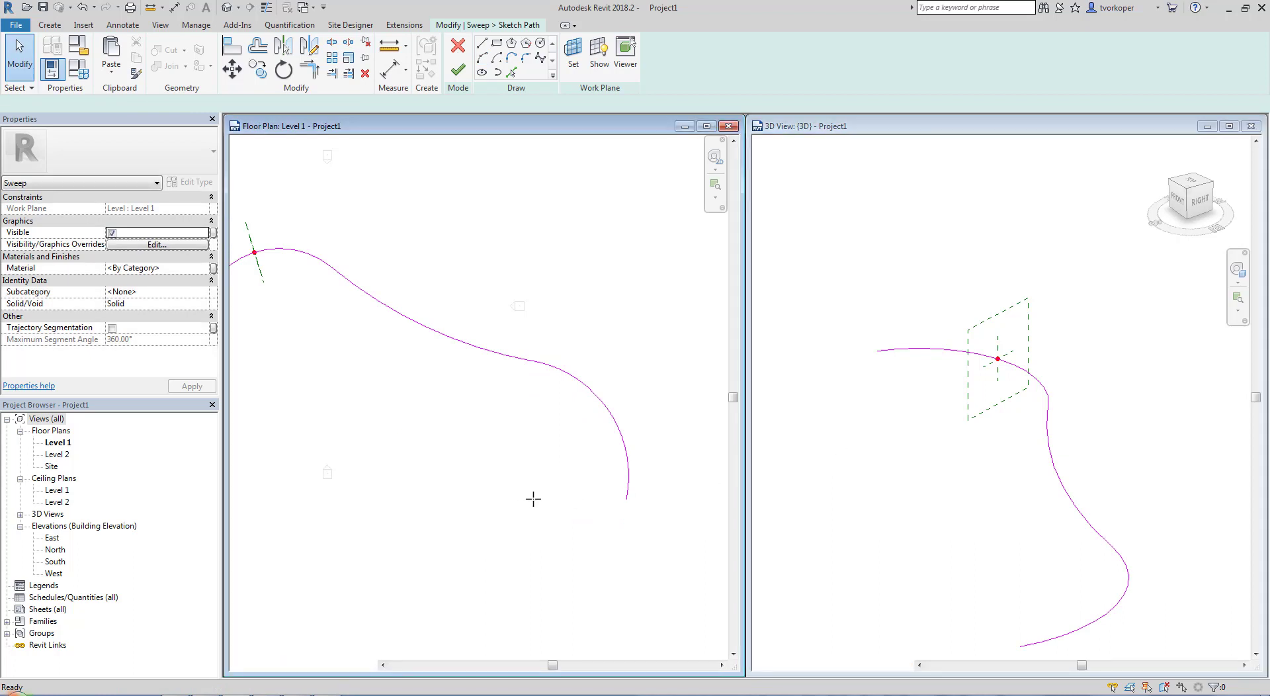
pyautogui.moveTo(309, 446)
pyautogui.mouseDown(button='middle')
pyautogui.moveTo(432, 475)
pyautogui.moveTo(352, 470)
pyautogui.mouseUp(button='middle')
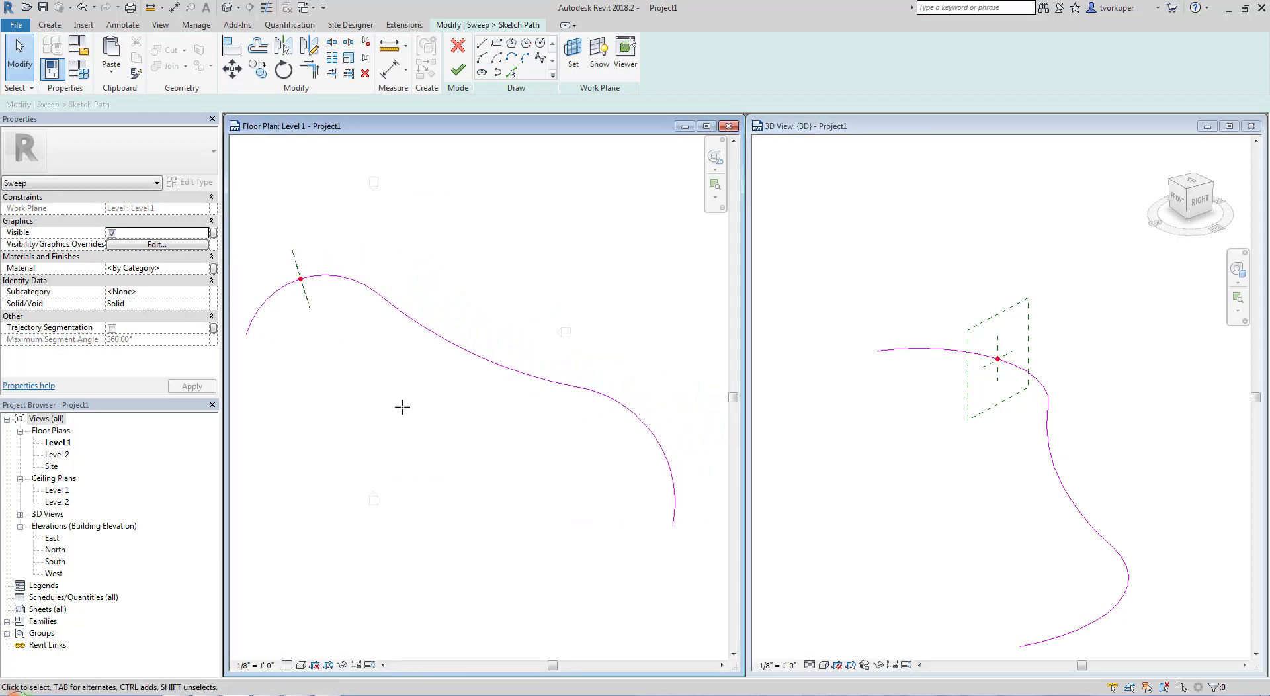
pyautogui.scroll(-1, 402, 404)
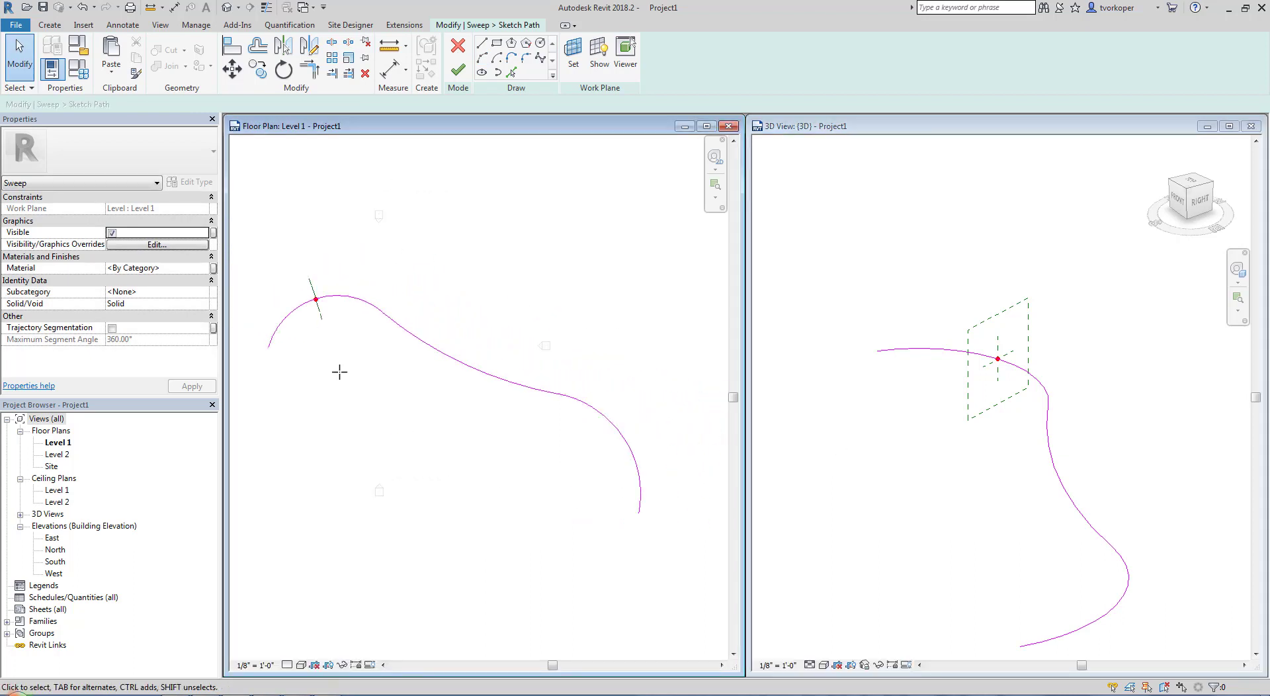
pyautogui.click(458, 69)
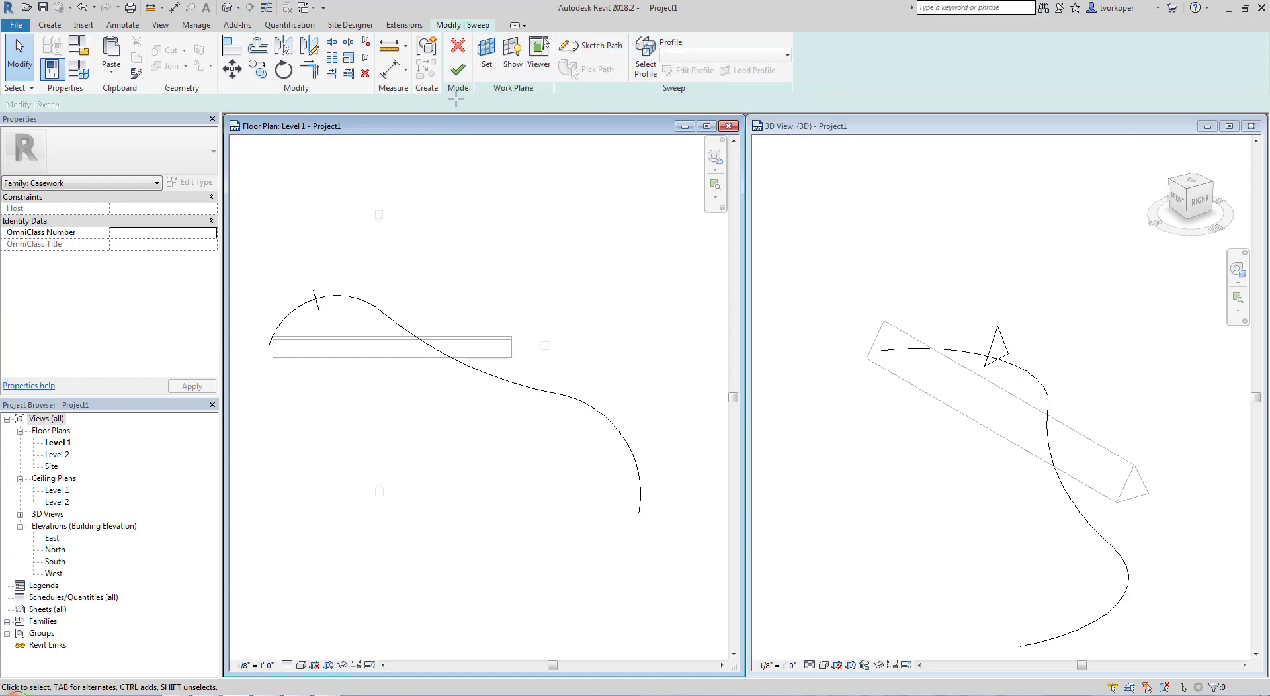
pyautogui.click(457, 68)
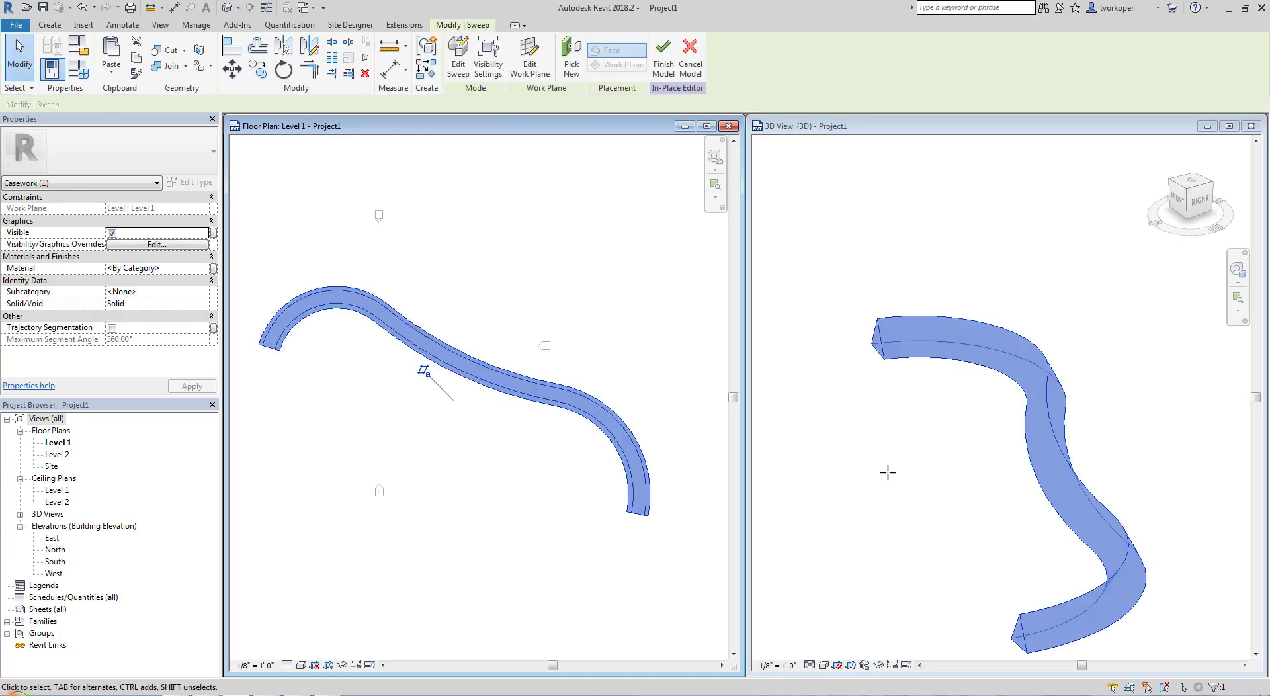
# Deselect the sweep and set the 3D view's visual style to Shaded
pyautogui.click(882, 506)
pyautogui.moveTo(882, 507)
pyautogui.keyDown('shift'); pyautogui.mouseDown(button='middle')
pyautogui.moveTo(998, 460)
pyautogui.moveTo(939, 545)
pyautogui.moveTo(803, 534)
pyautogui.moveTo(748, 511)
pyautogui.moveTo(803, 527)
pyautogui.moveTo(901, 525)
pyautogui.moveTo(955, 488)
pyautogui.moveTo(875, 519)
pyautogui.mouseUp(button='middle'); pyautogui.keyUp('shift')
pyautogui.press('s')
pyautogui.press('d')
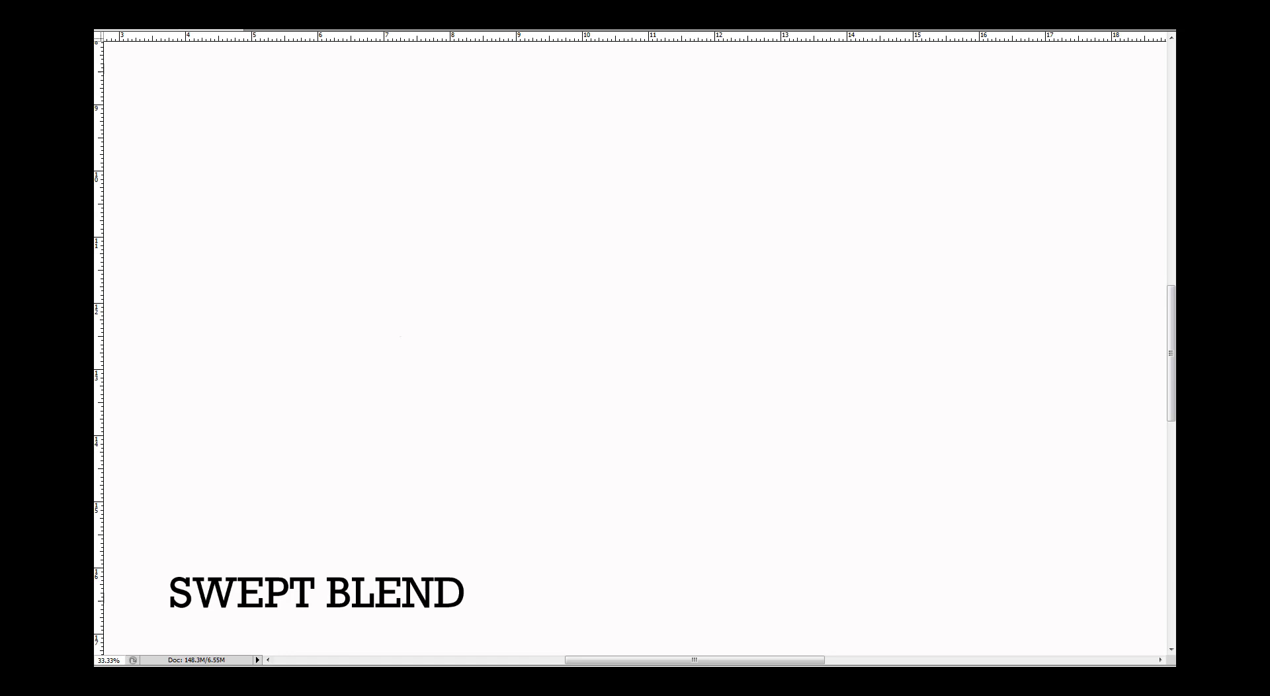
# Switch to the Photoshop canvas labelled SWEPT BLEND and draw a triangle and a tilted square joined by an arched path
pyautogui.moveTo(313, 459)
pyautogui.mouseDown()
pyautogui.moveTo(409, 316)
pyautogui.moveTo(425, 486)
pyautogui.moveTo(330, 467)
pyautogui.mouseUp()
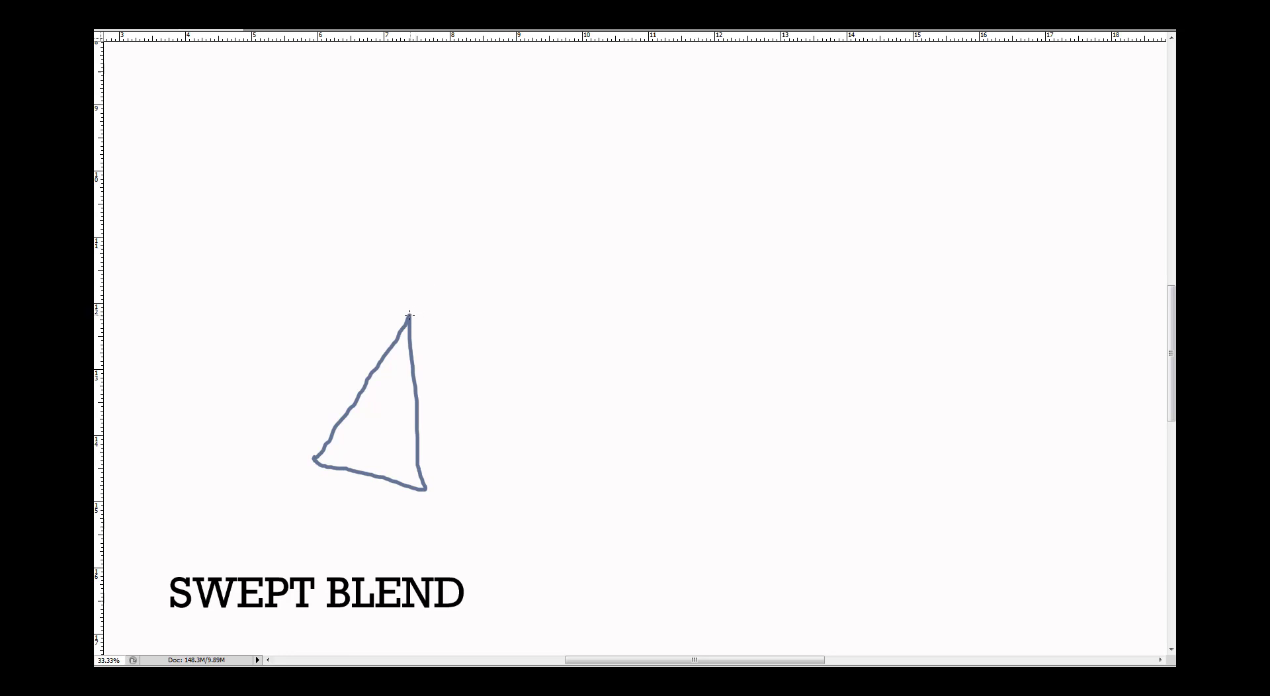
pyautogui.moveTo(435, 291)
pyautogui.mouseDown()
pyautogui.moveTo(553, 246)
pyautogui.moveTo(788, 244)
pyautogui.moveTo(896, 292)
pyautogui.moveTo(962, 396)
pyautogui.mouseUp()
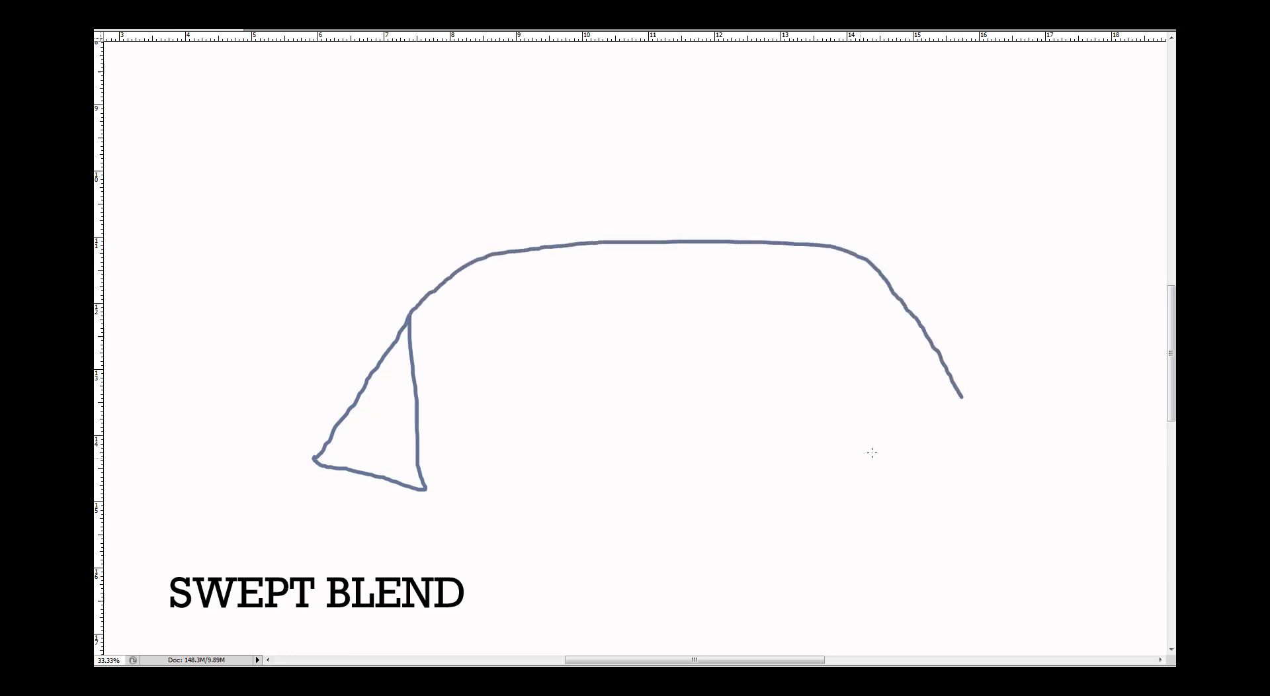
pyautogui.moveTo(959, 395)
pyautogui.mouseDown()
pyautogui.moveTo(1014, 373)
pyautogui.moveTo(1030, 450)
pyautogui.mouseUp()
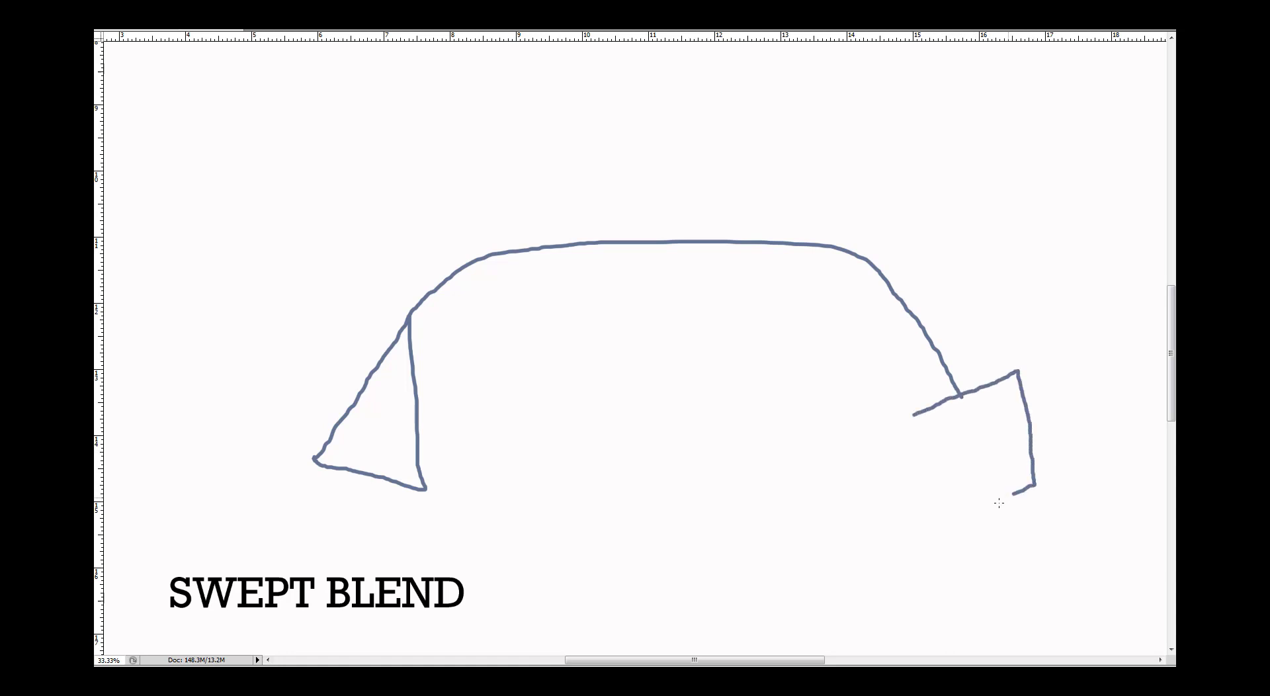
pyautogui.moveTo(998, 503)
pyautogui.mouseDown()
pyautogui.moveTo(954, 525)
pyautogui.moveTo(915, 414)
pyautogui.mouseUp()
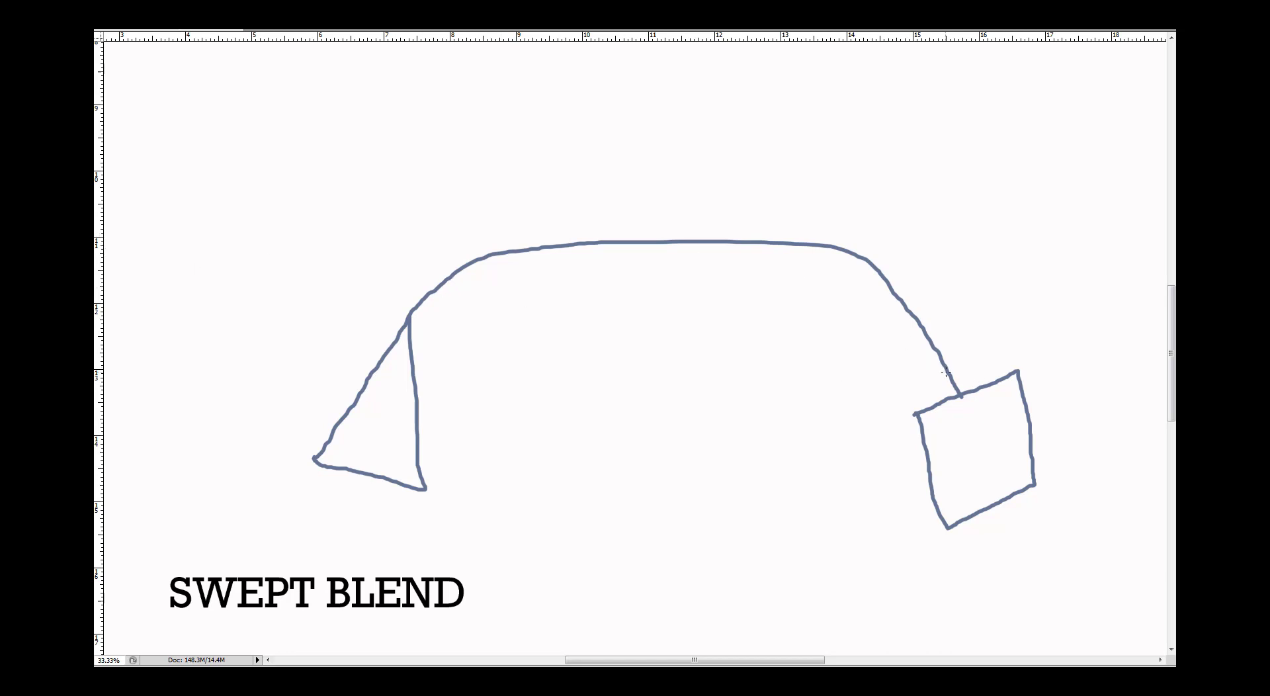
# Erase the arched path and draw three curved edges: two from the triangle's apex to the square's upper corners, one between their lower corners
pyautogui.moveTo(945, 372)
pyautogui.mouseDown()
pyautogui.moveTo(856, 252)
pyautogui.moveTo(553, 246)
pyautogui.moveTo(498, 254)
pyautogui.moveTo(460, 283)
pyautogui.mouseUp()
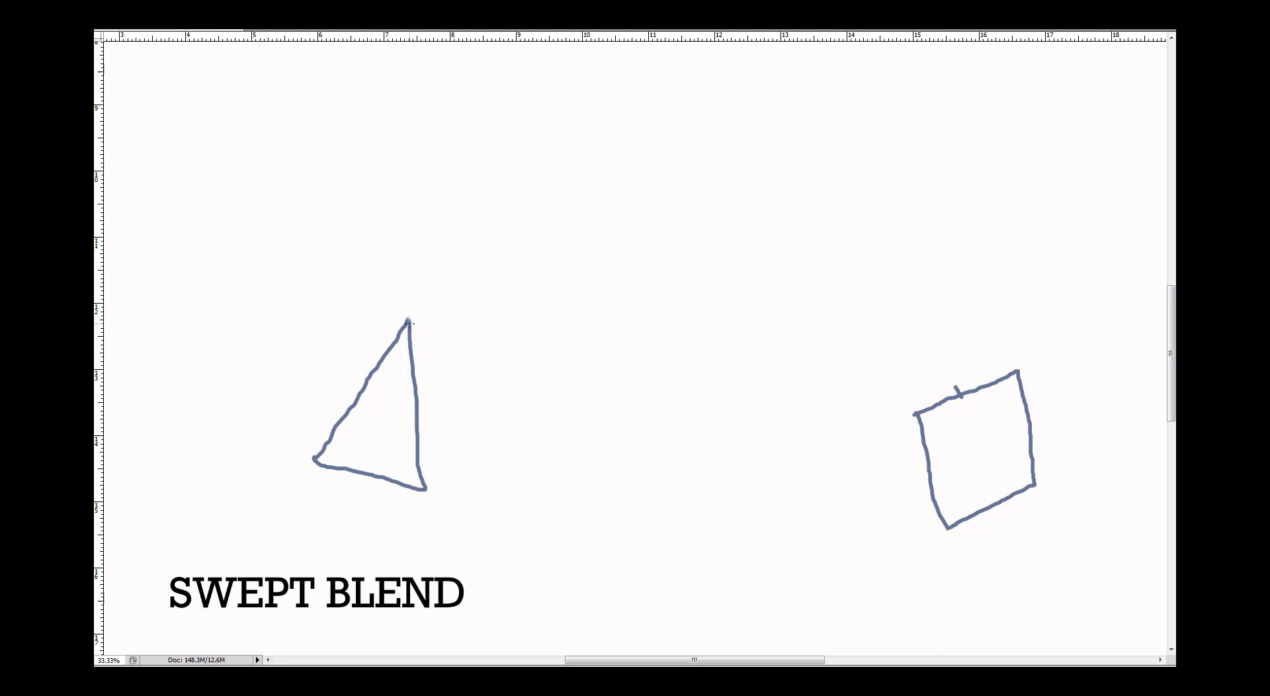
pyautogui.moveTo(458, 302)
pyautogui.mouseDown()
pyautogui.moveTo(569, 284)
pyautogui.moveTo(842, 292)
pyautogui.moveTo(1018, 374)
pyautogui.mouseUp()
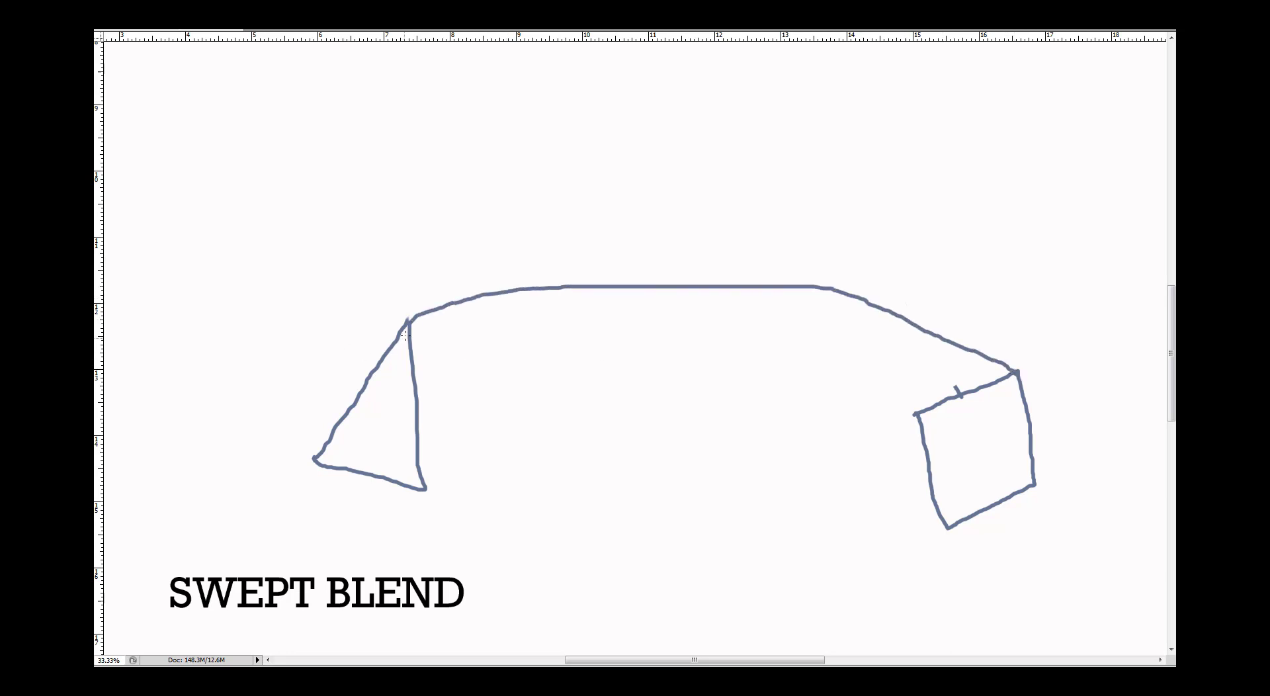
pyautogui.moveTo(445, 309)
pyautogui.mouseDown()
pyautogui.moveTo(641, 301)
pyautogui.moveTo(816, 332)
pyautogui.moveTo(873, 372)
pyautogui.mouseUp()
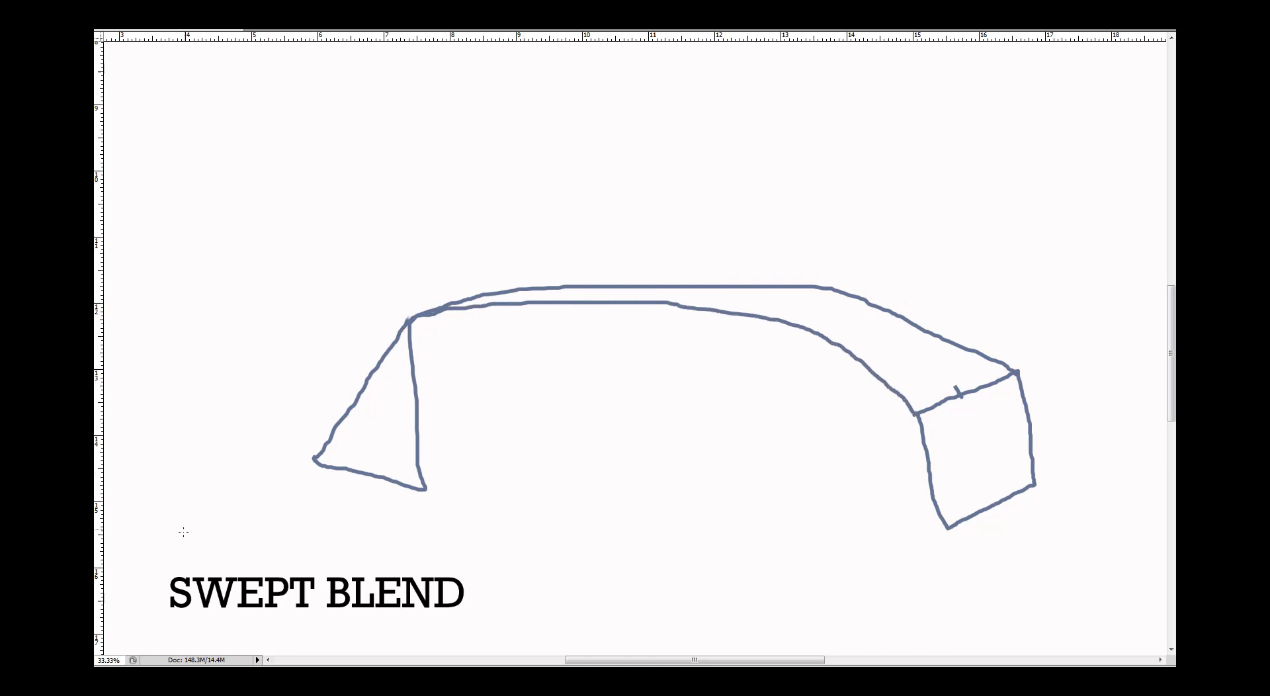
pyautogui.moveTo(483, 452)
pyautogui.mouseDown()
pyautogui.moveTo(714, 423)
pyautogui.moveTo(959, 447)
pyautogui.mouseUp()
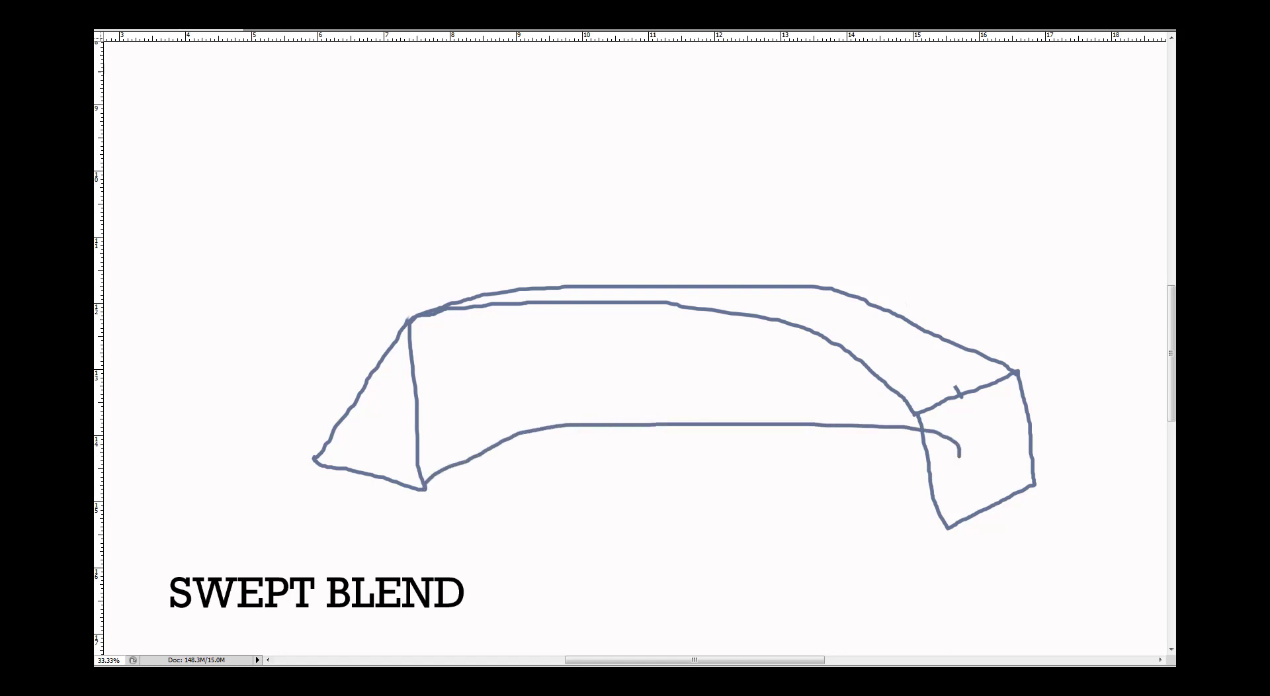
pyautogui.hotkey('ctrl', 'z')
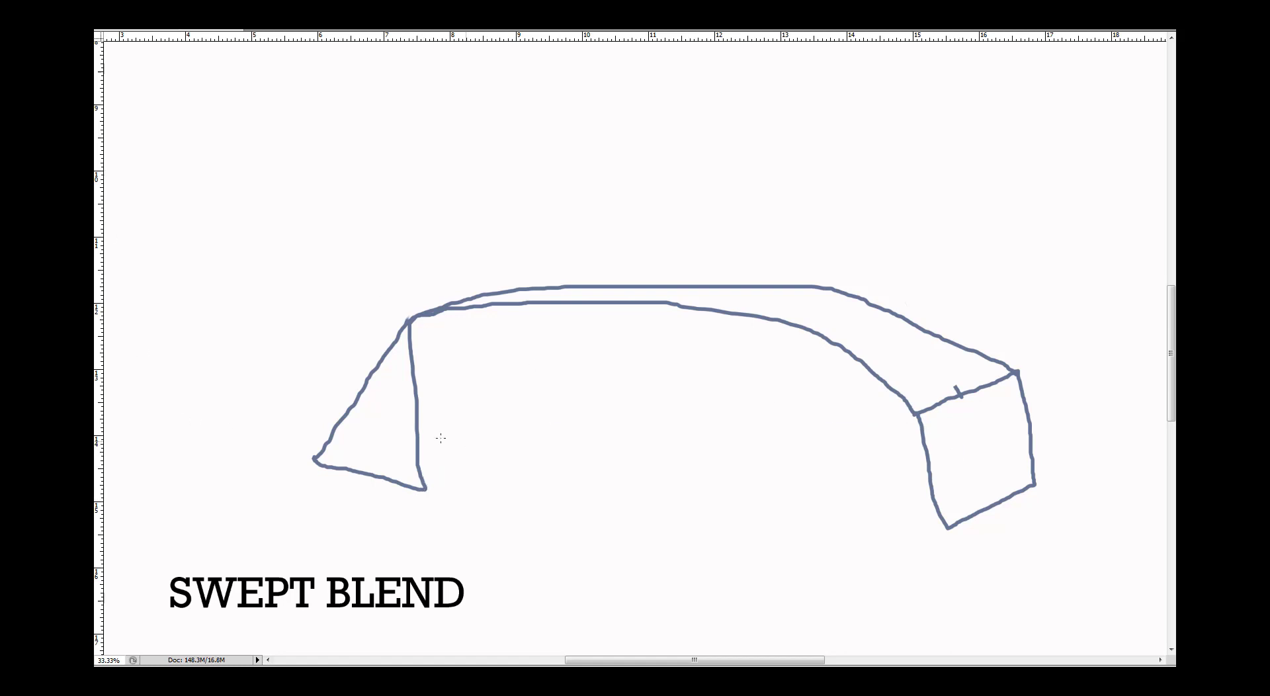
pyautogui.moveTo(418, 489)
pyautogui.mouseDown()
pyautogui.moveTo(466, 460)
pyautogui.moveTo(561, 440)
pyautogui.moveTo(738, 441)
pyautogui.moveTo(939, 514)
pyautogui.mouseUp()
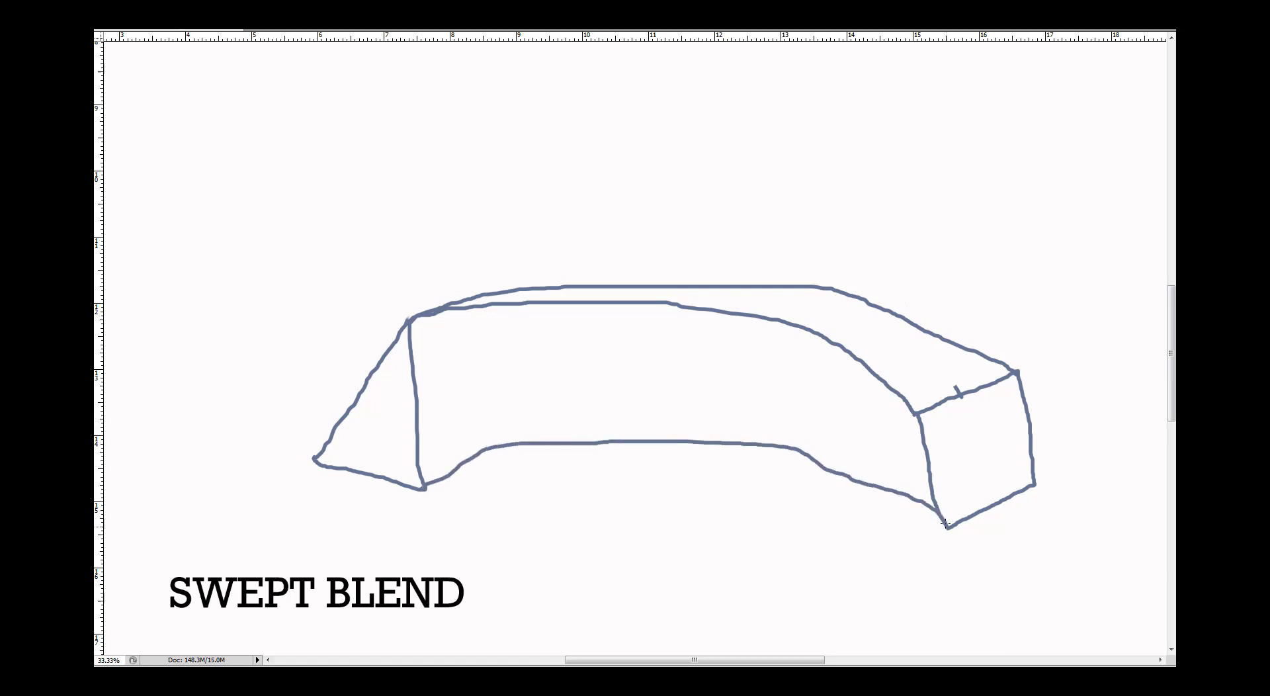
# Draw a dashed curved line from the triangle's lower left corner toward the square as the hidden edge
pyautogui.moveTo(317, 456); pyautogui.dragTo(409, 428)
pyautogui.click(455, 408)
pyautogui.moveTo(544, 389); pyautogui.dragTo(564, 385)
pyautogui.moveTo(599, 384); pyautogui.dragTo(705, 383)
pyautogui.moveTo(736, 383); pyautogui.dragTo(872, 396)
pyautogui.moveTo(915, 415); pyautogui.dragTo(940, 429)
pyautogui.moveTo(969, 439); pyautogui.dragTo(998, 453)
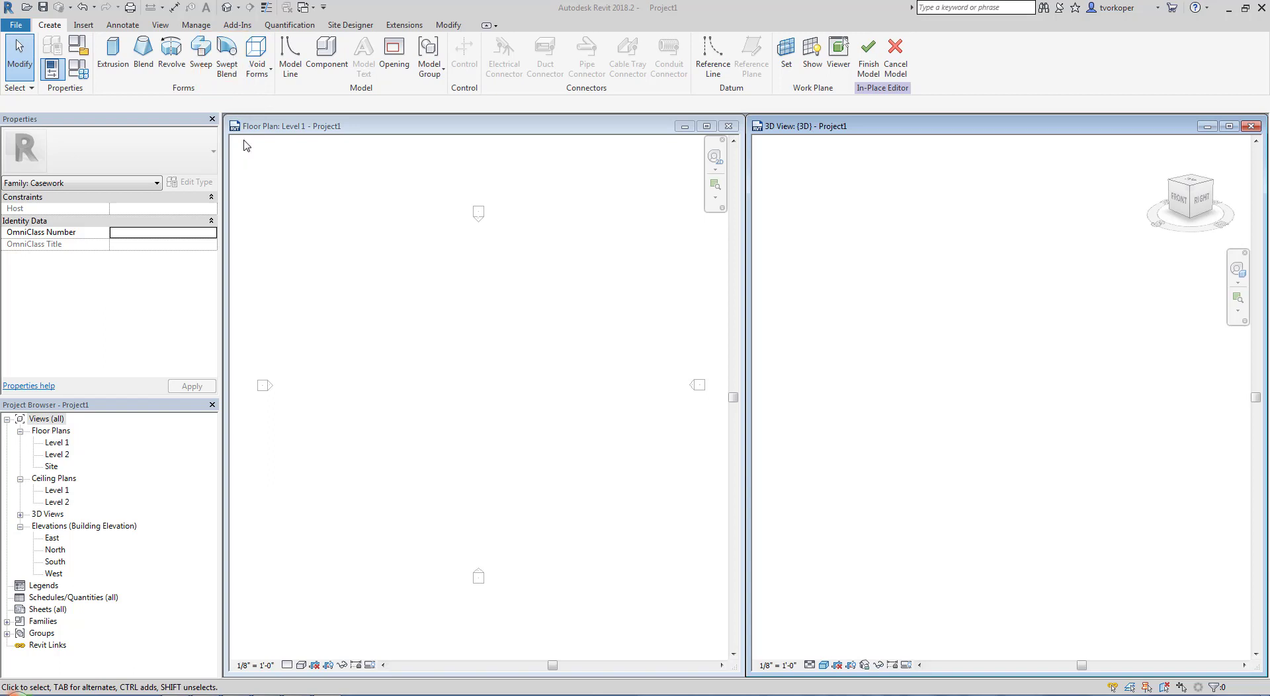
# Start a swept blend and sketch its path as one straight horizontal line between the west and east elevation markers on Level 1
pyautogui.click(227, 66)
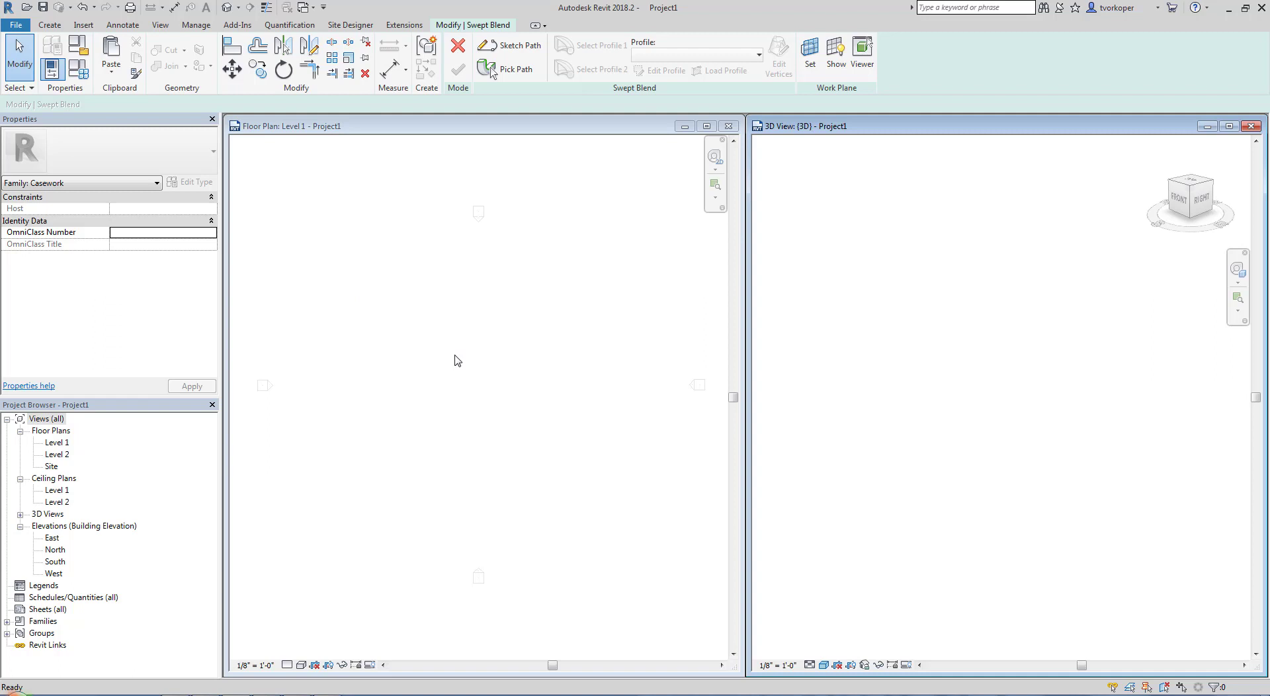
pyautogui.click(509, 45)
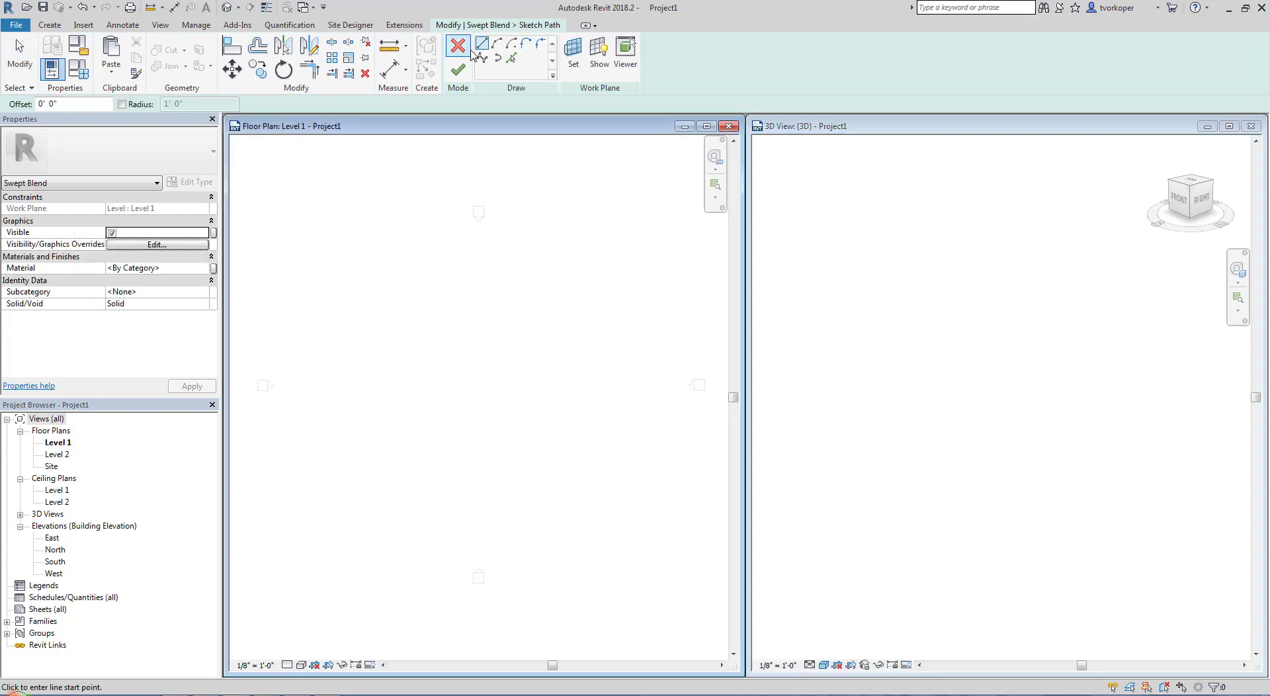
pyautogui.click(305, 387)
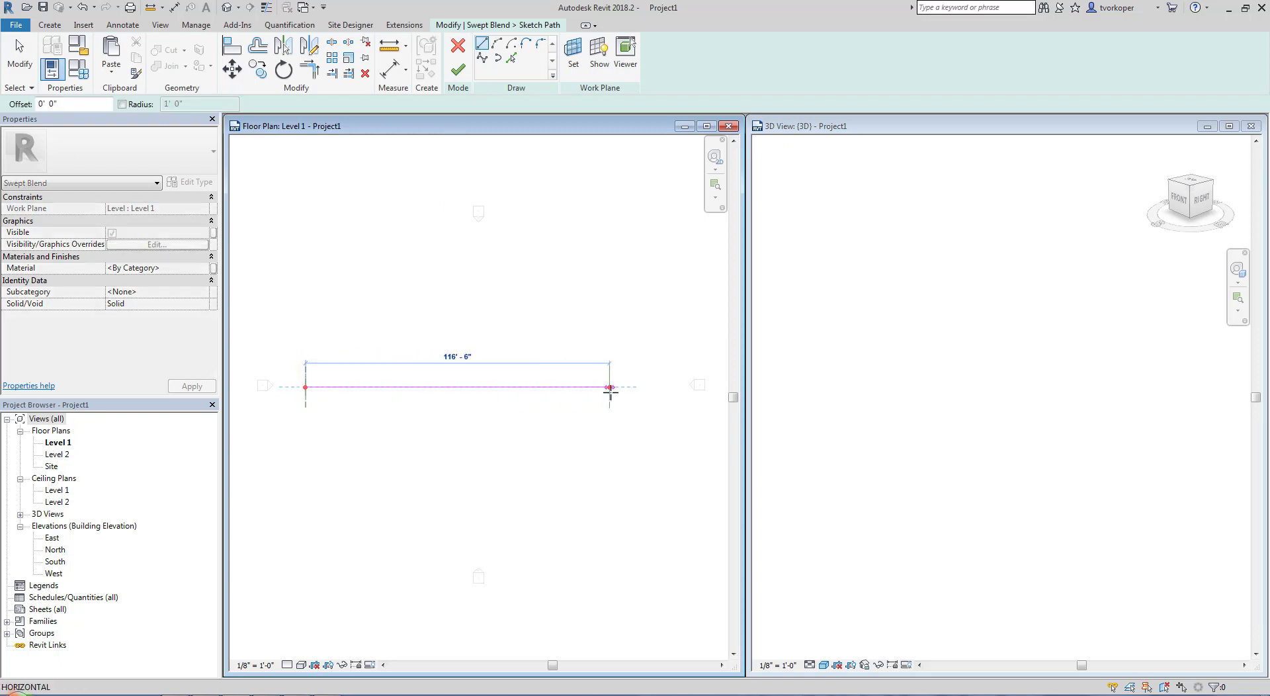
pyautogui.click(653, 386)
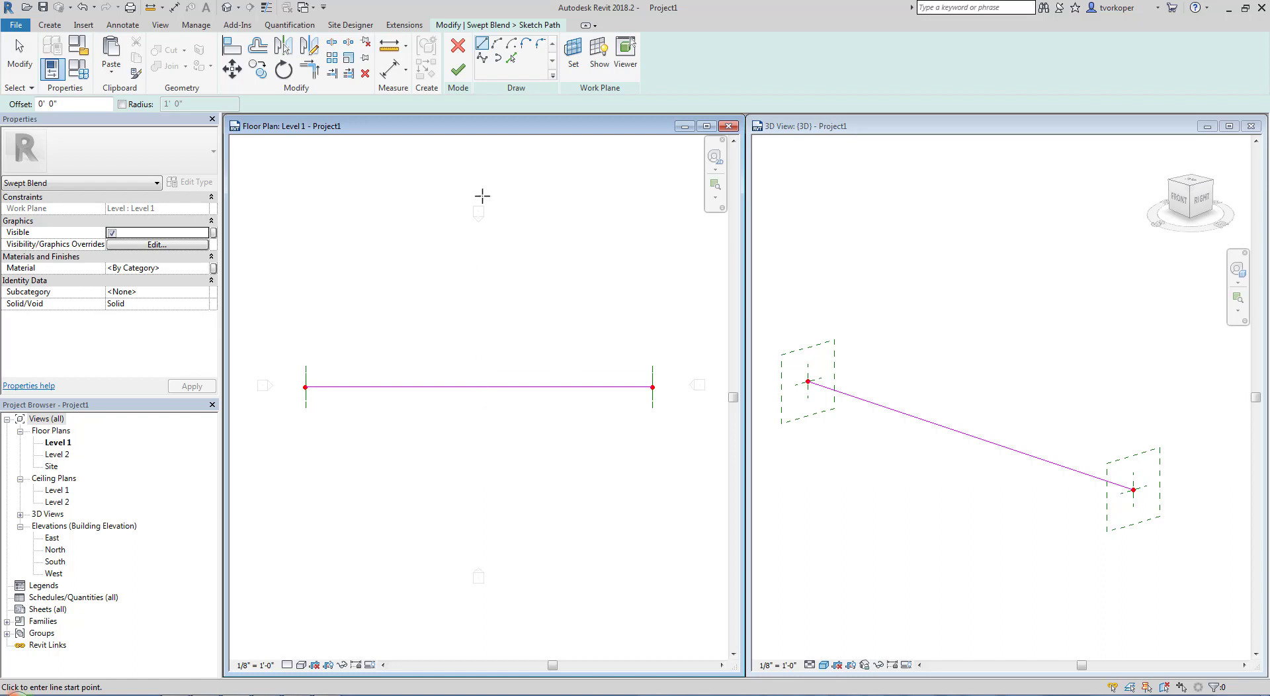
pyautogui.click(456, 71)
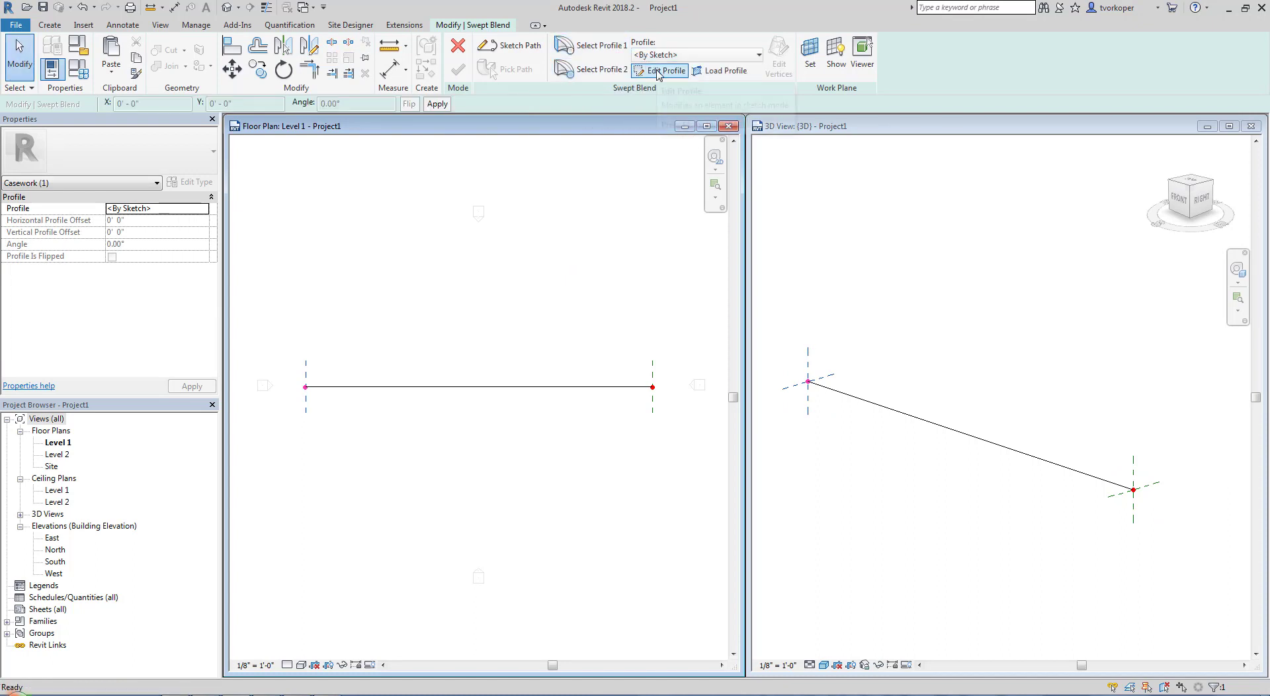
# Open the first profile for sketching in the West elevation and resize that view to sit over the floor plan
pyautogui.moveTo(620, 57); pyautogui.dragTo(689, 83)
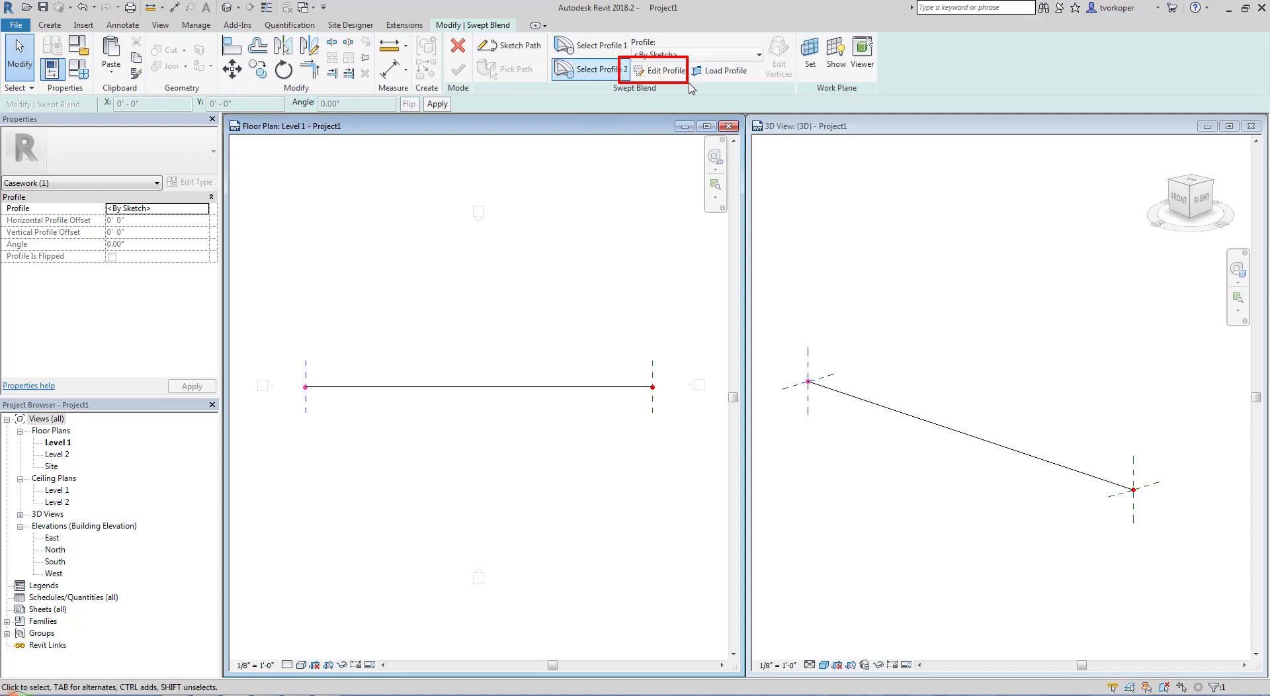
pyautogui.click(652, 74)
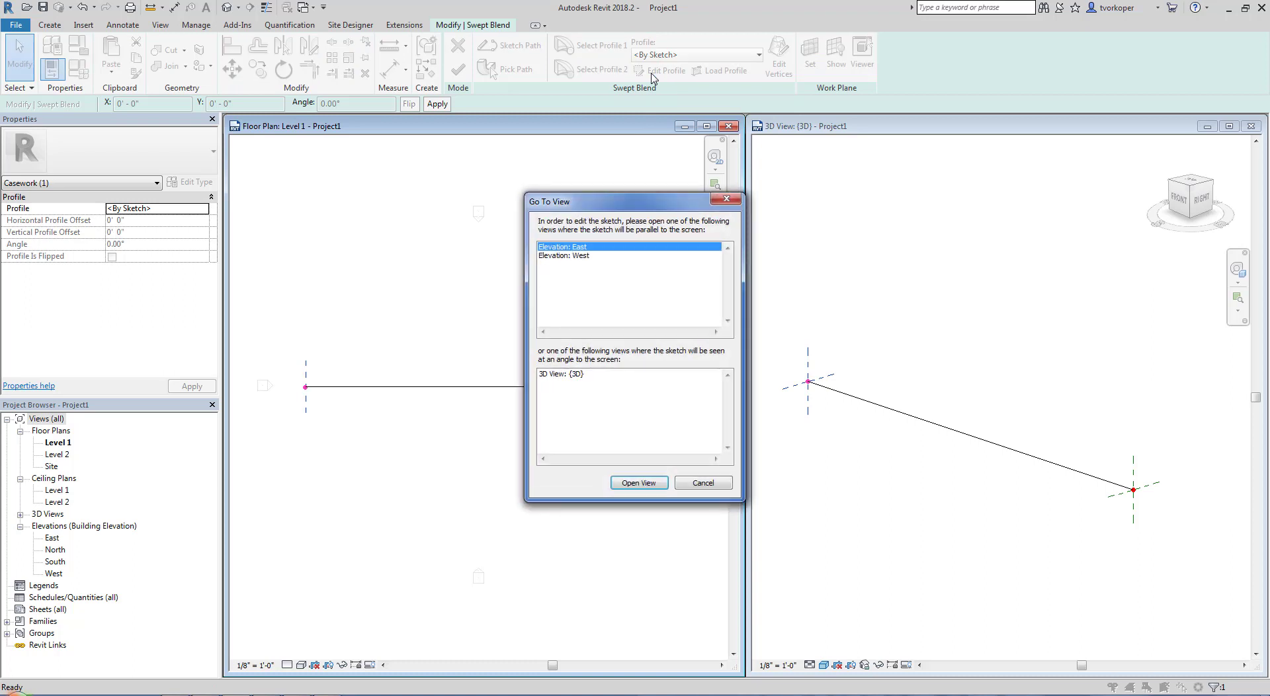
pyautogui.click(553, 258)
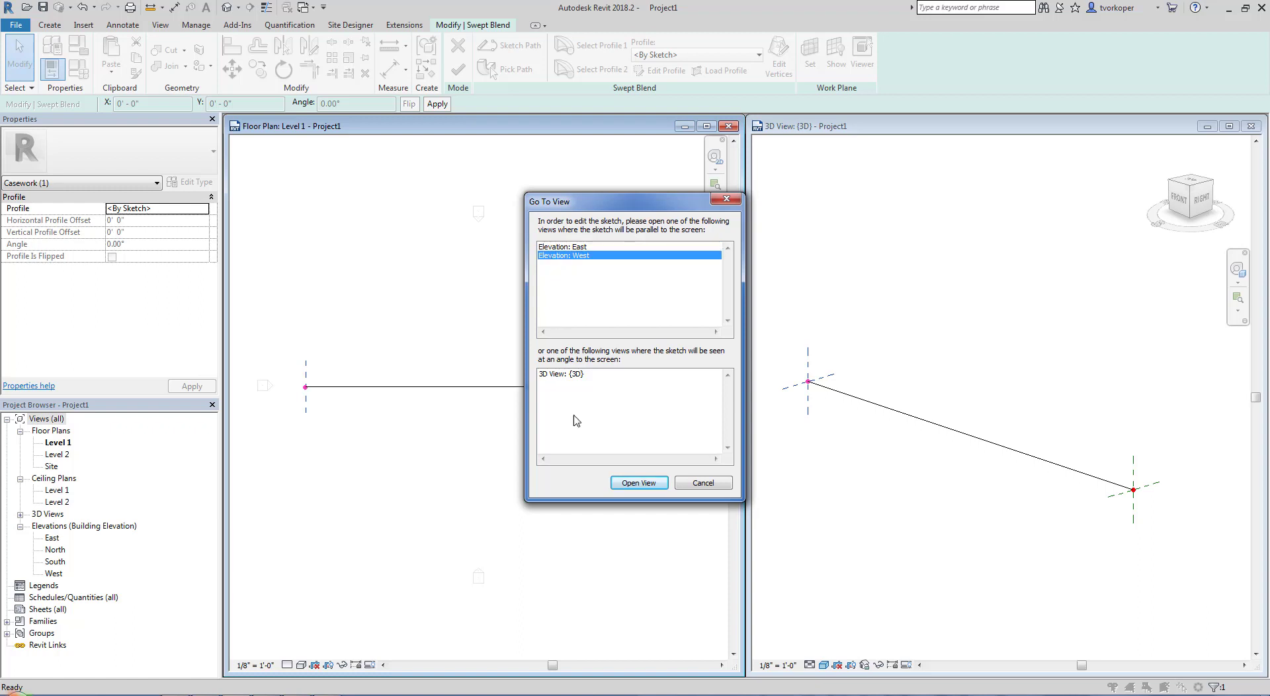
pyautogui.click(618, 485)
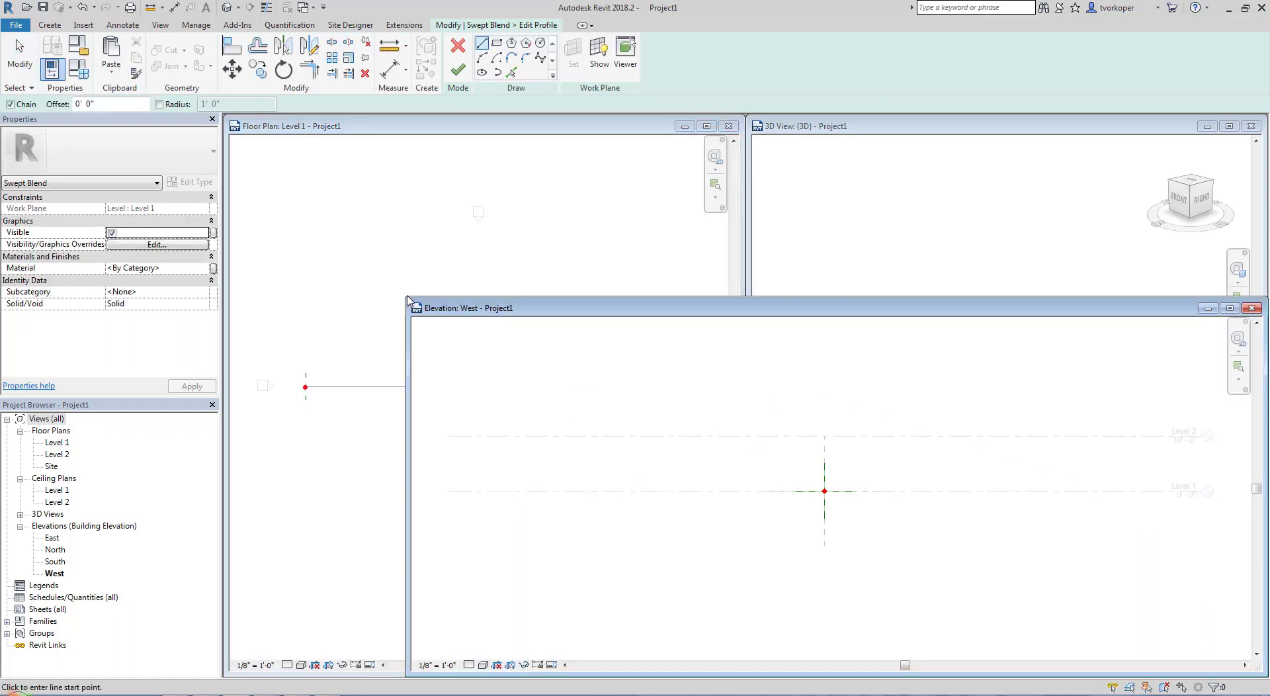
pyautogui.moveTo(409, 304); pyautogui.dragTo(896, 270)
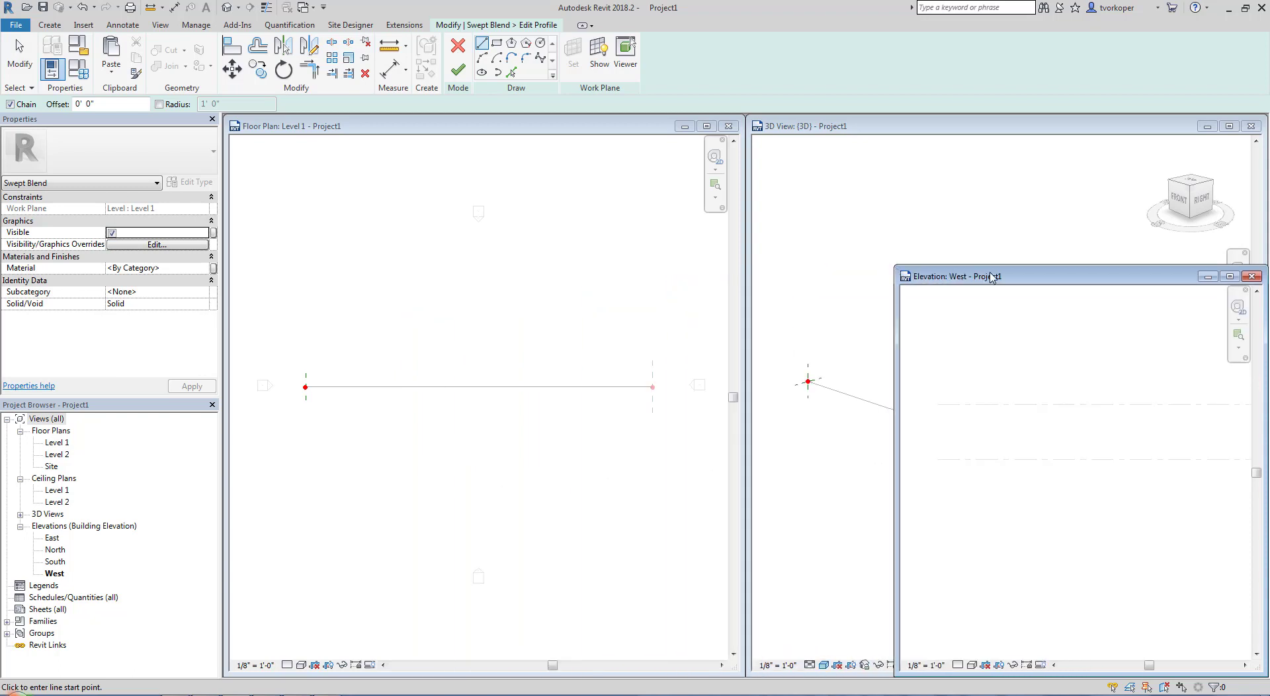
pyautogui.moveTo(993, 273); pyautogui.dragTo(395, 193)
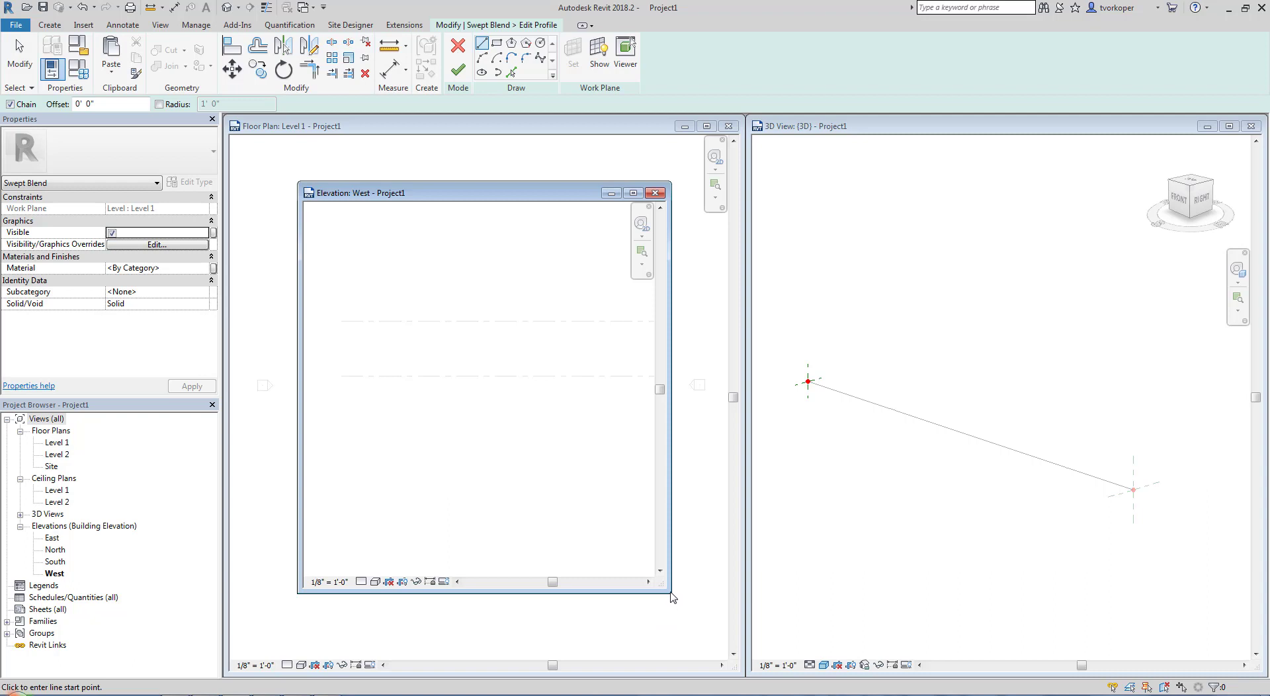
pyautogui.moveTo(671, 596); pyautogui.dragTo(716, 630)
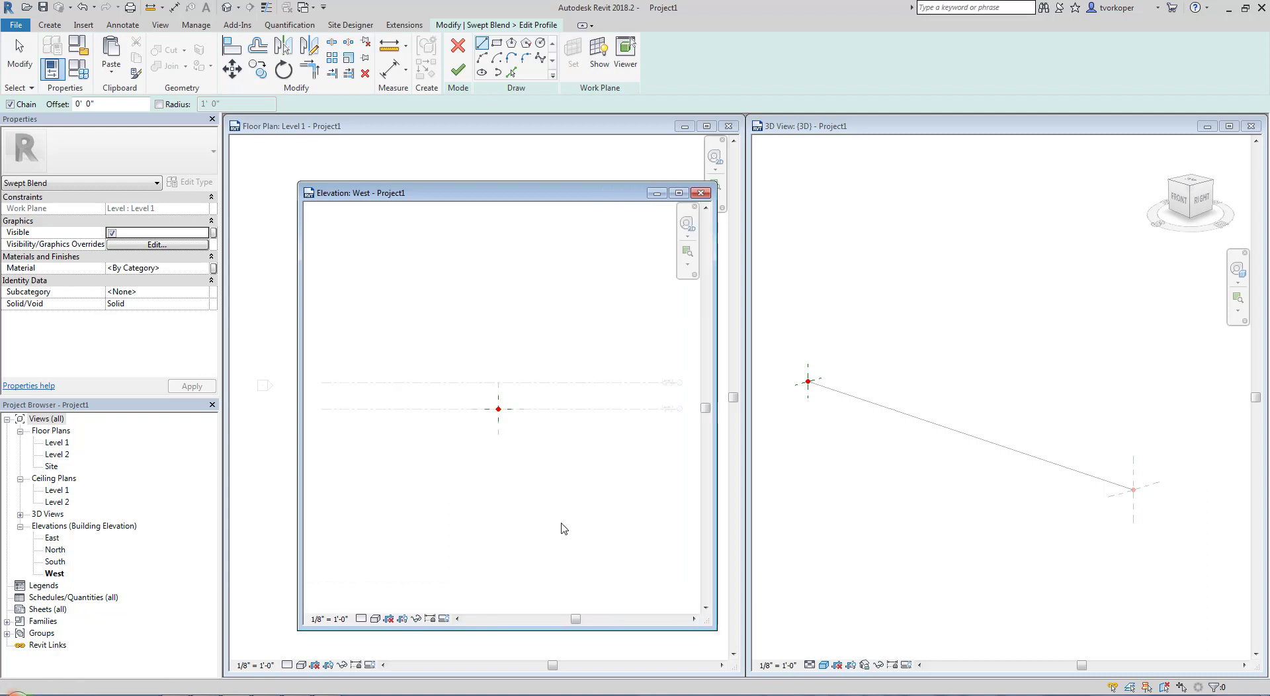
# Sketch the first profile as a triangle about 9' 6" wide, with its base on Level 1 and apex on Level 2, and finish it
pyautogui.scroll(3, 507, 406)
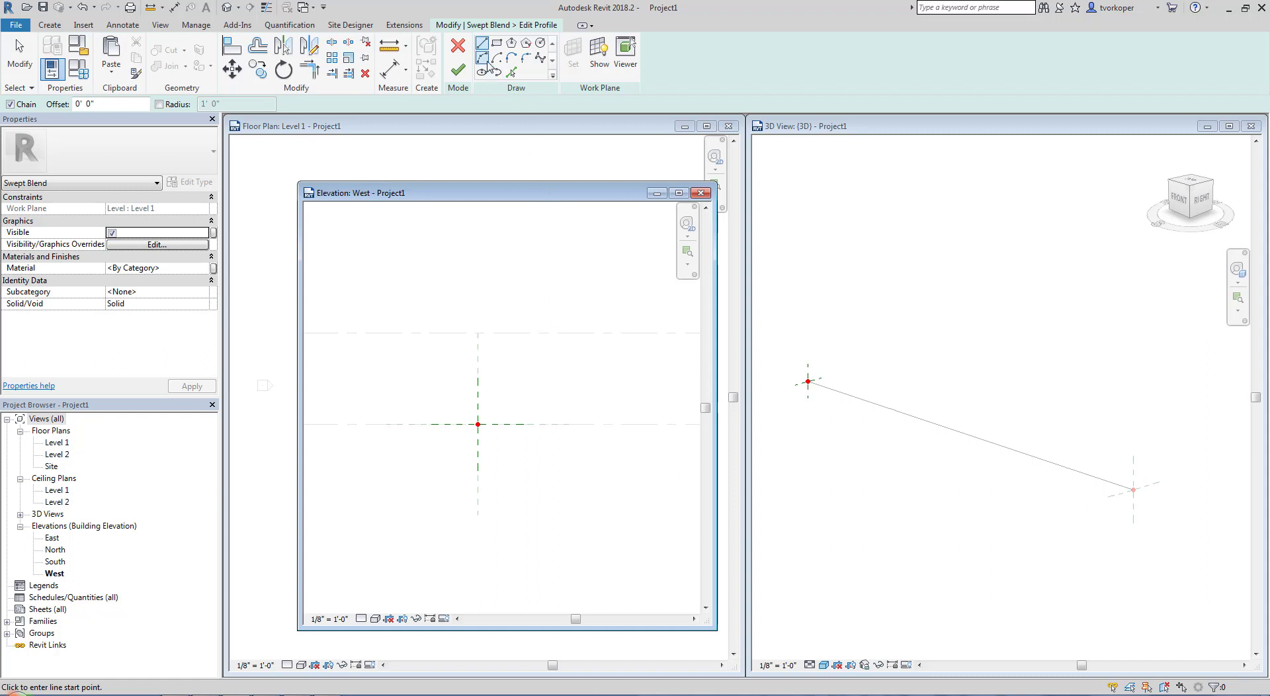
pyautogui.click(440, 425)
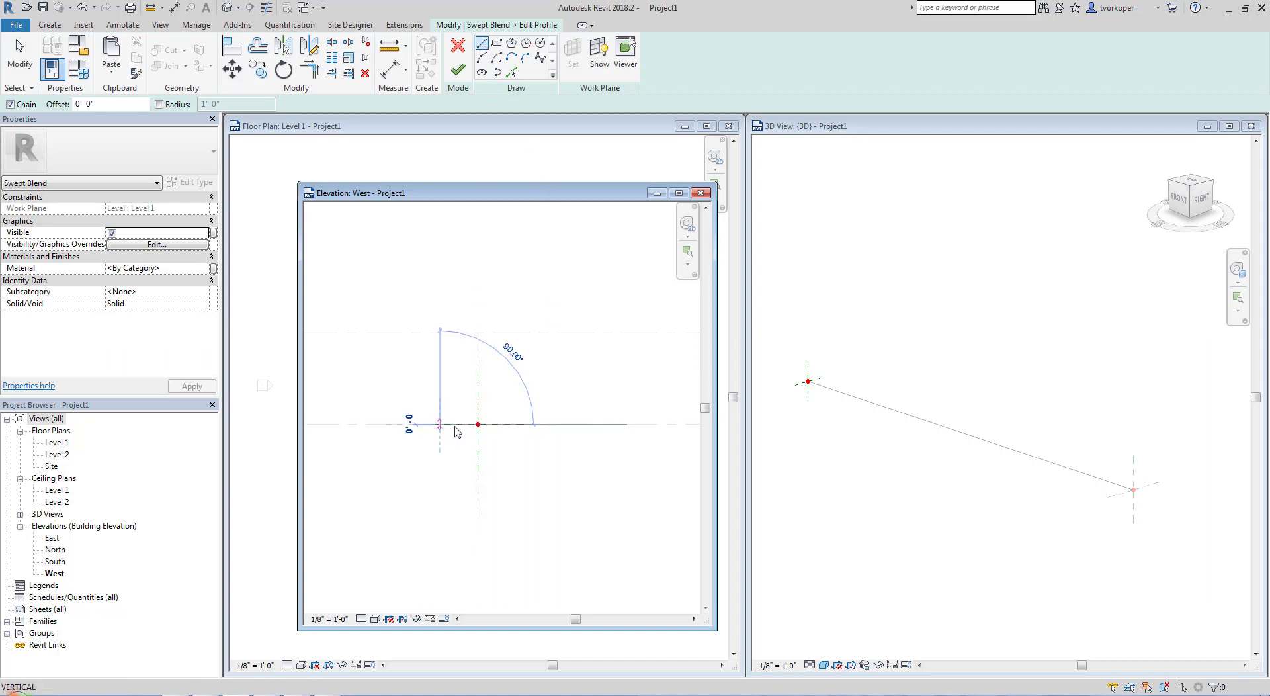
pyautogui.click(527, 425)
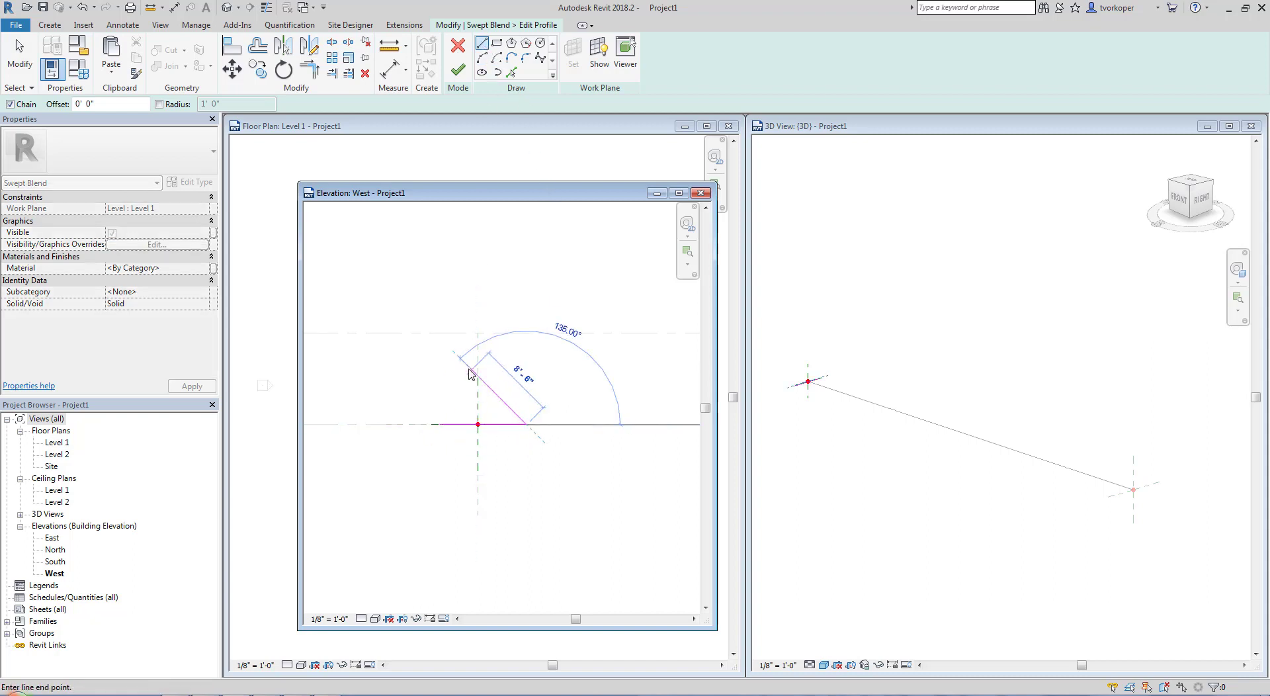
pyautogui.click(478, 334)
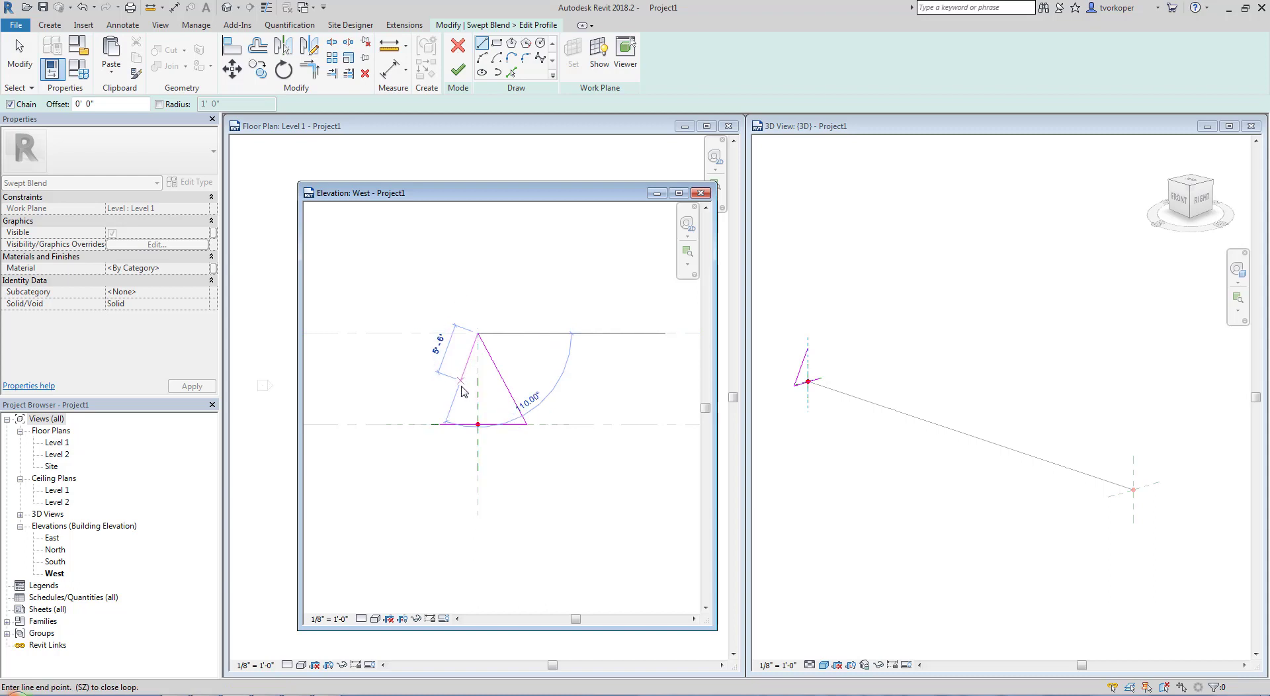
pyautogui.click(441, 426)
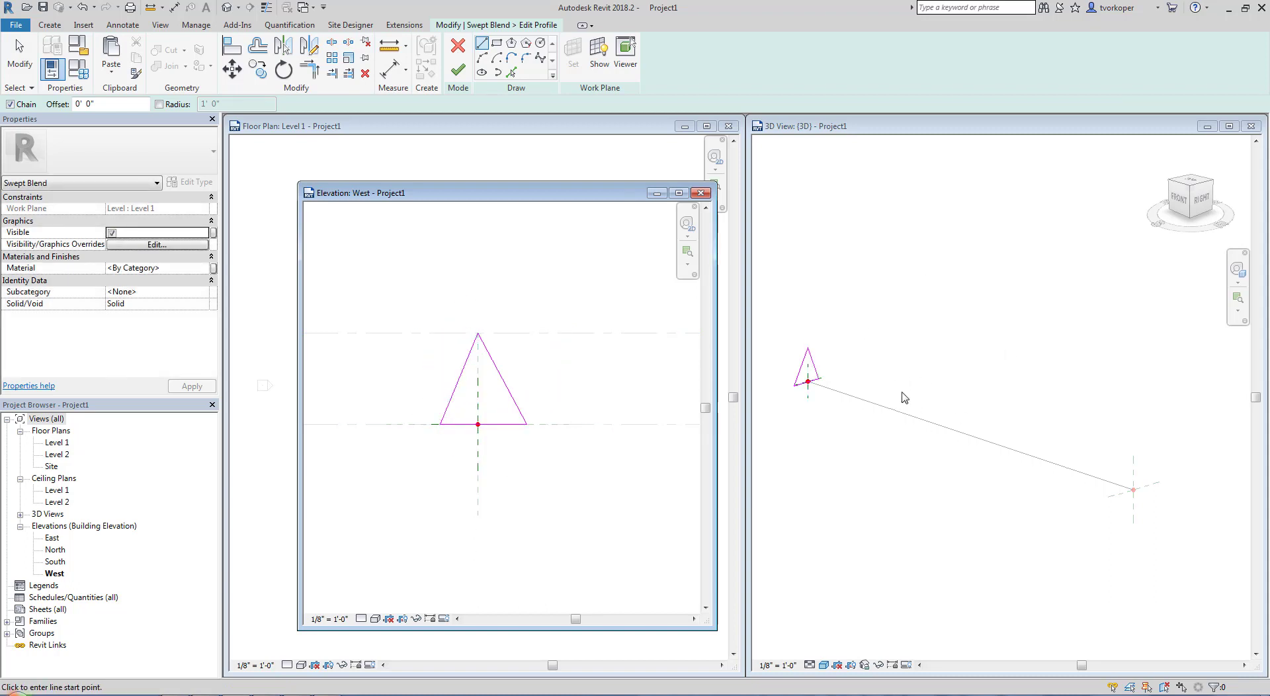
pyautogui.moveTo(577, 193); pyautogui.dragTo(932, 334)
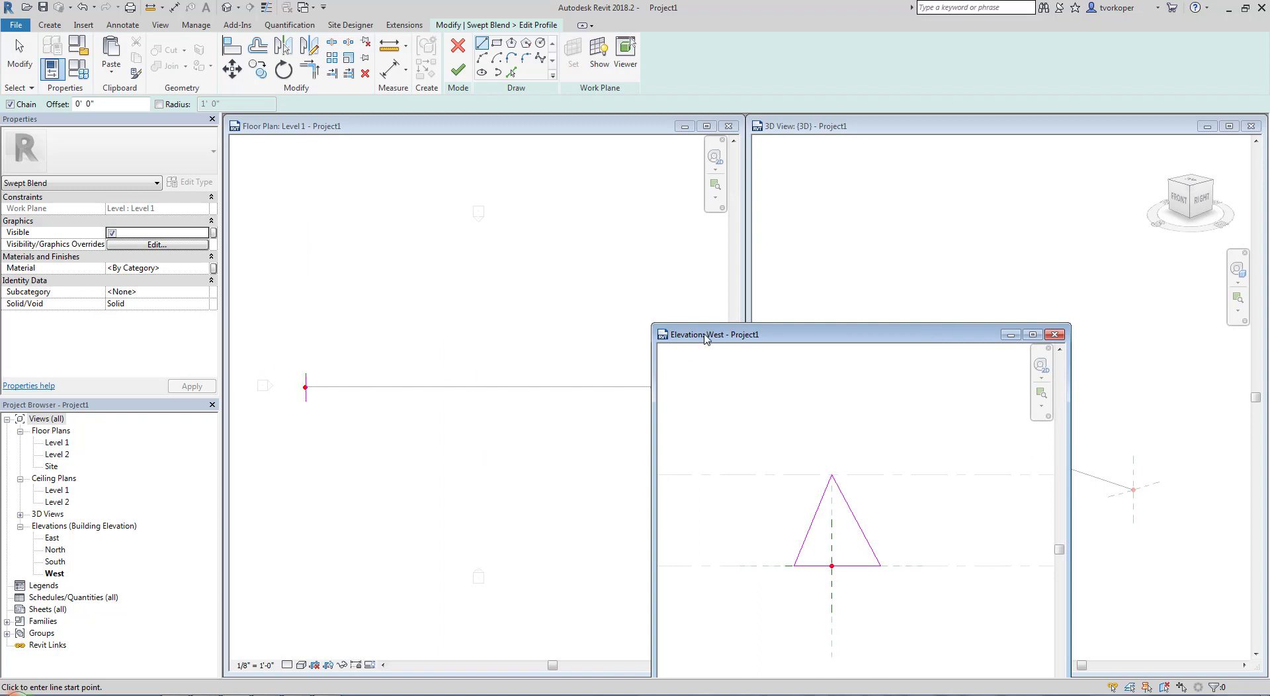
pyautogui.moveTo(705, 339); pyautogui.dragTo(346, 203)
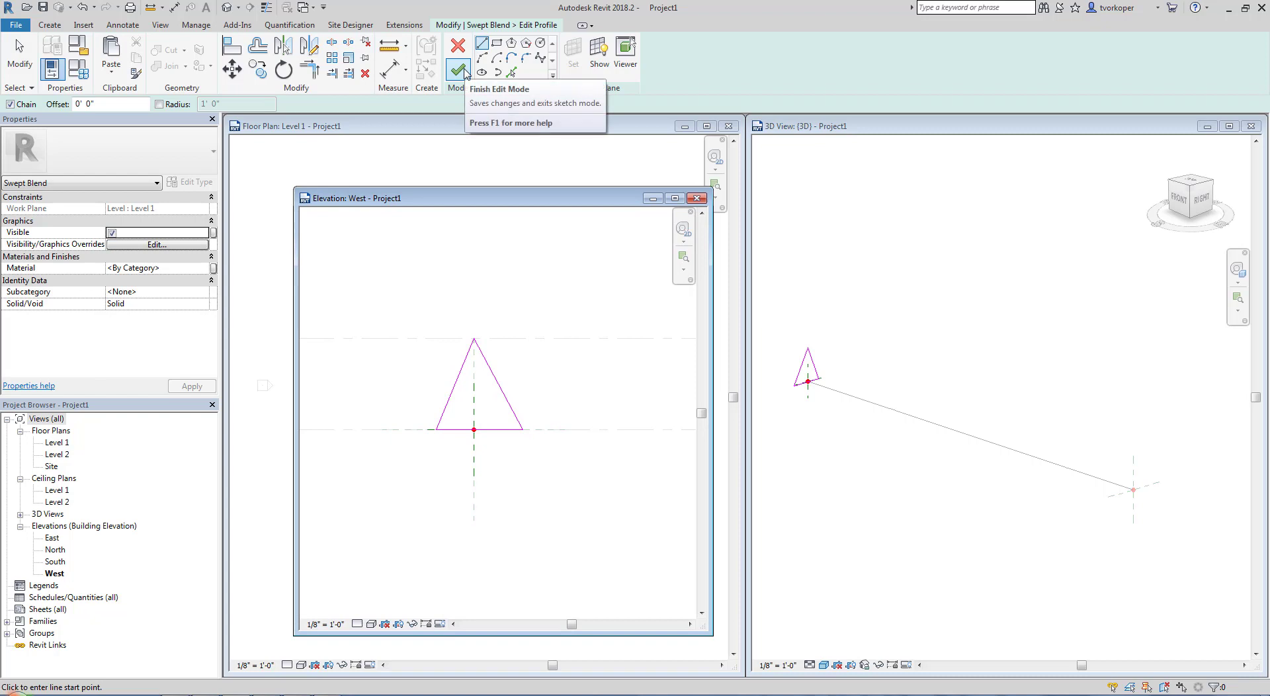
pyautogui.click(465, 70)
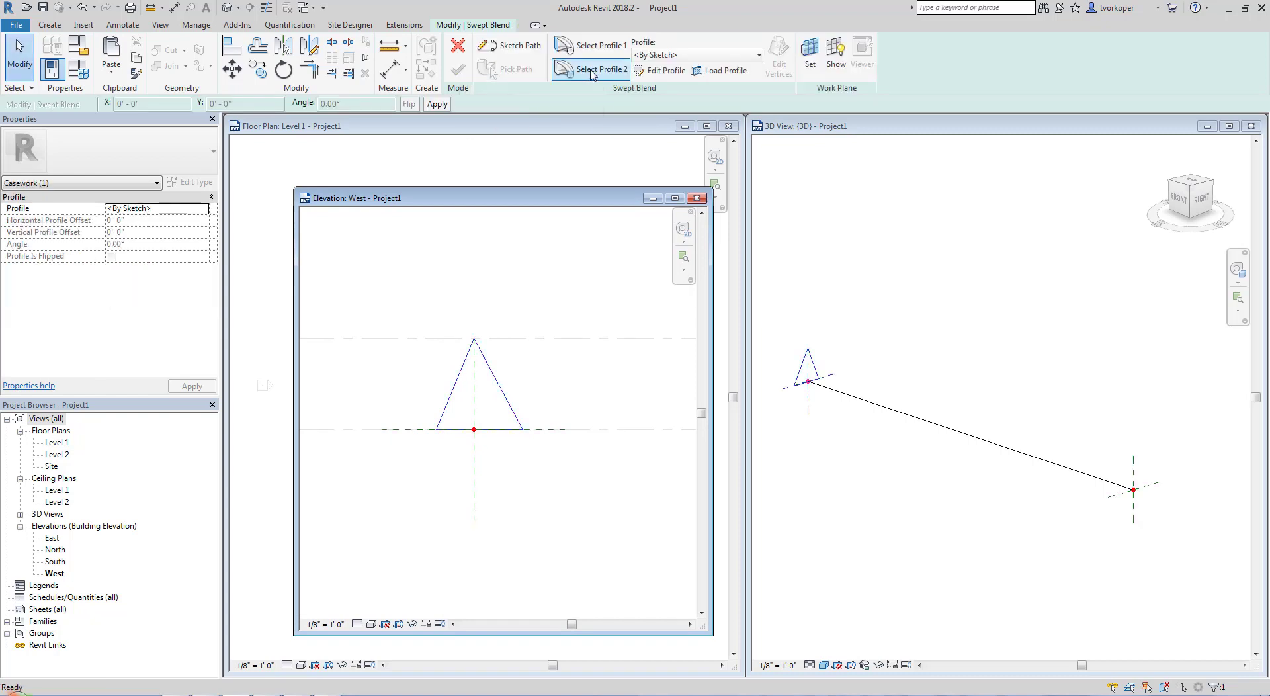
# Sketch the second profile as a rectangle about 9' 6" wide and 10' high, spanning the triangle's base up to Level 2, and finish it
pyautogui.click(592, 73)
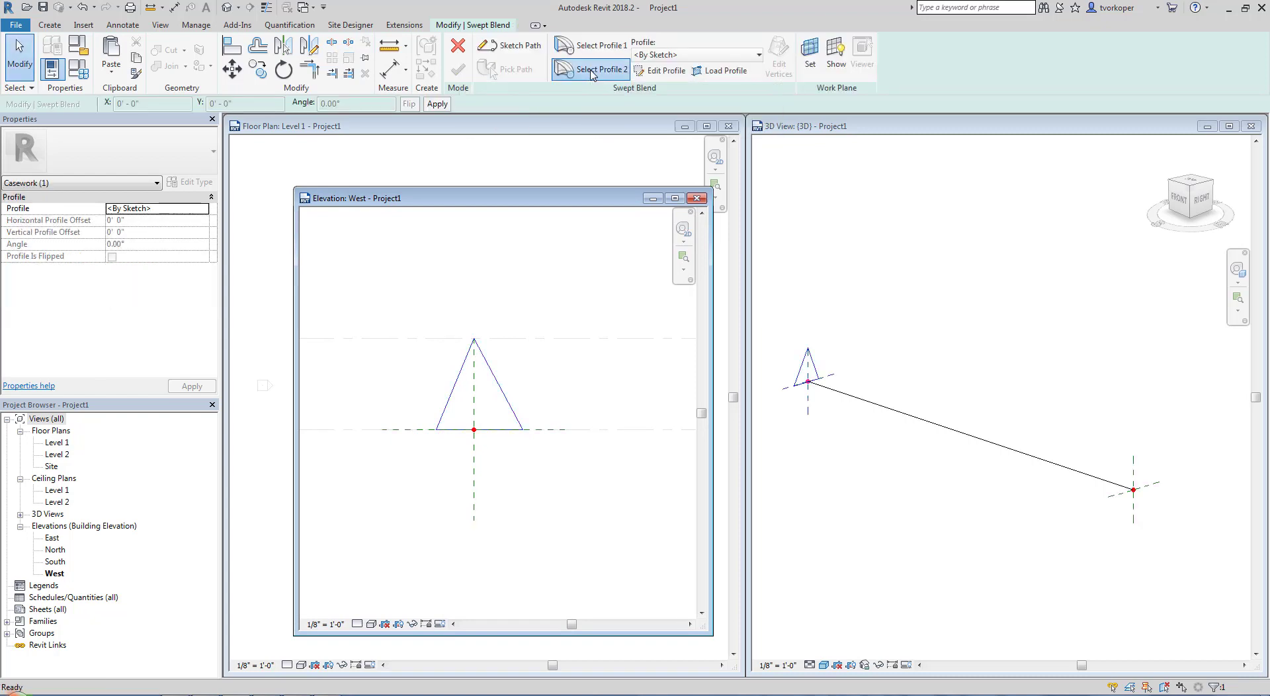
pyautogui.click(658, 70)
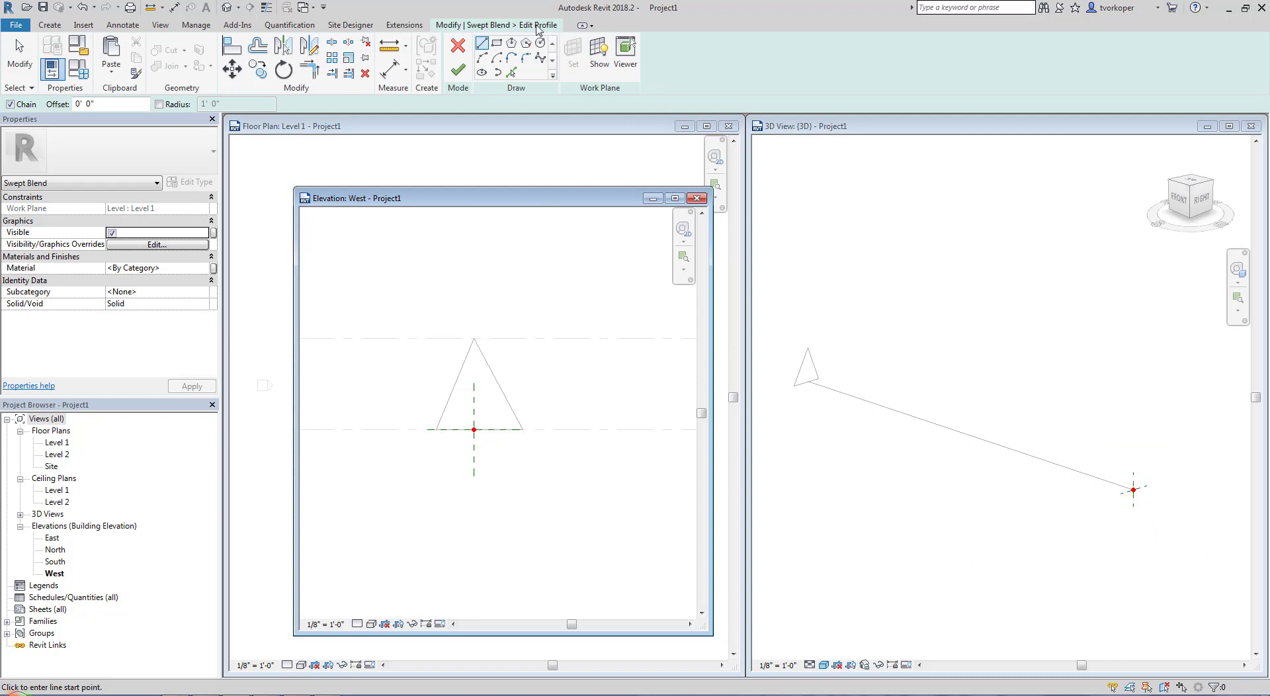
pyautogui.click(497, 43)
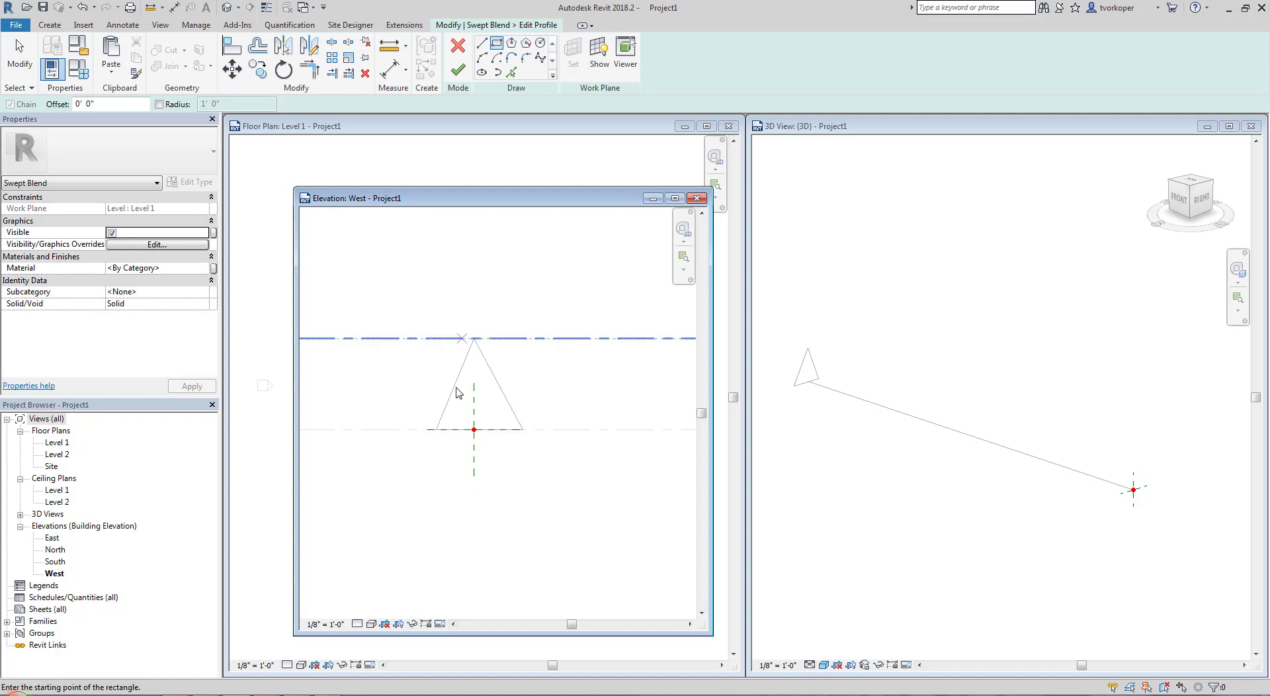
pyautogui.click(436, 430)
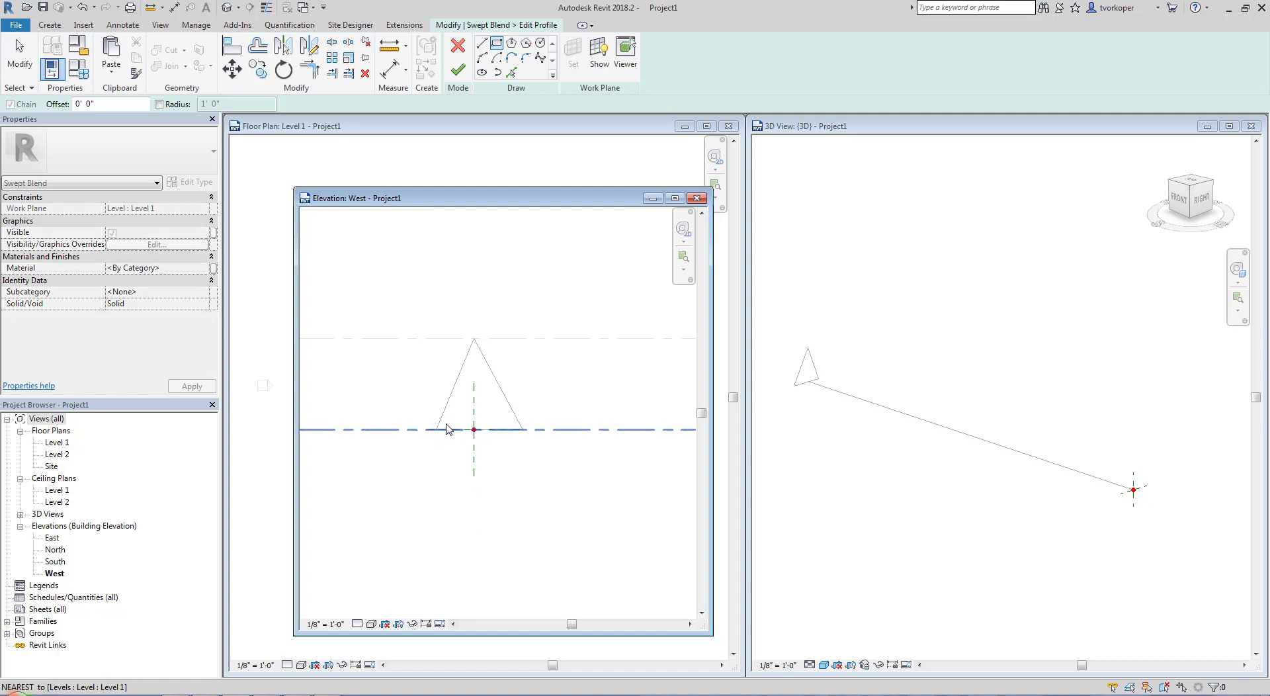
pyautogui.click(523, 339)
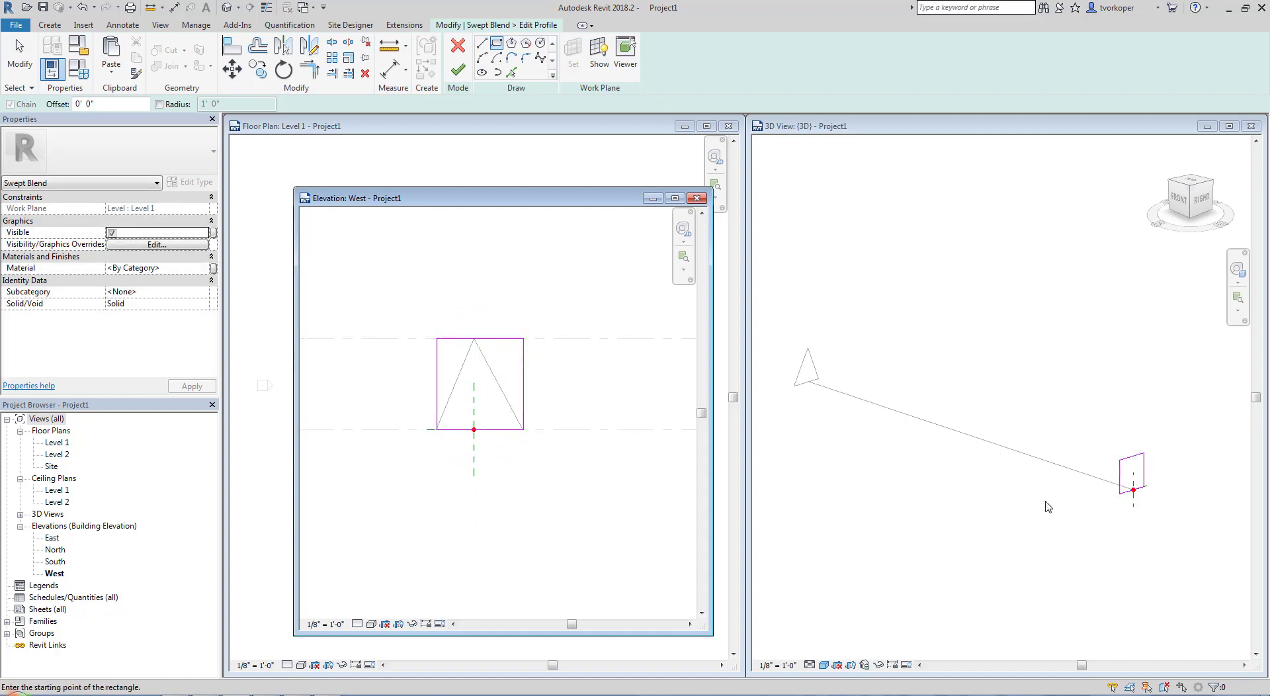
pyautogui.moveTo(1059, 423); pyautogui.dragTo(1160, 521)
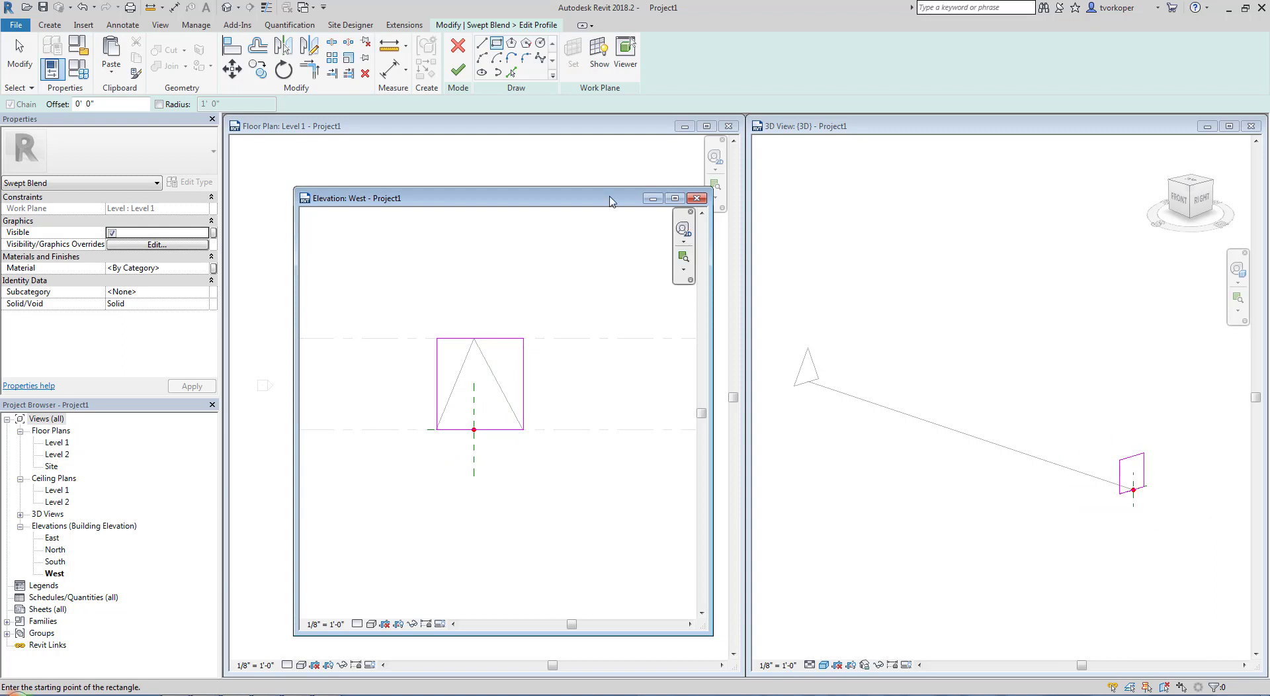
pyautogui.click(461, 69)
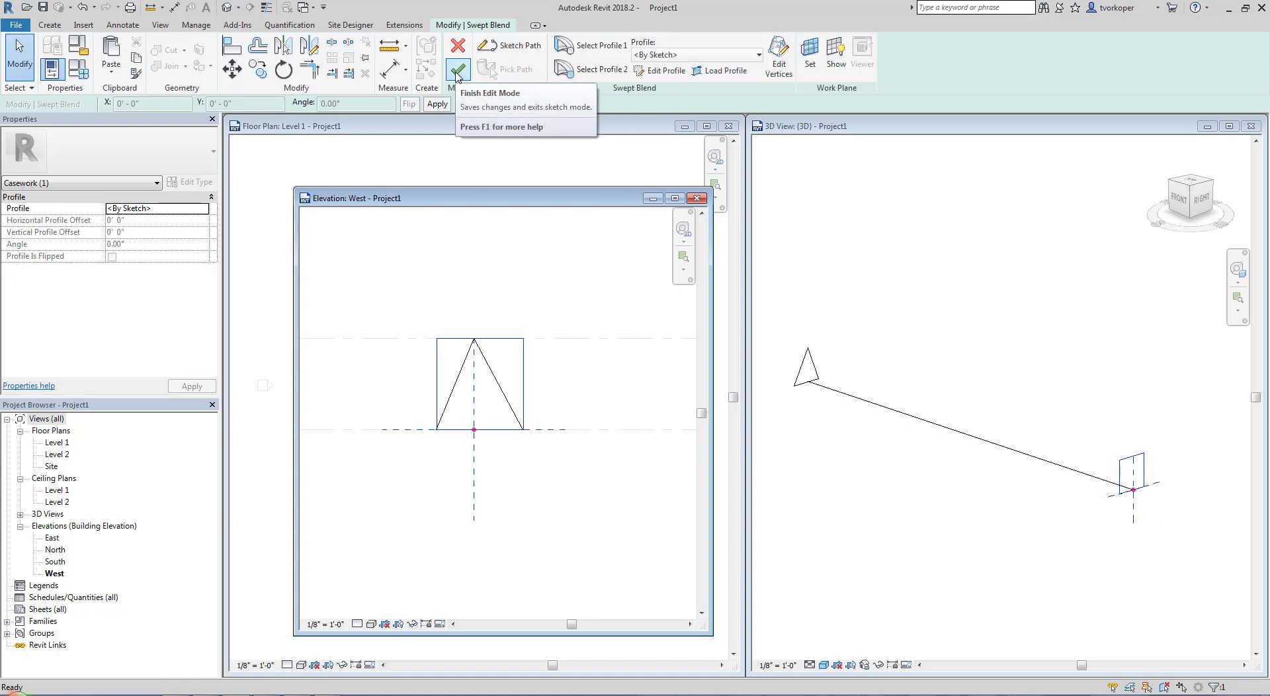
# Finish the swept blend, deselect it and inspect the solid from a higher angle in the 3D view
pyautogui.click(458, 71)
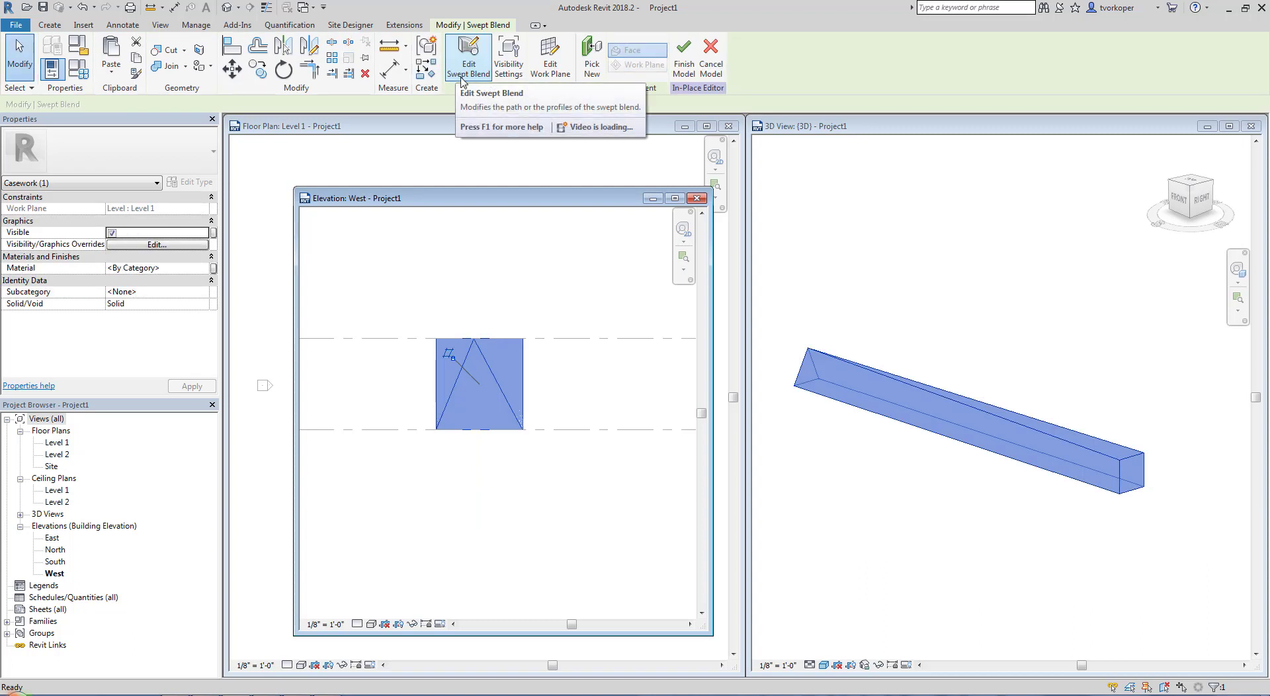
pyautogui.click(840, 287)
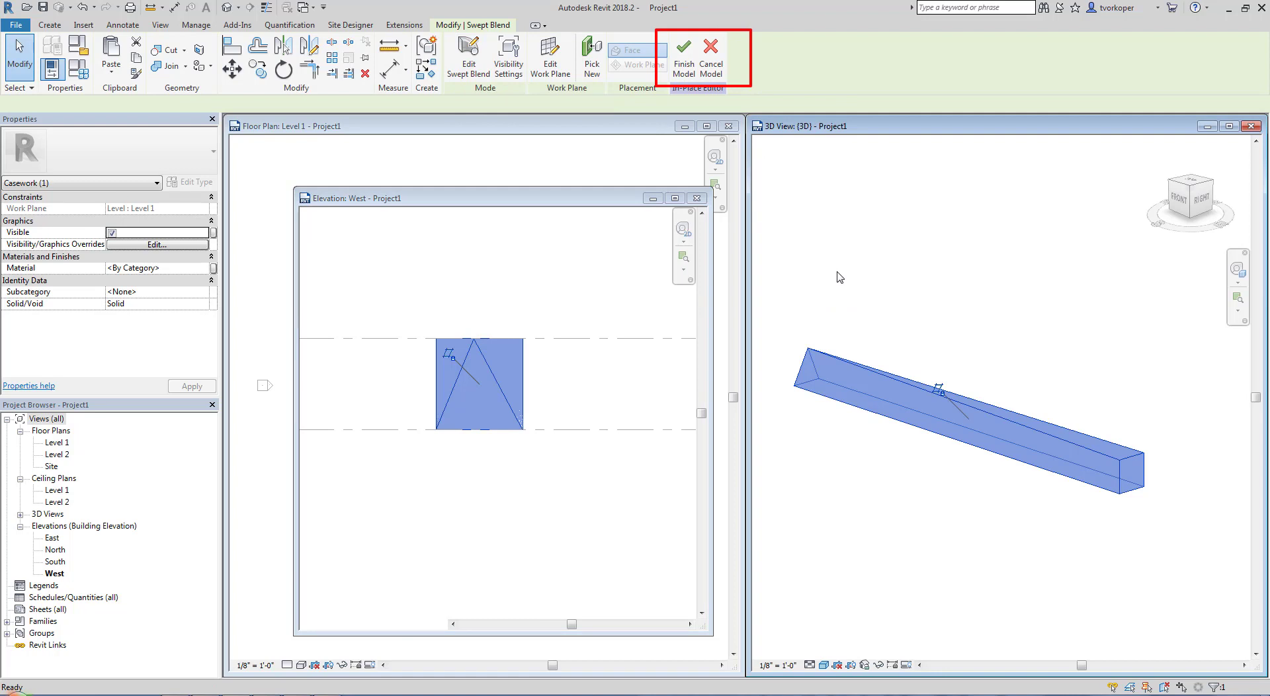
pyautogui.click(873, 281)
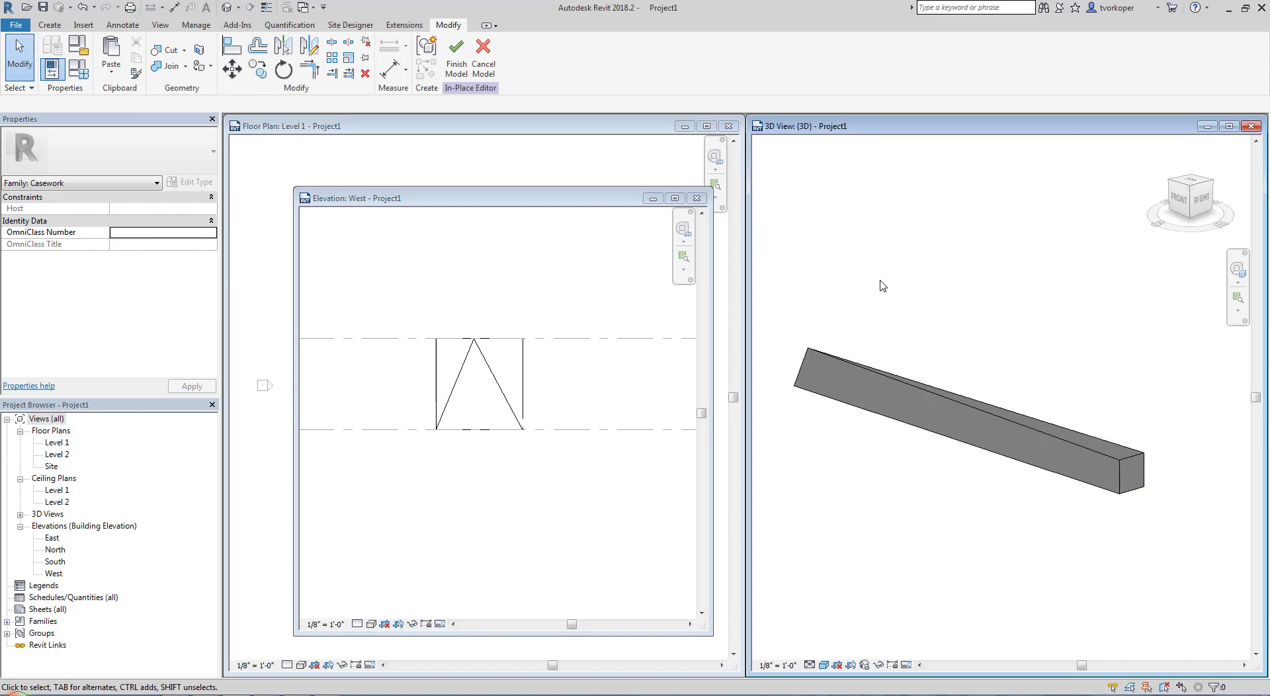
pyautogui.keyDown('shift'); pyautogui.moveTo(882, 293); pyautogui.dragTo(850, 406, button='middle'); pyautogui.keyUp('shift')
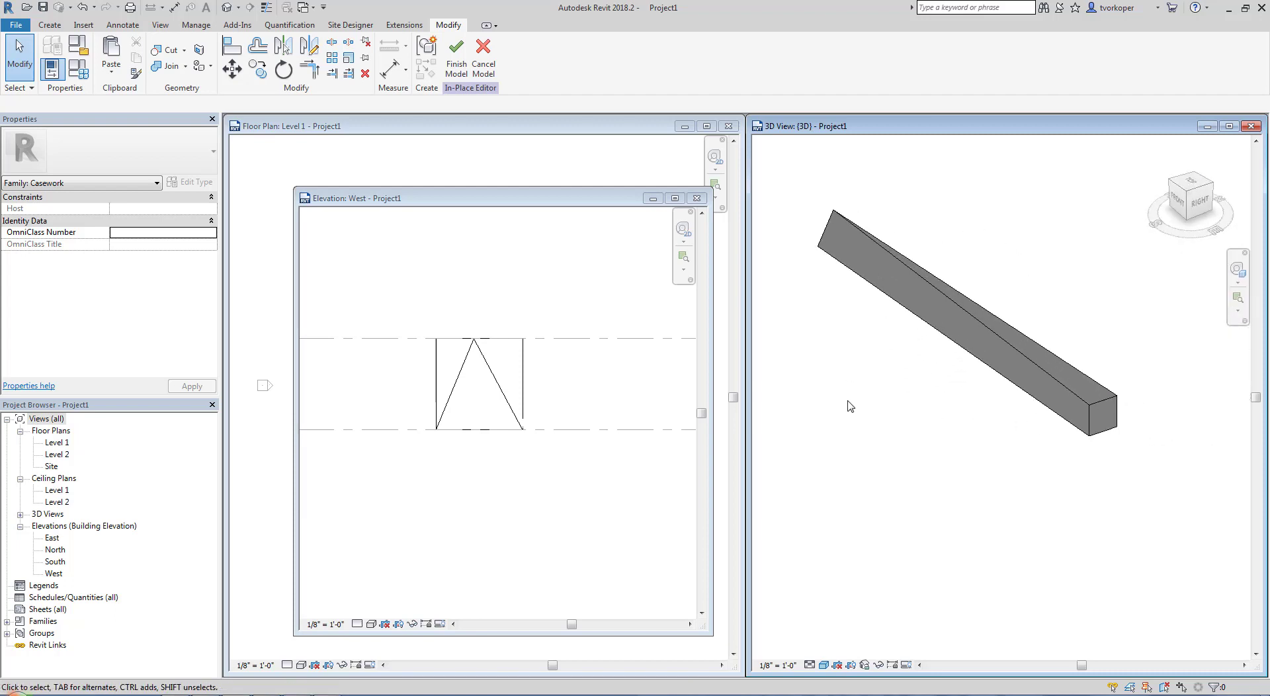
# Close the West elevation view and open the swept blend's path for editing from the Level 1 floor plan
pyautogui.click(696, 200)
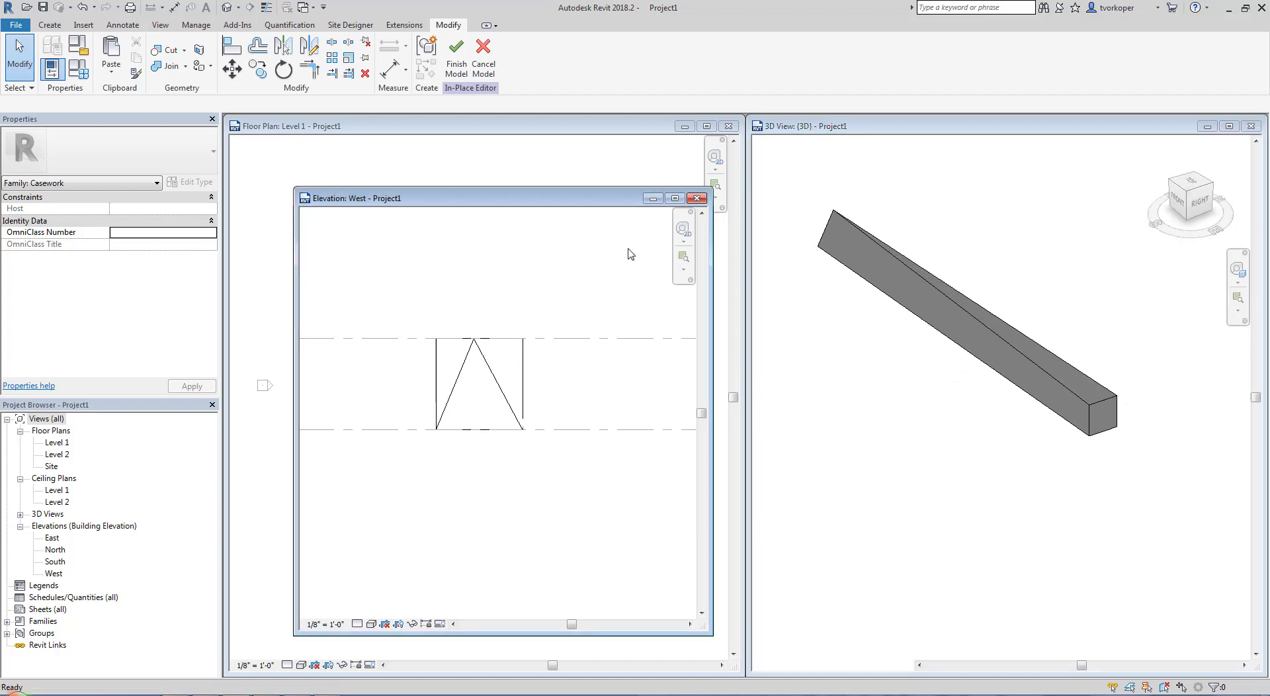
pyautogui.click(535, 314)
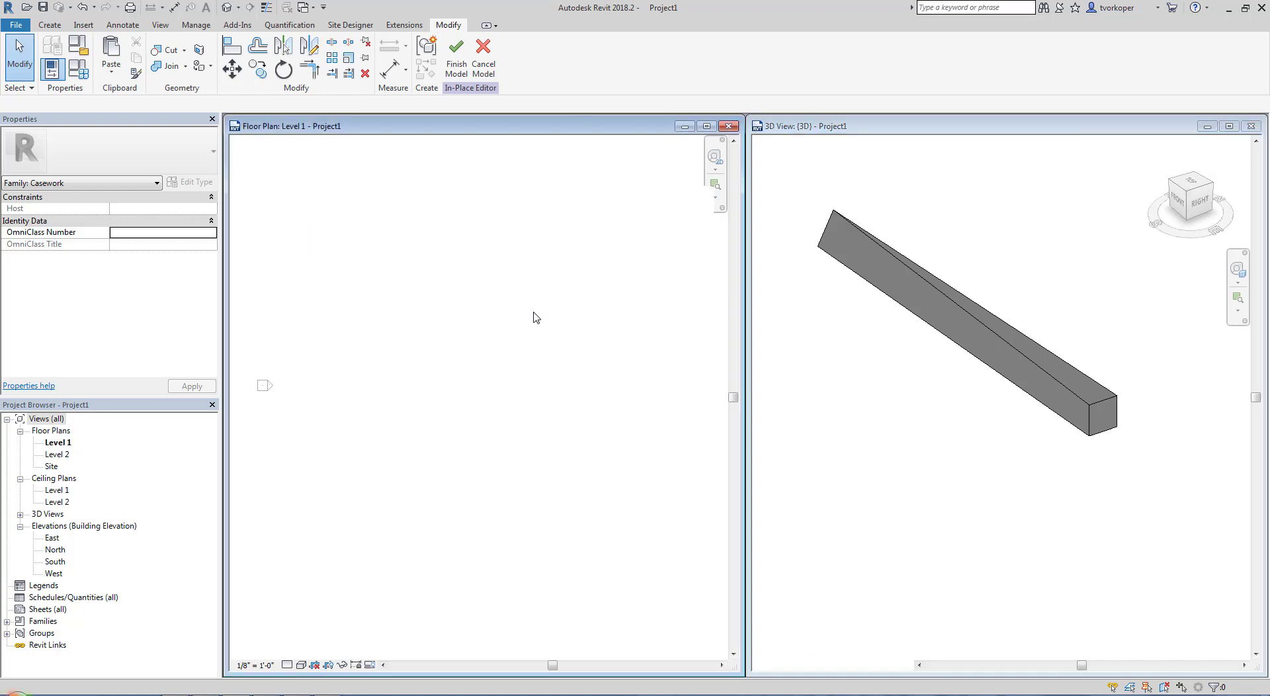
pyautogui.click(514, 381)
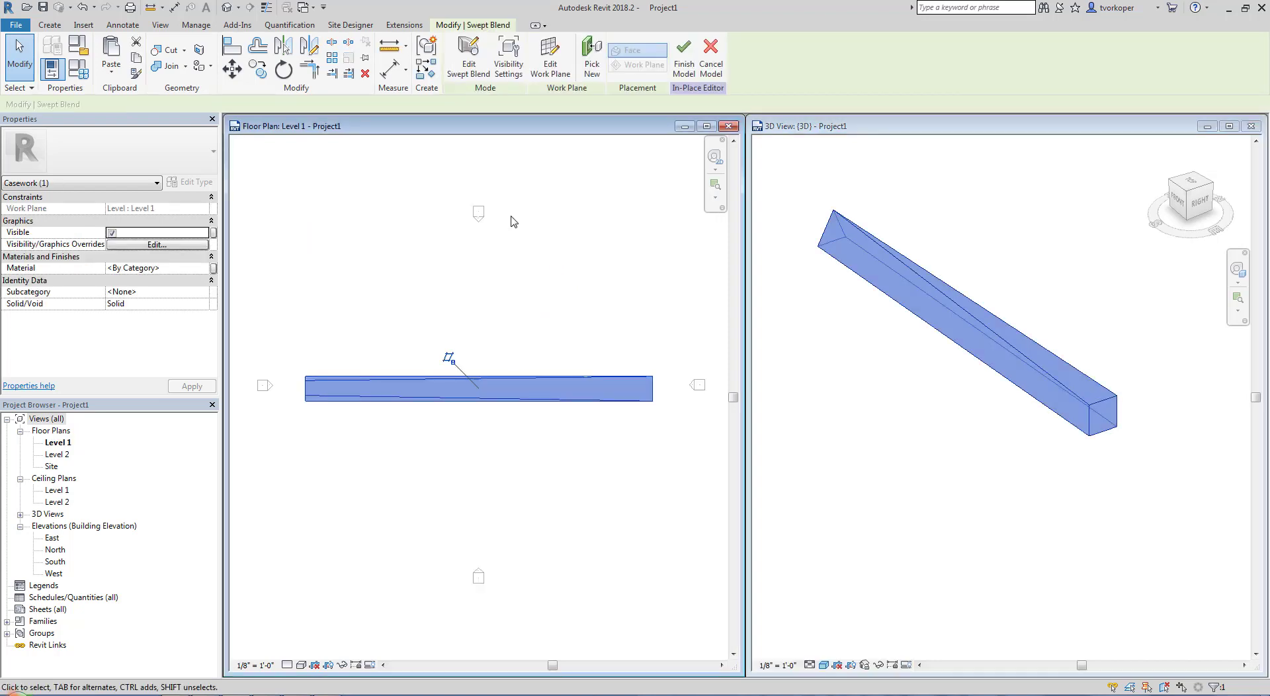
pyautogui.click(471, 70)
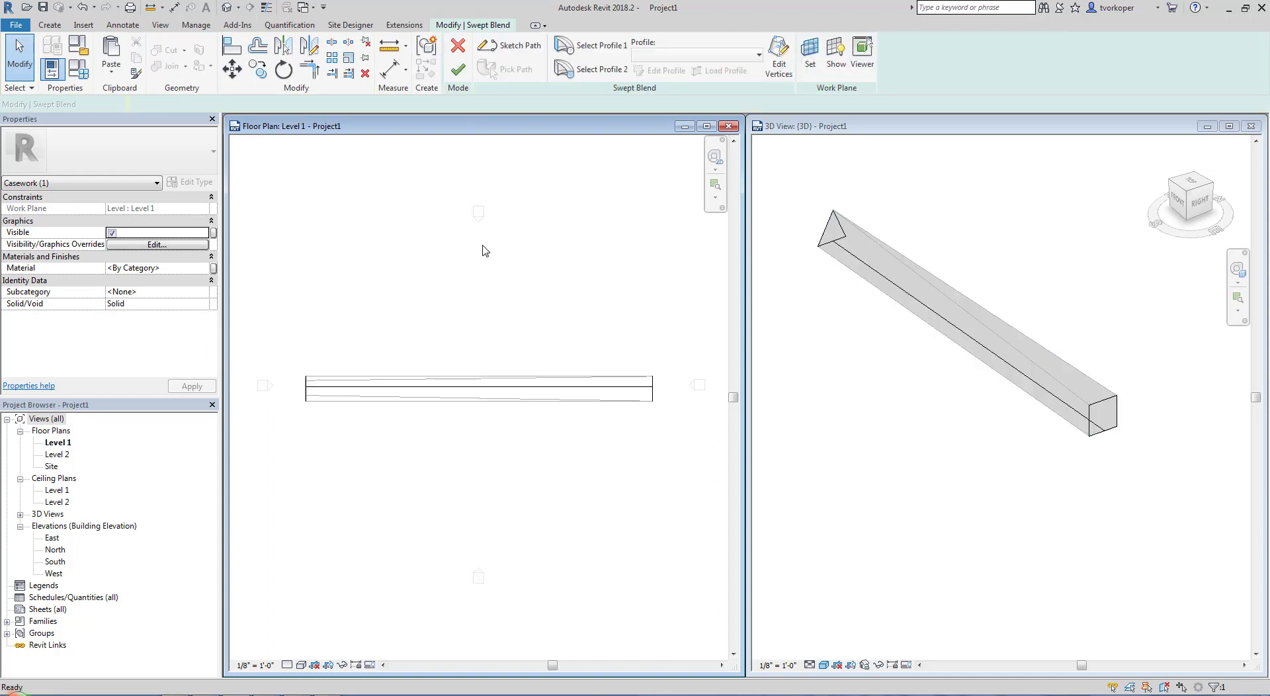
pyautogui.click(482, 386)
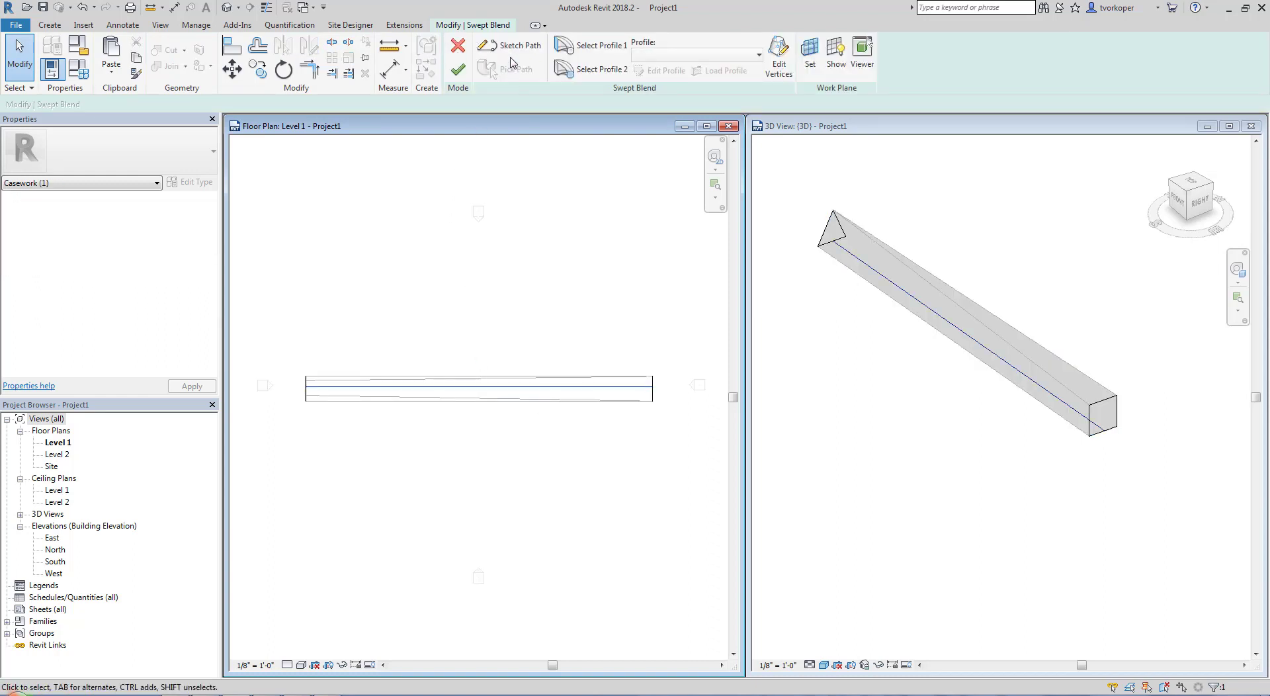
pyautogui.click(513, 47)
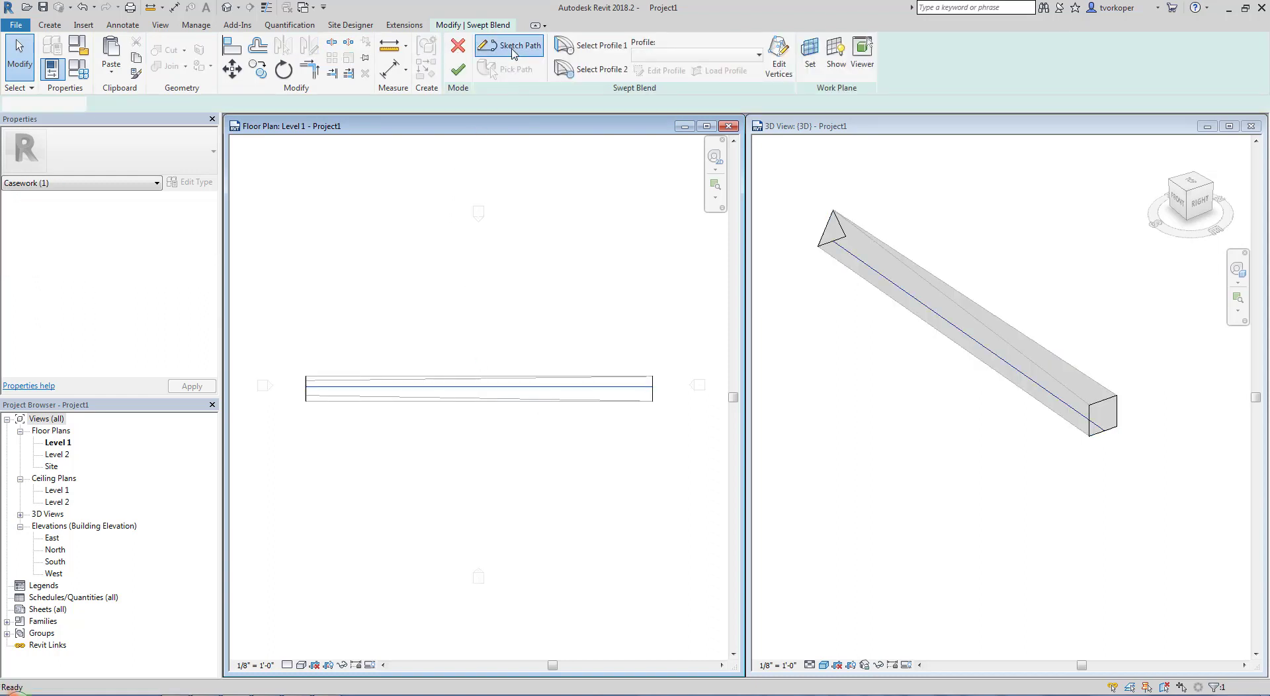
# Replace the straight path with an arc bulging north between the west and east elevation markers, finish the swept blend and inspect it in 3D
pyautogui.click(455, 389)
pyautogui.press('Delete')
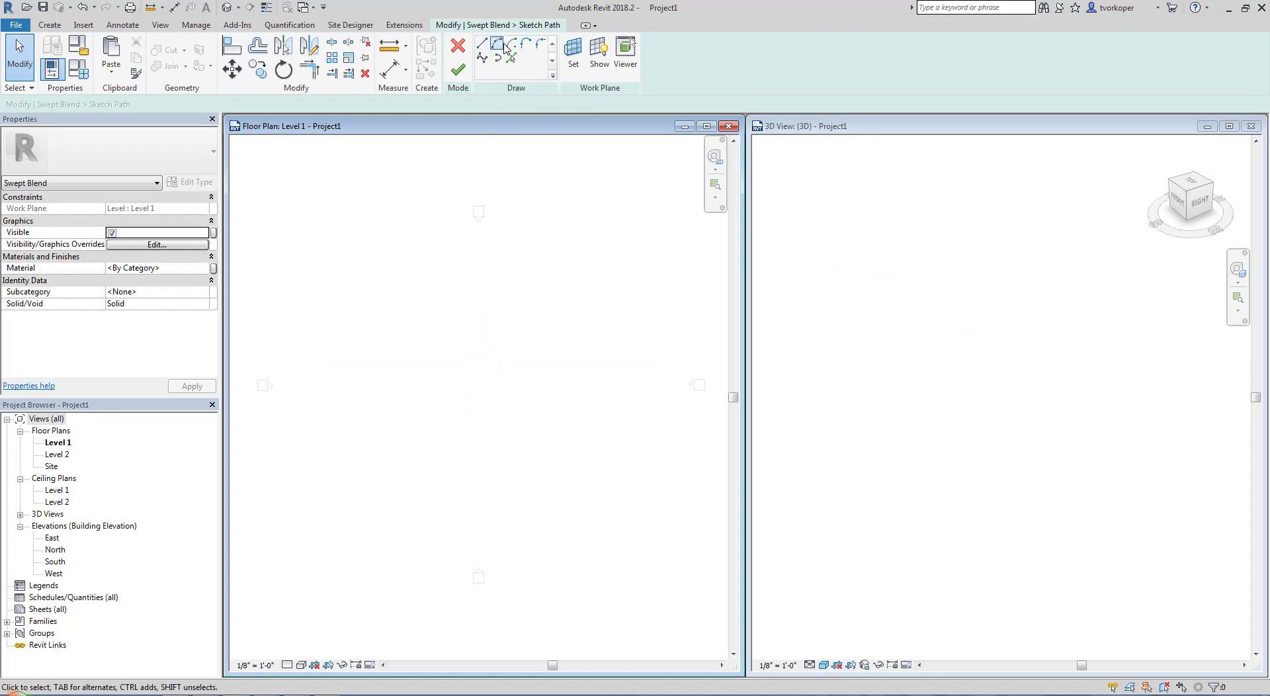
pyautogui.click(498, 48)
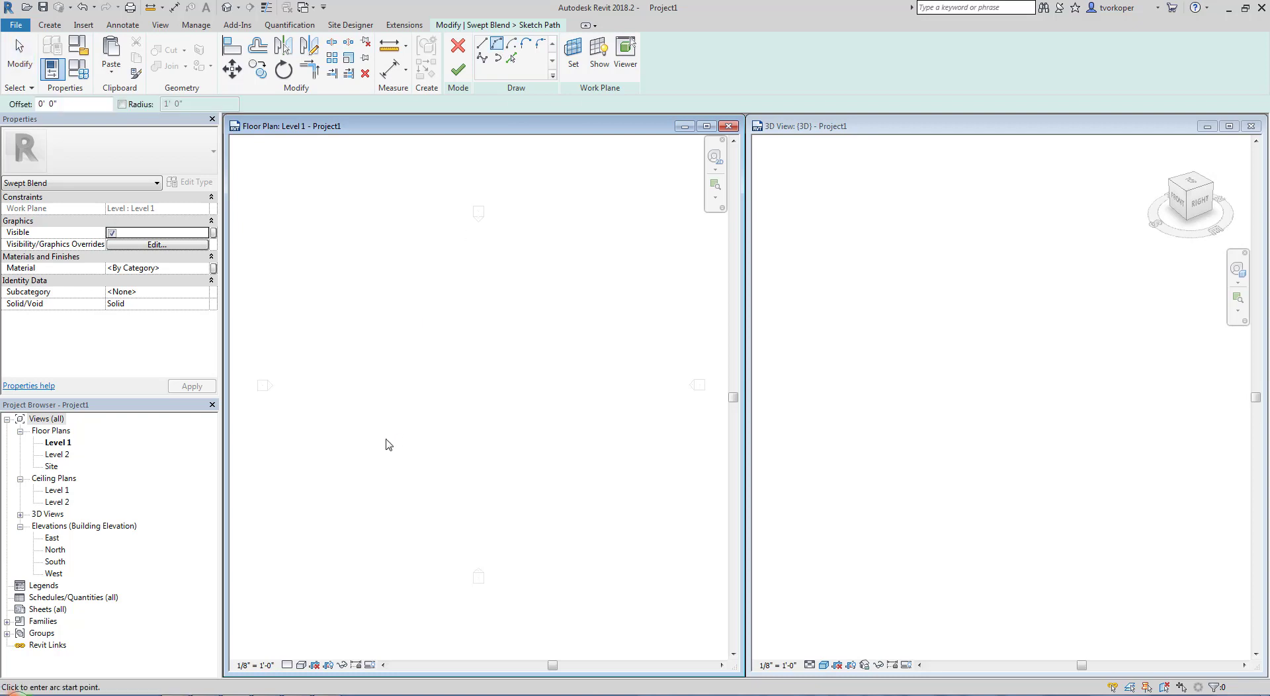
pyautogui.click(297, 390)
pyautogui.click(672, 391)
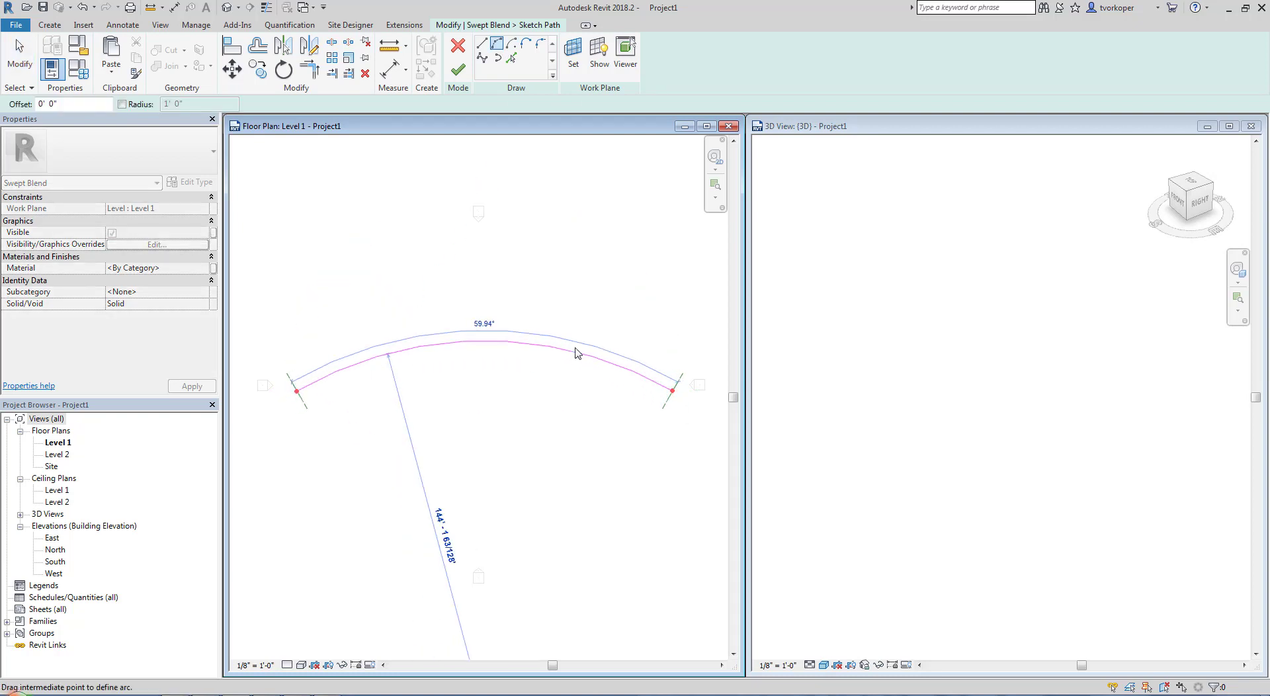
pyautogui.click(553, 309)
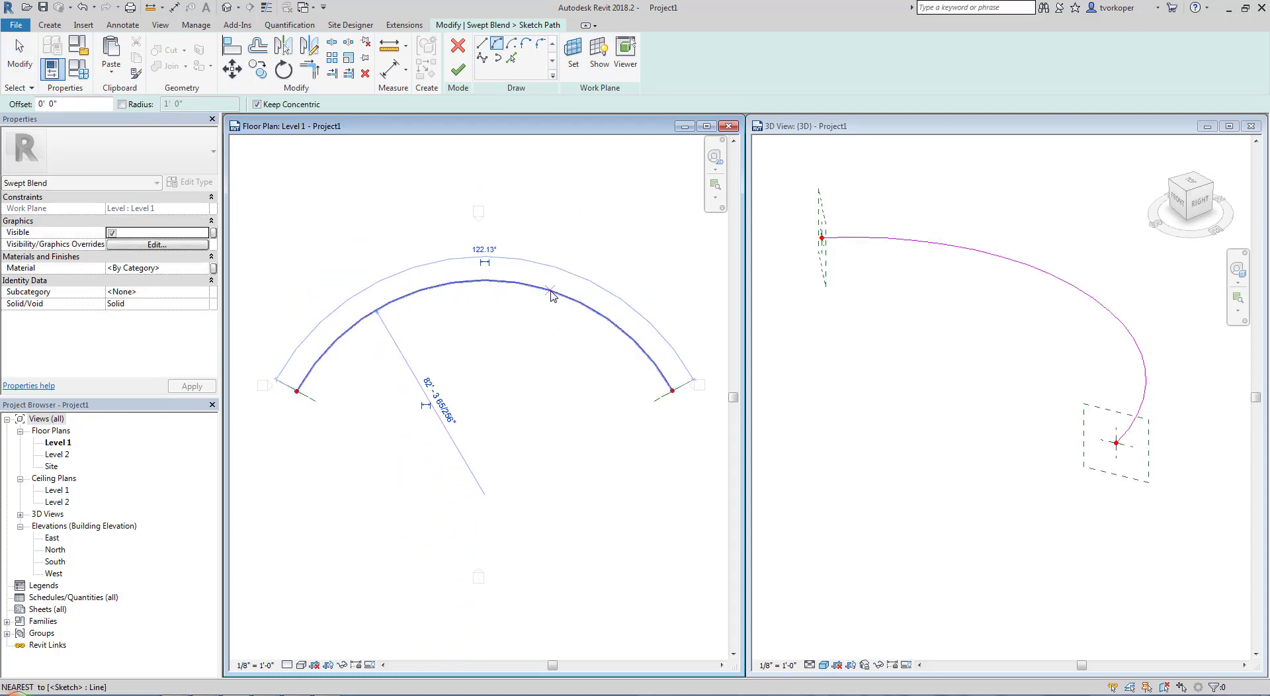
pyautogui.click(465, 77)
pyautogui.click(459, 70)
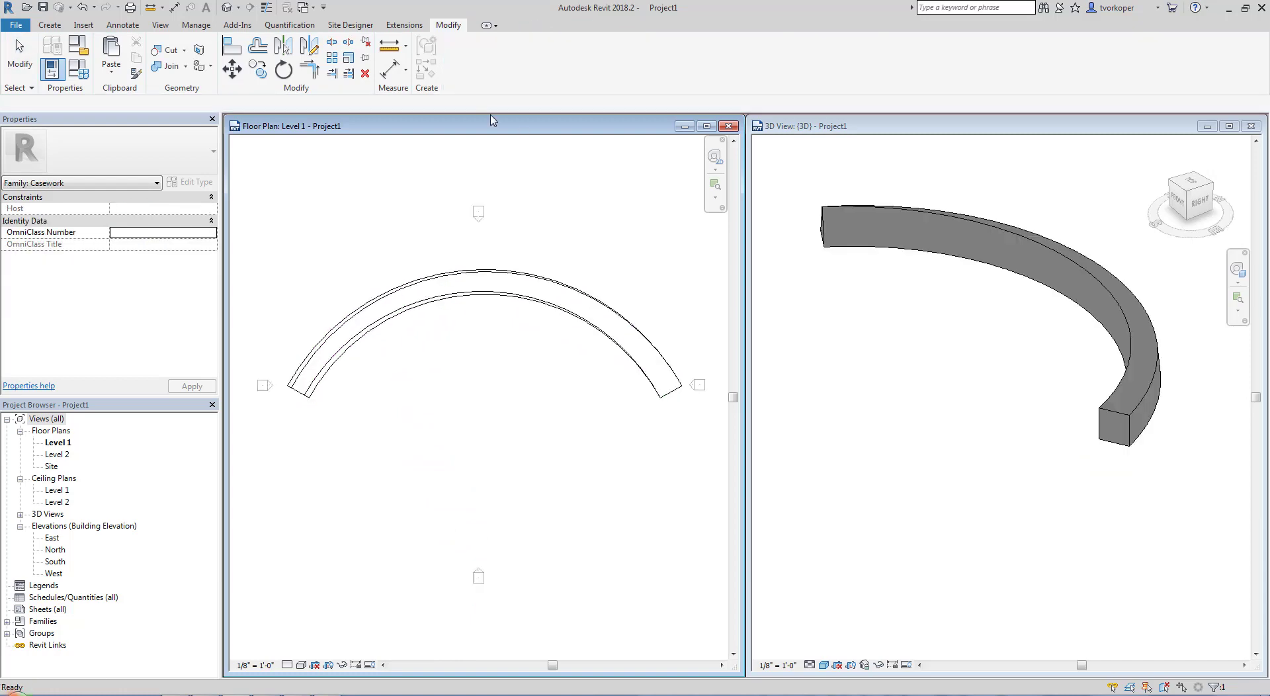
pyautogui.click(834, 434)
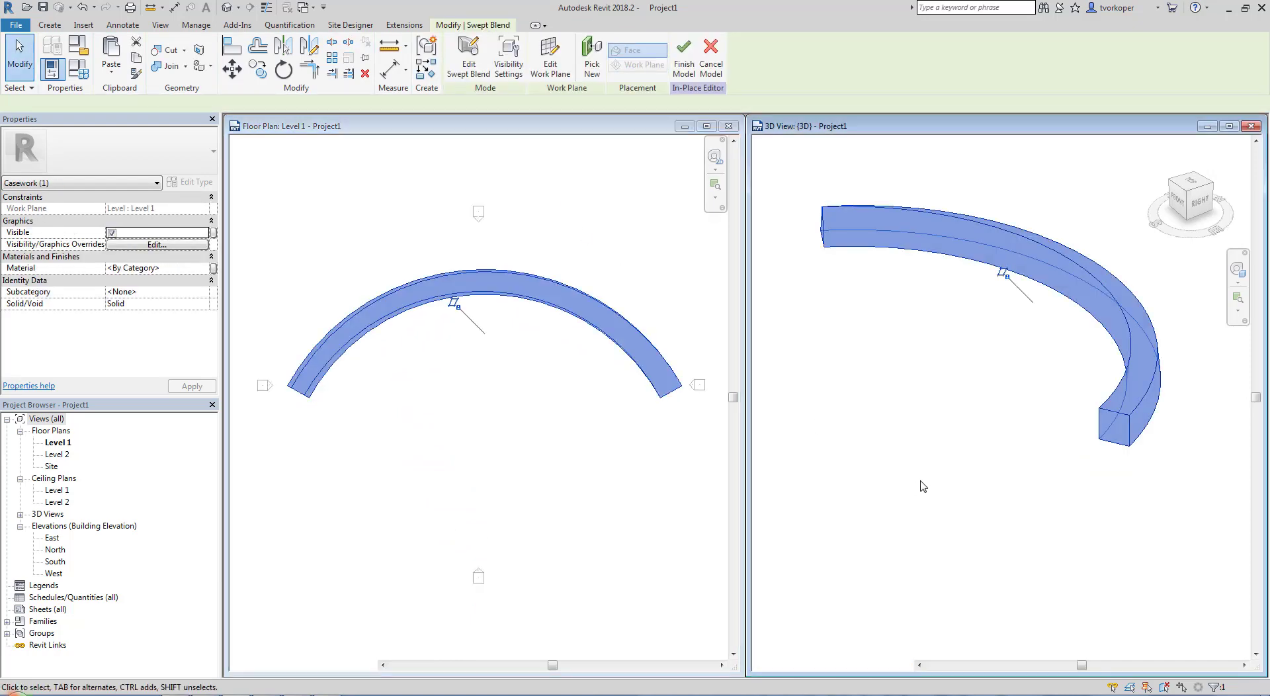
pyautogui.keyDown('shift'); pyautogui.moveTo(906, 489); pyautogui.dragTo(836, 480, button='middle'); pyautogui.keyUp('shift')
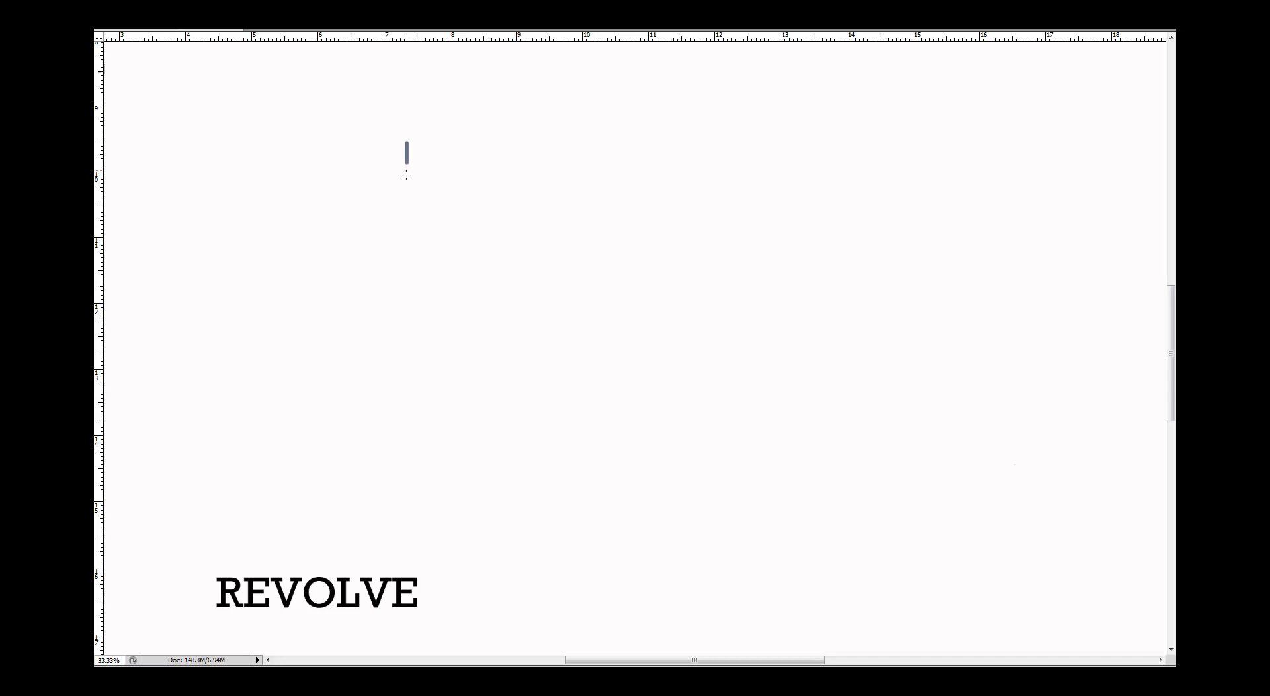
# On the REVOLVE drawing canvas, draw a dashed vertical axis, a notched half profile beside it and a rotation arrow around the axis
pyautogui.moveTo(406, 174); pyautogui.dragTo(403, 319)
pyautogui.moveTo(401, 374); pyautogui.dragTo(398, 493)
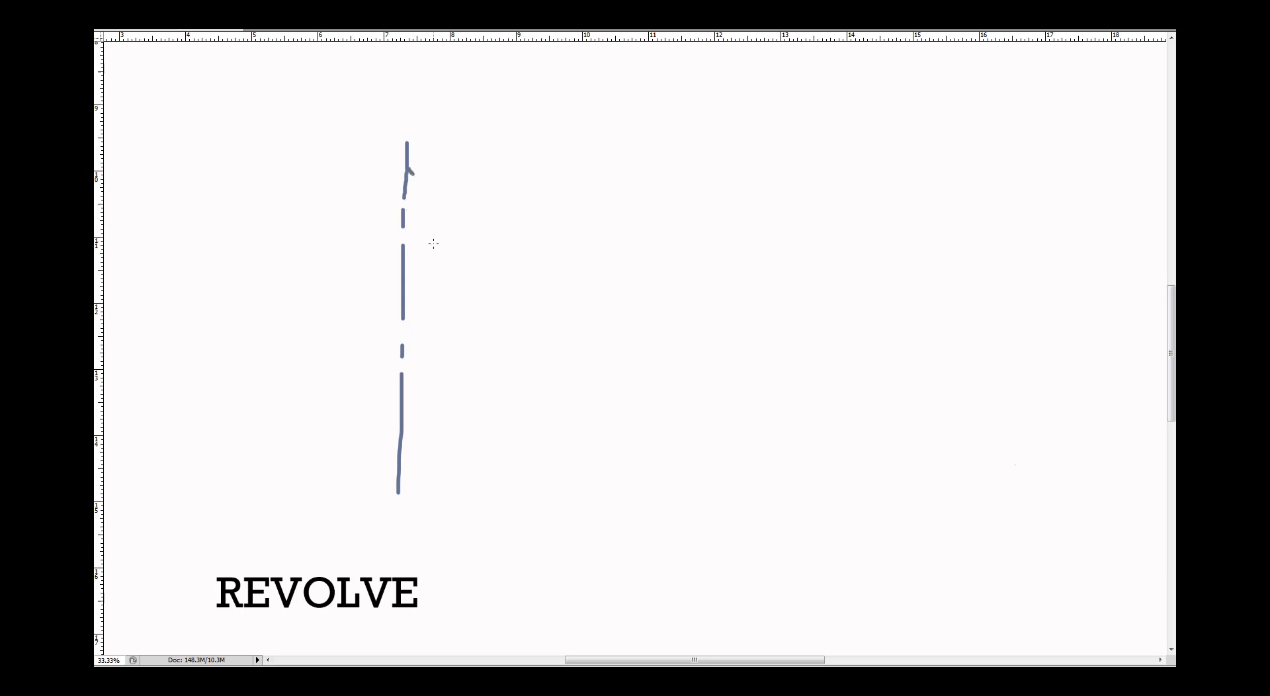
pyautogui.moveTo(405, 174)
pyautogui.mouseDown()
pyautogui.moveTo(427, 252)
pyautogui.moveTo(477, 172)
pyautogui.moveTo(503, 225)
pyautogui.moveTo(499, 321)
pyautogui.moveTo(475, 397)
pyautogui.moveTo(407, 474)
pyautogui.mouseUp()
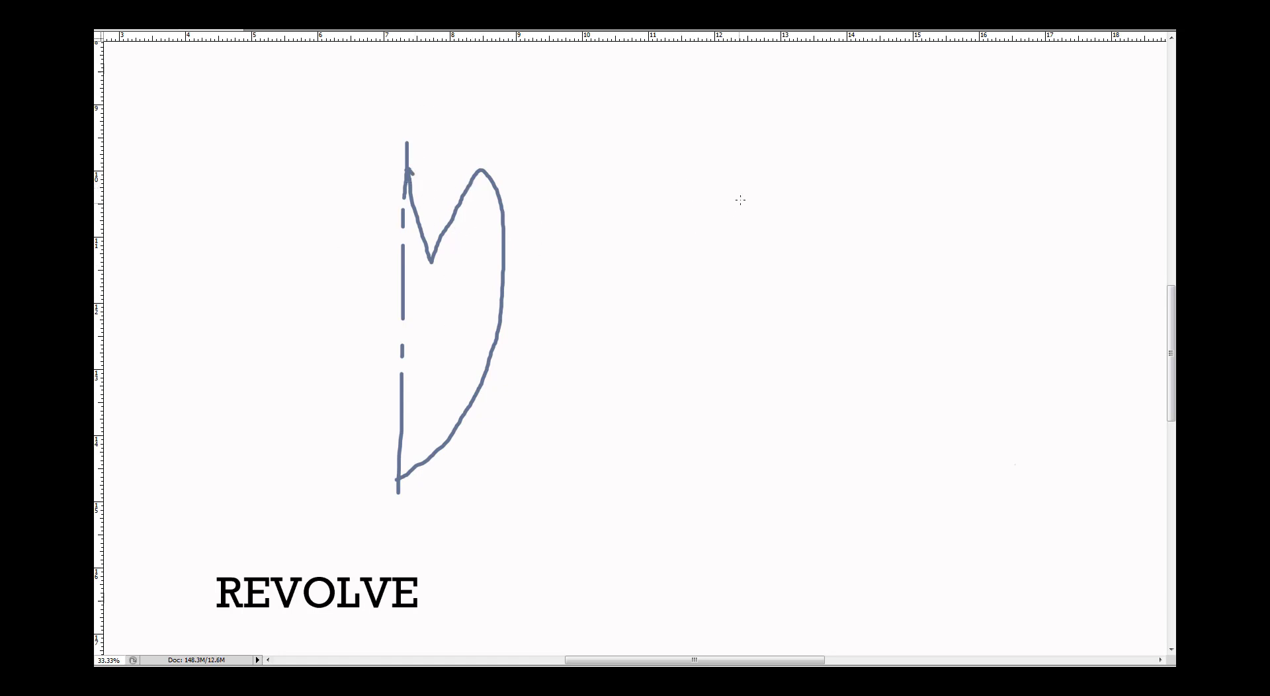
pyautogui.moveTo(472, 146)
pyautogui.mouseDown()
pyautogui.moveTo(355, 132)
pyautogui.moveTo(375, 182)
pyautogui.mouseUp()
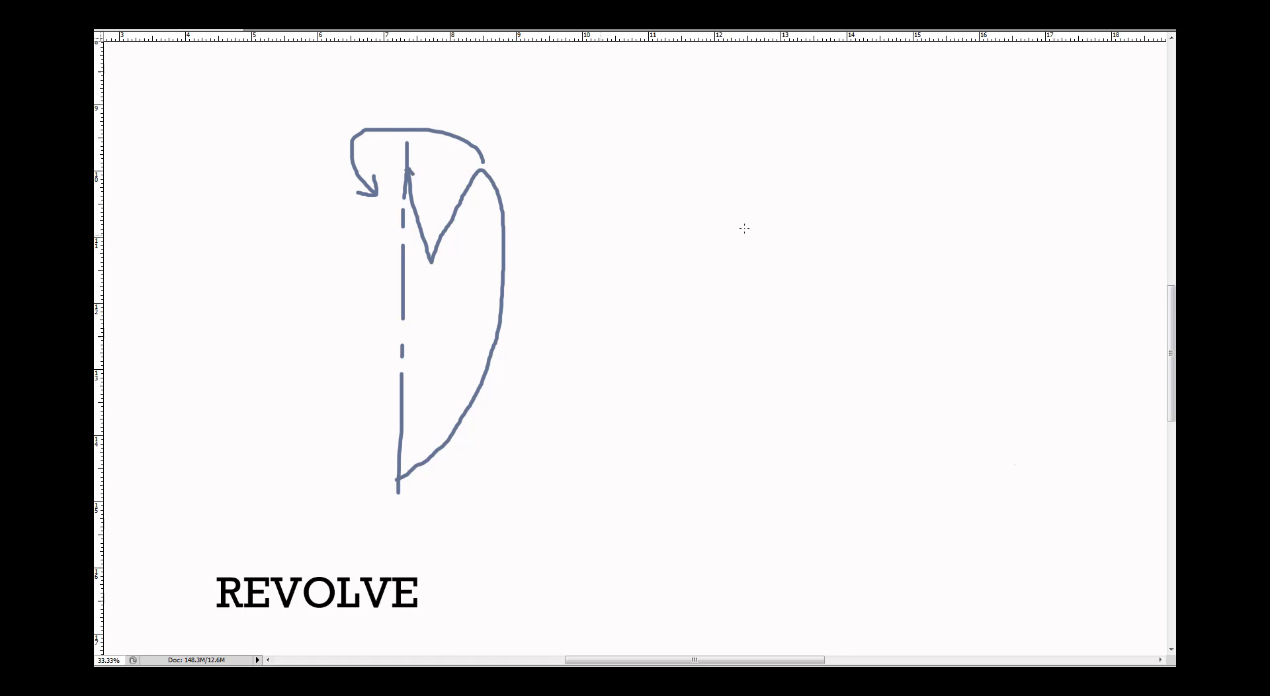
# Beside the profile, draw the revolved solid with an outer and inner ring, a body tapering to a point and its internal lines
pyautogui.moveTo(846, 185)
pyautogui.mouseDown()
pyautogui.moveTo(791, 177)
pyautogui.moveTo(766, 260)
pyautogui.moveTo(890, 257)
pyautogui.moveTo(855, 187)
pyautogui.mouseUp()
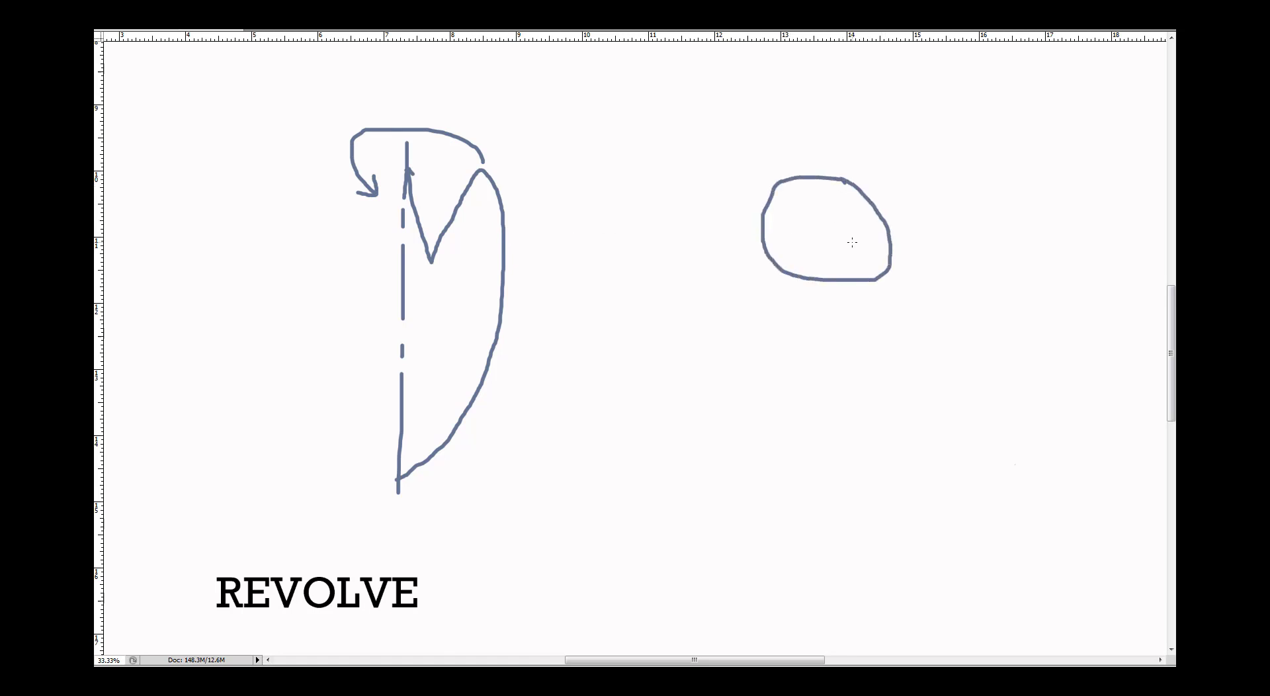
pyautogui.moveTo(852, 242)
pyautogui.mouseDown()
pyautogui.moveTo(856, 216)
pyautogui.moveTo(809, 199)
pyautogui.moveTo(798, 250)
pyautogui.moveTo(863, 237)
pyautogui.mouseUp()
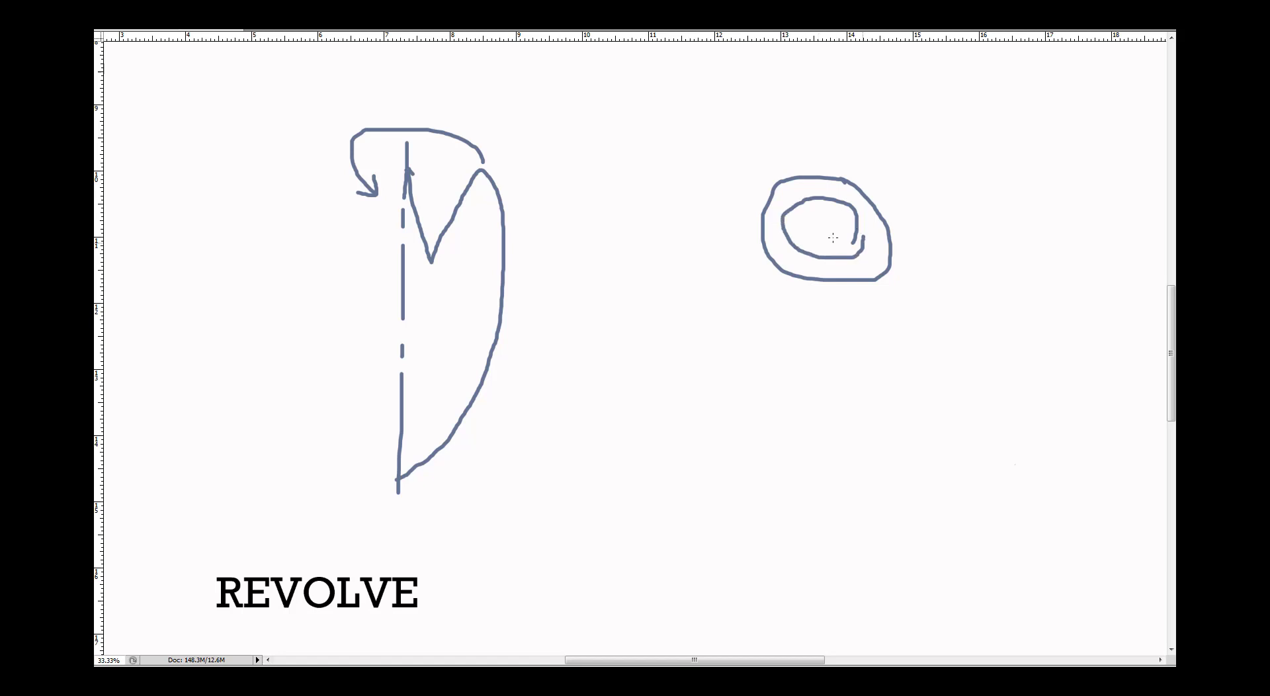
pyautogui.moveTo(765, 240)
pyautogui.mouseDown()
pyautogui.moveTo(780, 466)
pyautogui.moveTo(835, 380)
pyautogui.moveTo(864, 275)
pyautogui.moveTo(881, 271)
pyautogui.mouseUp()
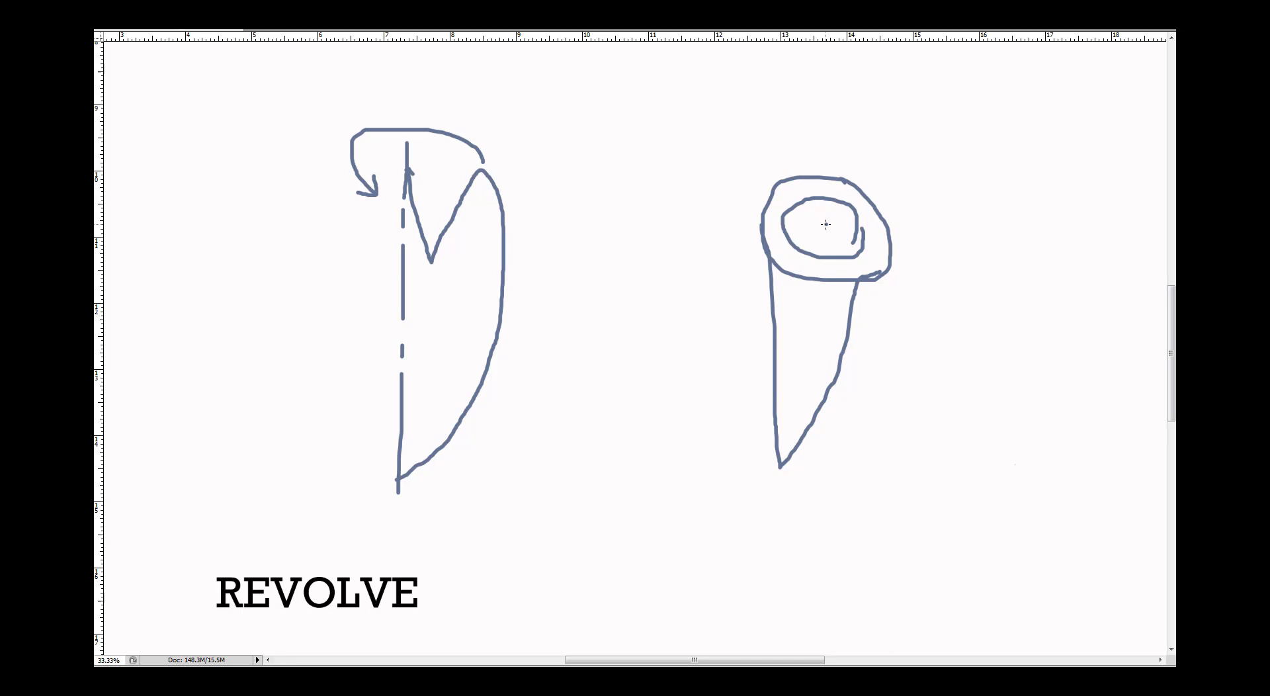
pyautogui.moveTo(825, 235); pyautogui.dragTo(824, 241)
pyautogui.moveTo(825, 245); pyautogui.dragTo(827, 300)
pyautogui.moveTo(827, 307); pyautogui.dragTo(828, 320)
pyautogui.moveTo(790, 312); pyautogui.dragTo(794, 303)
pyautogui.moveTo(801, 291); pyautogui.dragTo(809, 259)
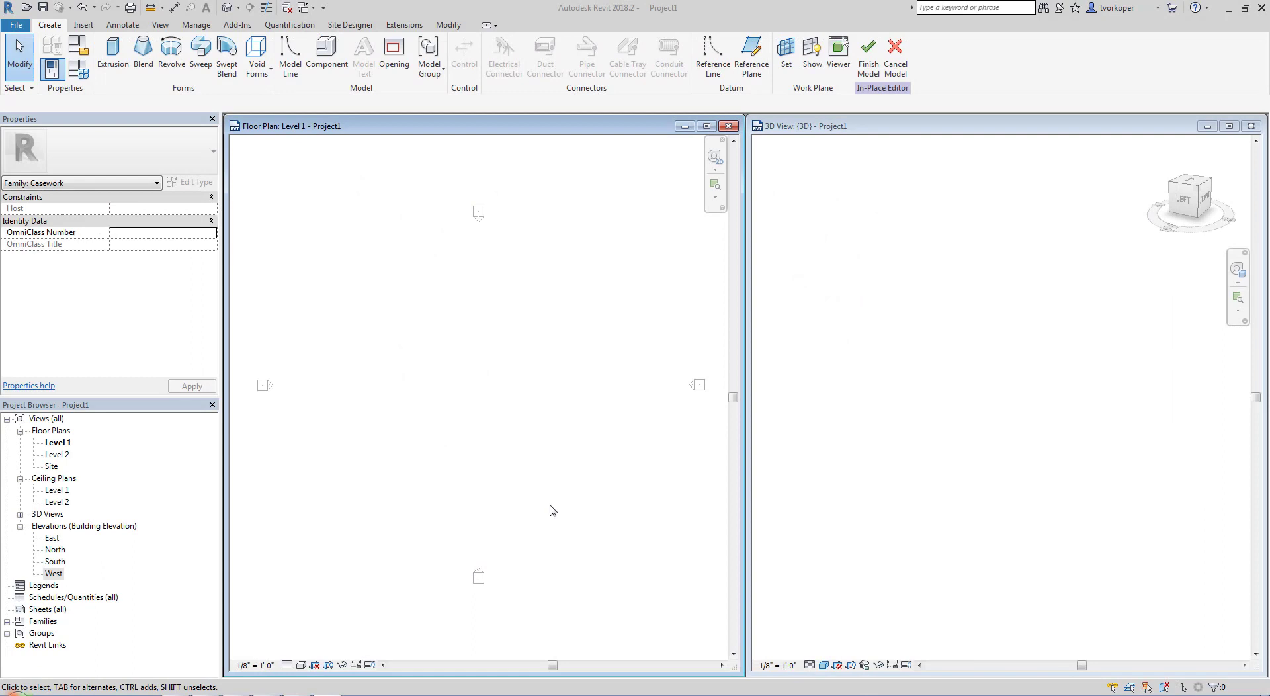
# Back in Revit, start a Revolve and sketch its vertical axis line midway between the elevation markers in the Level 1 floor plan
pyautogui.hotkey('ctrl', 'shift', 'd')
pyautogui.moveTo(139, 25); pyautogui.dragTo(209, 79)
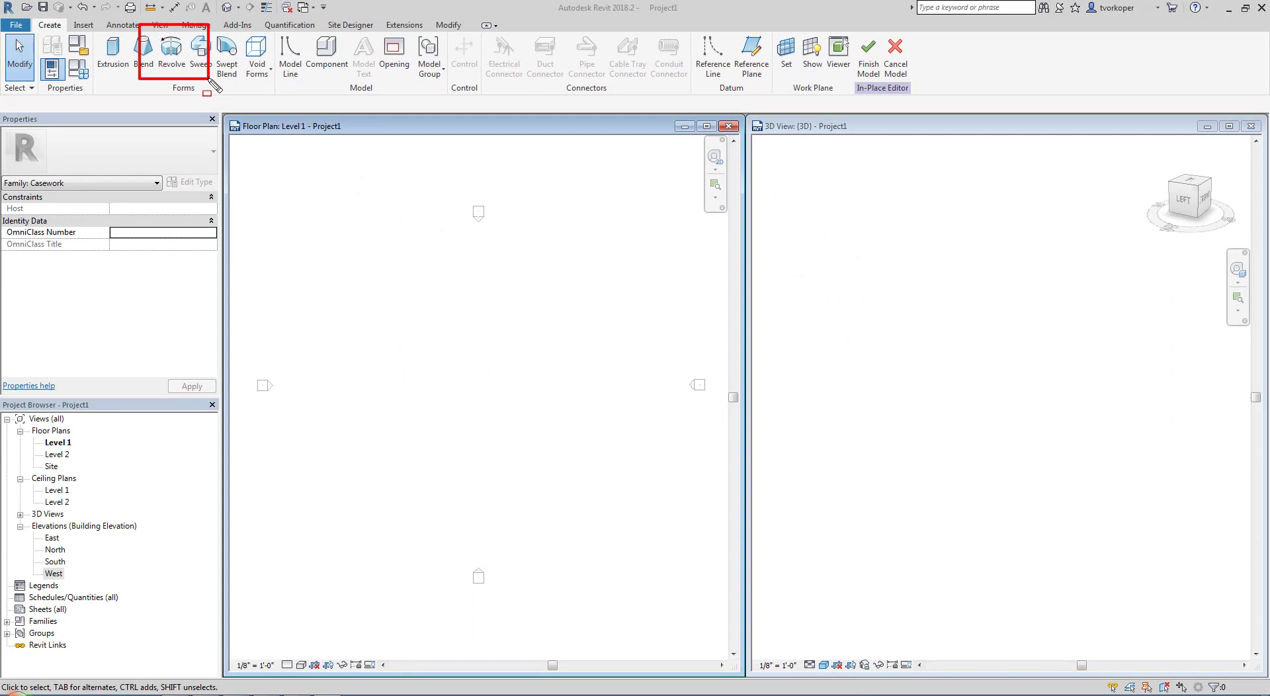
pyautogui.press('Escape')
pyautogui.click(171, 53)
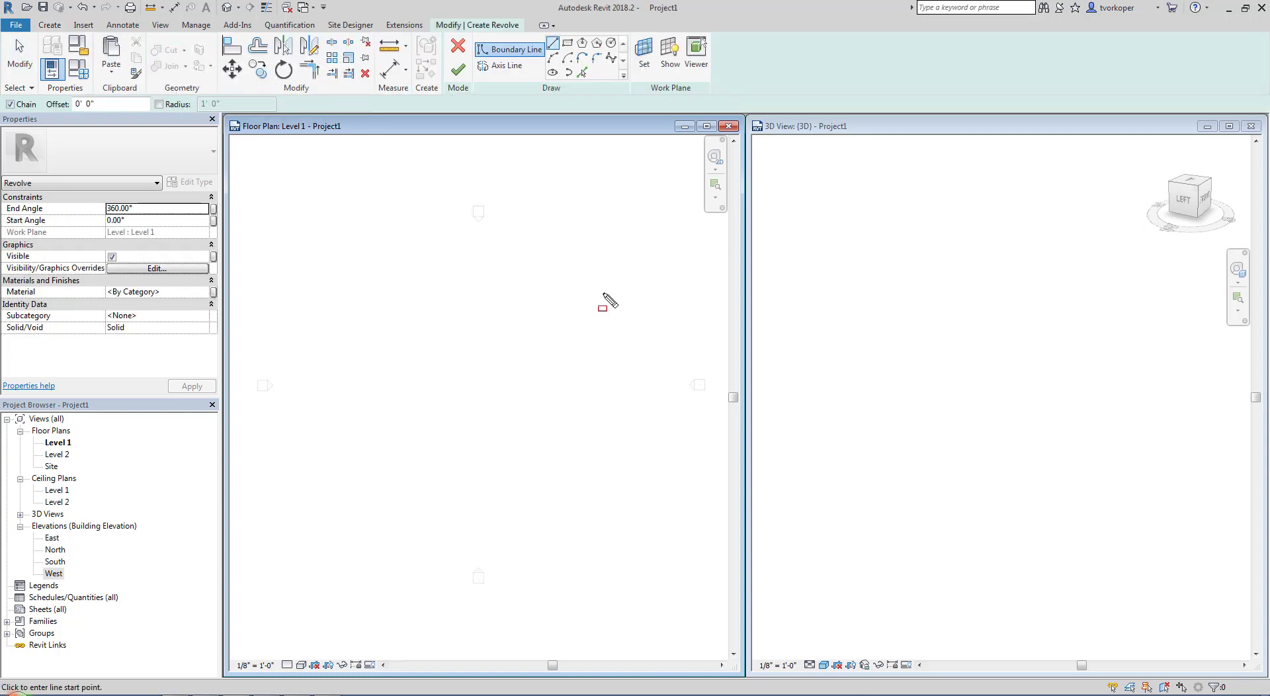
pyautogui.hotkey('ctrl', 'shift', 'd')
pyautogui.moveTo(465, 30); pyautogui.dragTo(555, 90)
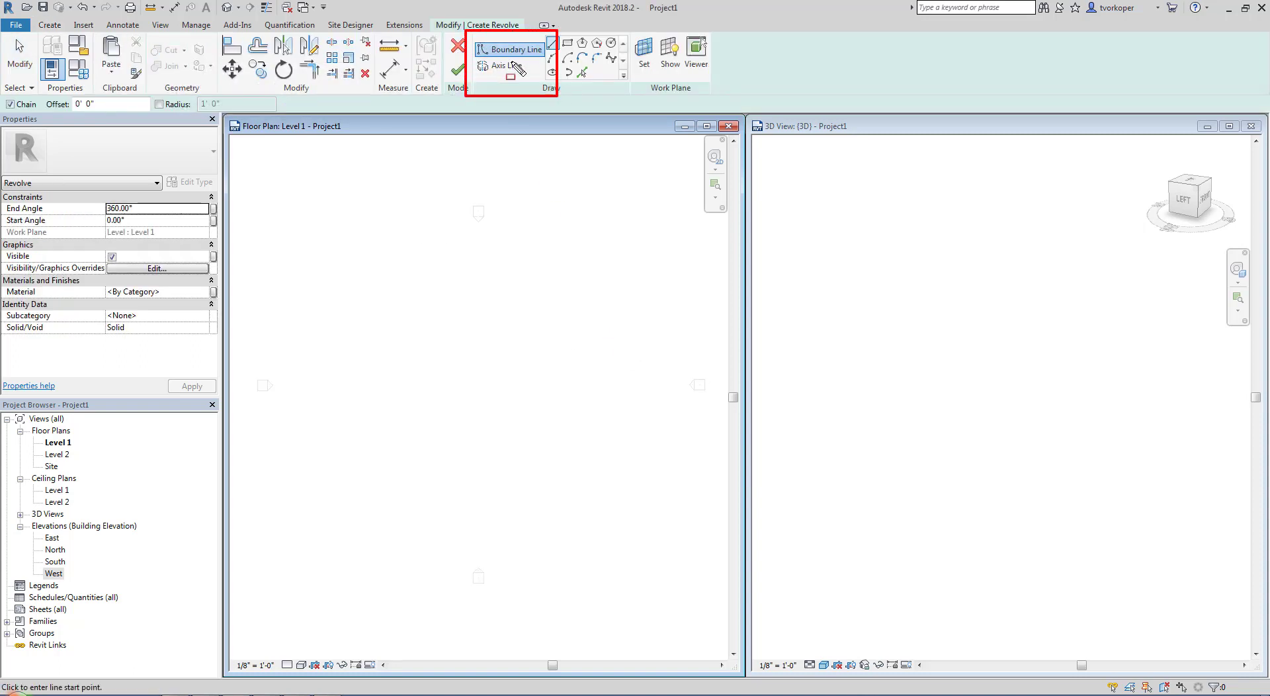
pyautogui.press('Escape')
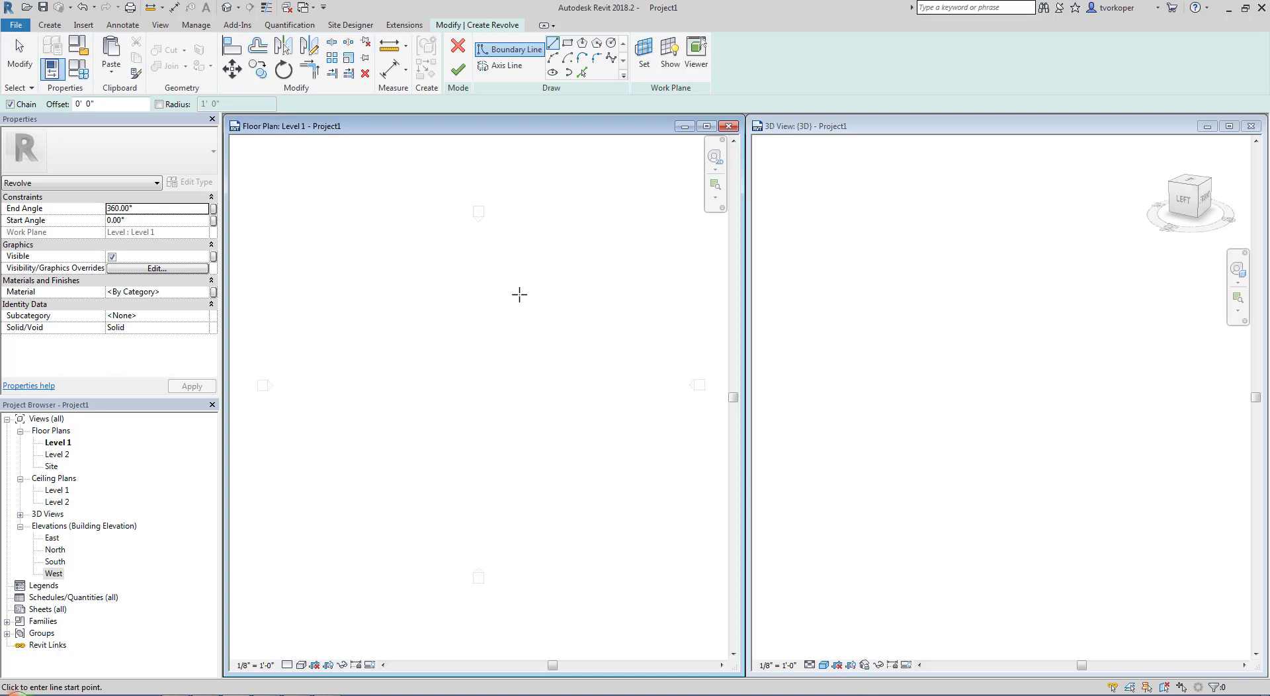
pyautogui.click(507, 65)
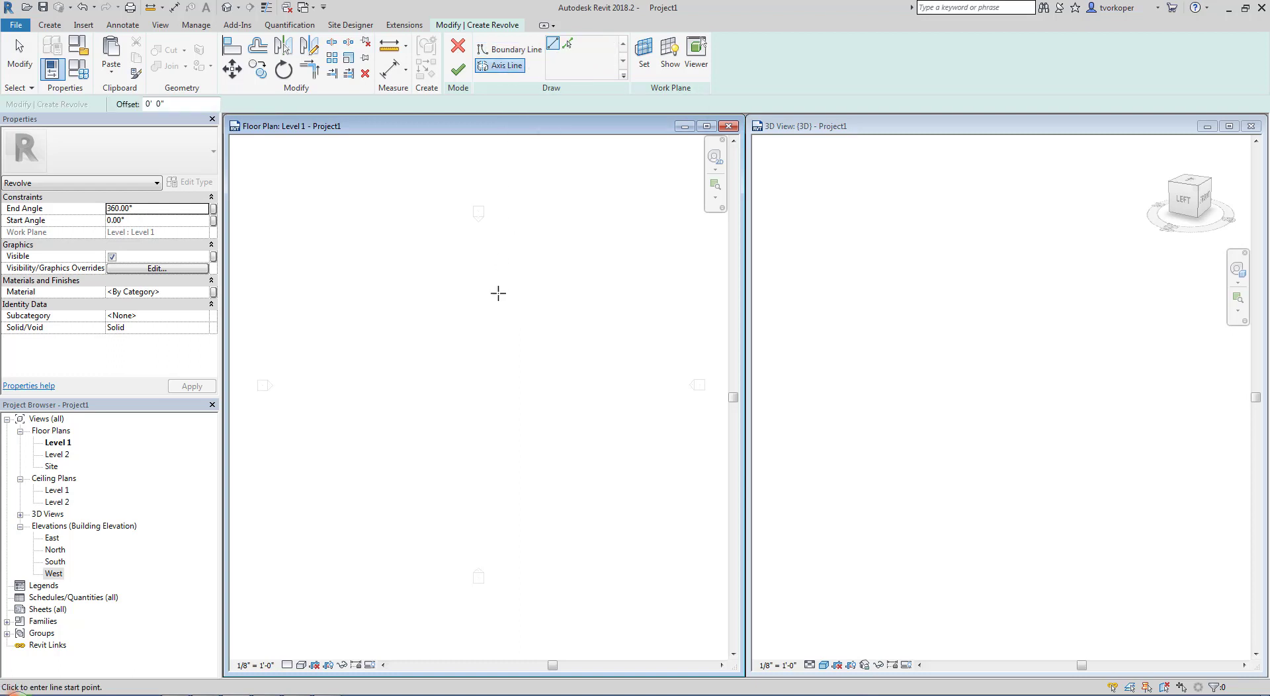
pyautogui.click(478, 304)
pyautogui.click(478, 445)
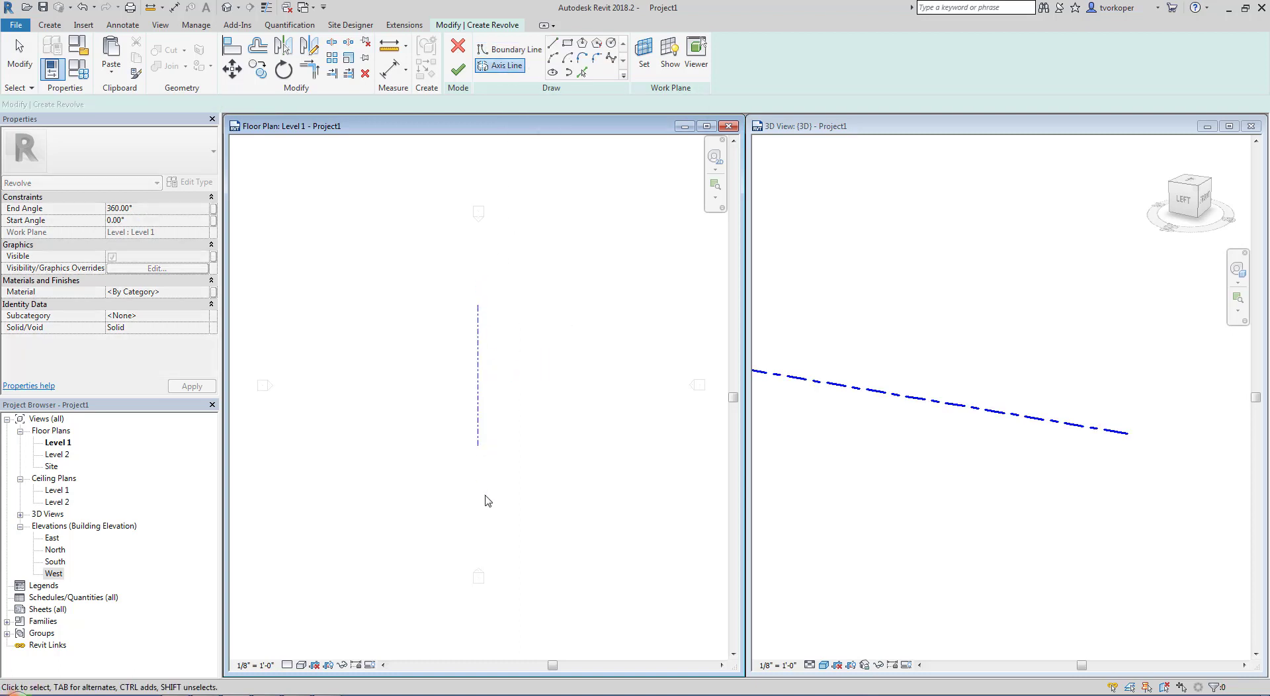
pyautogui.press('Escape')
pyautogui.scroll(3, 488, 423)
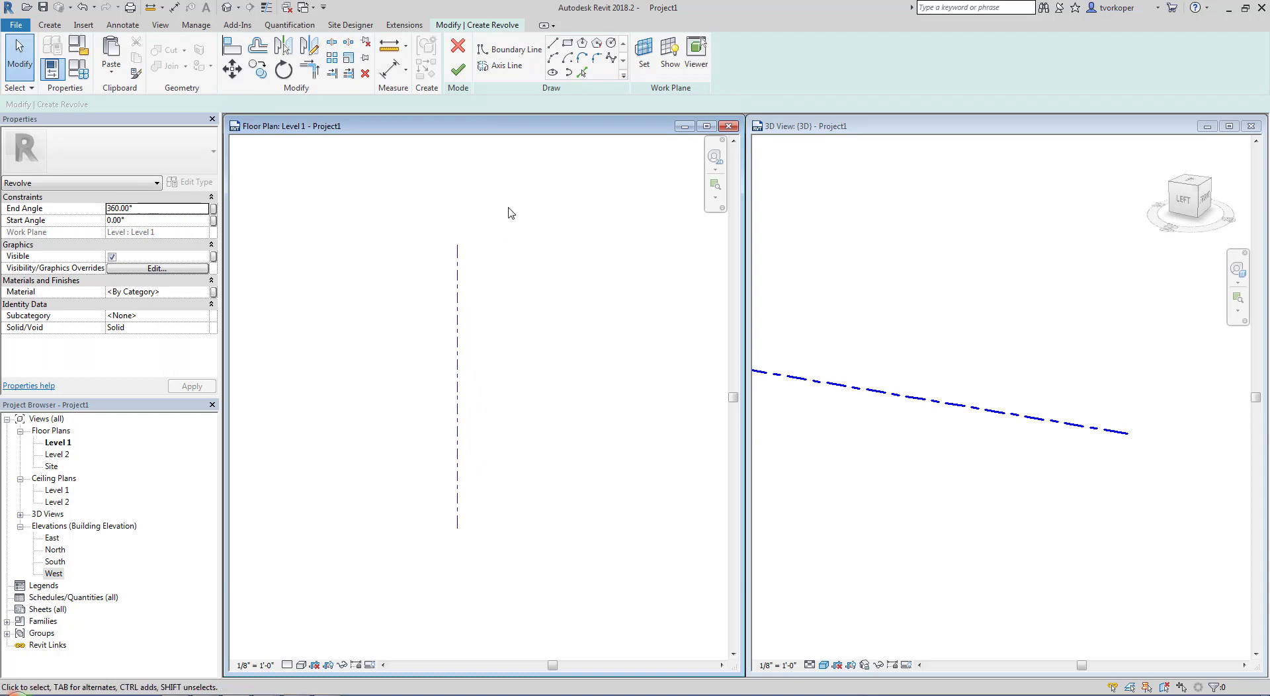
# Sketch the revolve boundary as a V notch starting on the axis, with a second leg about 12' long, and an outward arc back to the axis
pyautogui.click(504, 53)
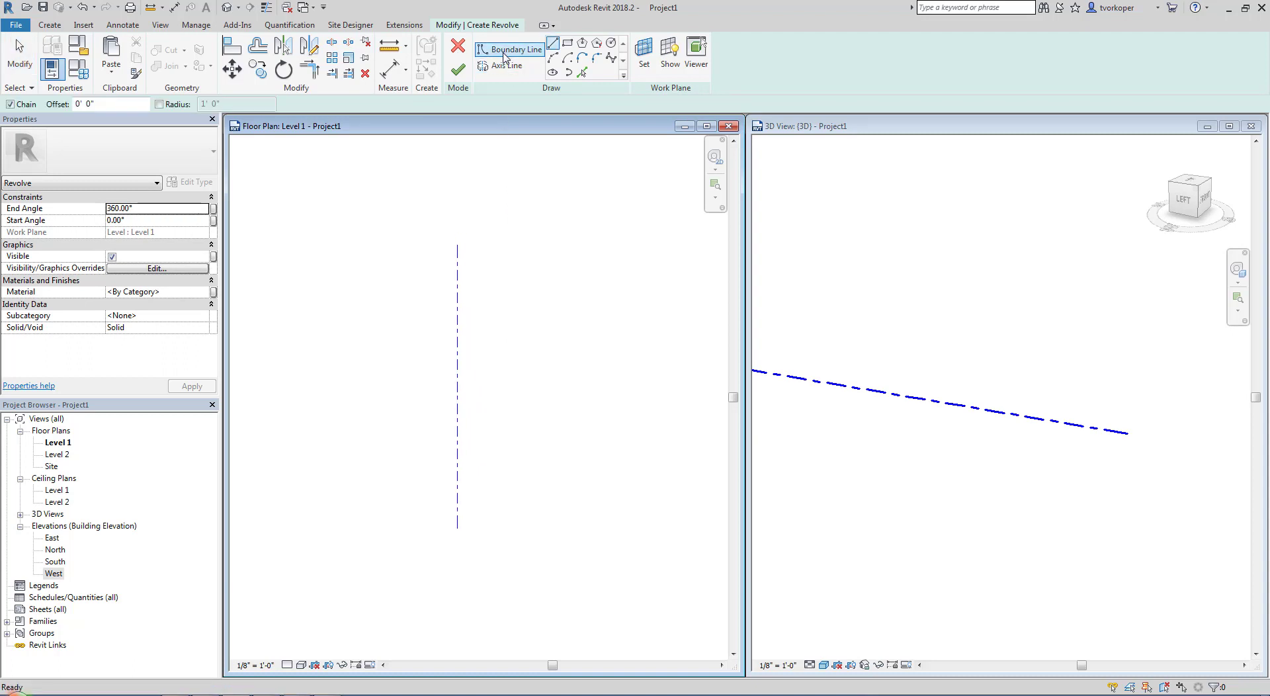
pyautogui.click(458, 291)
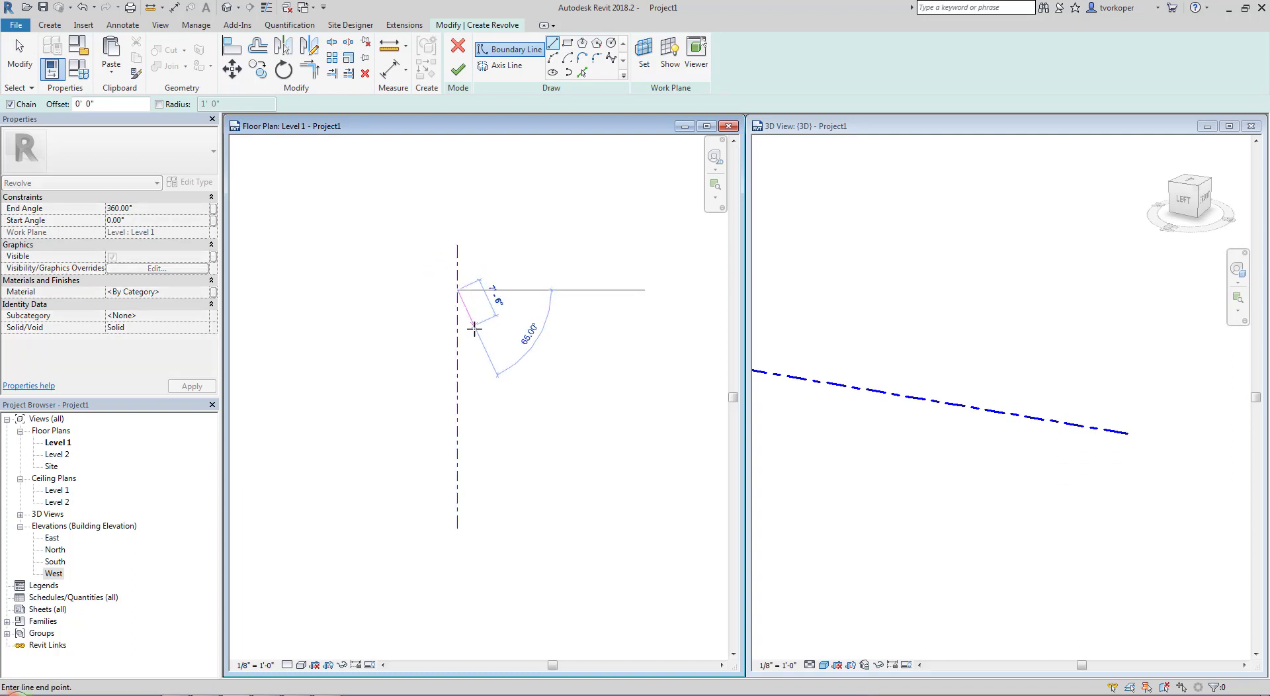
pyautogui.click(476, 352)
pyautogui.click(498, 293)
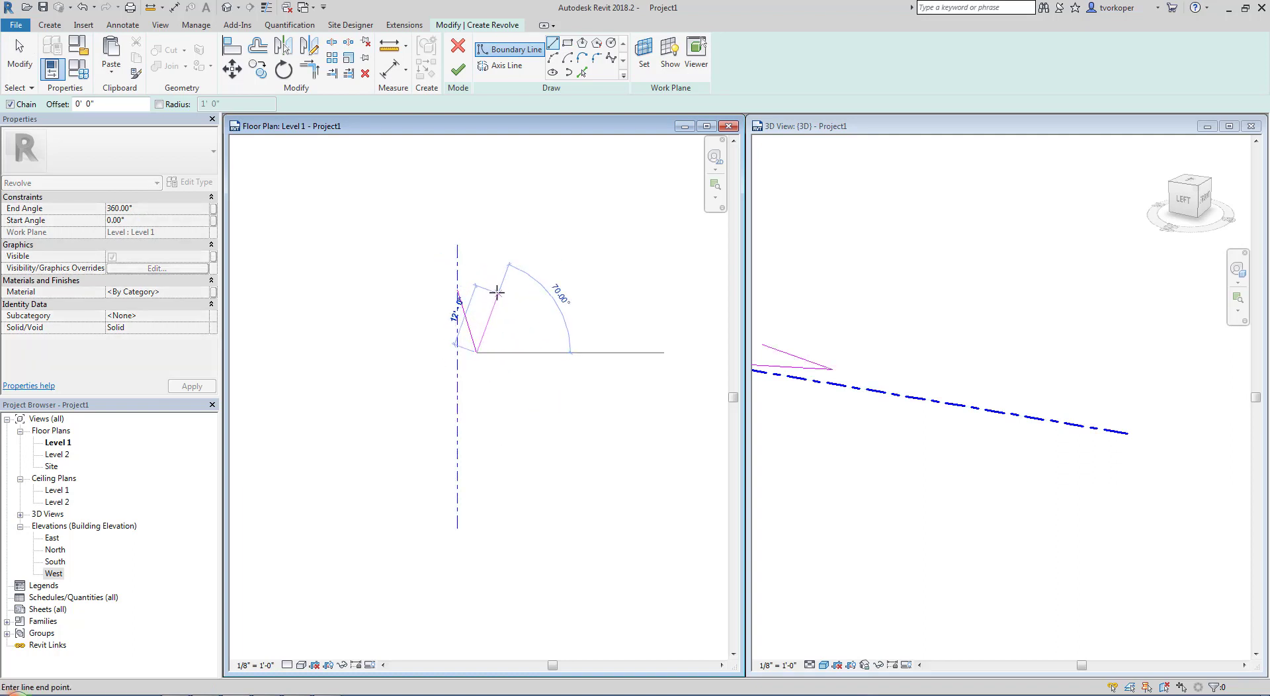
pyautogui.click(553, 58)
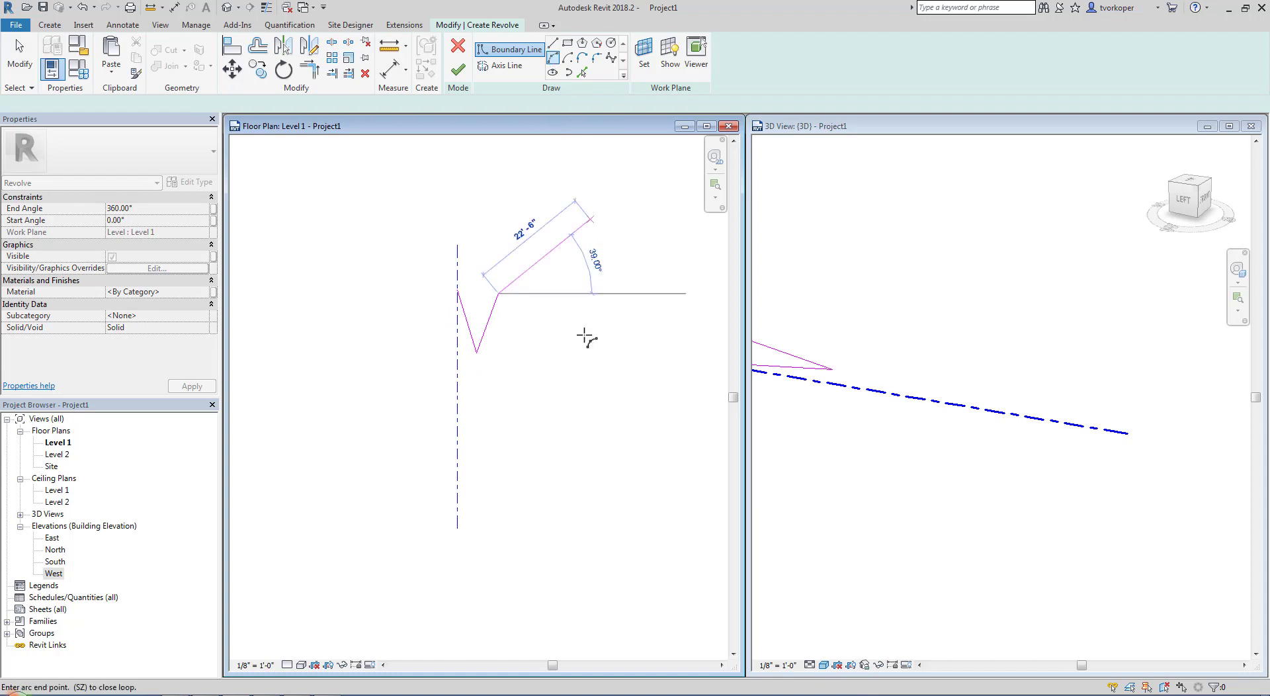
pyautogui.click(458, 508)
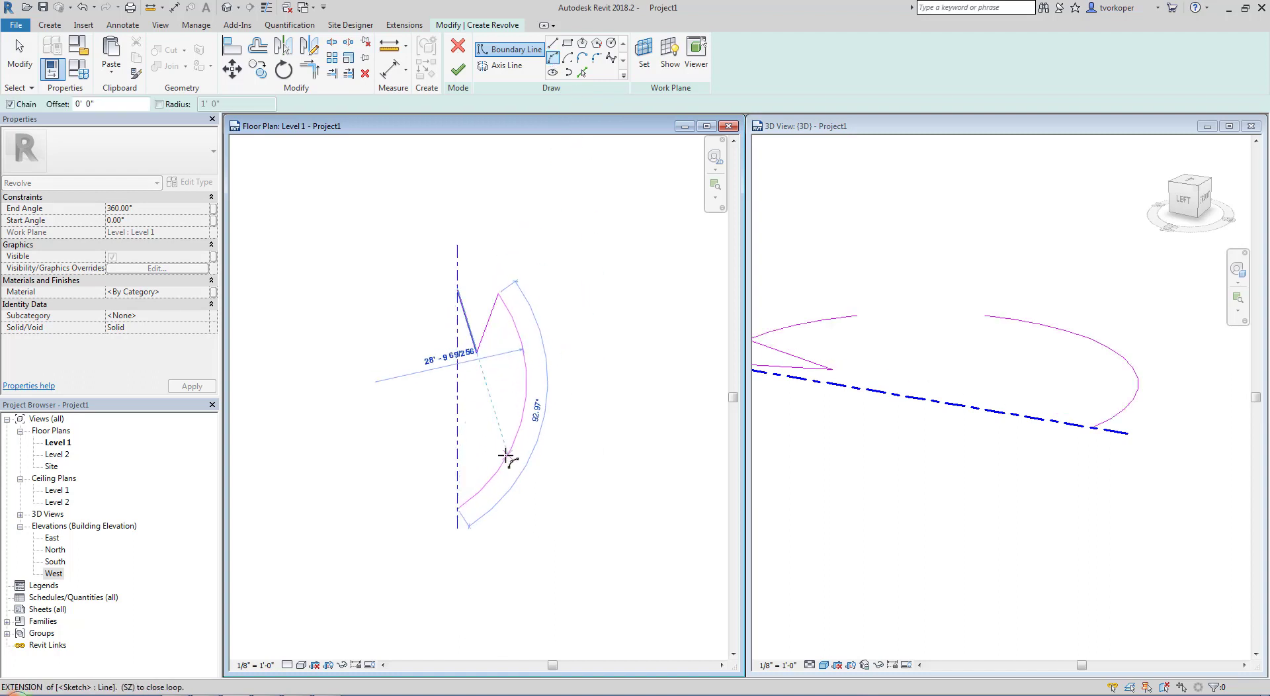
pyautogui.click(504, 455)
# Close the boundary with a straight line along the axis from the arc's lower end to the notch's starting point
pyautogui.click(552, 44)
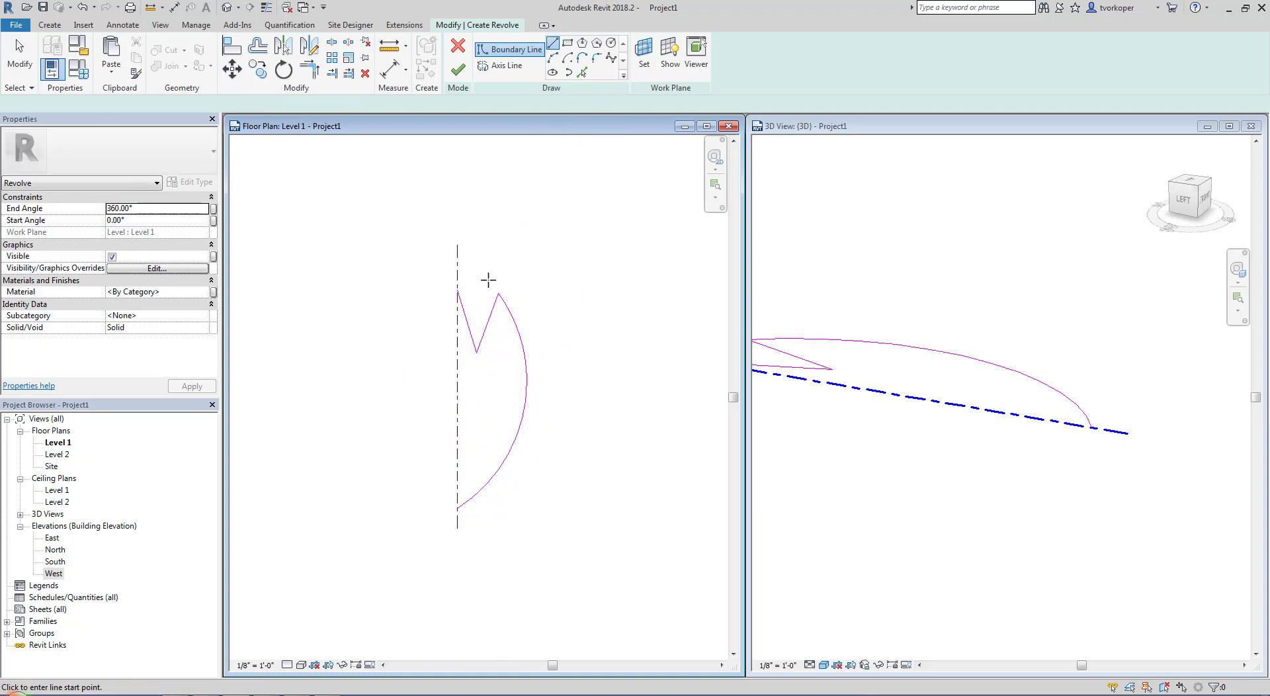
pyautogui.click(457, 508)
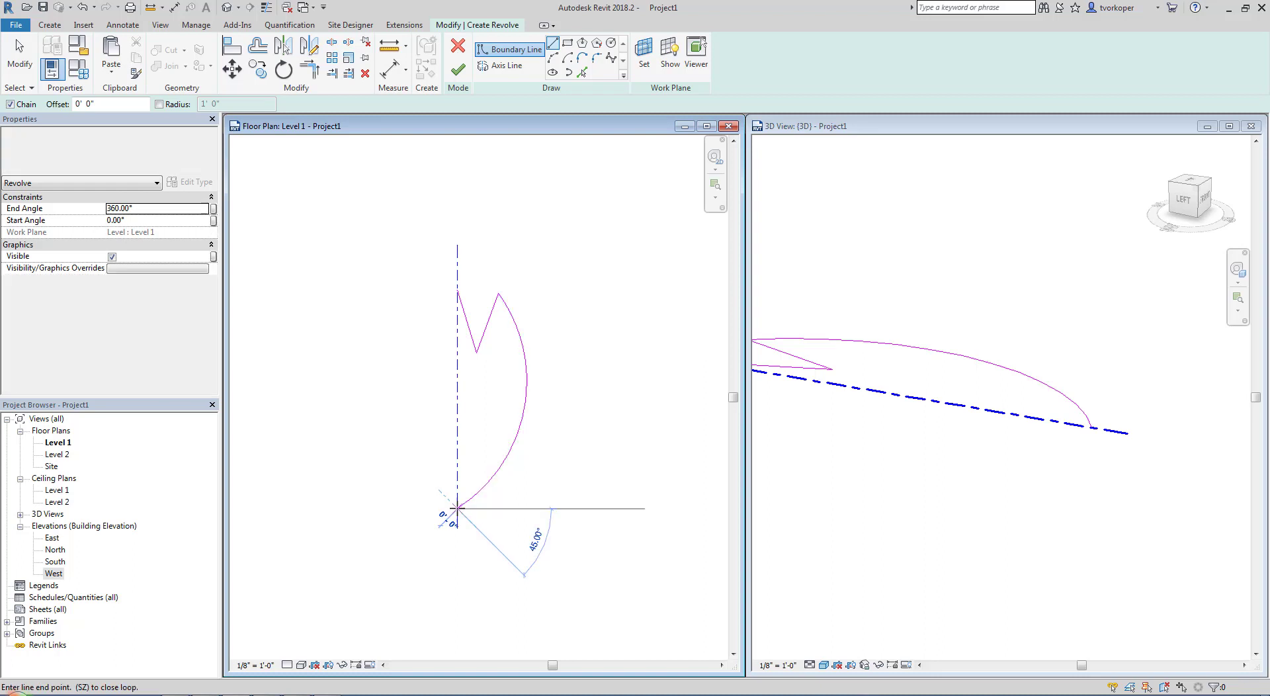
pyautogui.click(457, 291)
pyautogui.press('Escape')
pyautogui.press('Escape')
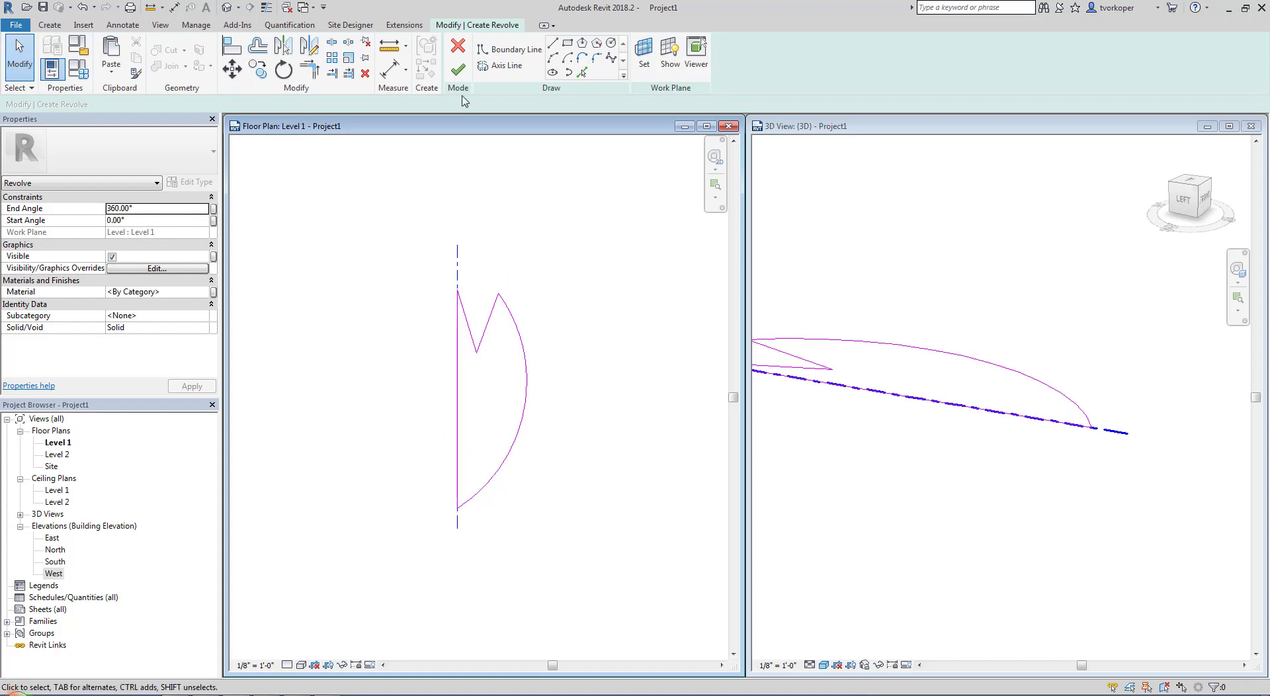
# Finish the revolve sketch as a 360° solid and inspect its notched end in the 3D view
pyautogui.click(458, 69)
pyautogui.click(980, 587)
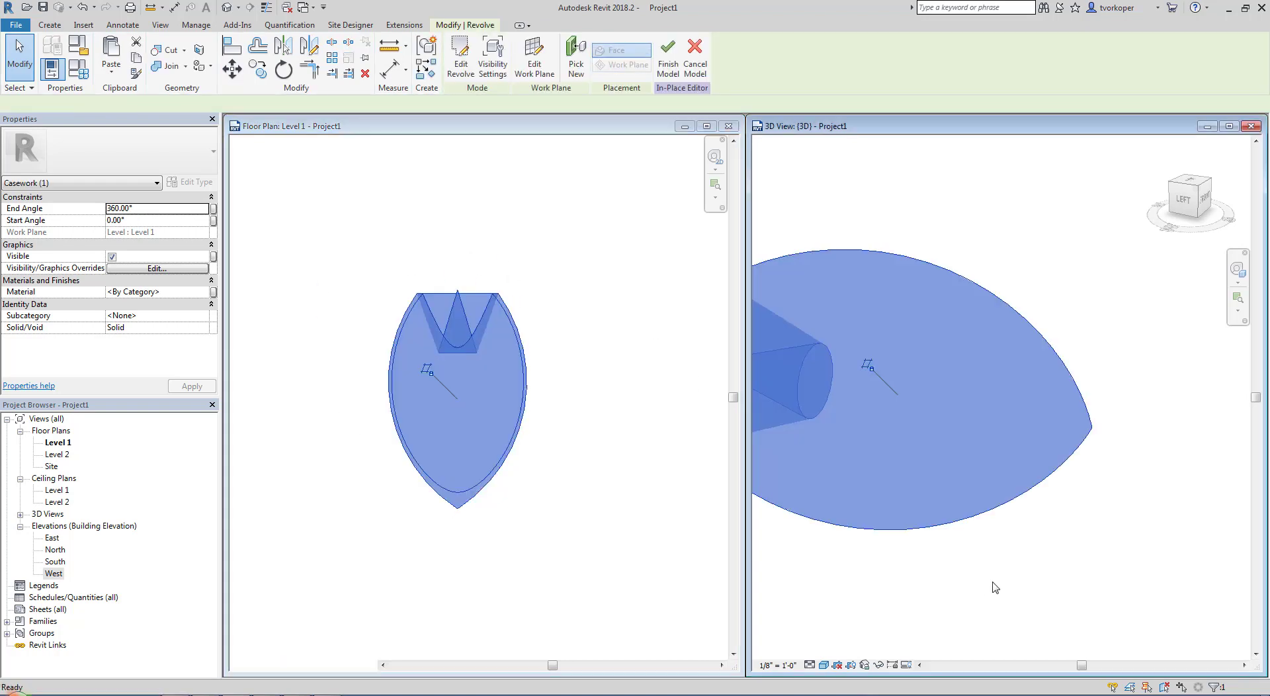
pyautogui.scroll(-2, 1058, 564)
pyautogui.keyDown('shift'); pyautogui.moveTo(952, 573); pyautogui.dragTo(970, 552, button='middle'); pyautogui.keyUp('shift')
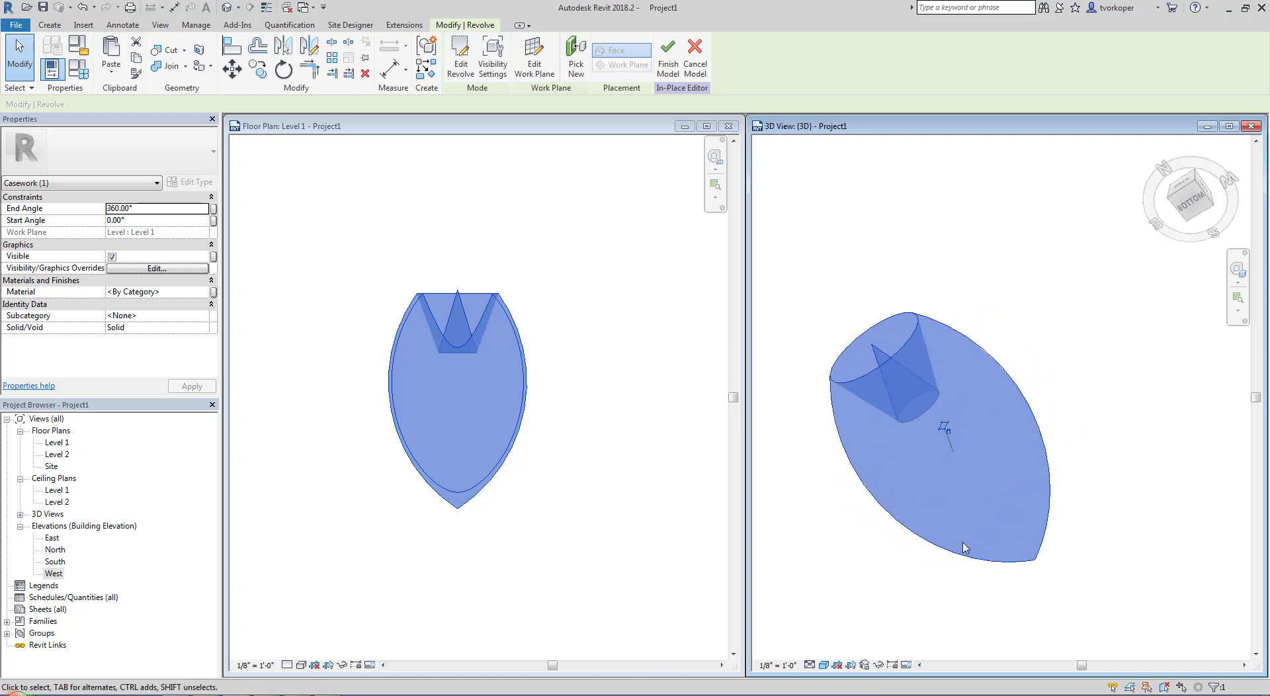
pyautogui.press('Escape')
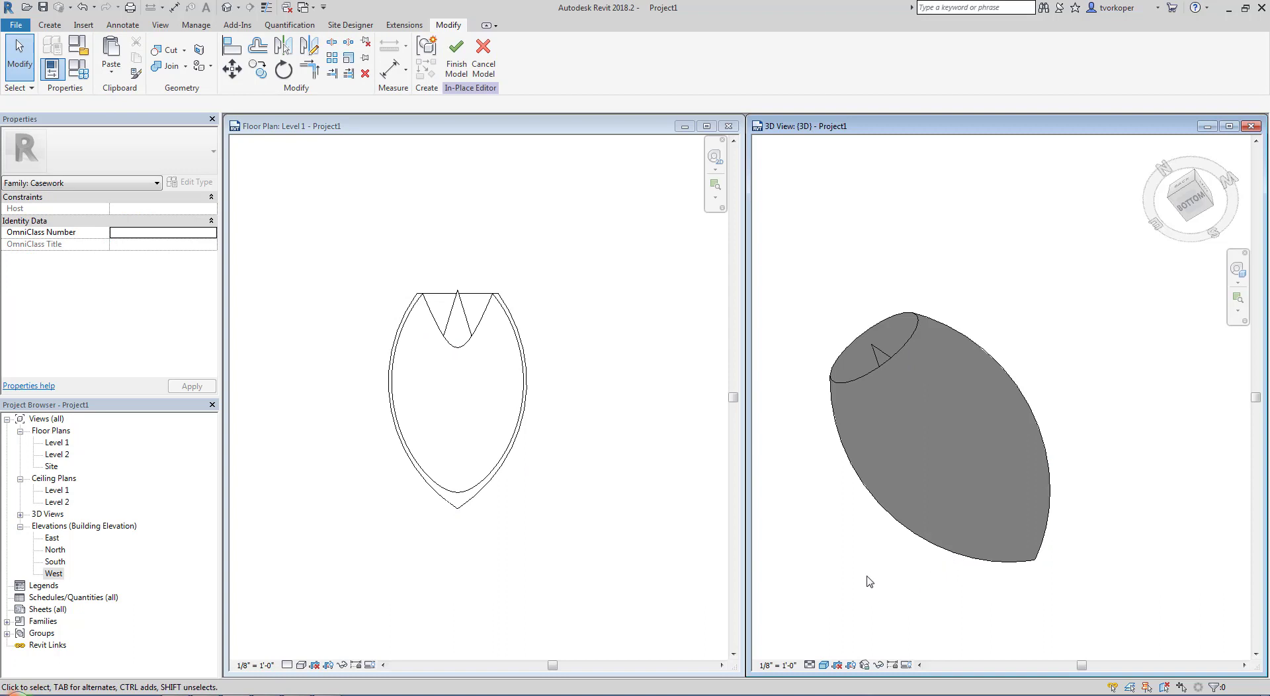
pyautogui.keyDown('shift'); pyautogui.moveTo(867, 578); pyautogui.dragTo(884, 335, button='middle'); pyautogui.keyUp('shift')
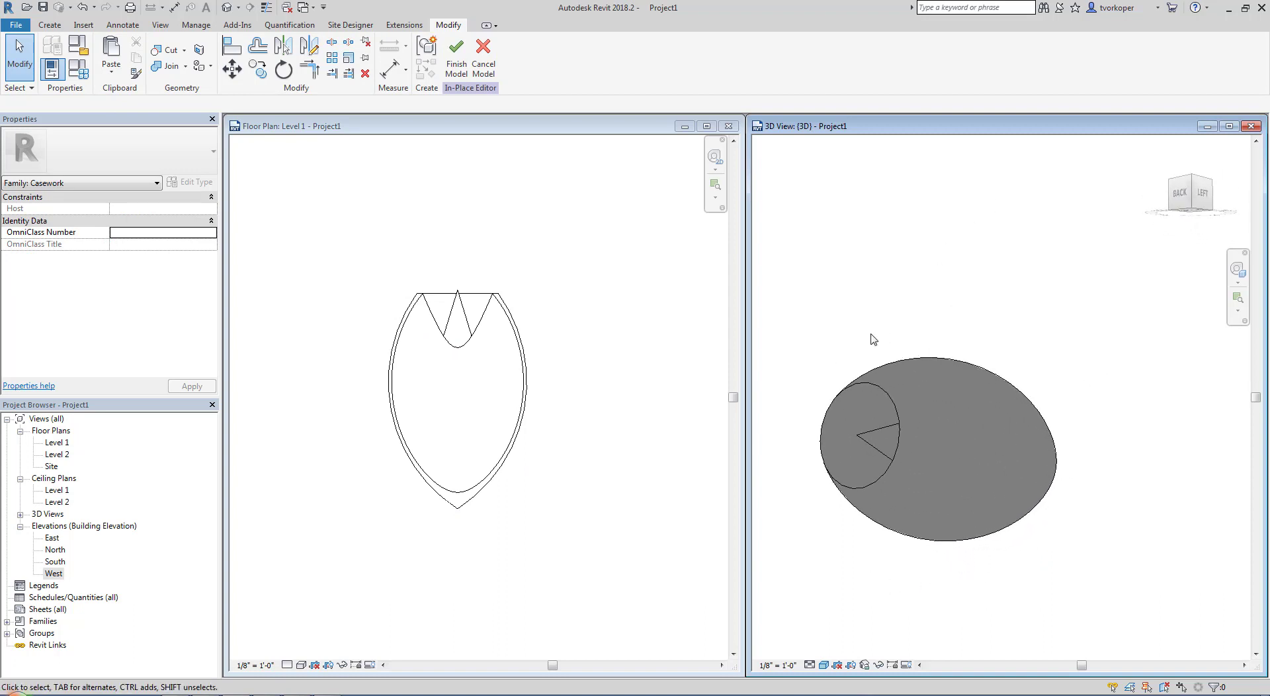
# Delete the revolved solid and discard the in-place casework model
pyautogui.click(525, 313)
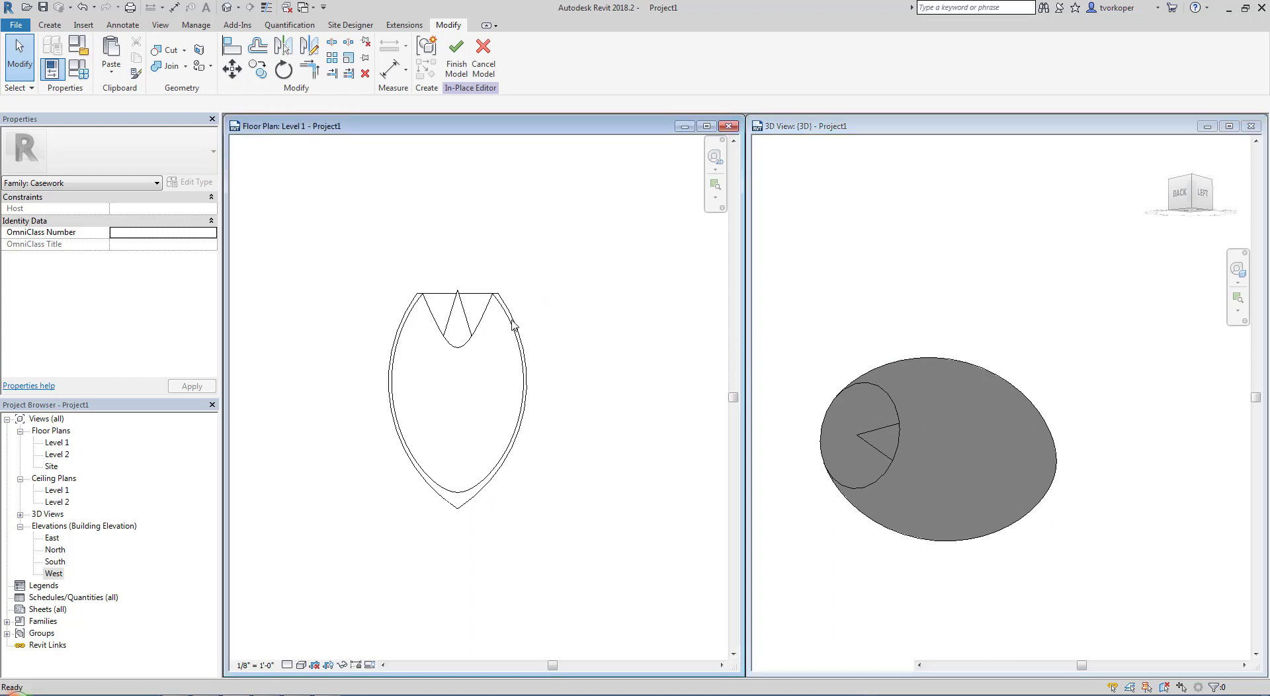
pyautogui.click(517, 328)
pyautogui.press('Delete')
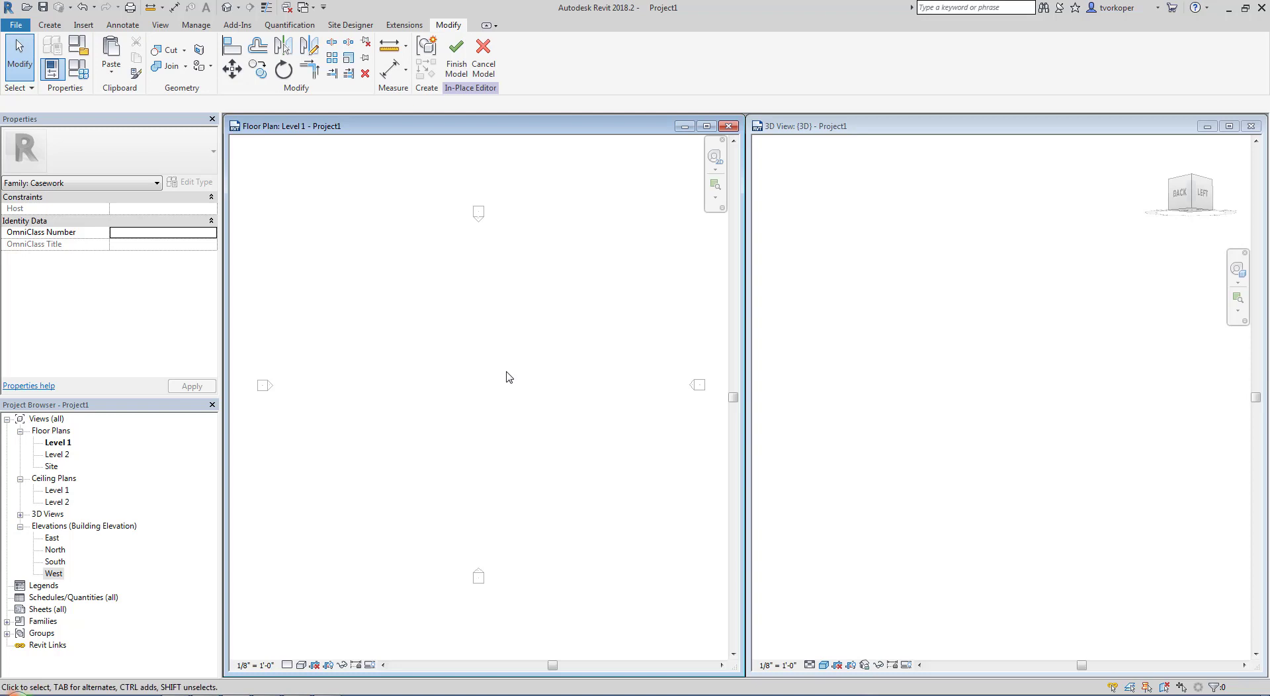
pyautogui.click(979, 374)
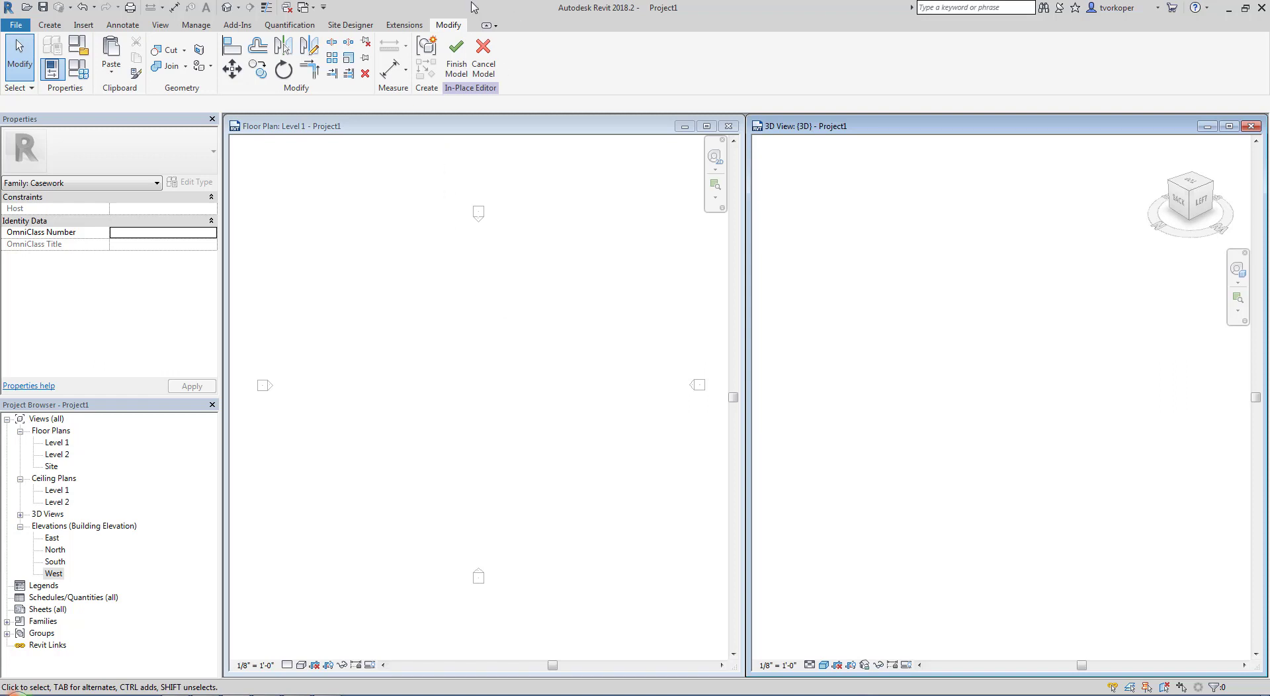
pyautogui.click(49, 25)
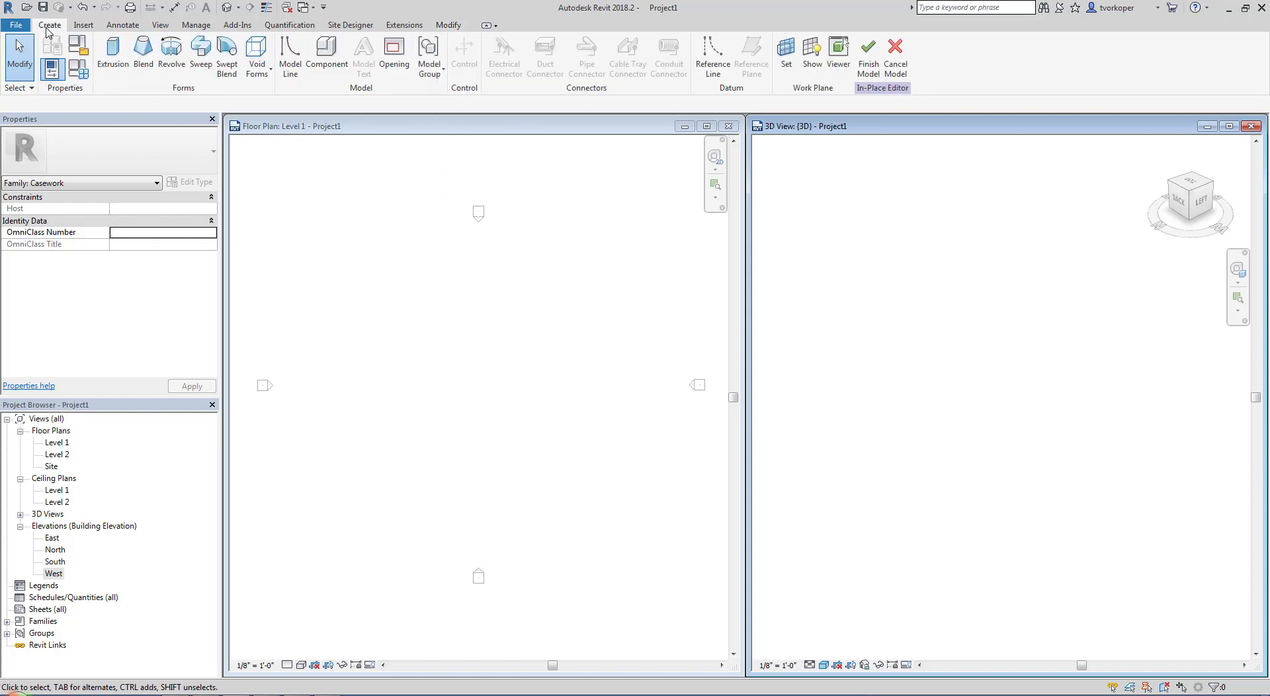
pyautogui.click(895, 53)
pyautogui.click(666, 369)
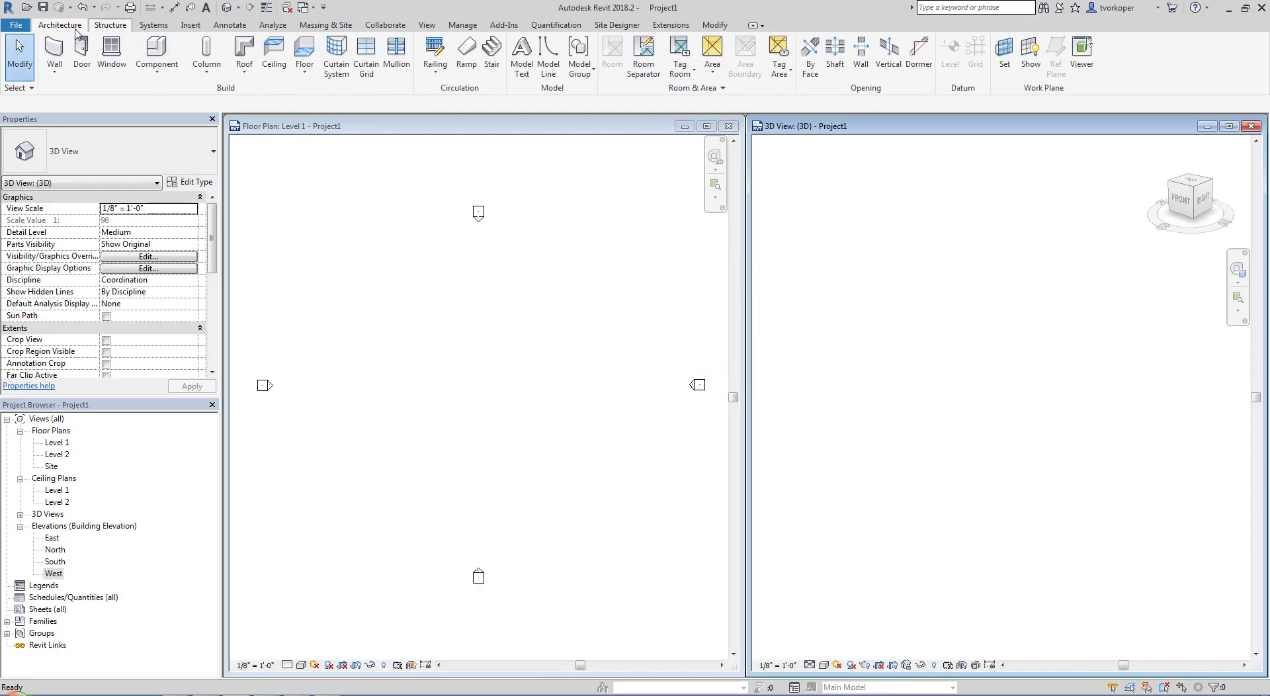
# Create a new in-place model in the Casework category named Casework 1, dismissing the save reminder without saving
pyautogui.click(196, 78)
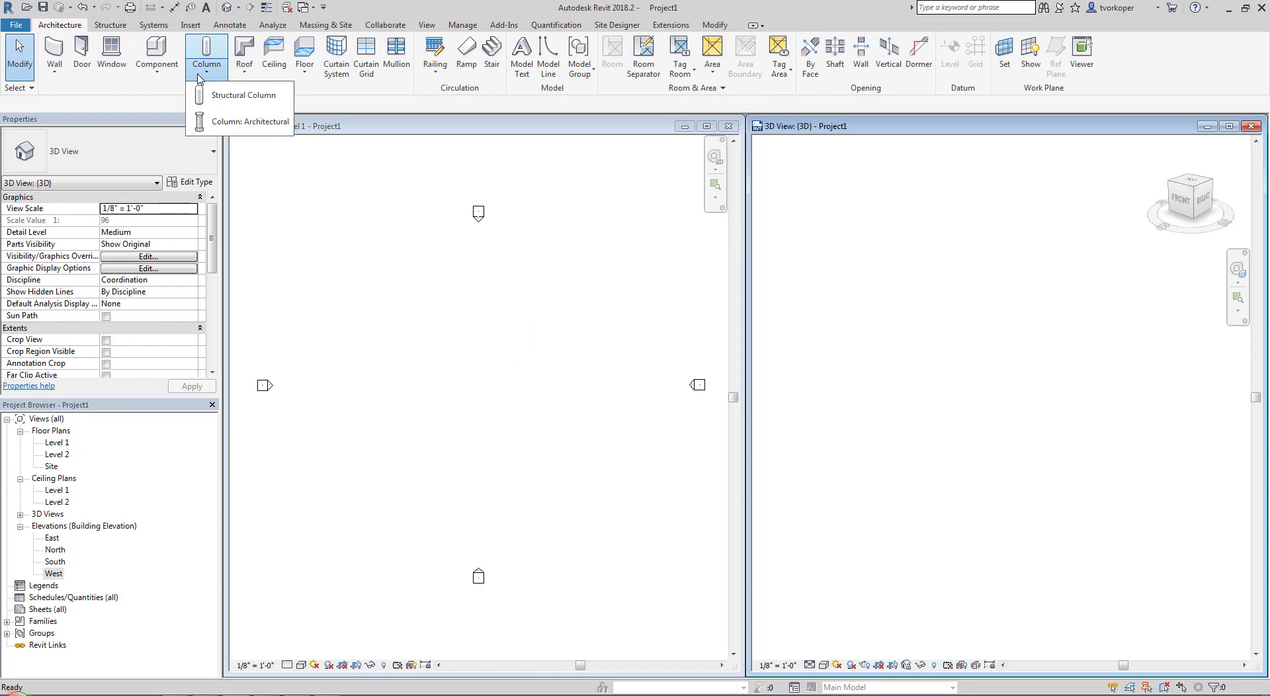
pyautogui.click(156, 66)
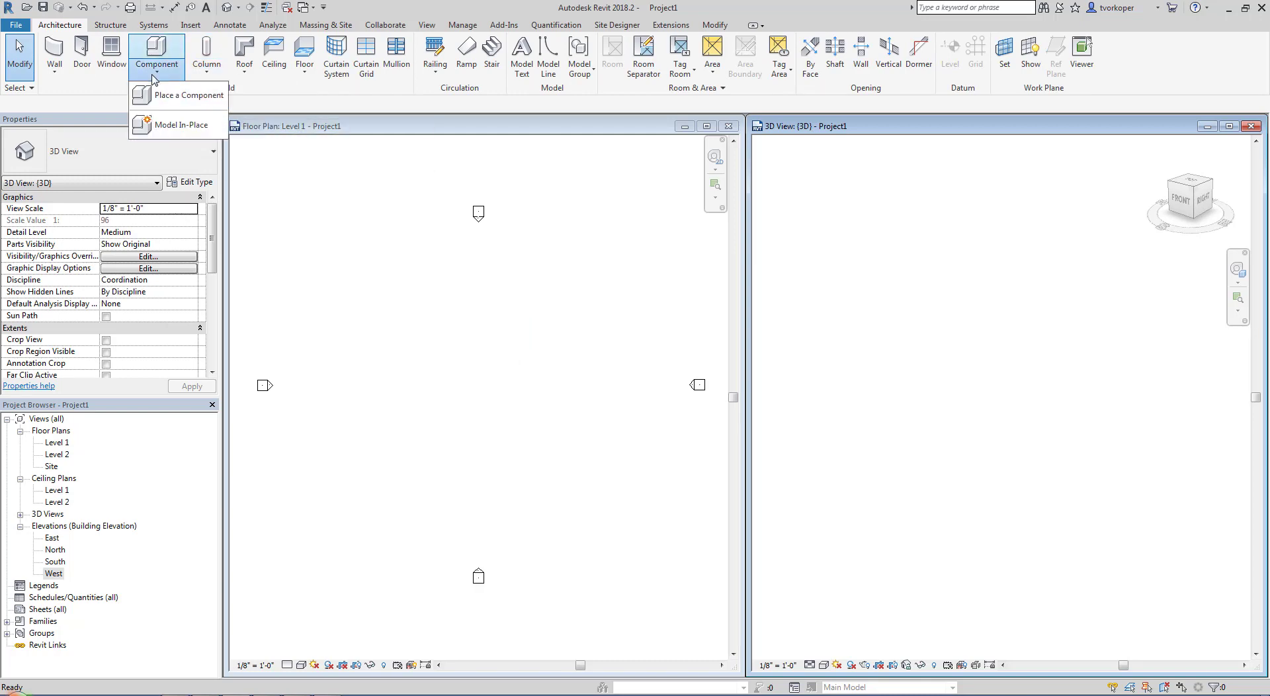
pyautogui.click(165, 121)
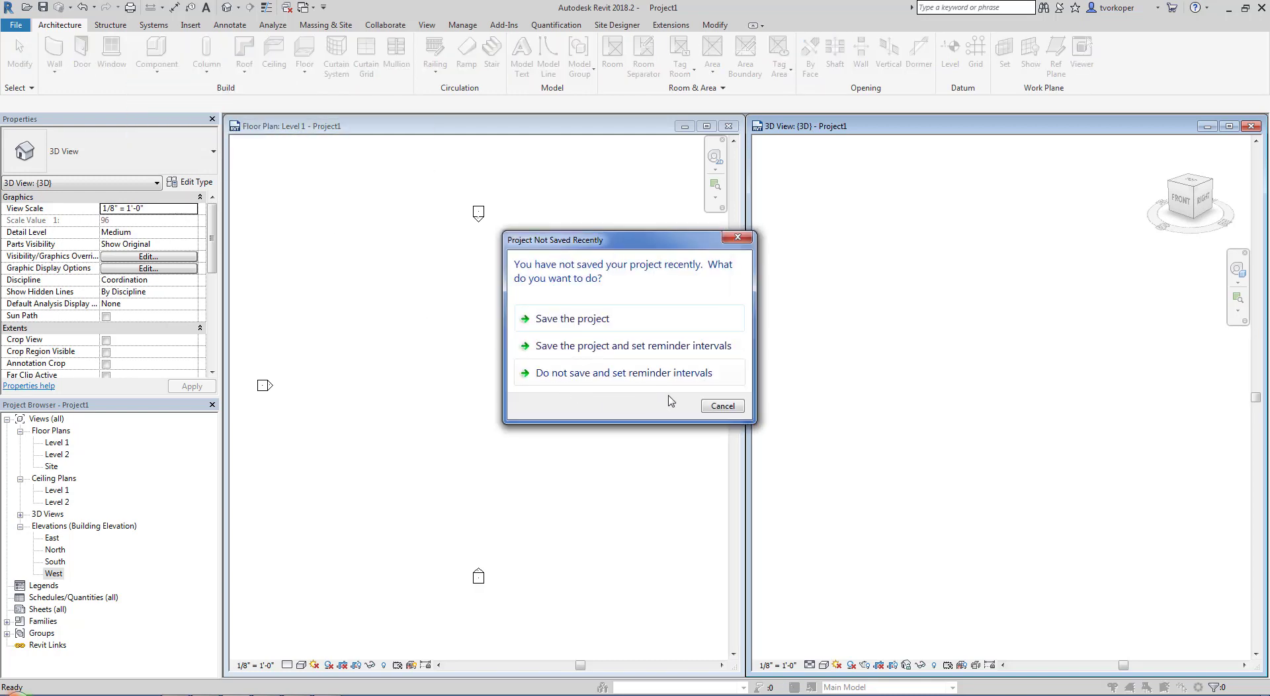
pyautogui.click(726, 406)
pyautogui.click(570, 245)
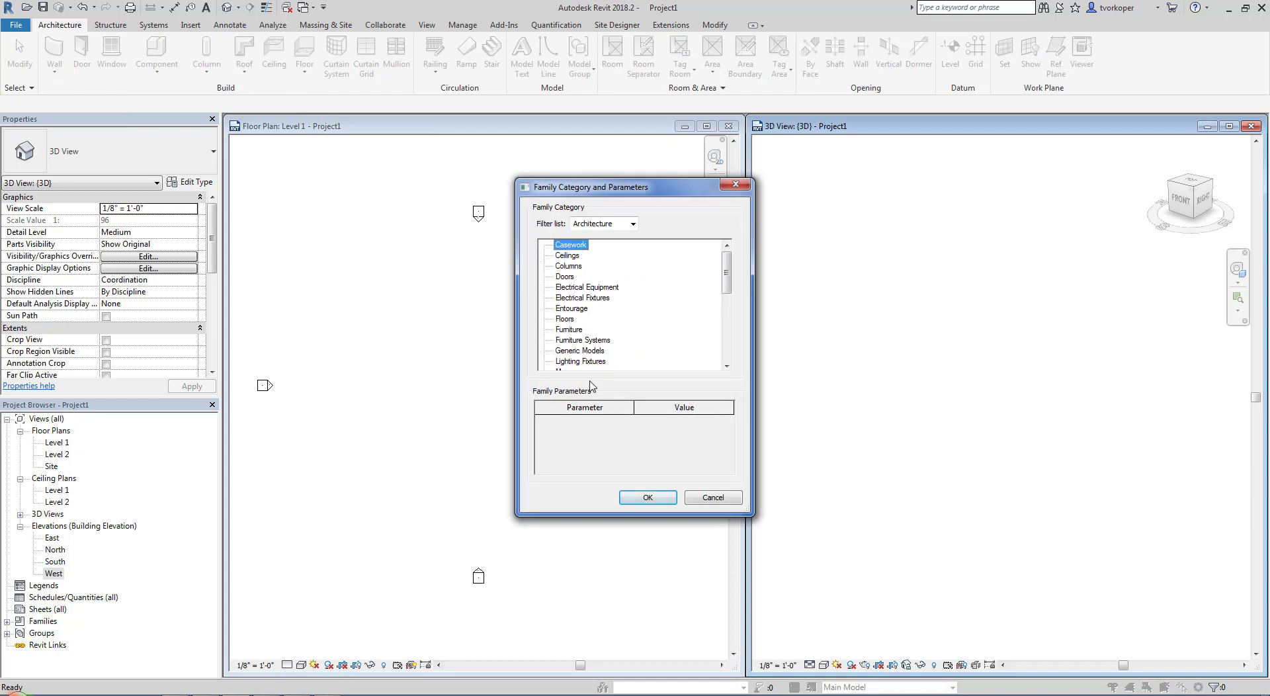
pyautogui.click(648, 497)
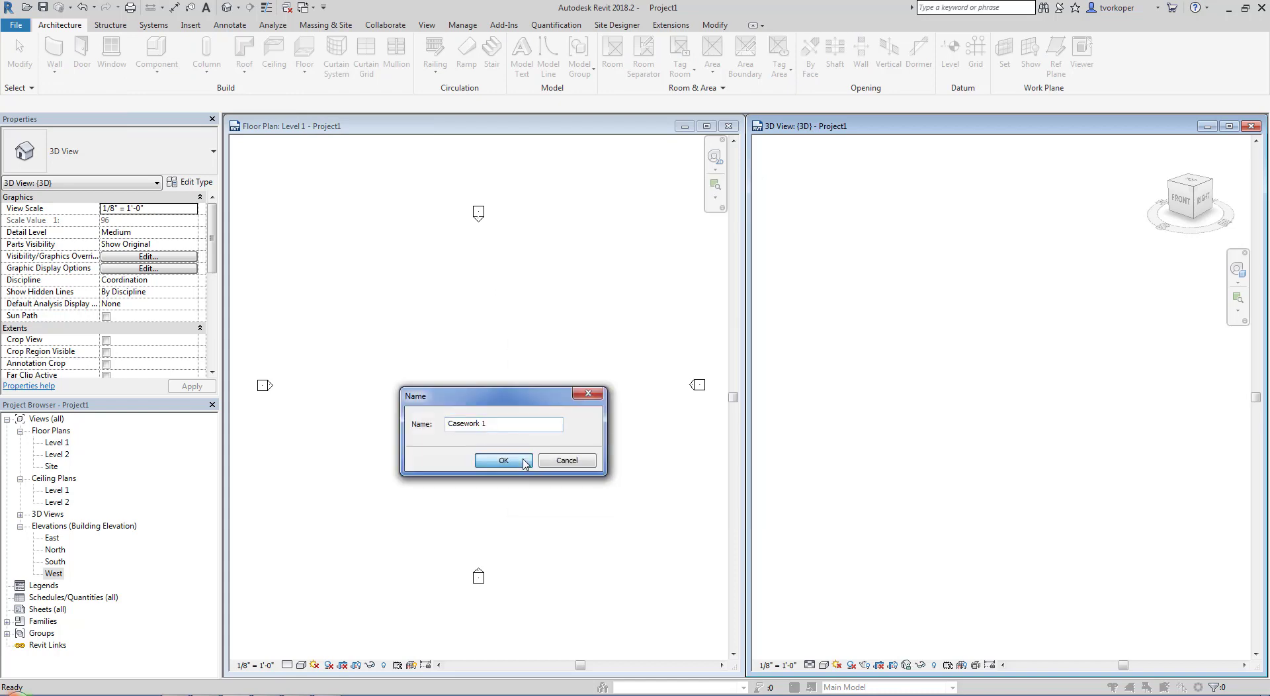
pyautogui.click(504, 460)
# Extrude a square about 49' by 49' between the elevation markers in the Level 1 floor plan, with a depth of 1'
pyautogui.click(113, 54)
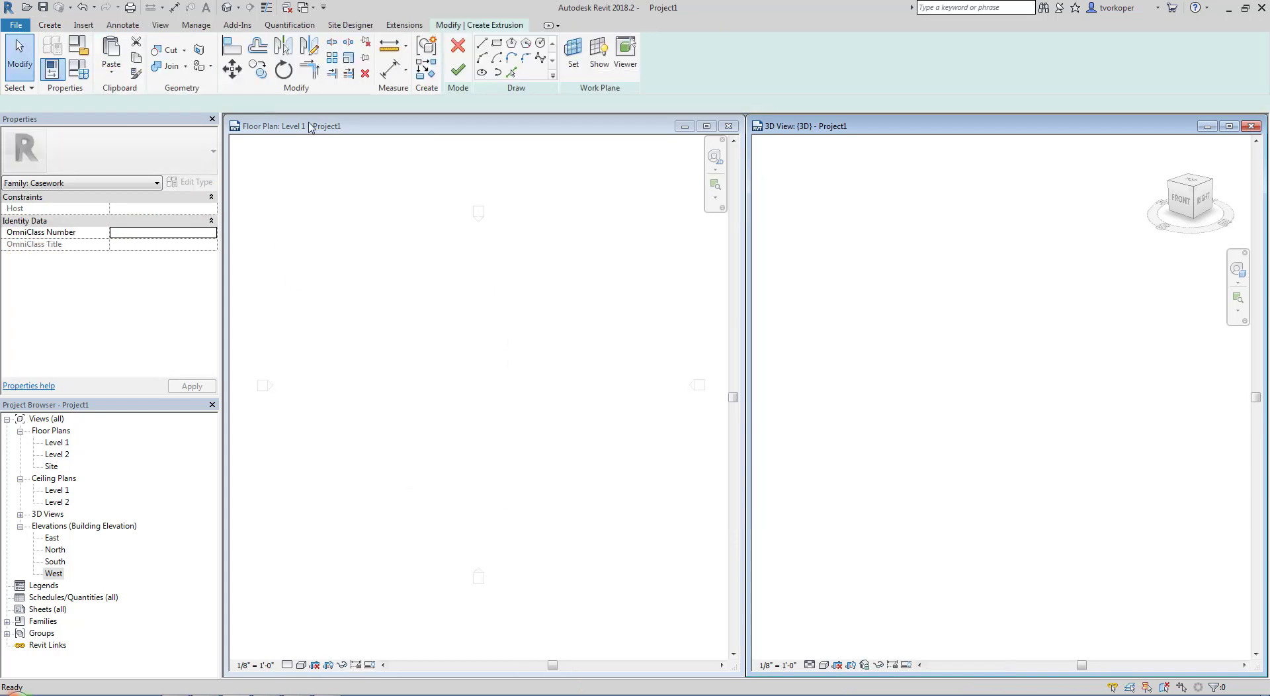
pyautogui.click(496, 44)
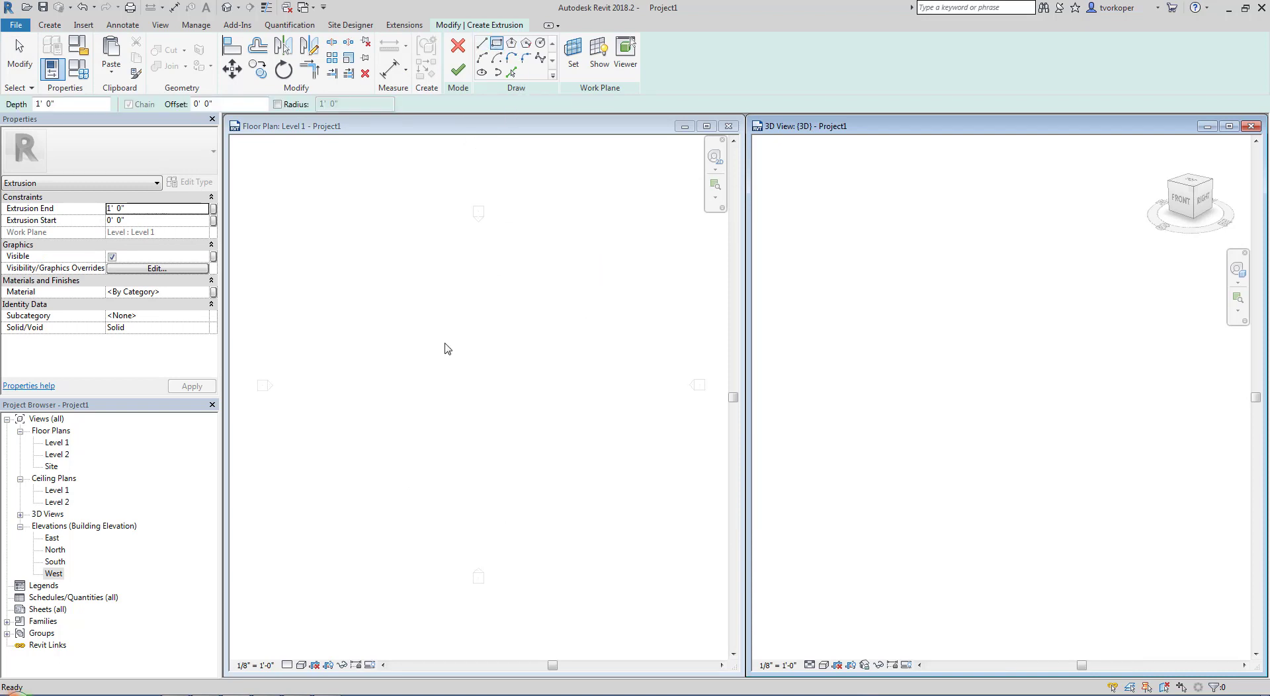
pyautogui.click(402, 332)
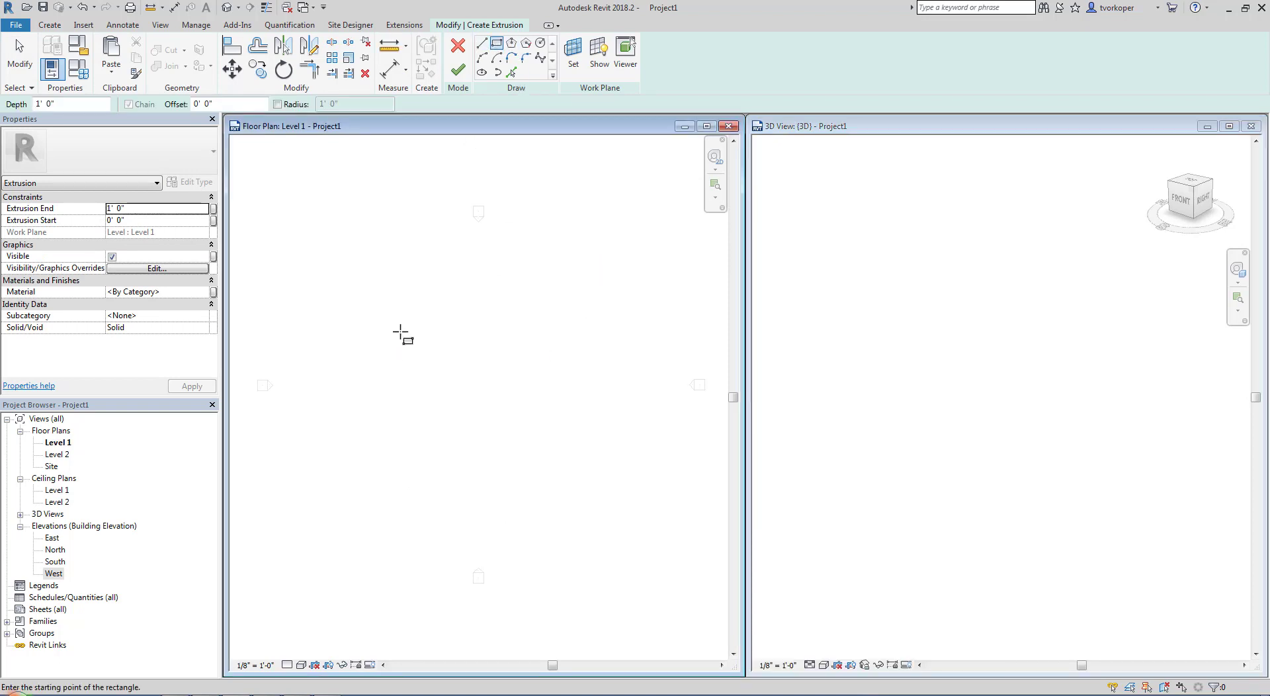
pyautogui.click(400, 331)
pyautogui.press('Escape')
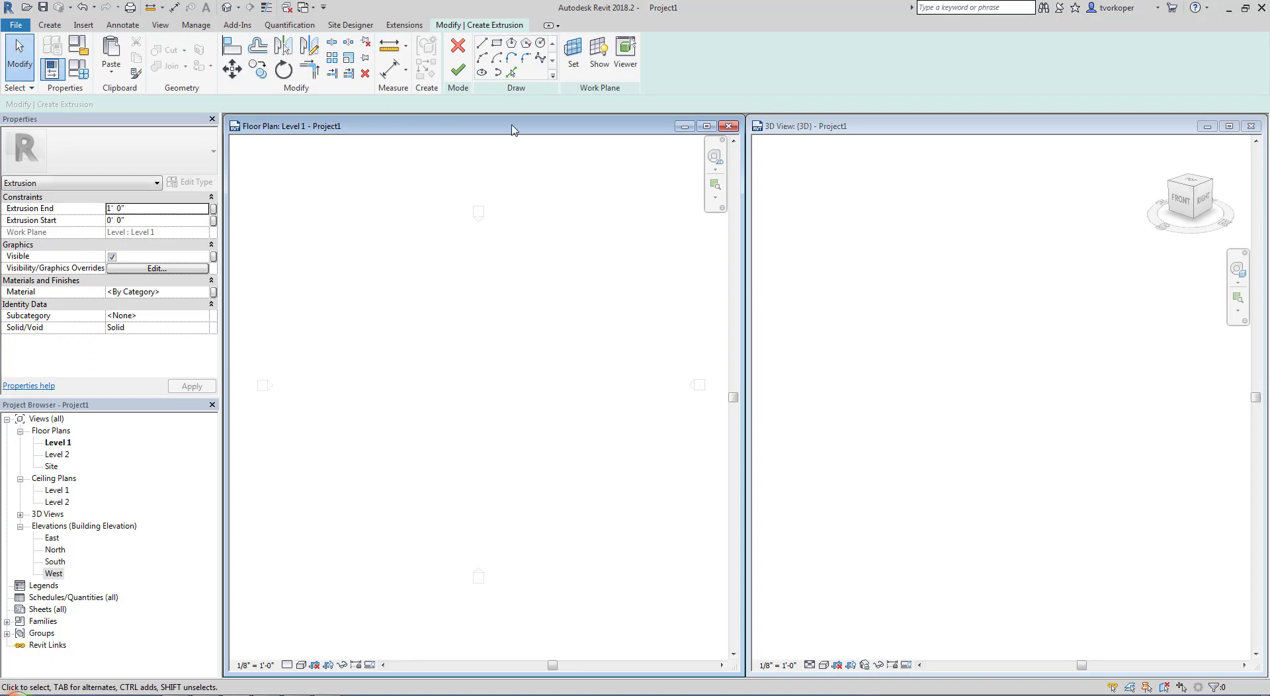
pyautogui.click(425, 332)
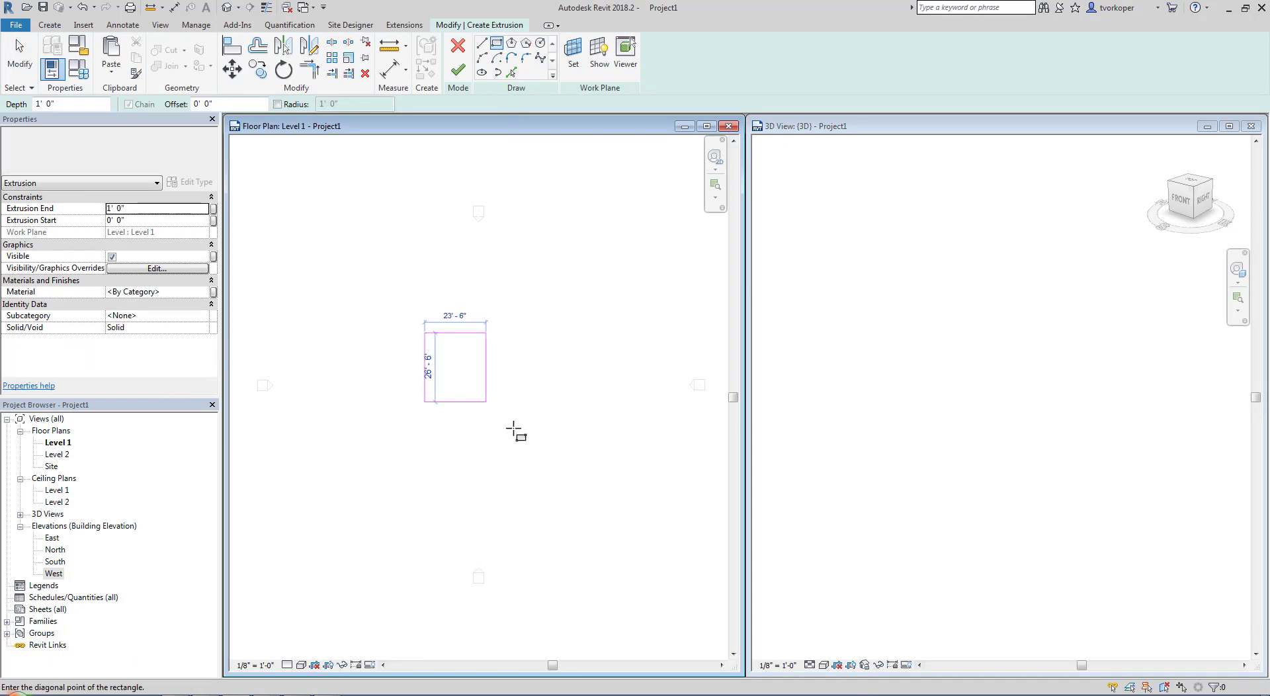
pyautogui.click(552, 460)
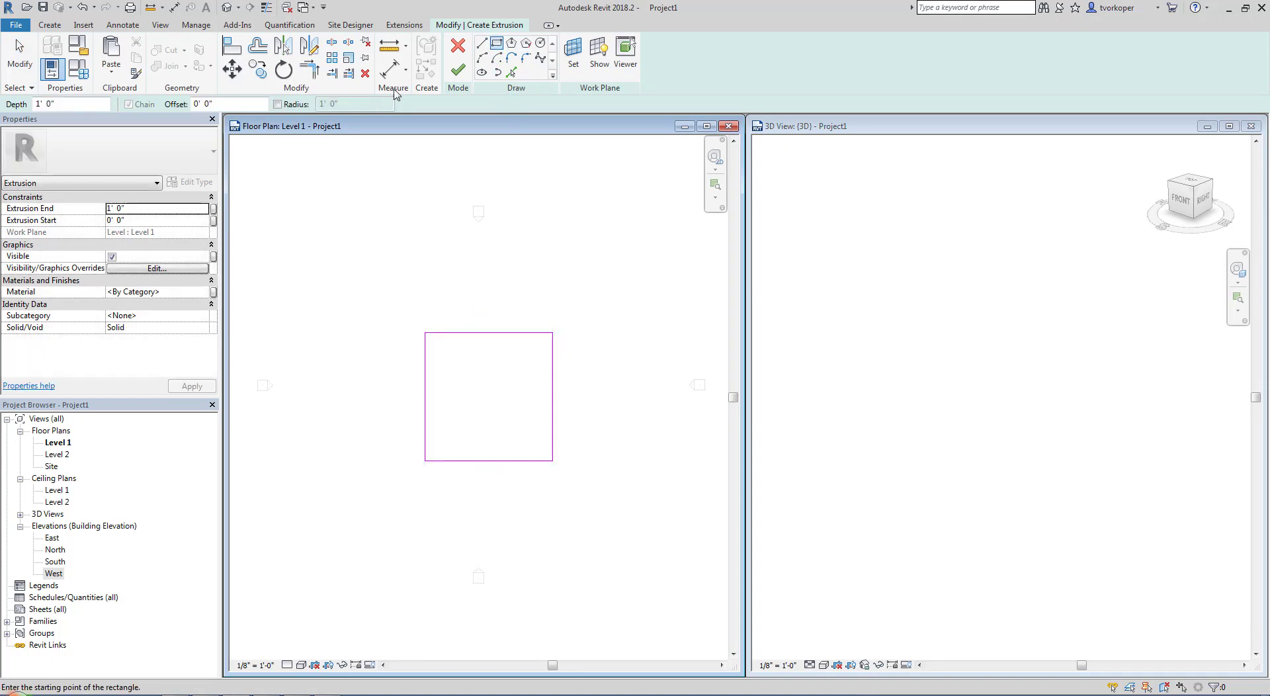
pyautogui.click(458, 70)
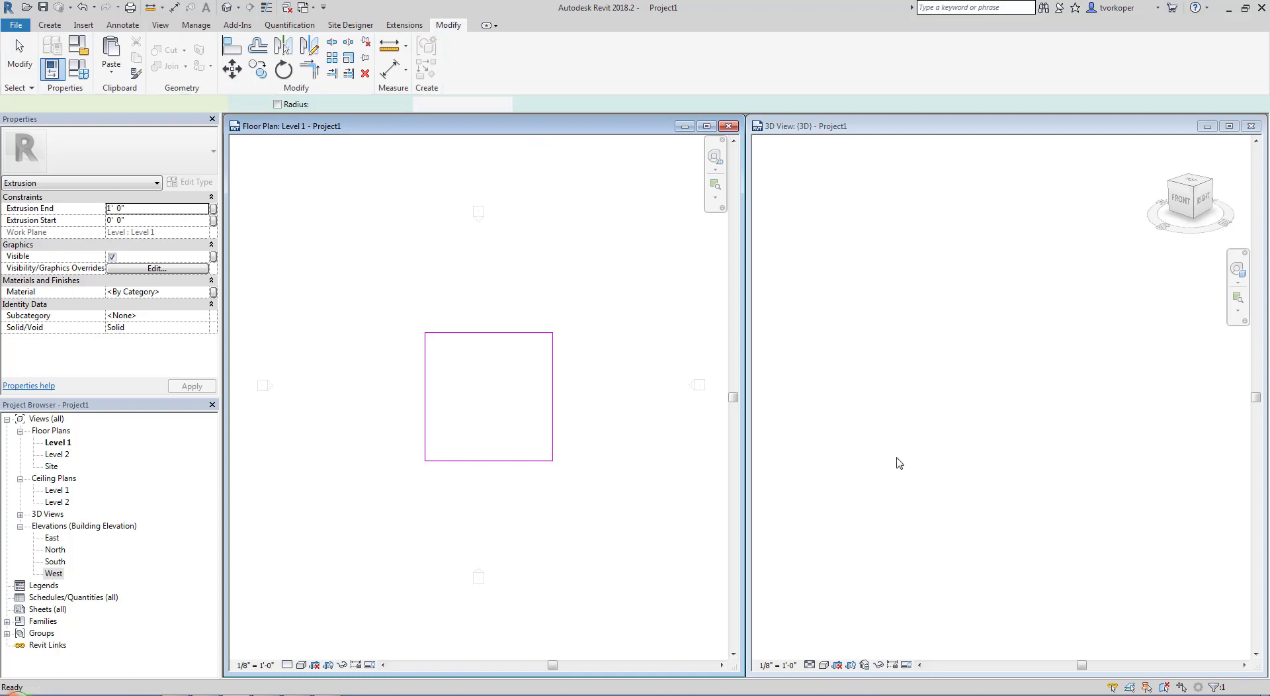
pyautogui.click(898, 465)
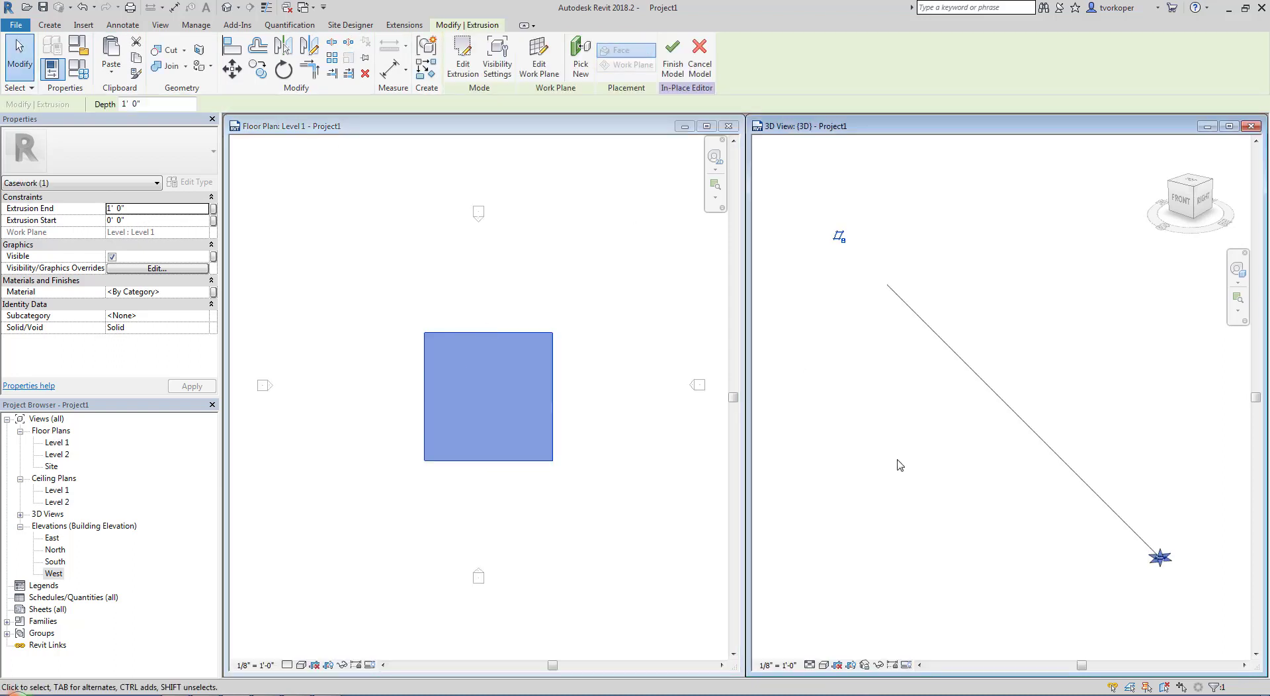
pyautogui.click(899, 467)
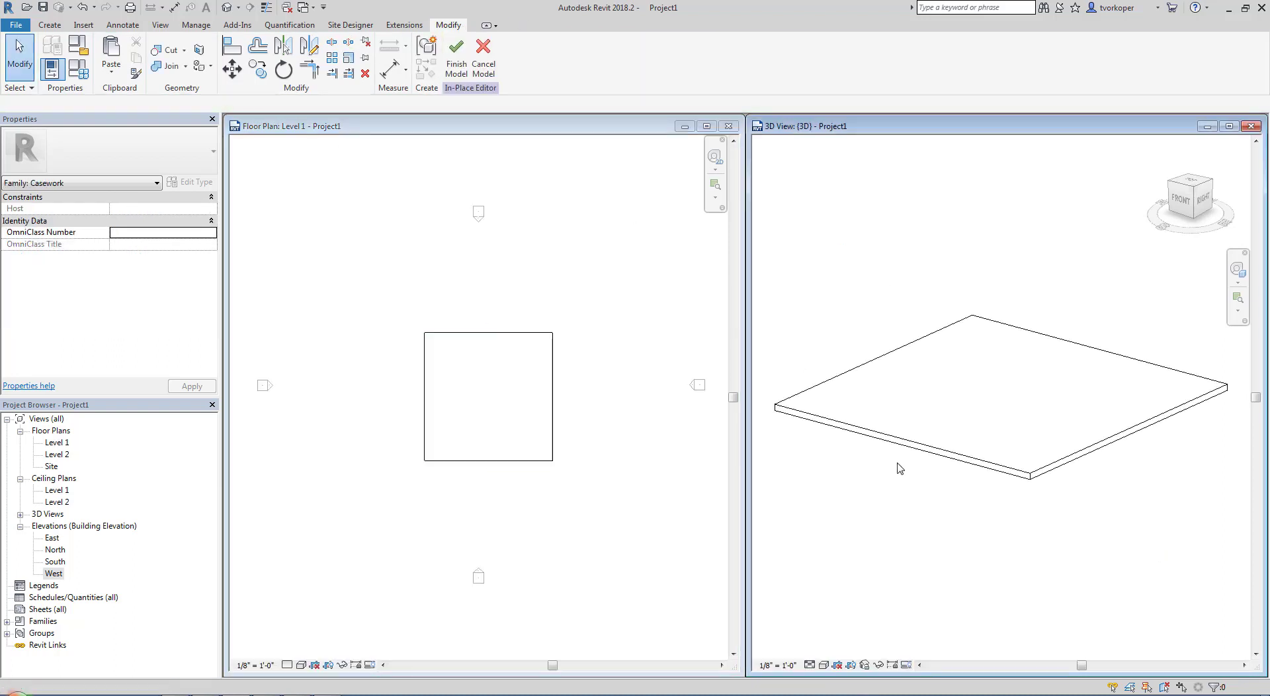
pyautogui.click(930, 453)
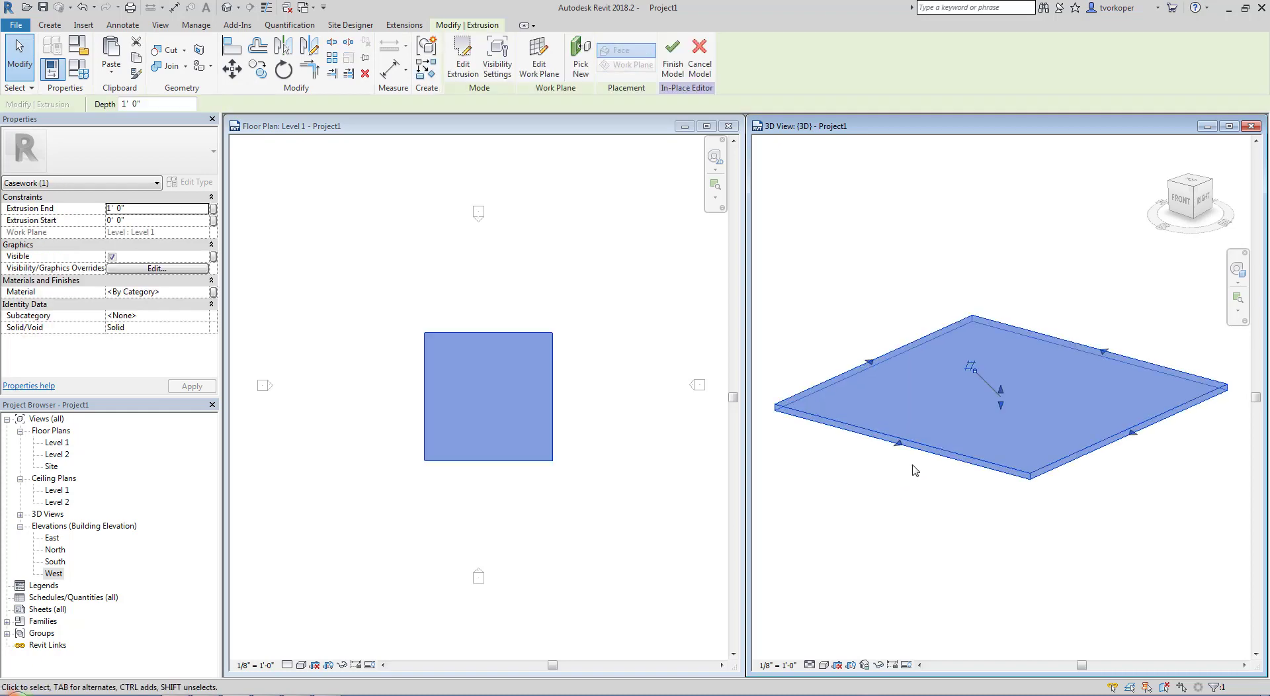
pyautogui.click(893, 489)
pyautogui.click(617, 299)
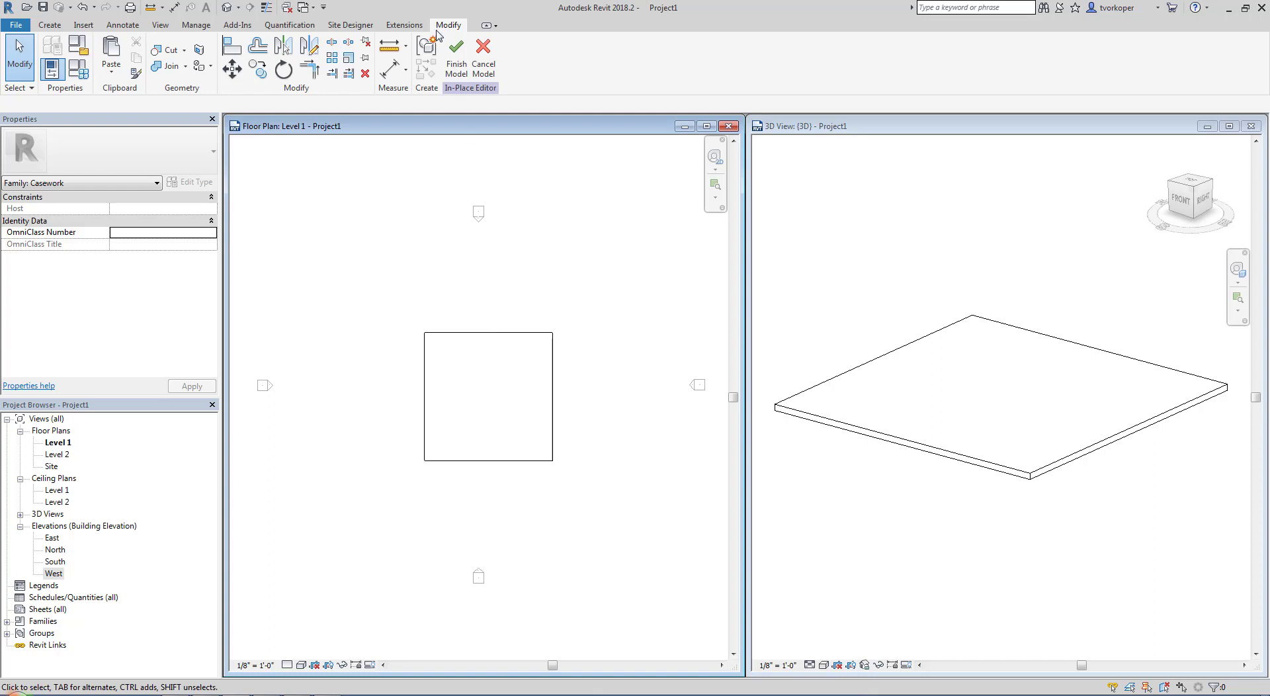
pyautogui.click(725, 355)
pyautogui.moveTo(431, 33); pyautogui.dragTo(528, 113)
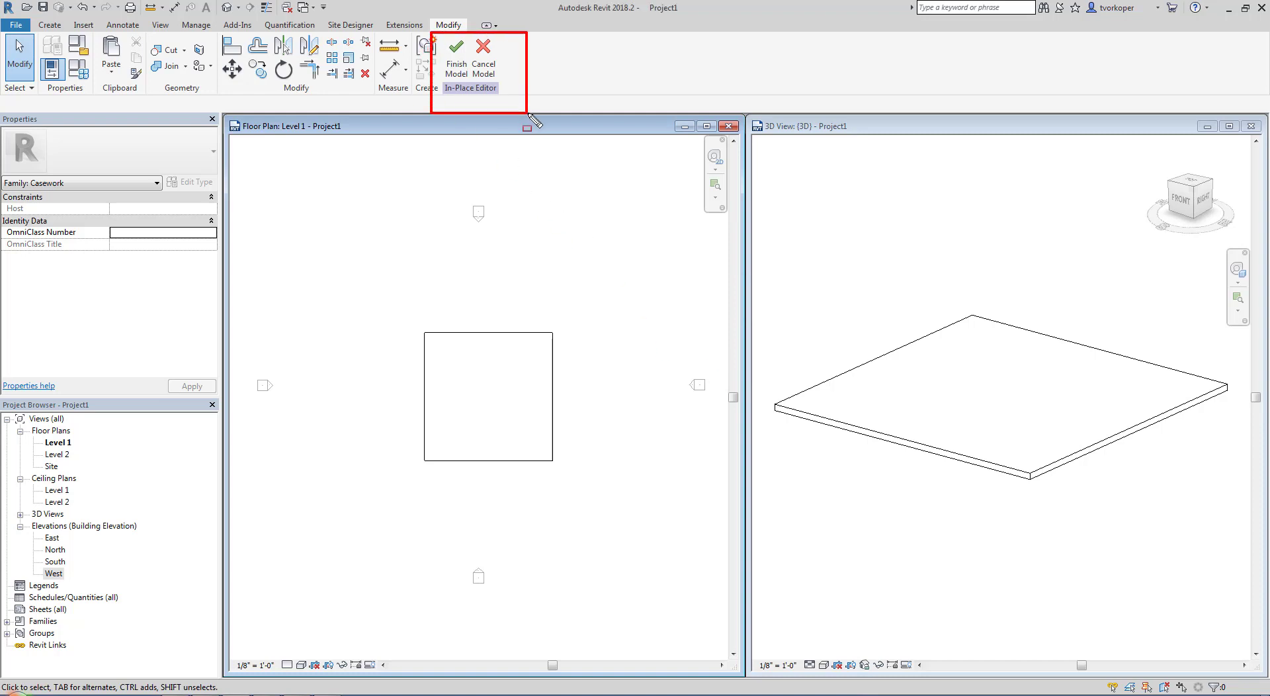
pyautogui.press('Escape')
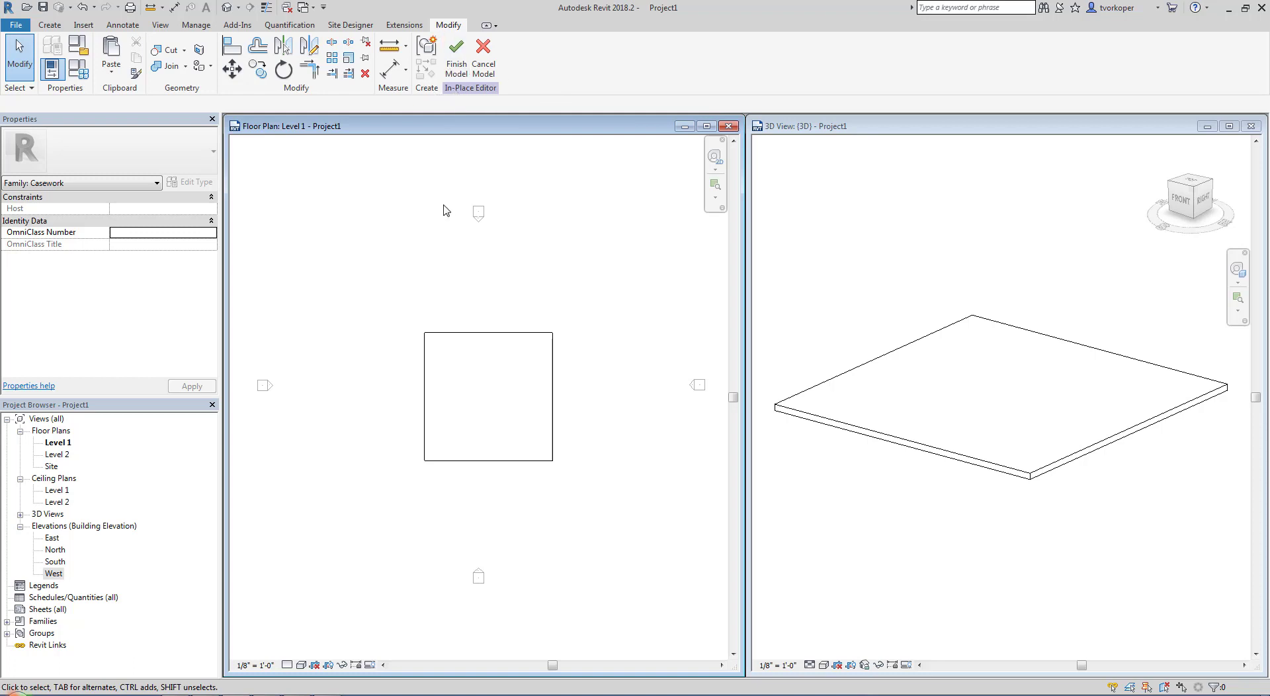
pyautogui.click(465, 339)
pyautogui.click(436, 291)
# Start a solid revolve on a work plane picked from the slab extrusion's front side face, and open the North elevation for sketching
pyautogui.click(50, 25)
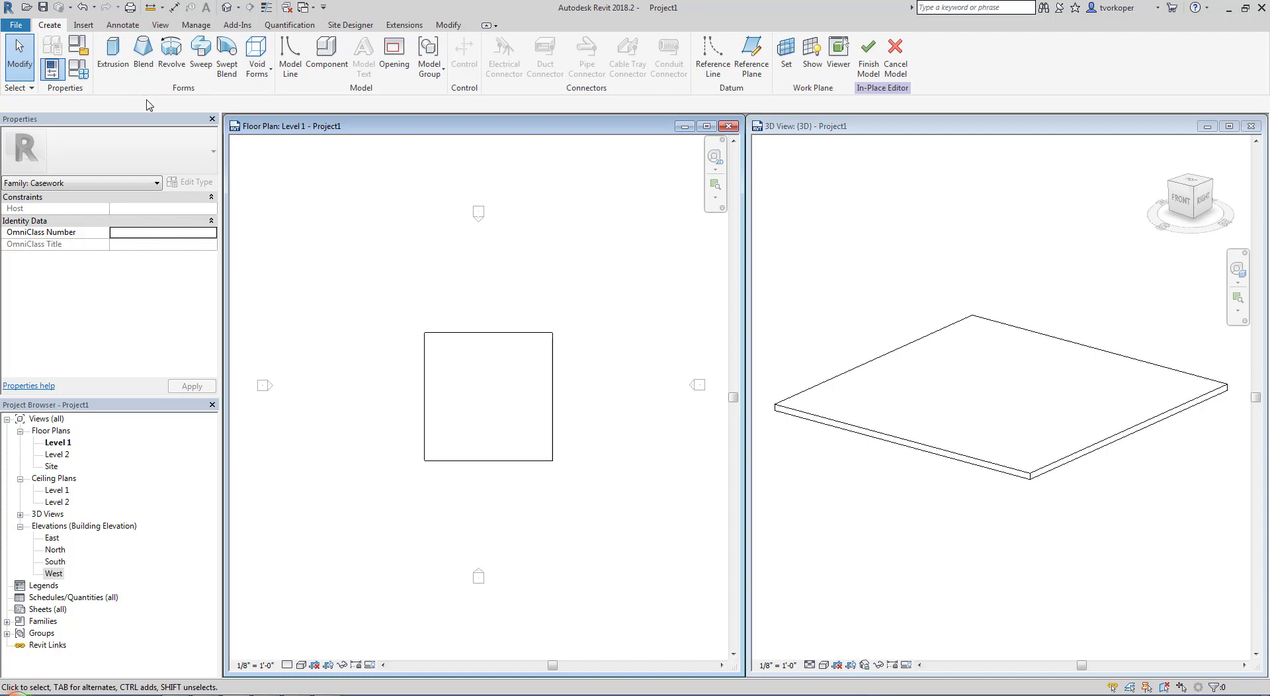
pyautogui.click(169, 55)
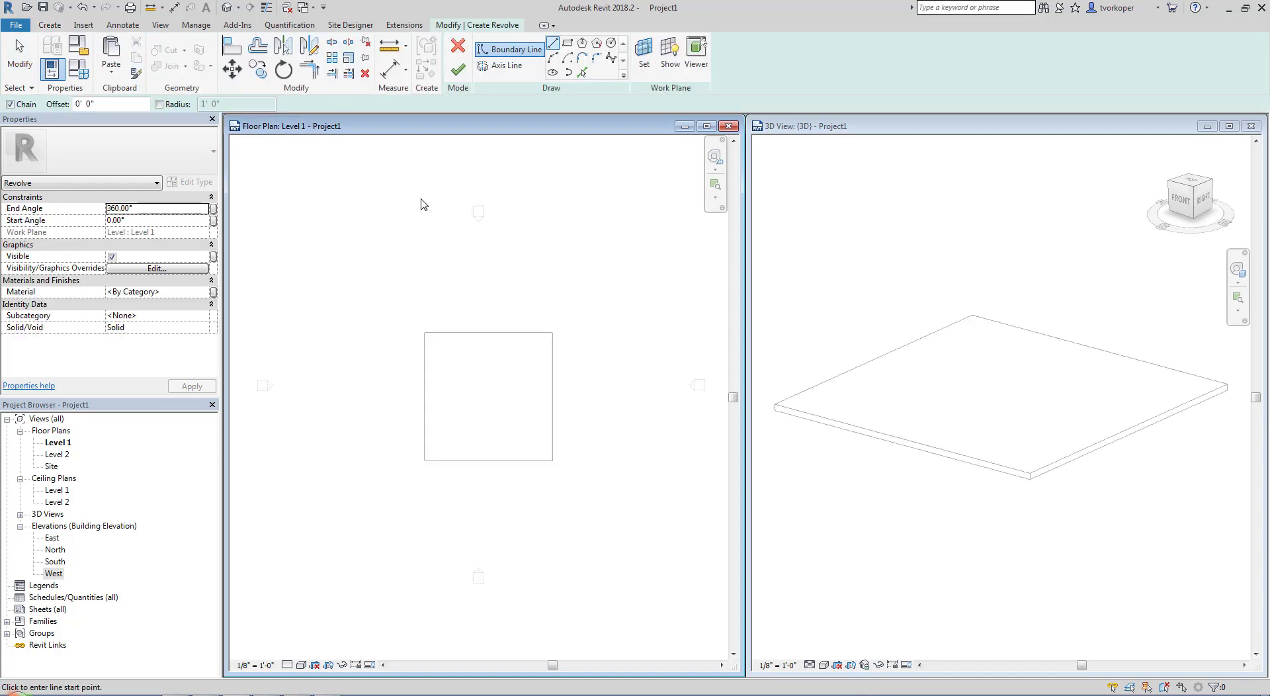
pyautogui.click(501, 65)
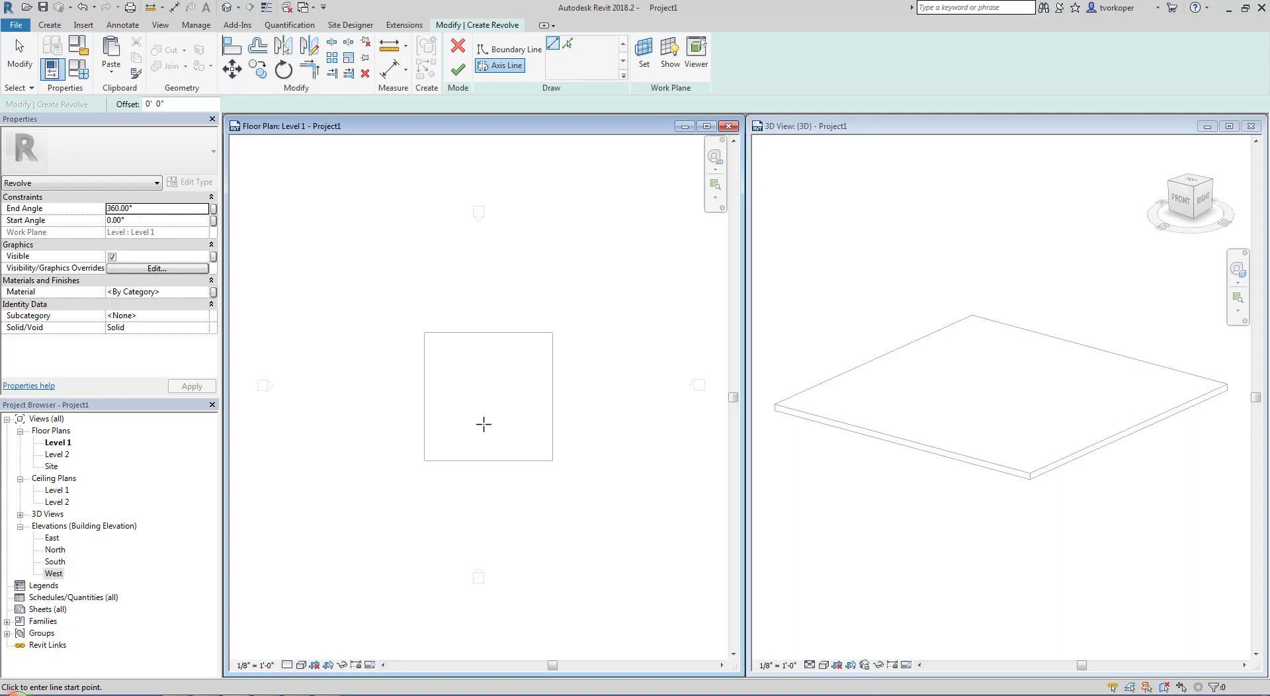
pyautogui.click(645, 58)
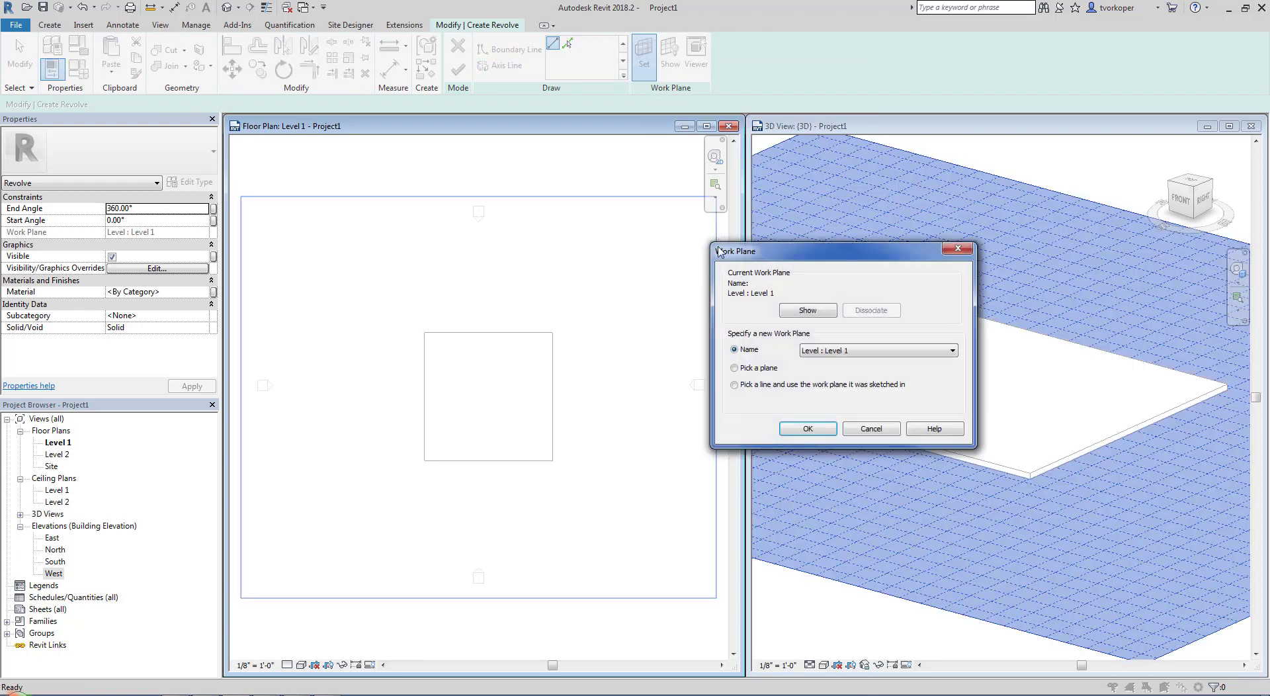
pyautogui.click(864, 353)
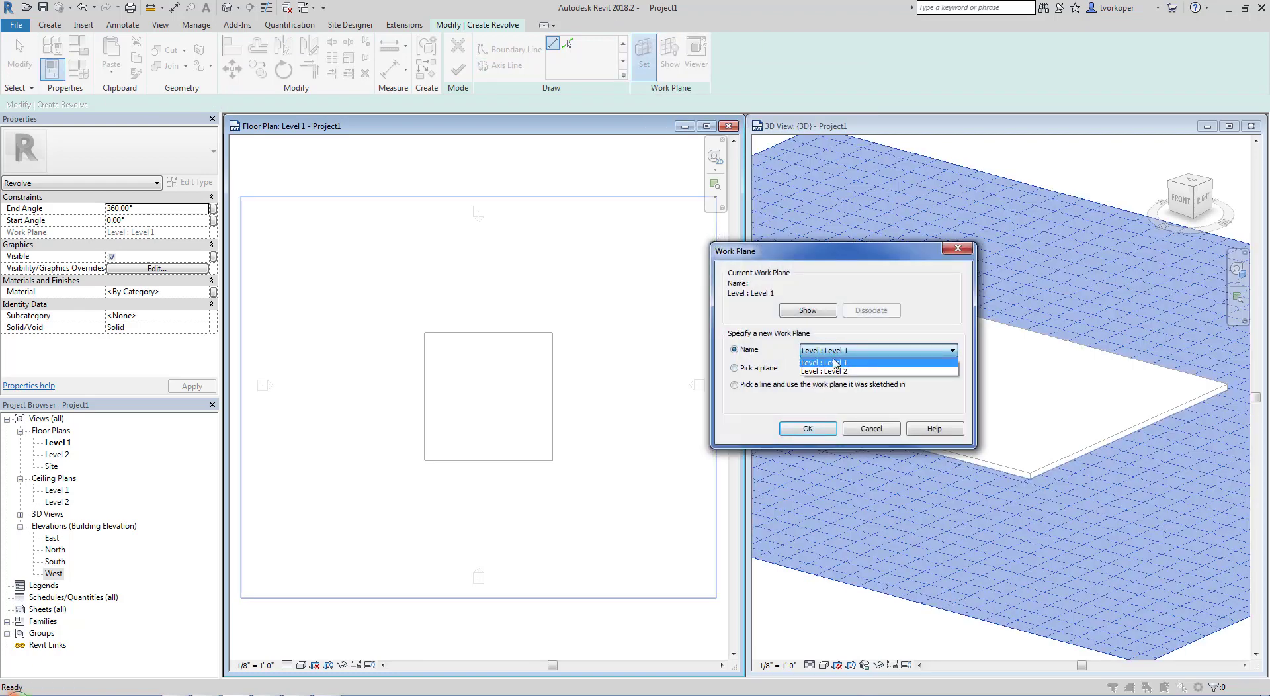
pyautogui.click(853, 260)
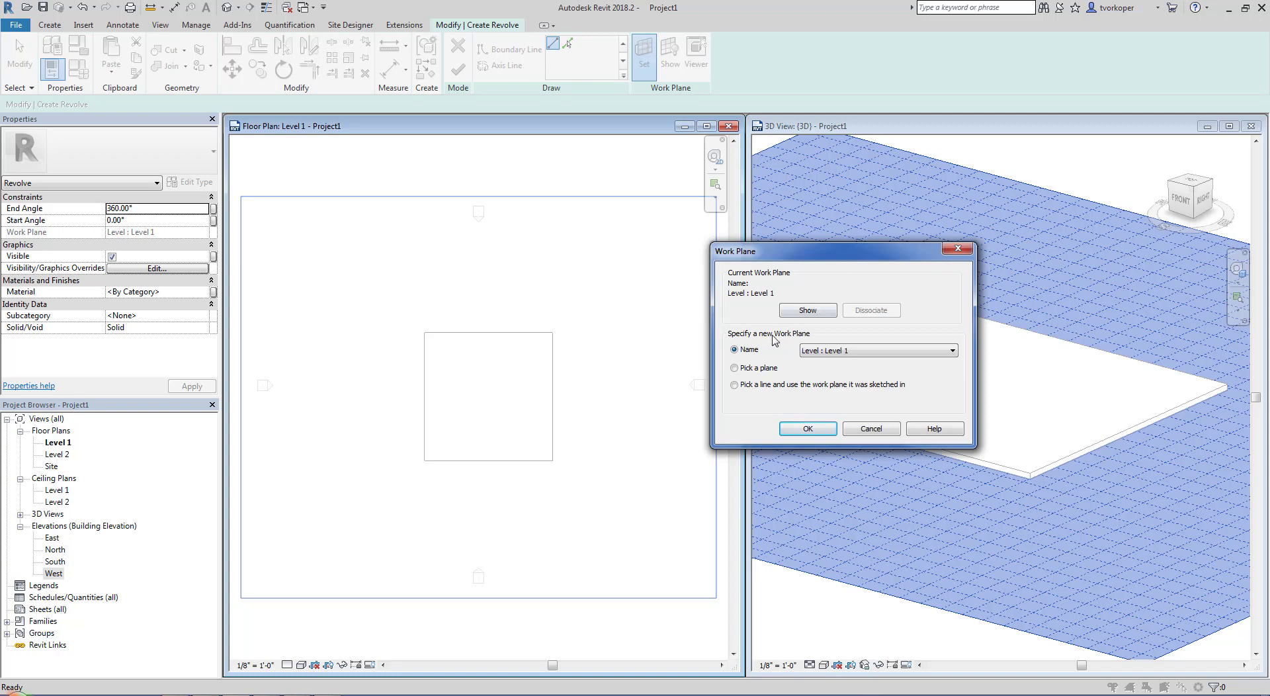
pyautogui.click(803, 429)
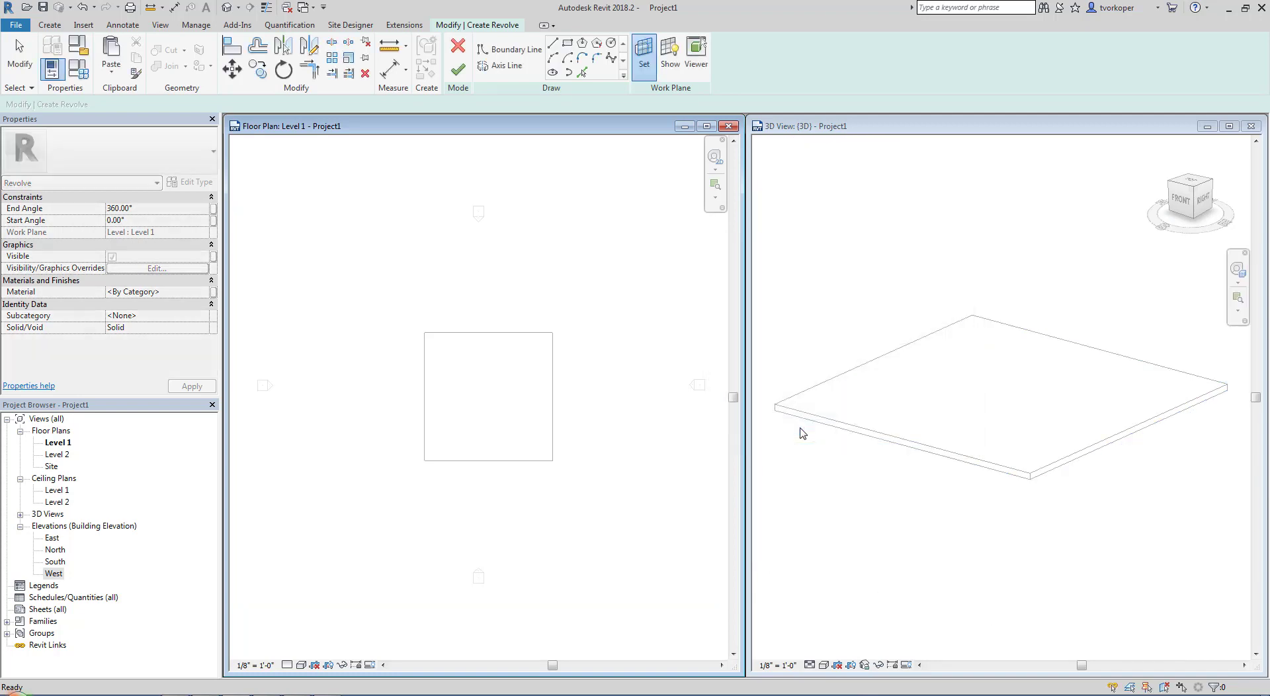
pyautogui.click(875, 477)
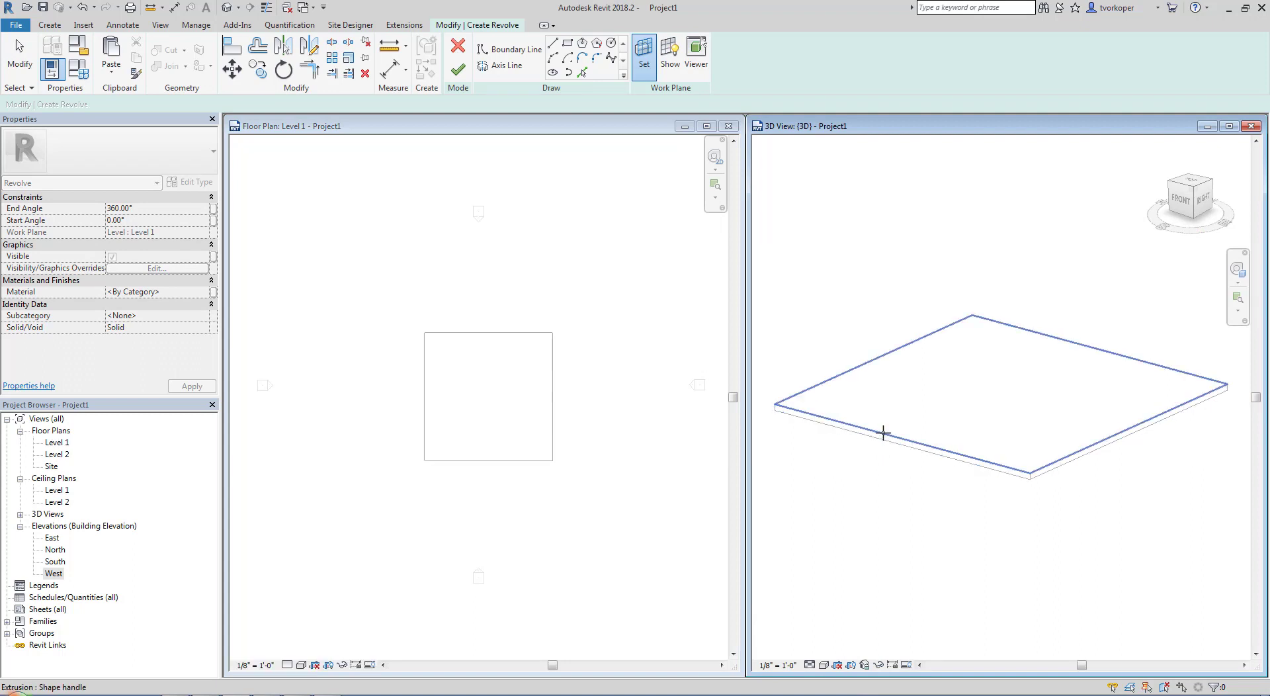
pyautogui.click(1011, 472)
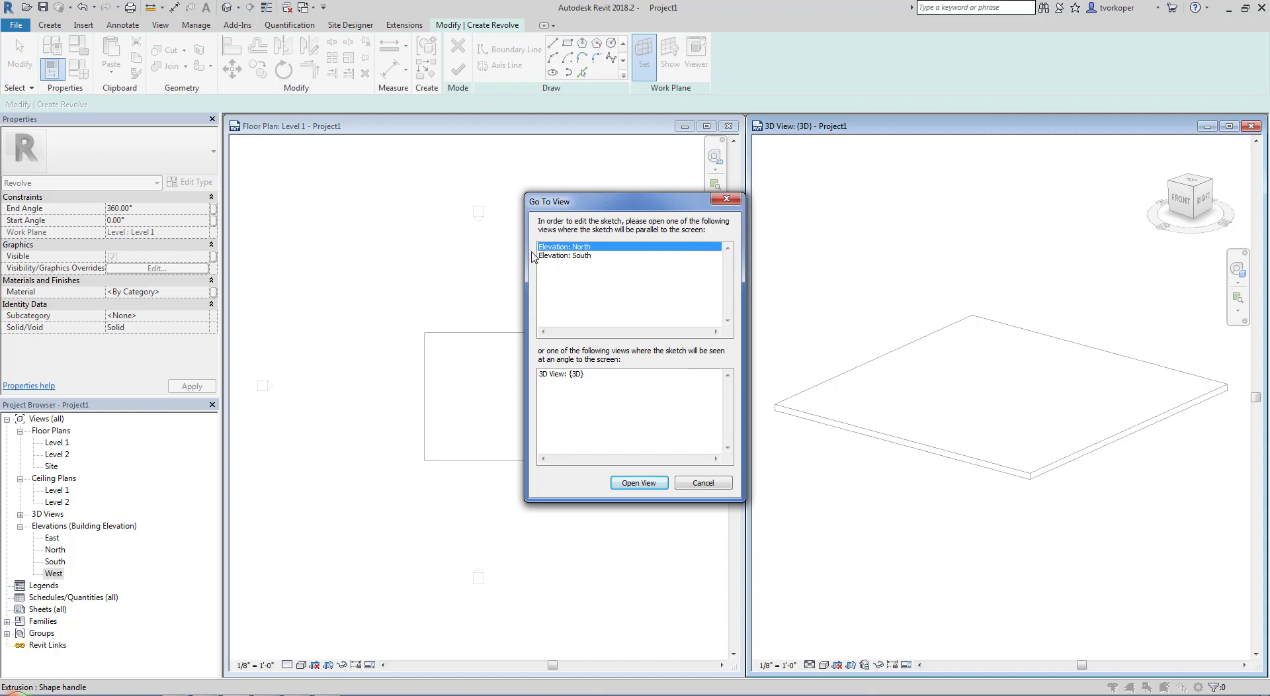
pyautogui.click(639, 484)
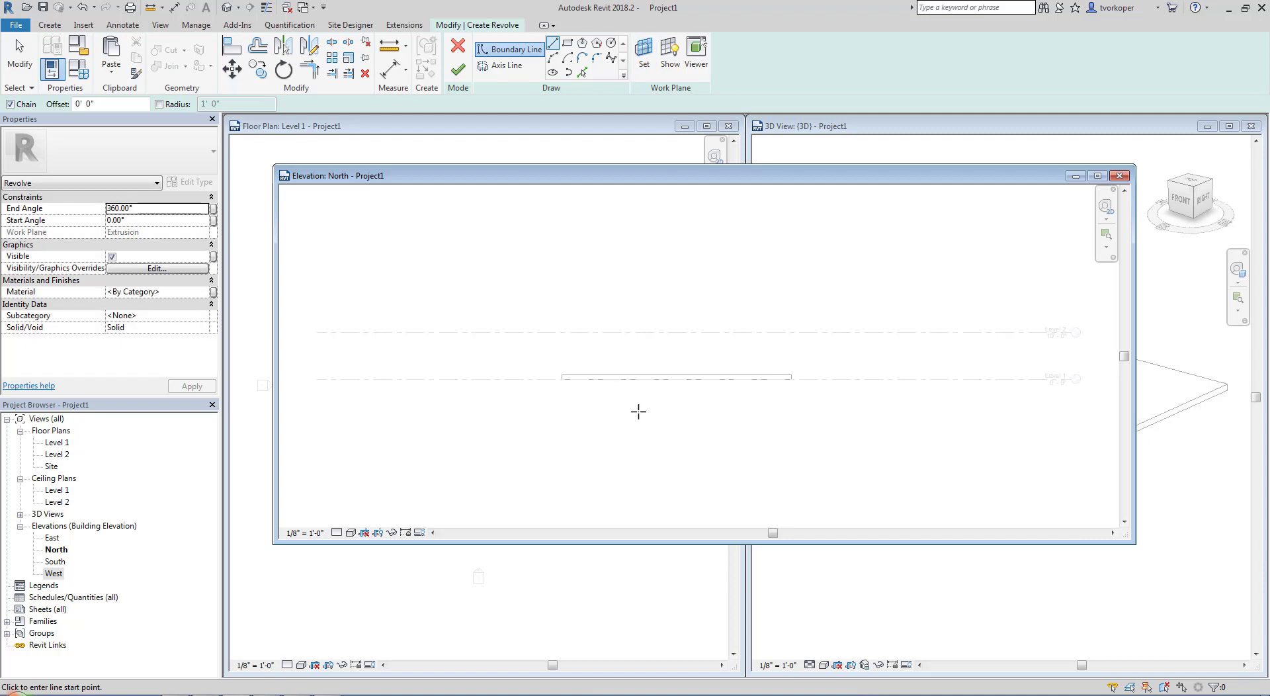
# Draw a vertical revolve axis line from the Level 2 line down to the slab's upper surface
pyautogui.click(507, 66)
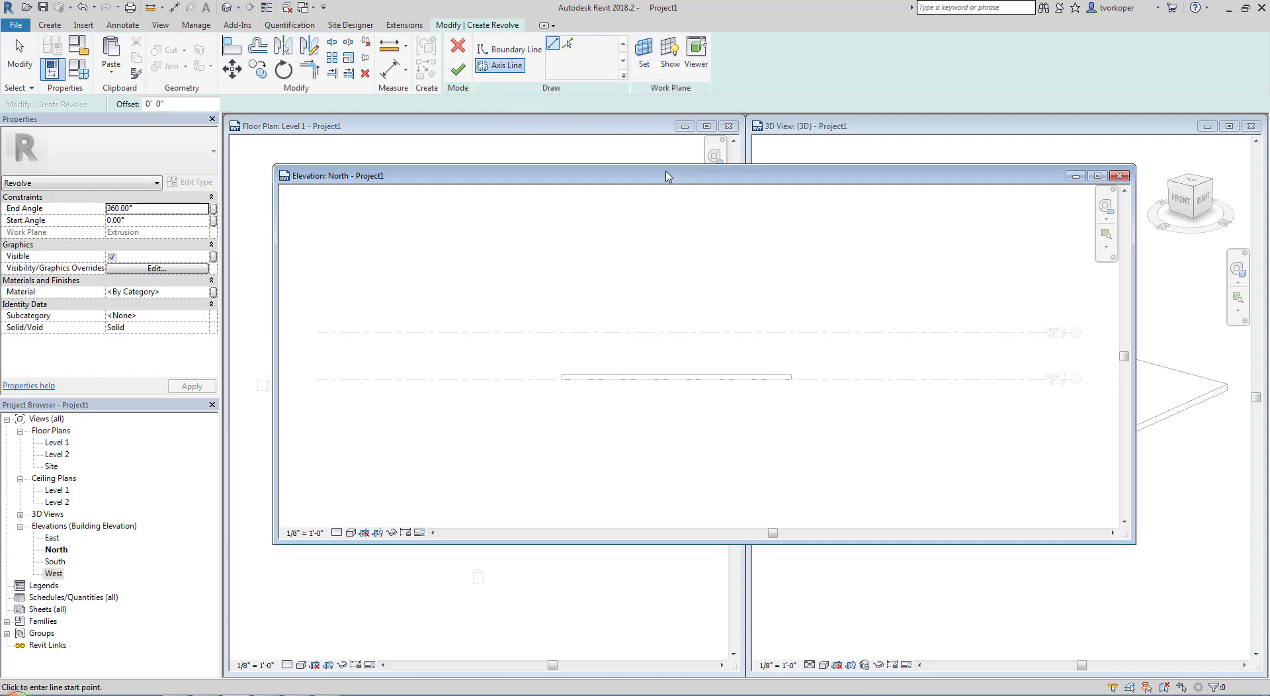
pyautogui.scroll(3, 675, 378)
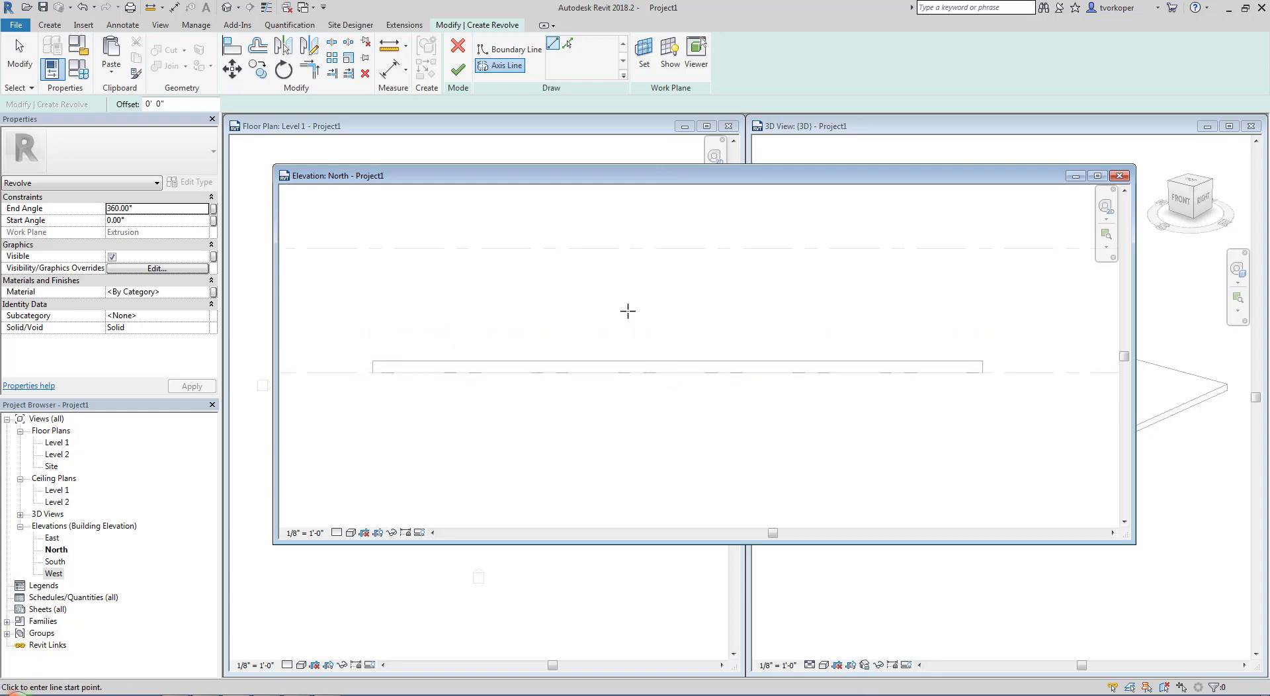
pyautogui.click(611, 250)
pyautogui.click(610, 363)
pyautogui.scroll(4, 619, 349)
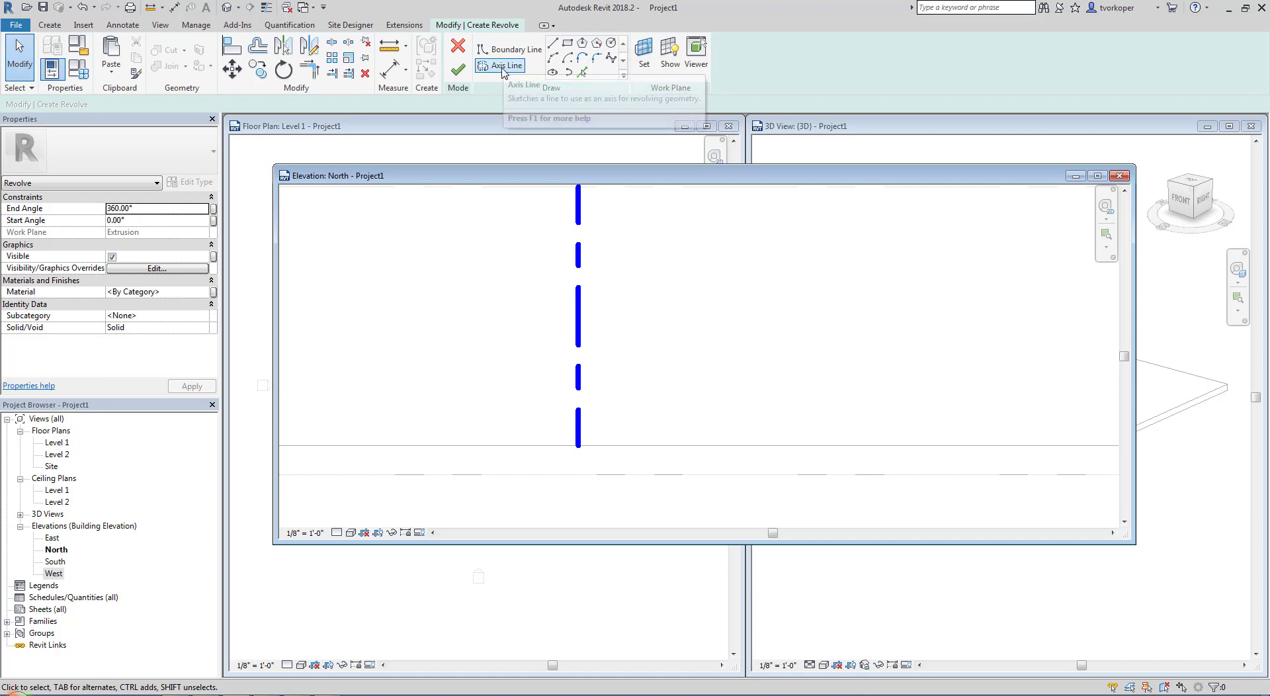
# Sketch a thin curved seat profile about 2'-1" wide beside the axis, using boundary arcs with a rounded outer tip and starting on the axis
pyautogui.click(515, 49)
pyautogui.click(557, 58)
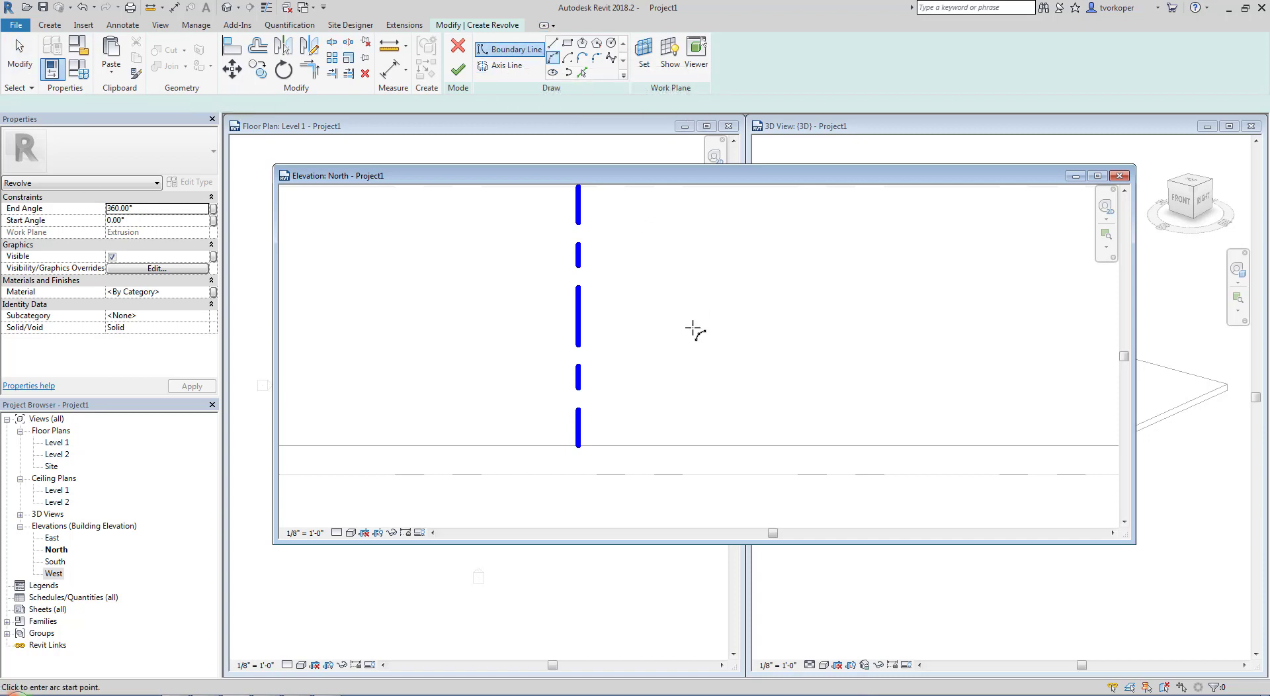
pyautogui.click(579, 317)
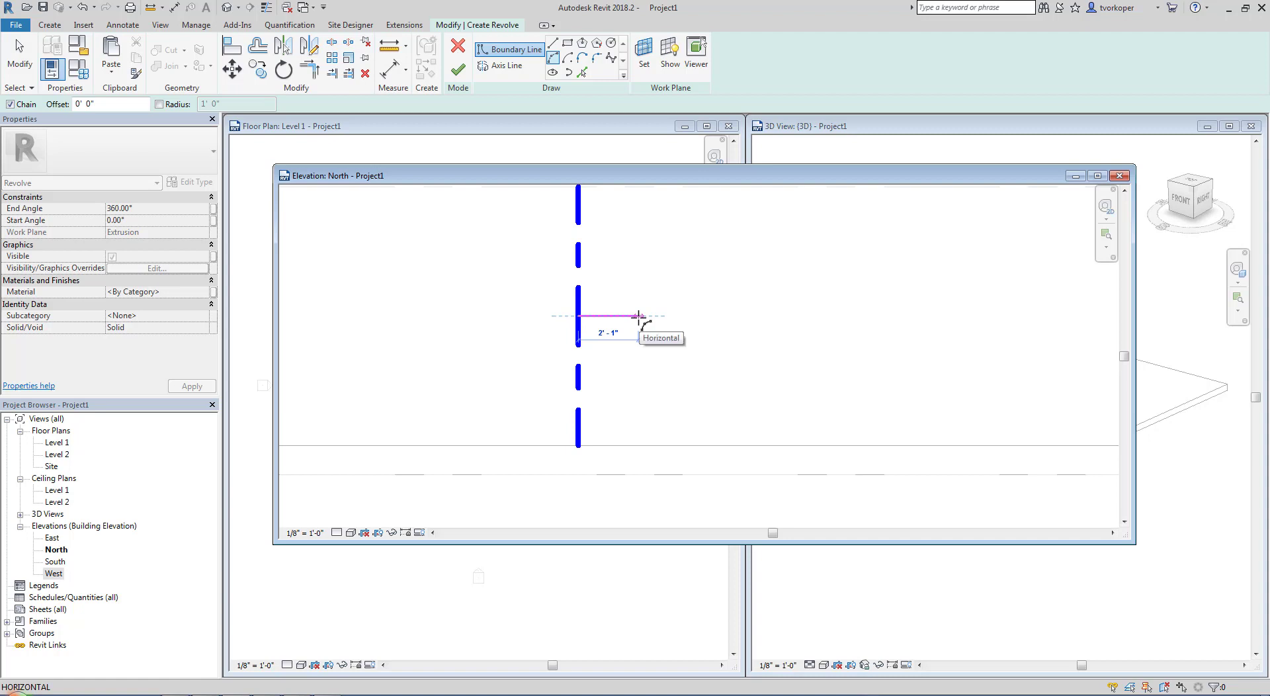
pyautogui.click(638, 316)
pyautogui.scroll(4, 627, 323)
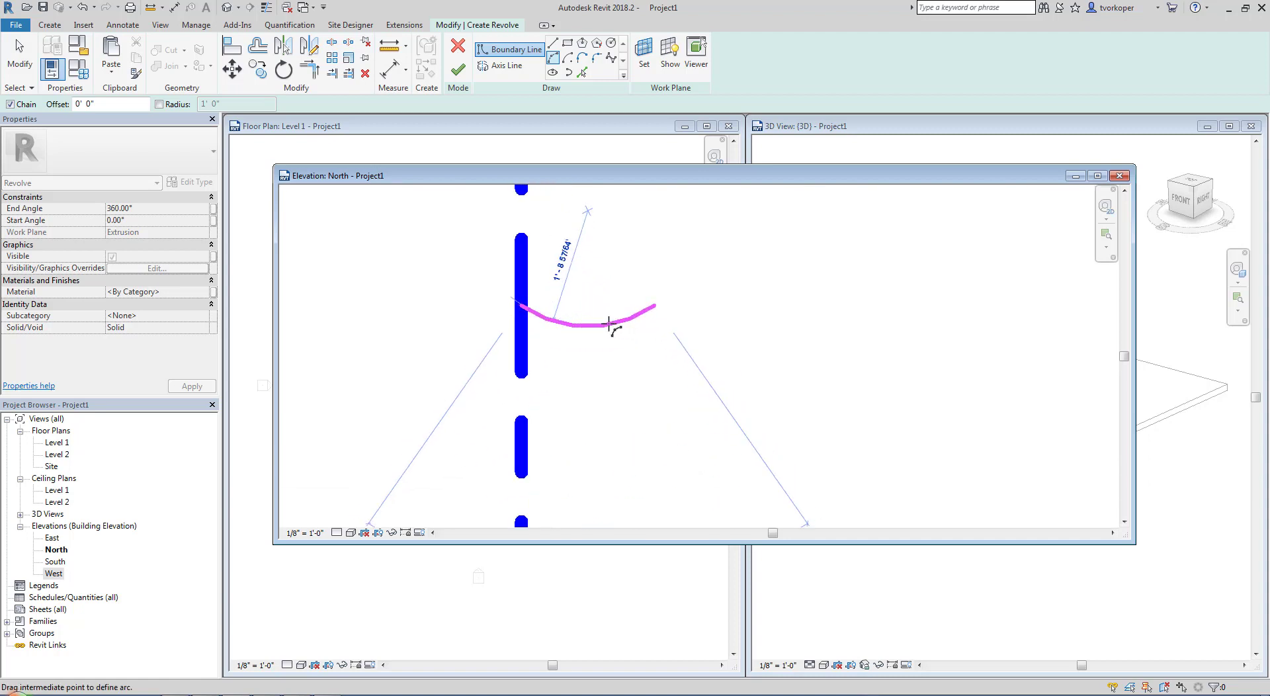
pyautogui.click(605, 326)
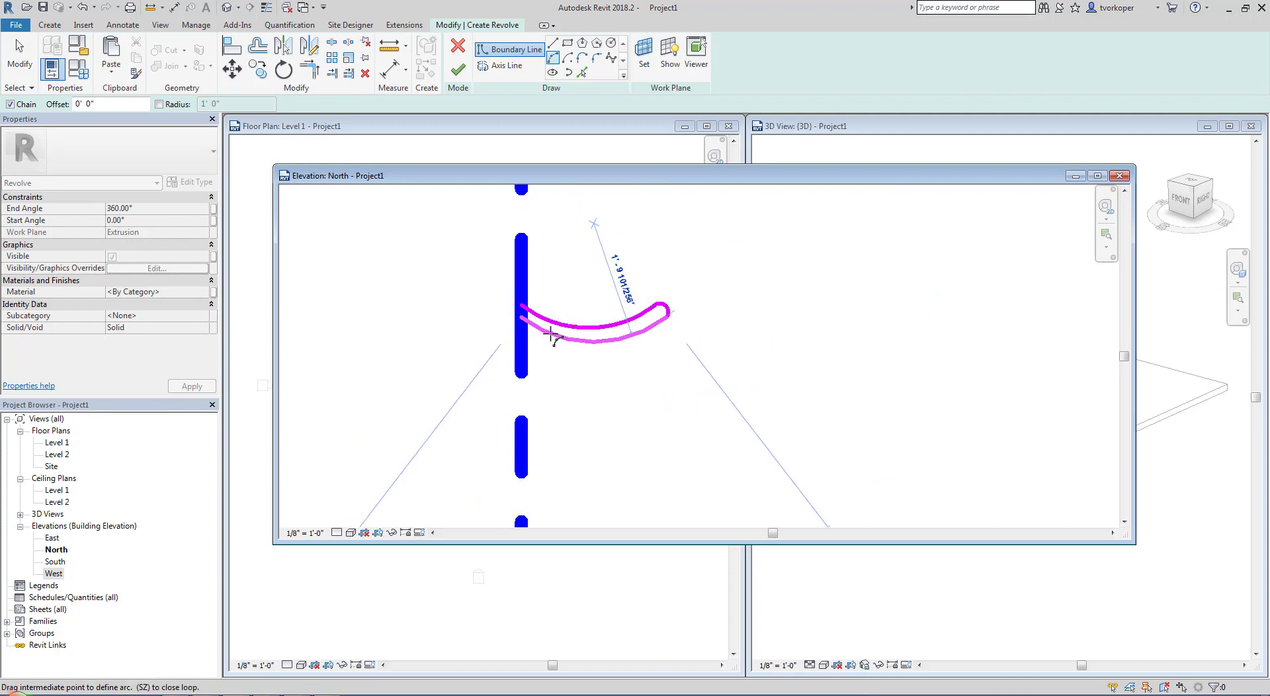
pyautogui.click(525, 319)
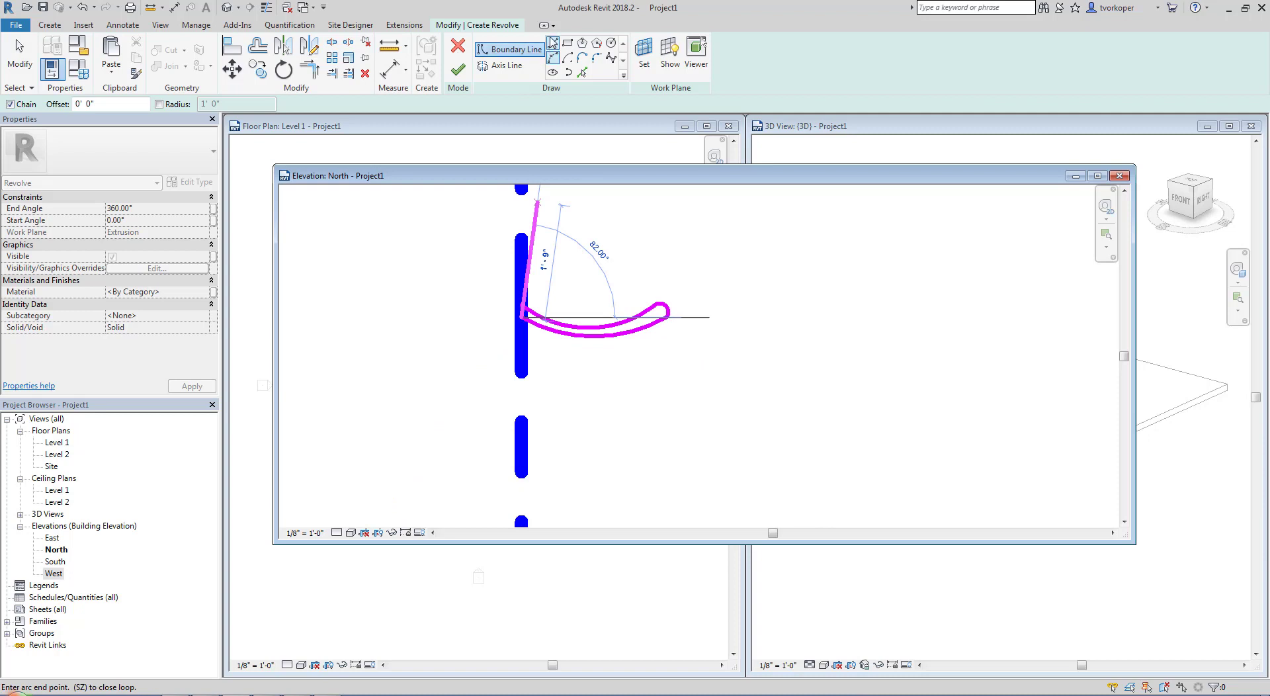
# Draw a slanted stem line about 3'-10" long, a sloped base down to the slab, and lines closing the profile along the slab and axis
pyautogui.click(553, 42)
pyautogui.scroll(-2, 538, 198)
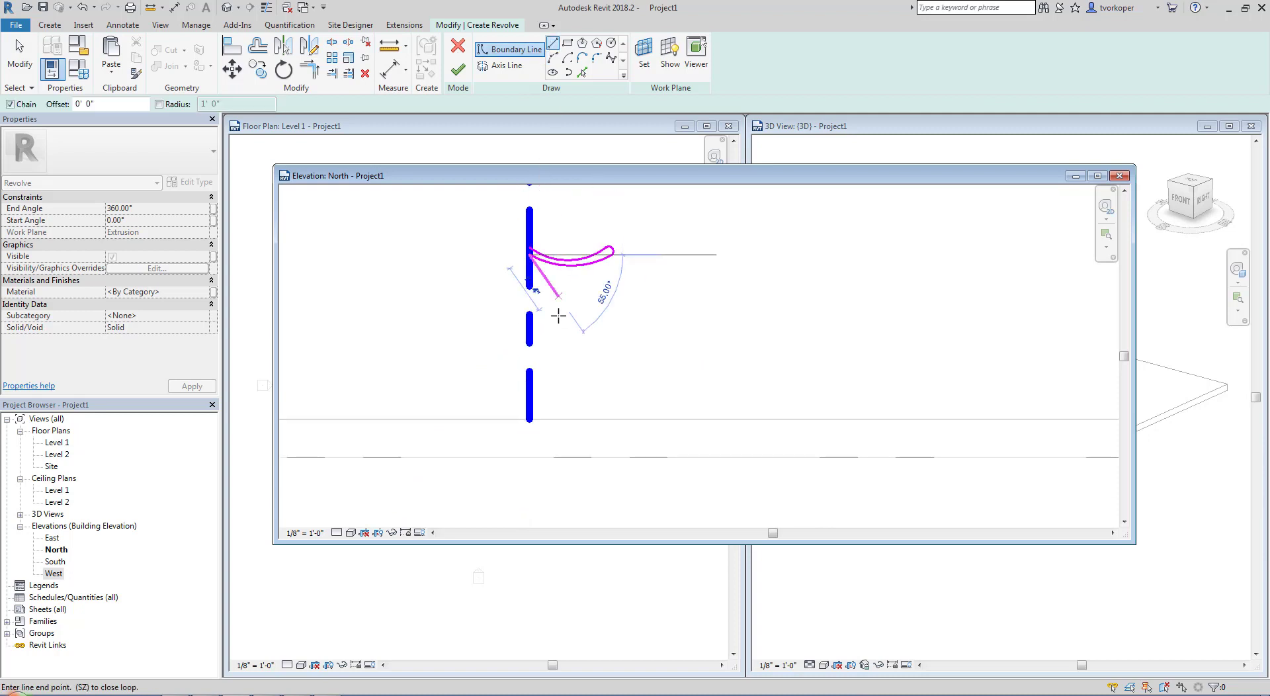
pyautogui.click(539, 406)
pyautogui.click(627, 418)
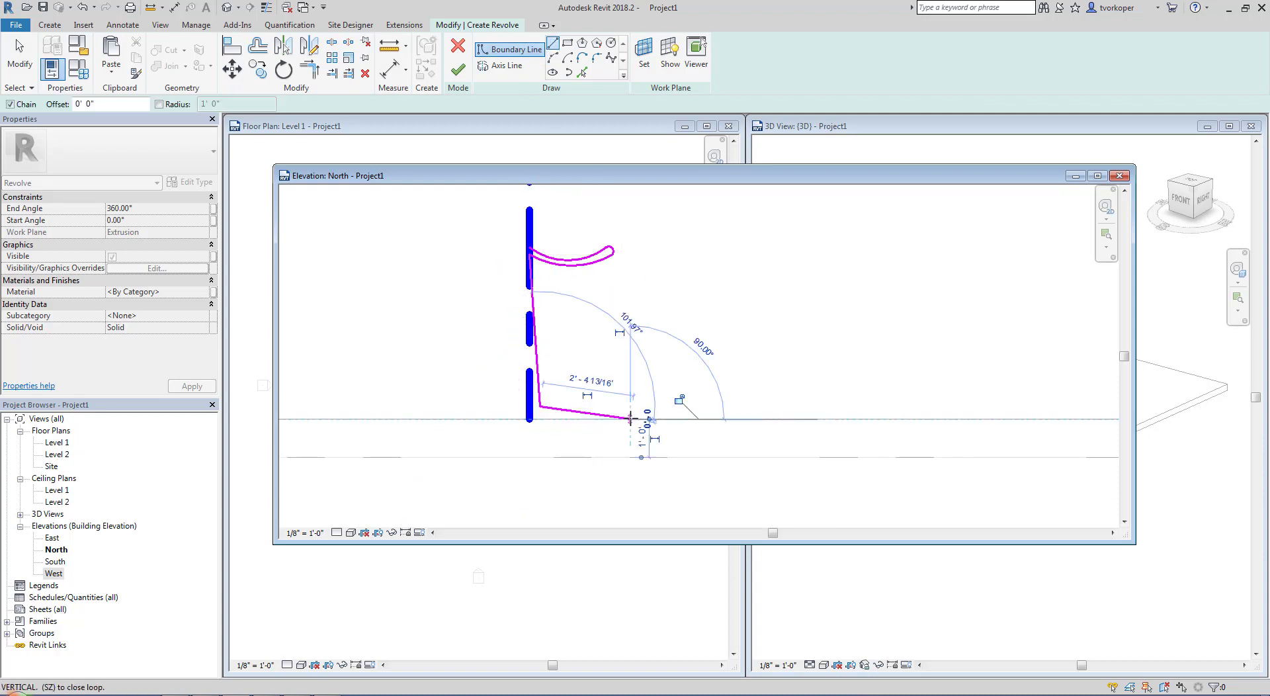
pyautogui.click(530, 249)
pyautogui.press('Escape')
# Shift the slanted stem line's upper end away from the axis and trim it to the seat's lower arc
pyautogui.scroll(3, 546, 285)
pyautogui.scroll(2, 543, 285)
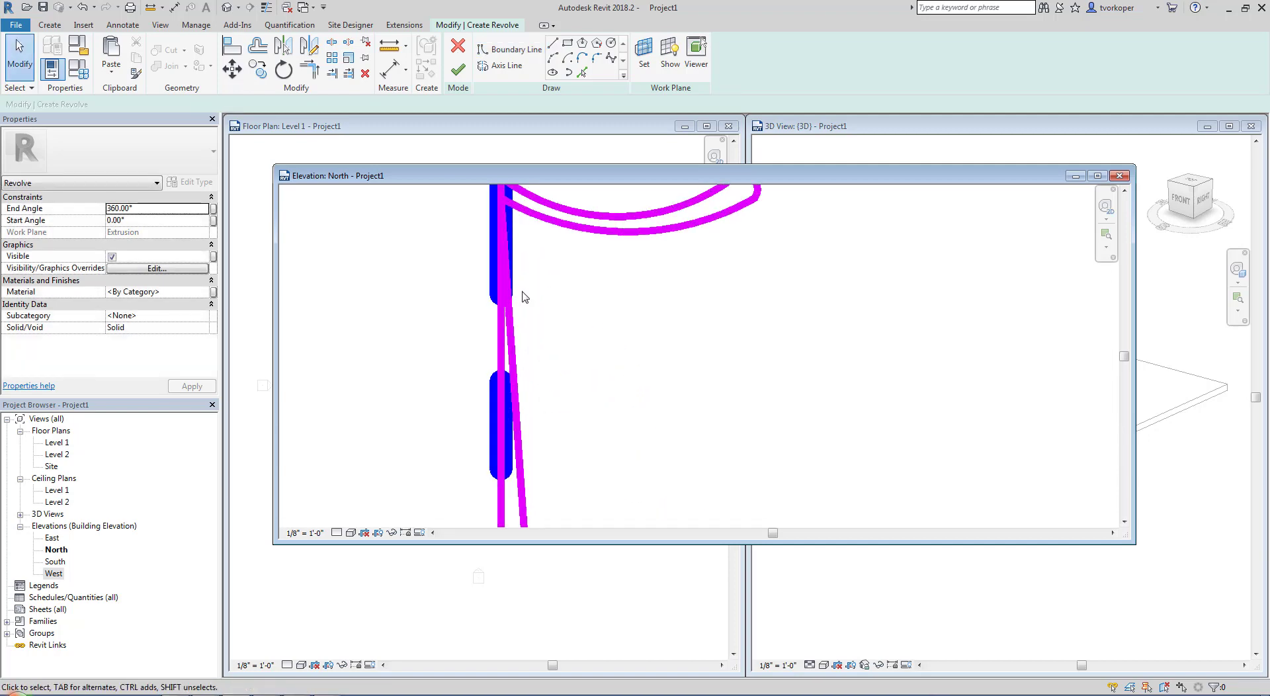
pyautogui.click(513, 347)
pyautogui.moveTo(502, 198); pyautogui.dragTo(518, 211)
pyautogui.press('t')
pyautogui.press('r')
pyautogui.click(520, 227)
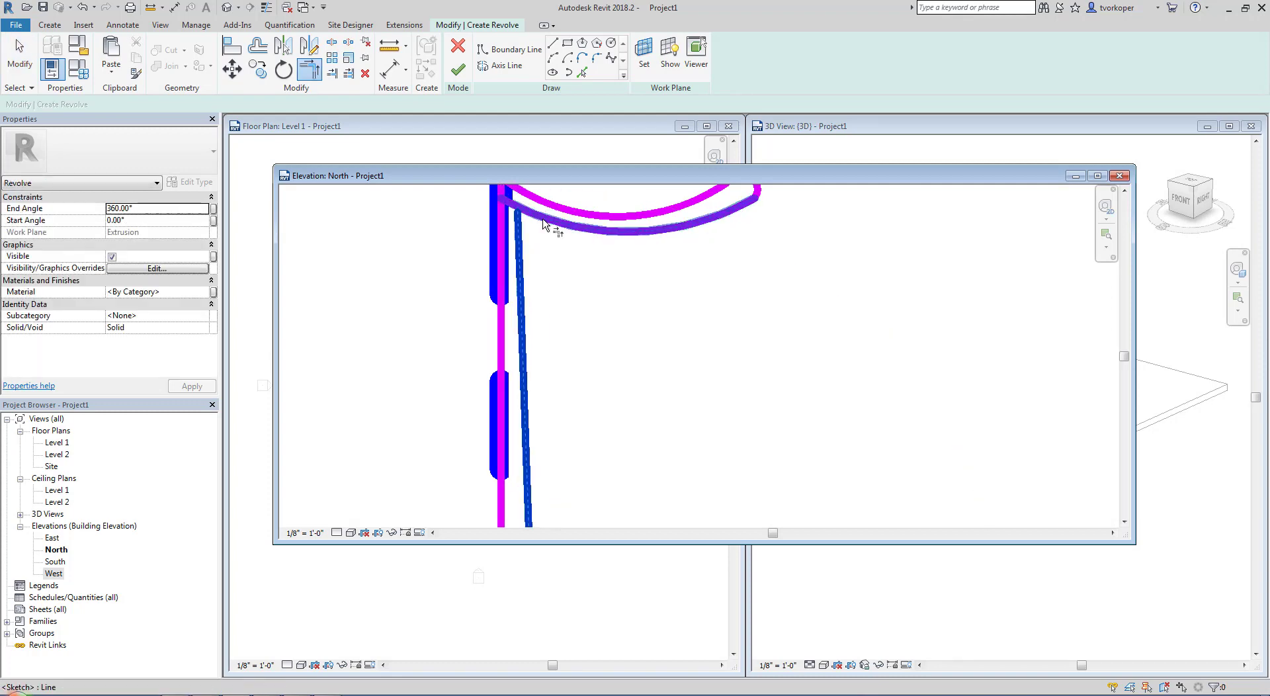
pyautogui.click(548, 223)
pyautogui.press('Escape')
pyautogui.scroll(-6, 596, 293)
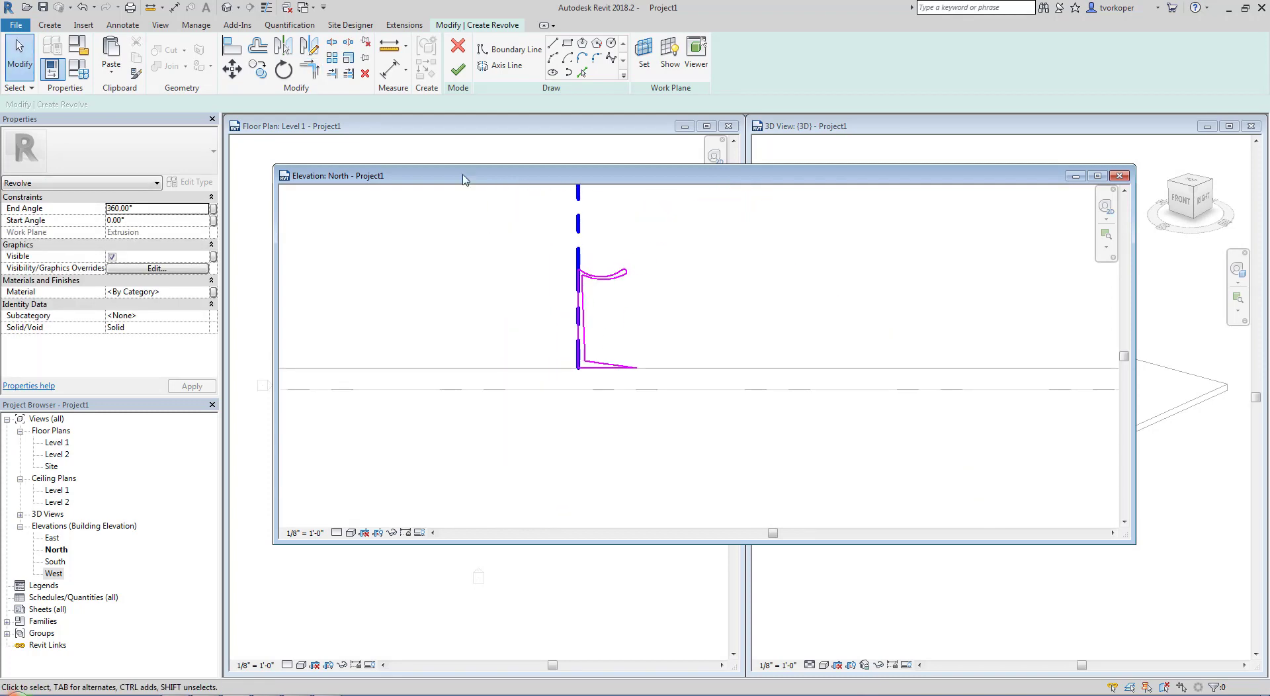
# Finish the revolve sketch as a 360° solid and finish the in-place casework model
pyautogui.click(458, 69)
pyautogui.click(720, 269)
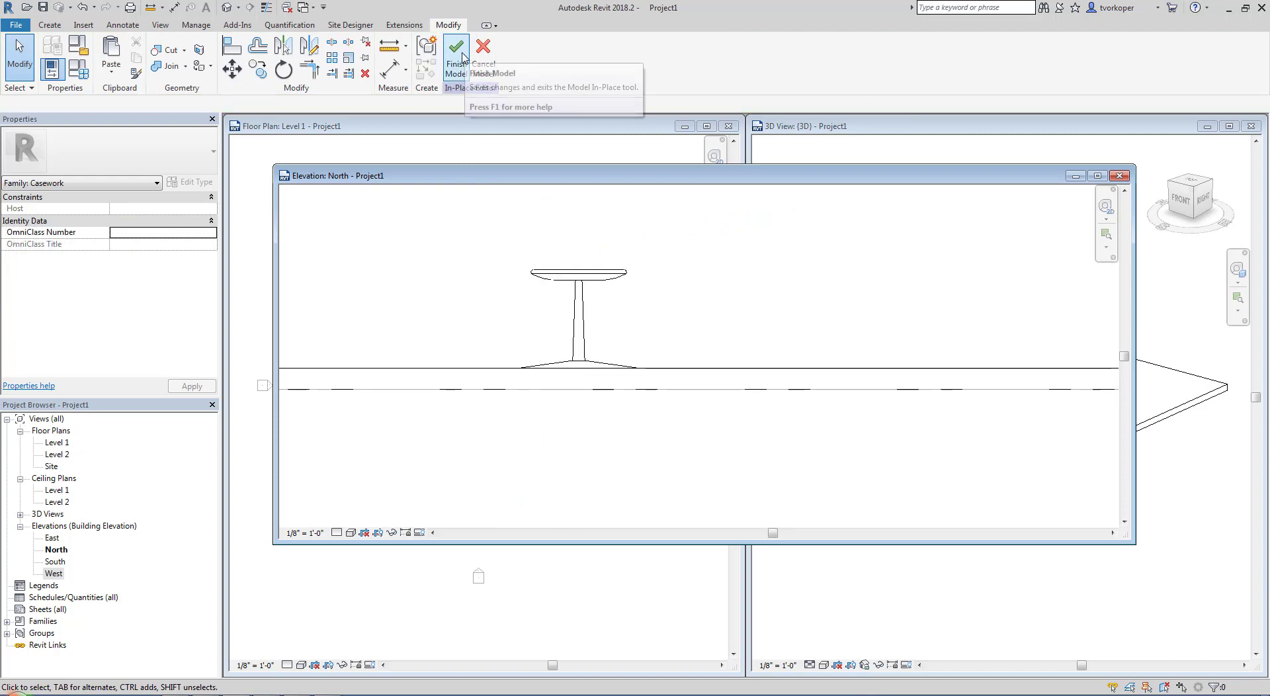
pyautogui.click(465, 59)
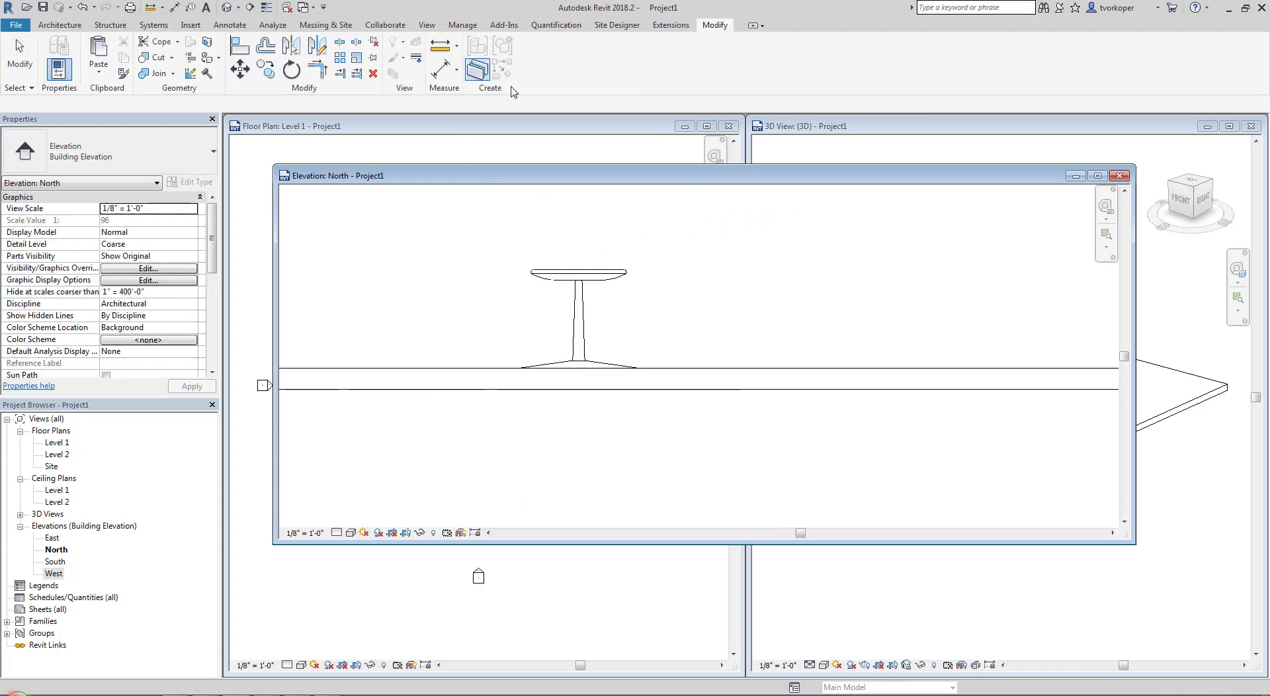
# Switch the 3D view to a shaded style and show the revolved pedestal on the slab's front edge
pyautogui.click(816, 156)
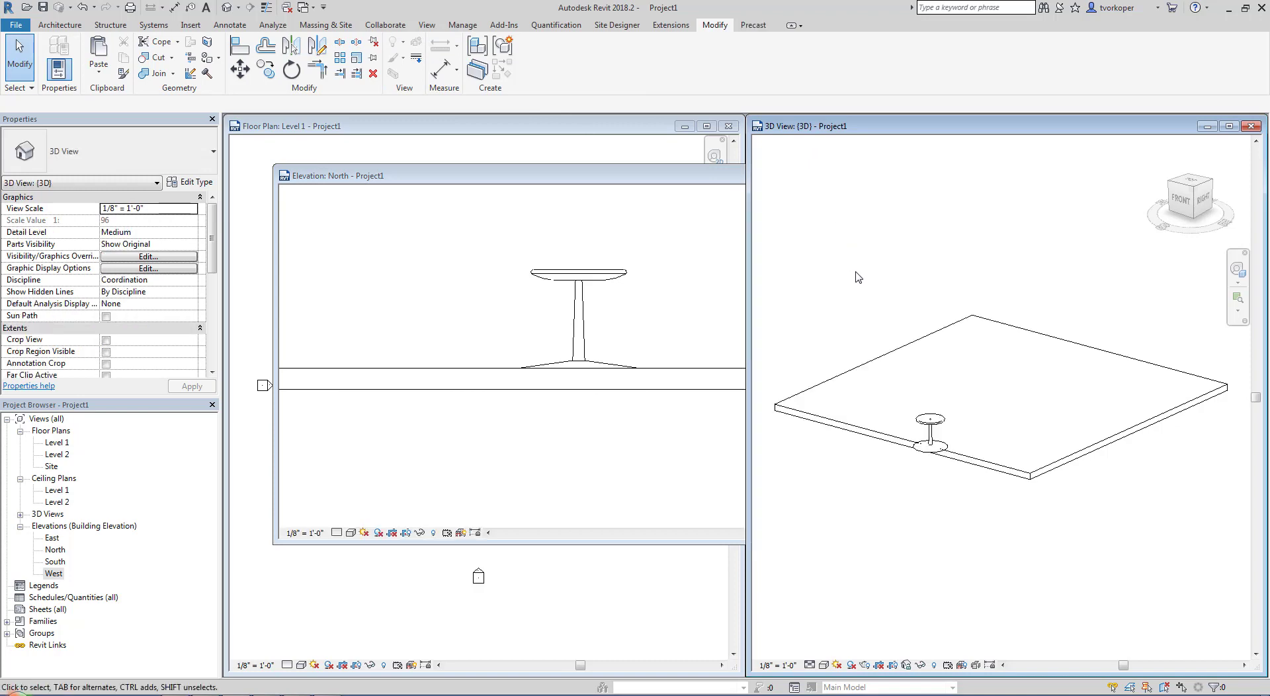
pyautogui.click(891, 354)
pyautogui.keyDown('shift'); pyautogui.moveTo(894, 333); pyautogui.dragTo(1003, 372, button='middle'); pyautogui.keyUp('shift')
pyautogui.moveTo(995, 494); pyautogui.dragTo(994, 617)
pyautogui.click(926, 283)
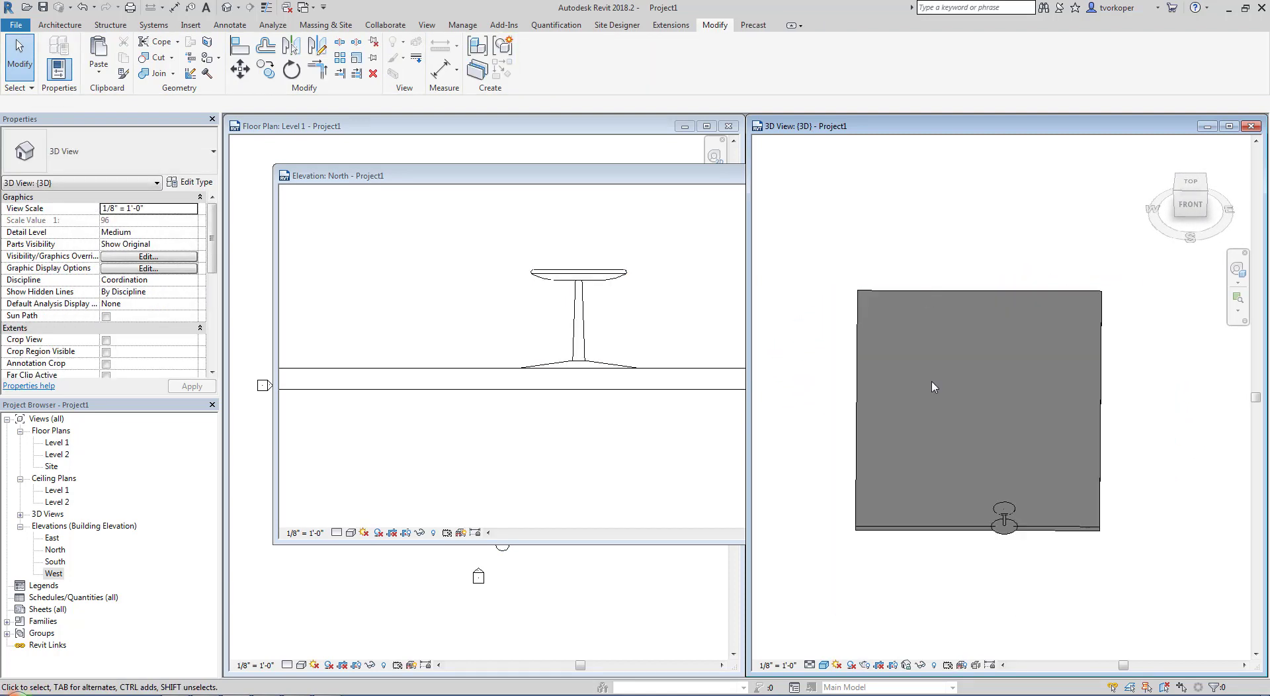
pyautogui.keyDown('shift'); pyautogui.moveTo(927, 383); pyautogui.dragTo(915, 428, button='middle'); pyautogui.keyUp('shift')
pyautogui.scroll(3, 921, 482)
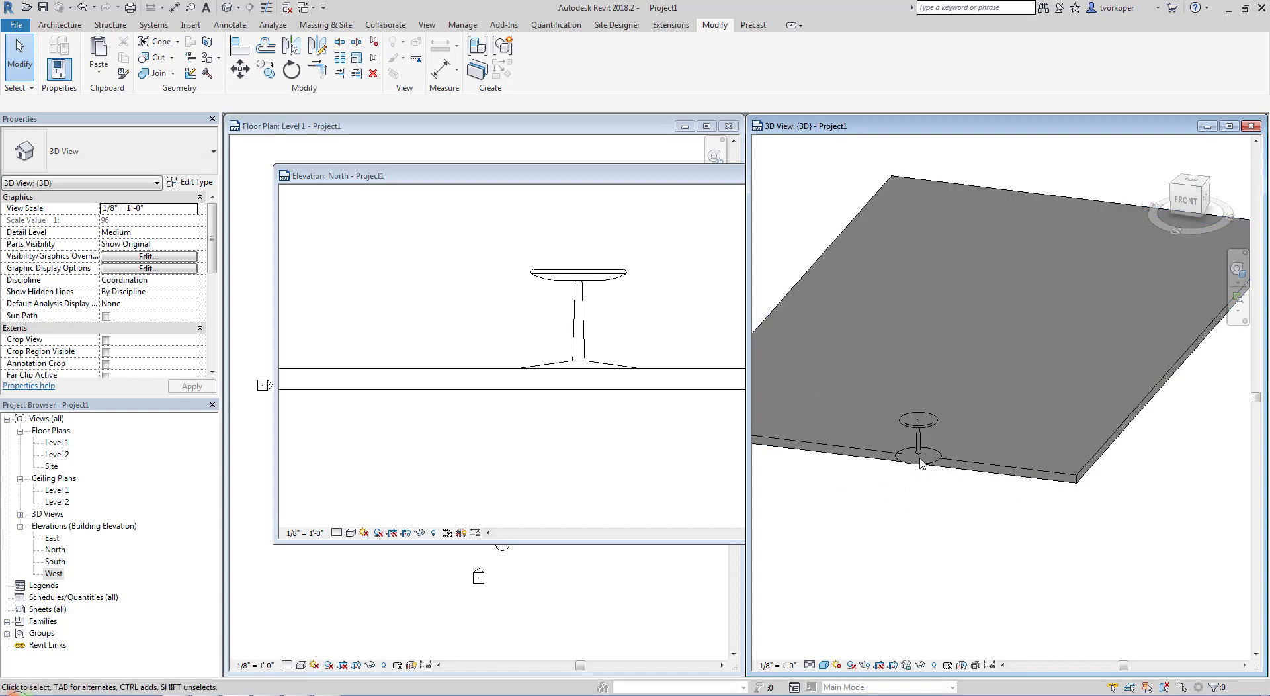
# Select the casework and examine from several angles how the pedestal sits on the picked face of the slab
pyautogui.click(974, 467)
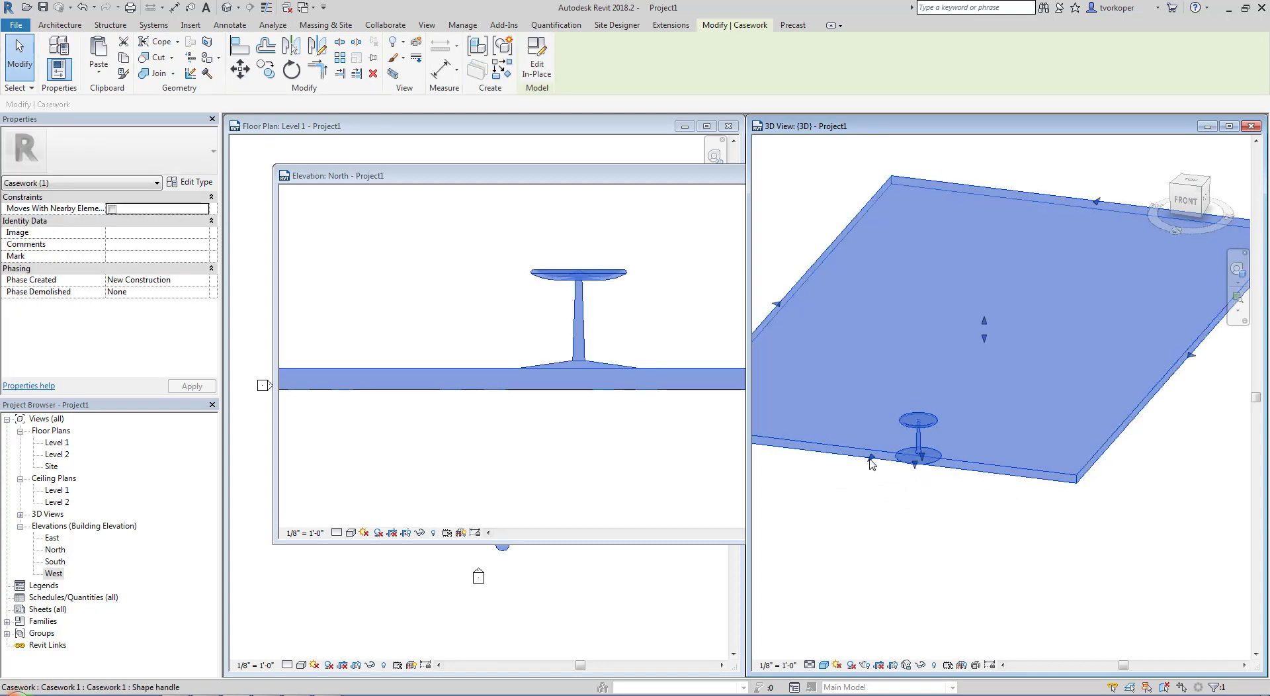
pyautogui.moveTo(953, 350); pyautogui.dragTo(953, 349)
pyautogui.click(934, 435)
pyautogui.keyDown('shift'); pyautogui.moveTo(998, 434); pyautogui.dragTo(886, 452, button='middle'); pyautogui.keyUp('shift')
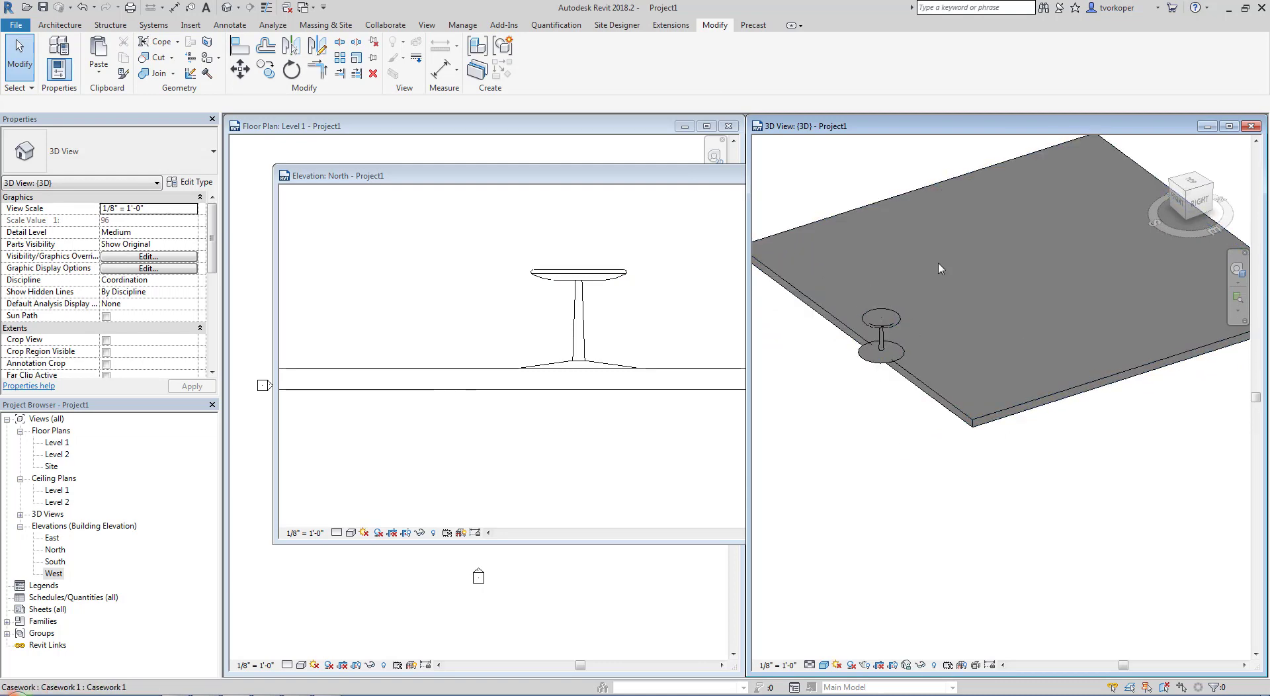
pyautogui.keyDown('shift'); pyautogui.moveTo(882, 461); pyautogui.dragTo(942, 436, button='middle'); pyautogui.keyUp('shift')
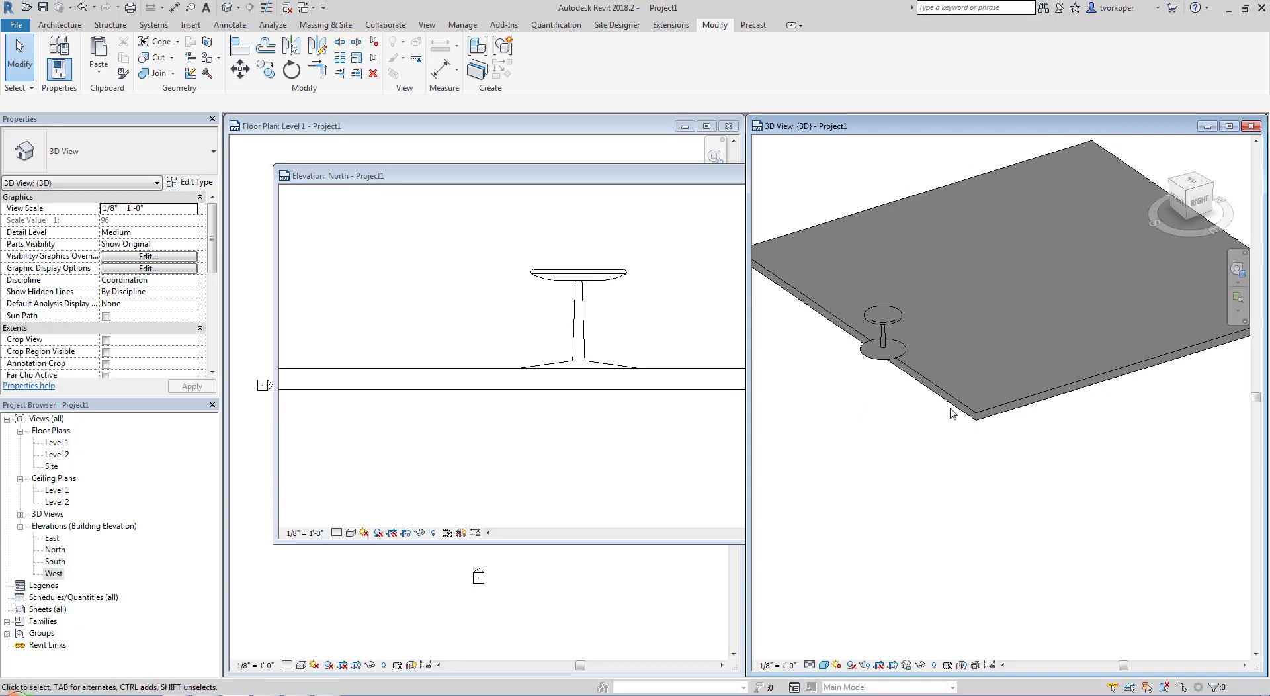
pyautogui.click(953, 413)
pyautogui.click(908, 532)
pyautogui.scroll(-1, 908, 527)
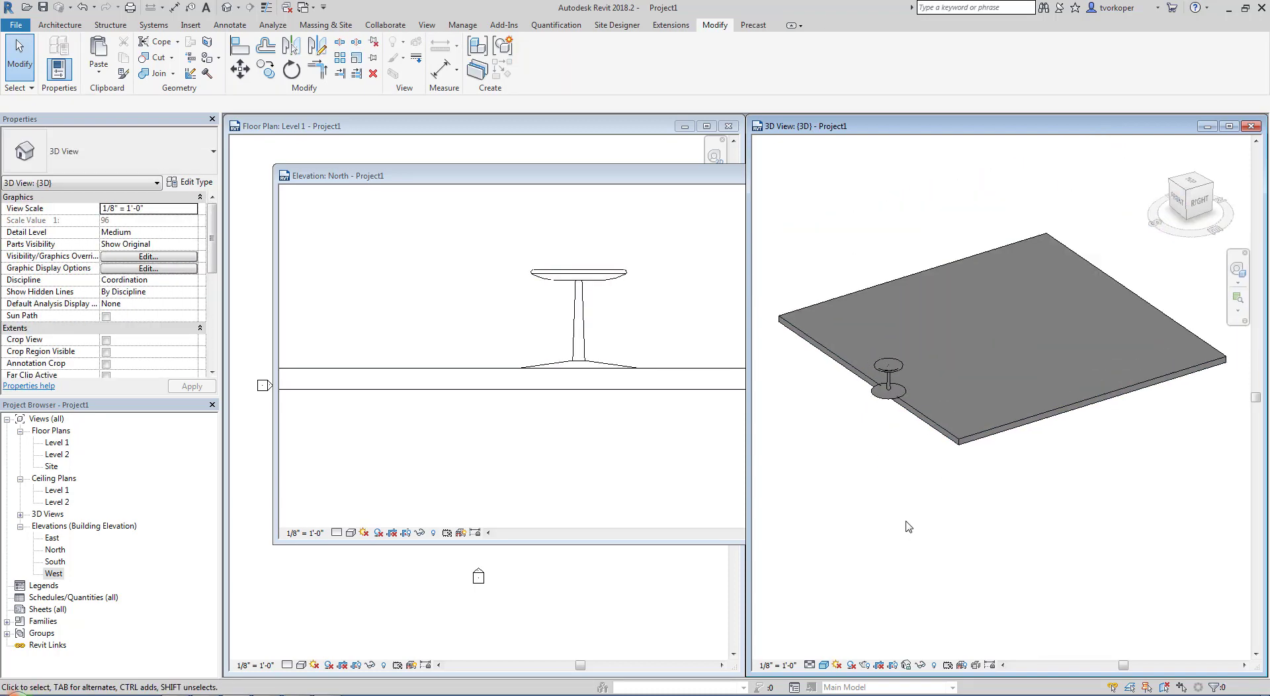
pyautogui.keyDown('shift'); pyautogui.moveTo(909, 526); pyautogui.dragTo(1000, 472, button='middle'); pyautogui.keyUp('shift')
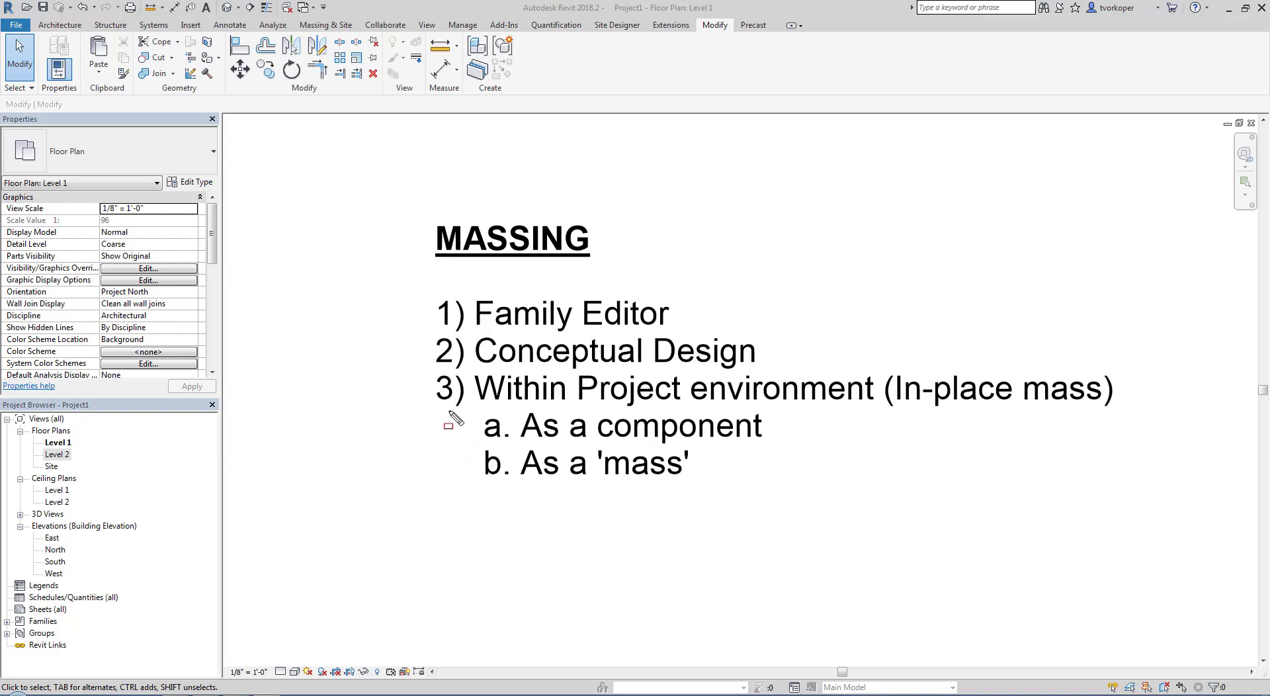
pyautogui.moveTo(452, 411)
pyautogui.mouseDown()
pyautogui.moveTo(719, 432)
pyautogui.moveTo(789, 453)
pyautogui.mouseUp()
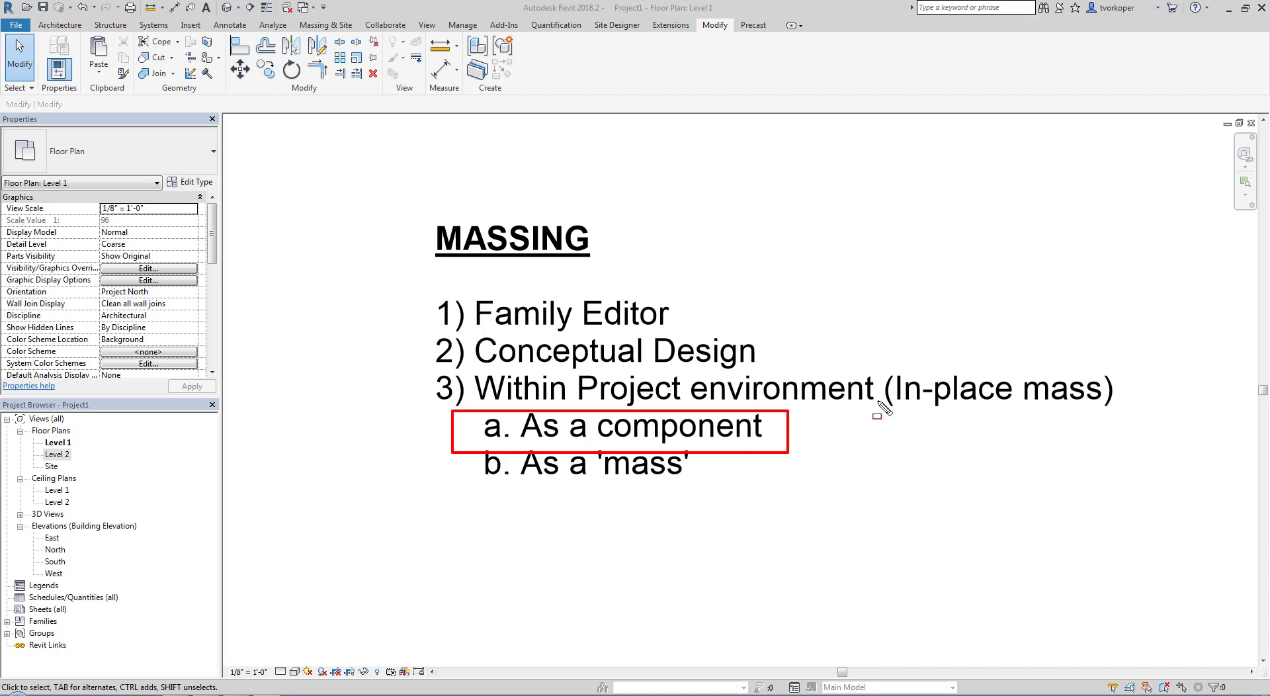
pyautogui.hotkey('ctrl', 'z')
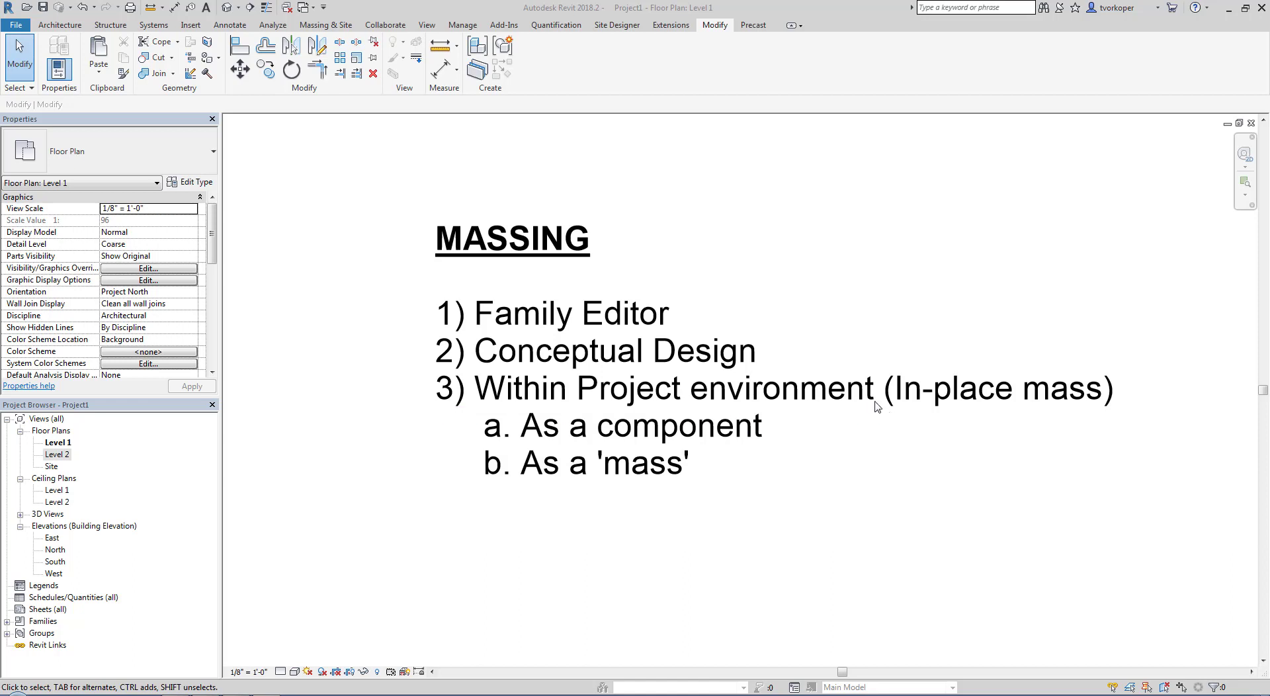
pyautogui.moveTo(434, 443); pyautogui.dragTo(720, 491)
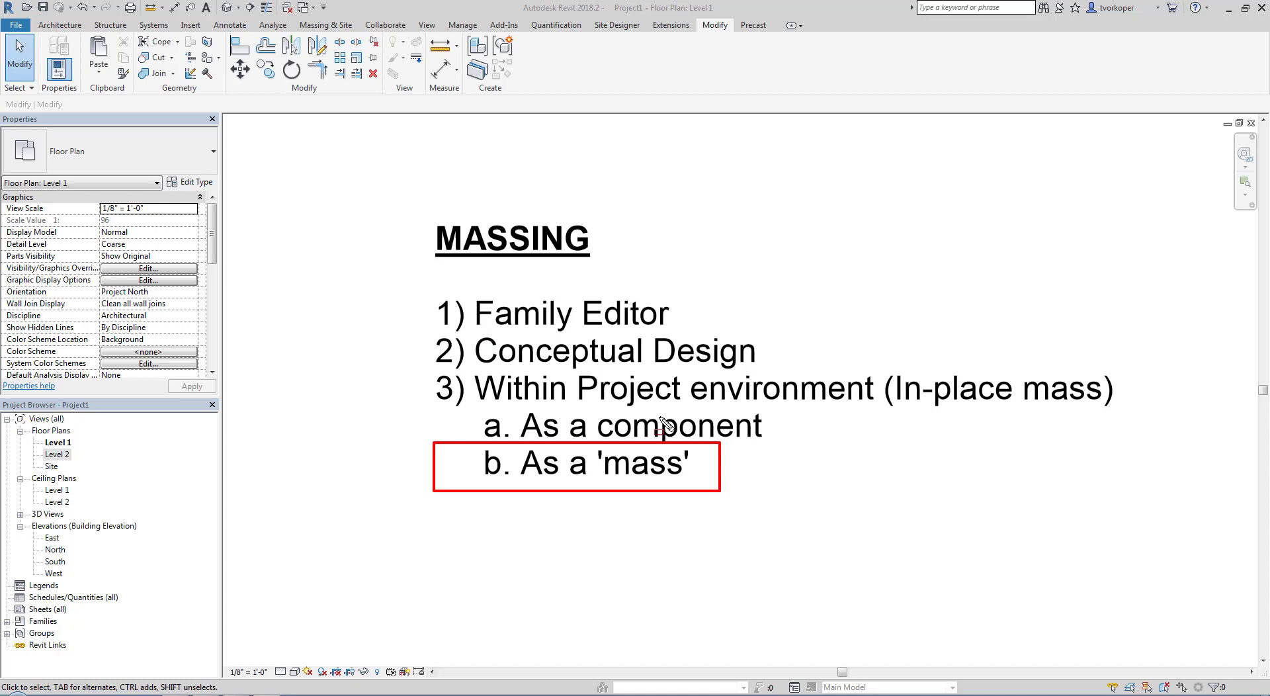
# Delete the MASSING outline text note from the Level 1 floor plan
pyautogui.press('Escape')
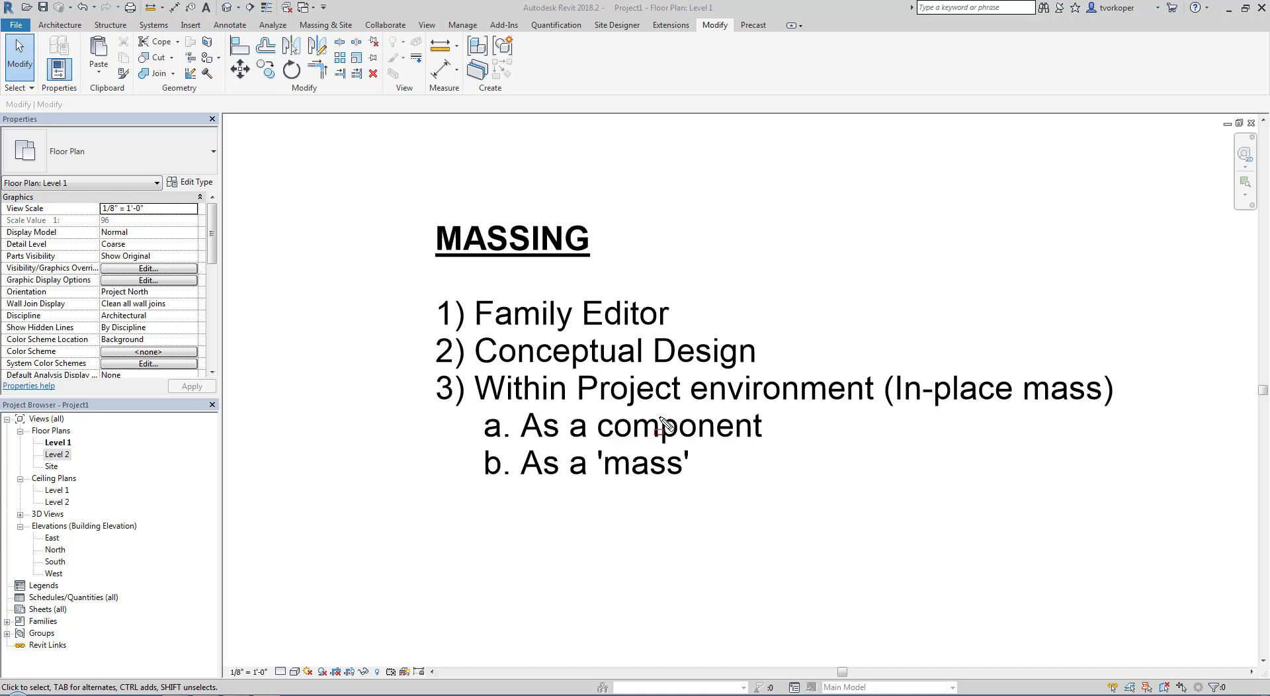
pyautogui.click(616, 363)
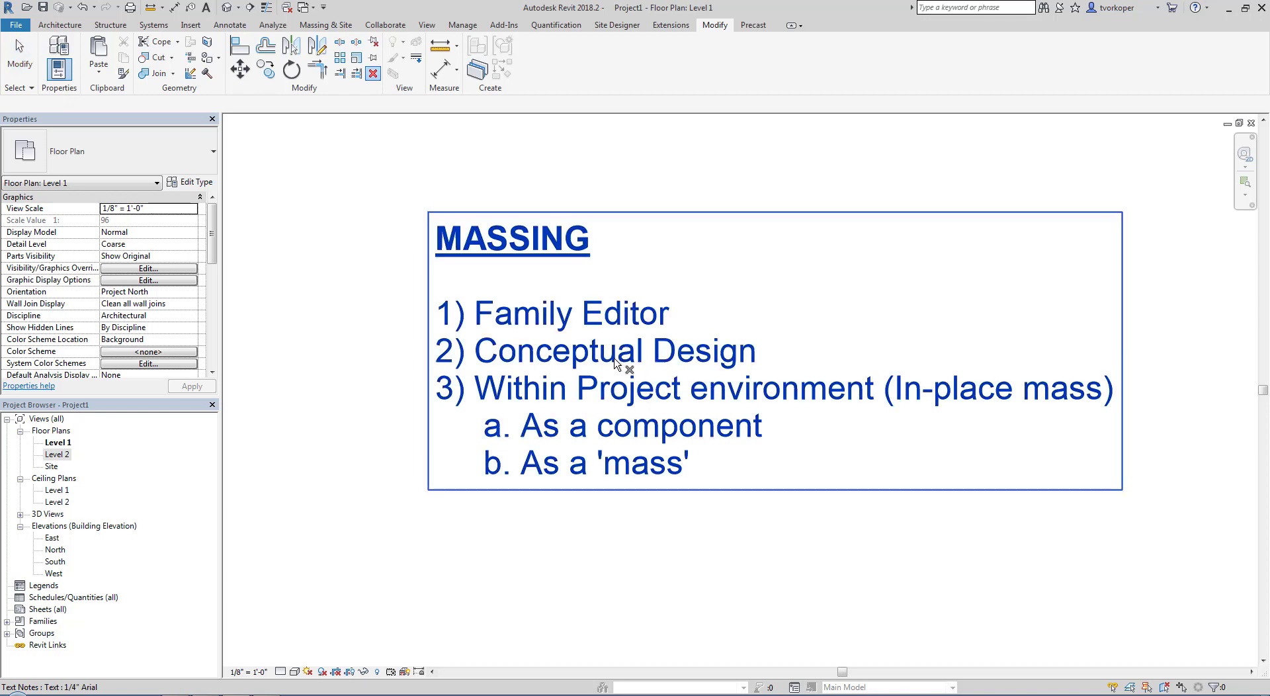
pyautogui.click(616, 364)
pyautogui.press('z')
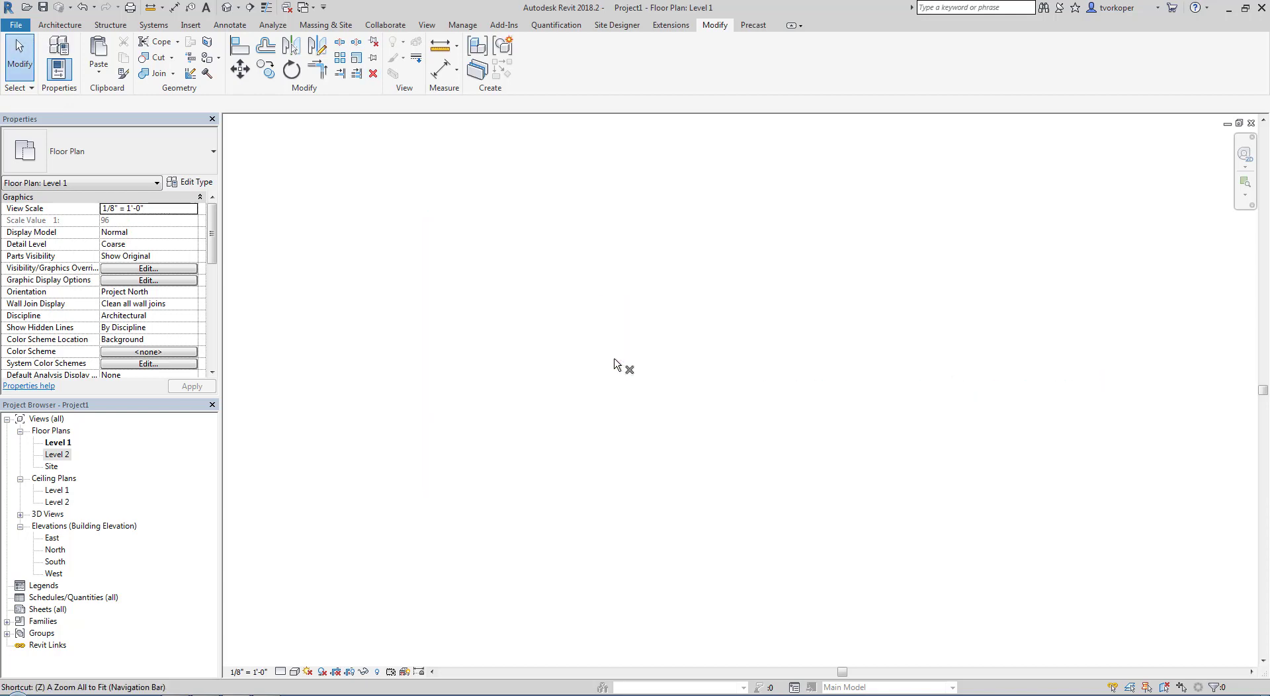
pyautogui.press('e')
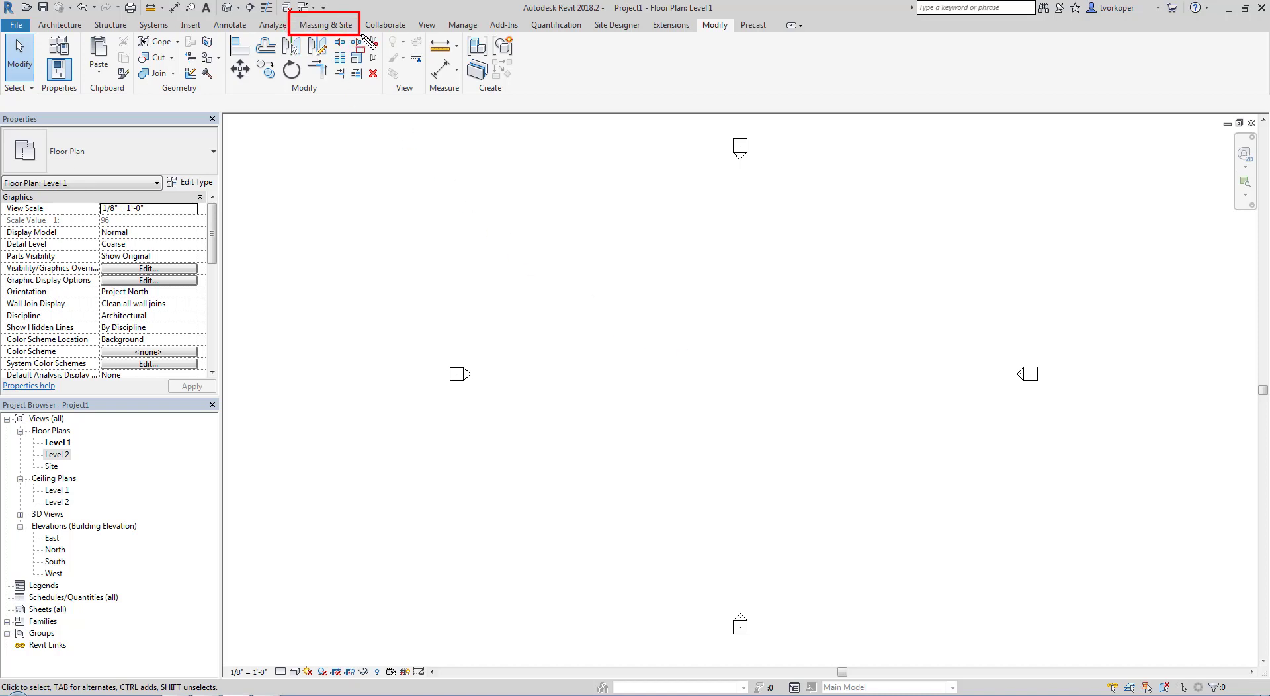
# Change the conceptual mass display to Show Mass by View Settings
pyautogui.click(325, 25)
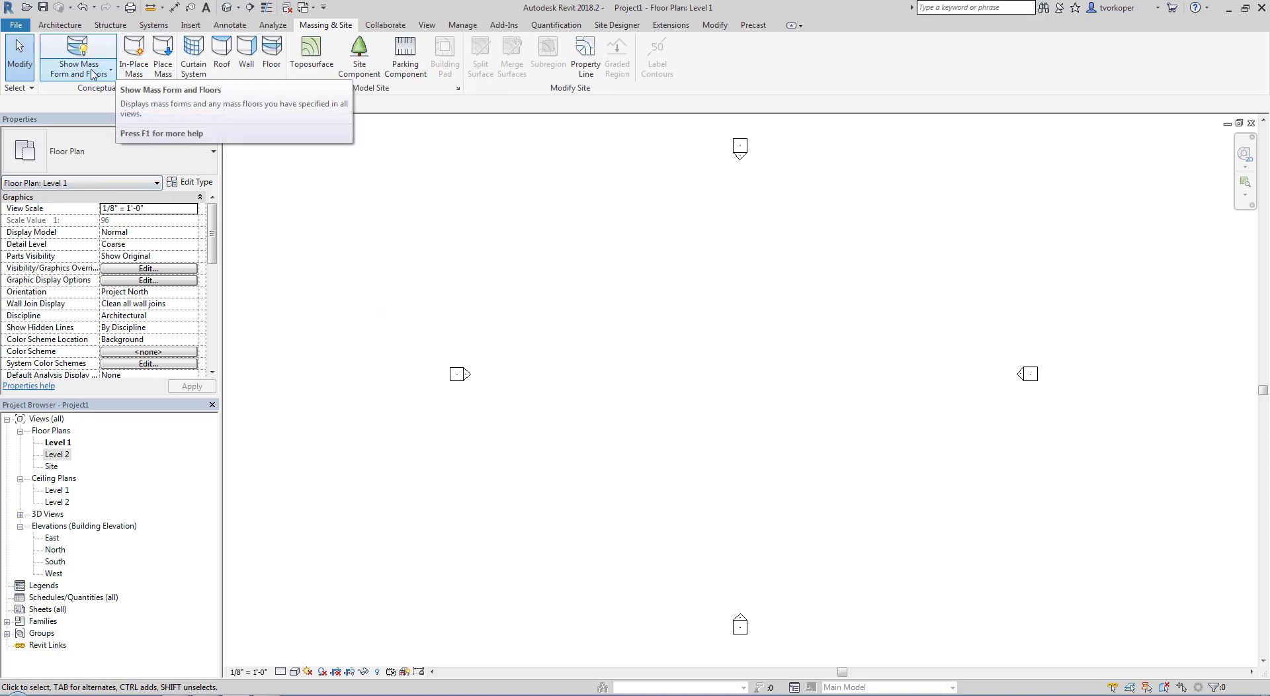
pyautogui.moveTo(33, 26)
pyautogui.mouseDown()
pyautogui.moveTo(98, 69)
pyautogui.moveTo(141, 141)
pyautogui.moveTo(136, 162)
pyautogui.mouseUp()
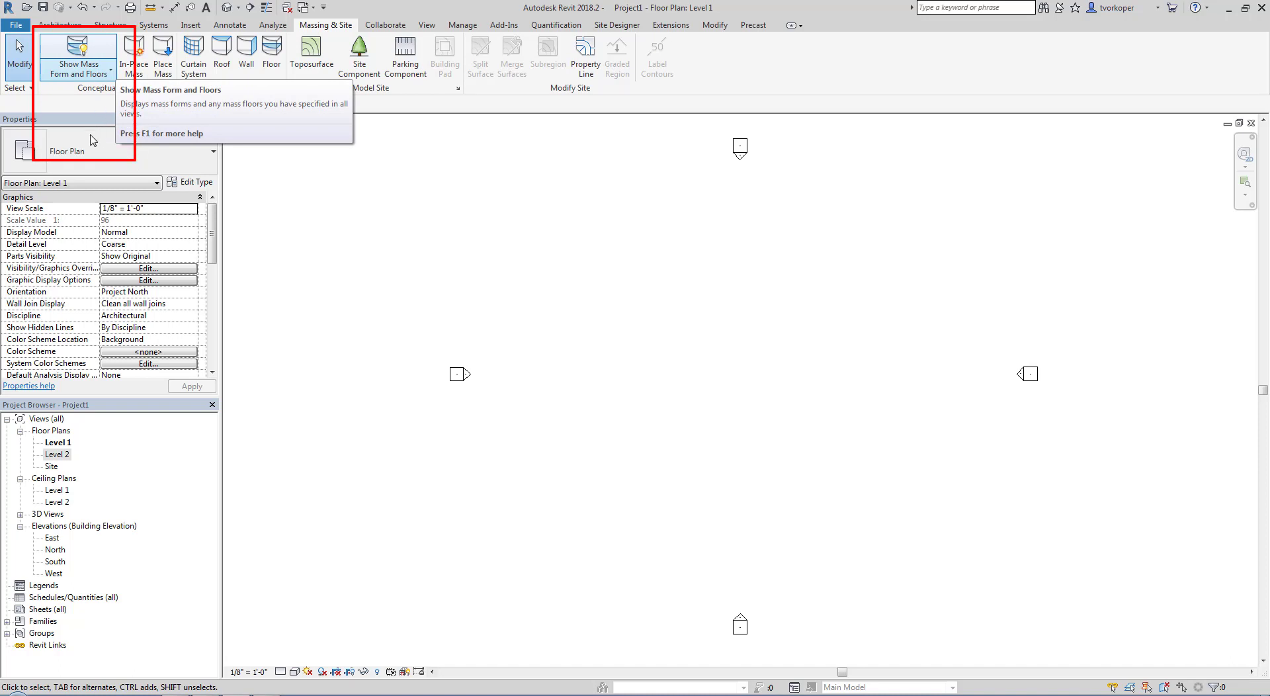
pyautogui.click(102, 78)
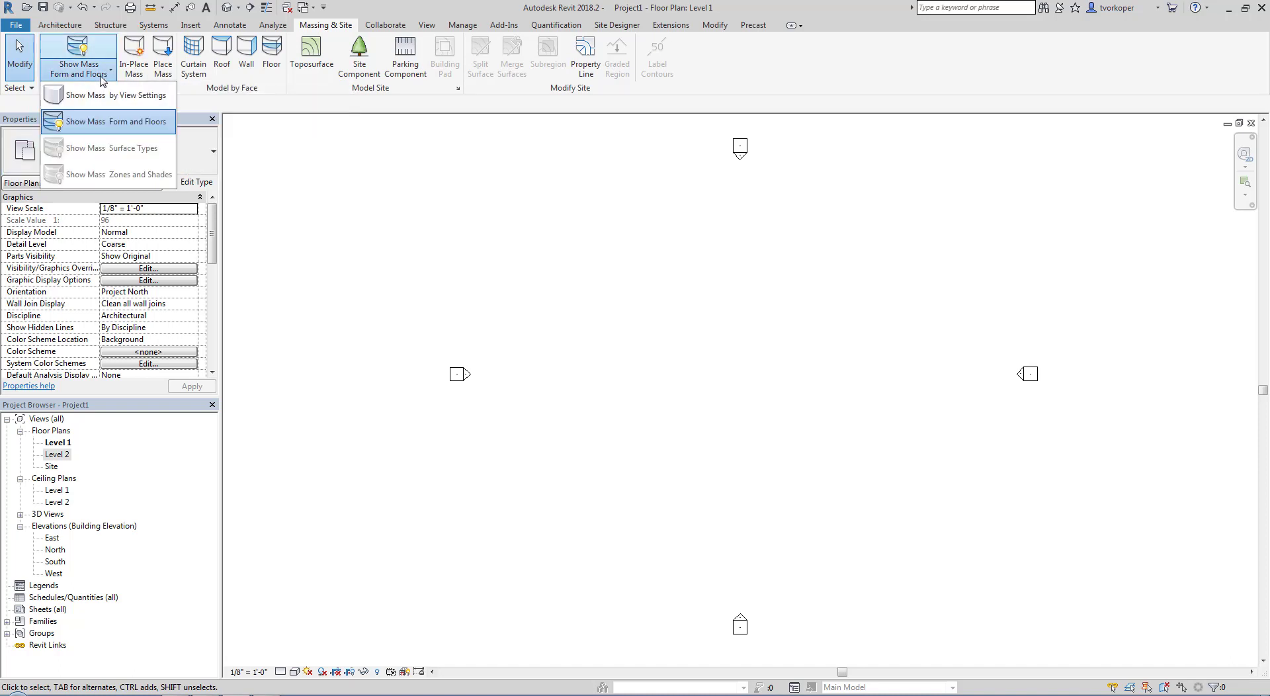
pyautogui.click(99, 94)
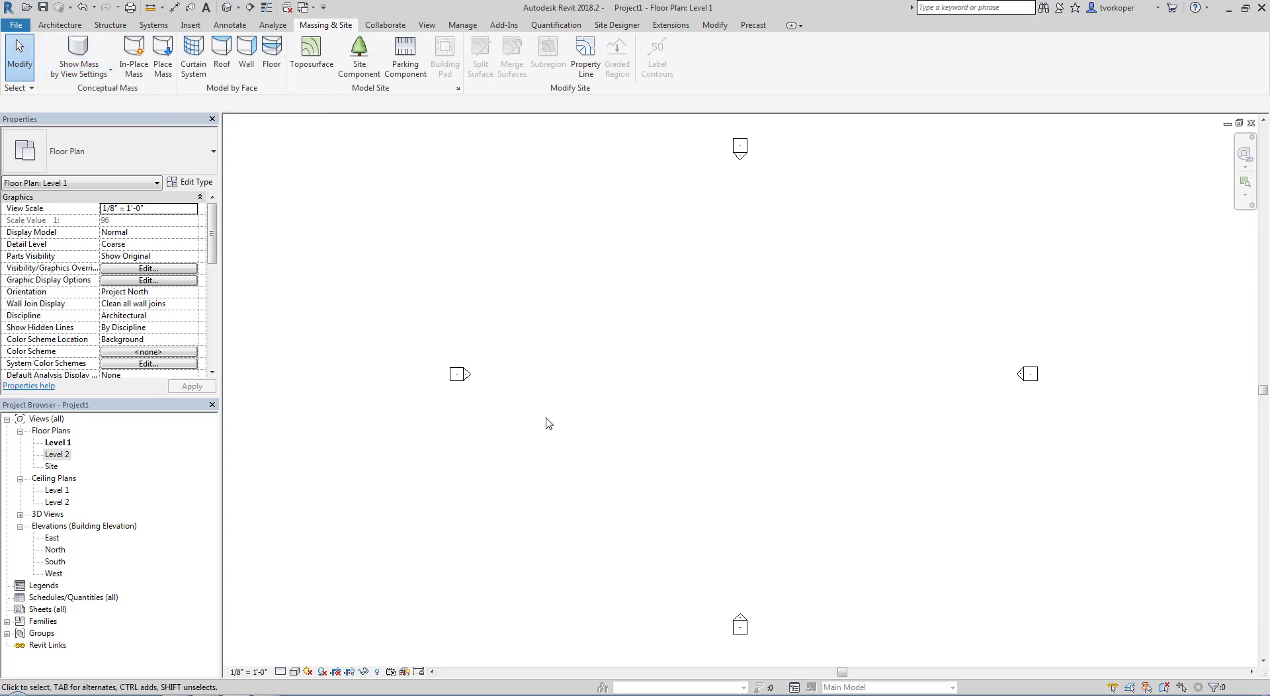
# Check the Mass category's visibility in the Level 1 Visibility/Graphic Overrides and leave the settings as they are
pyautogui.press('v')
pyautogui.press('g')
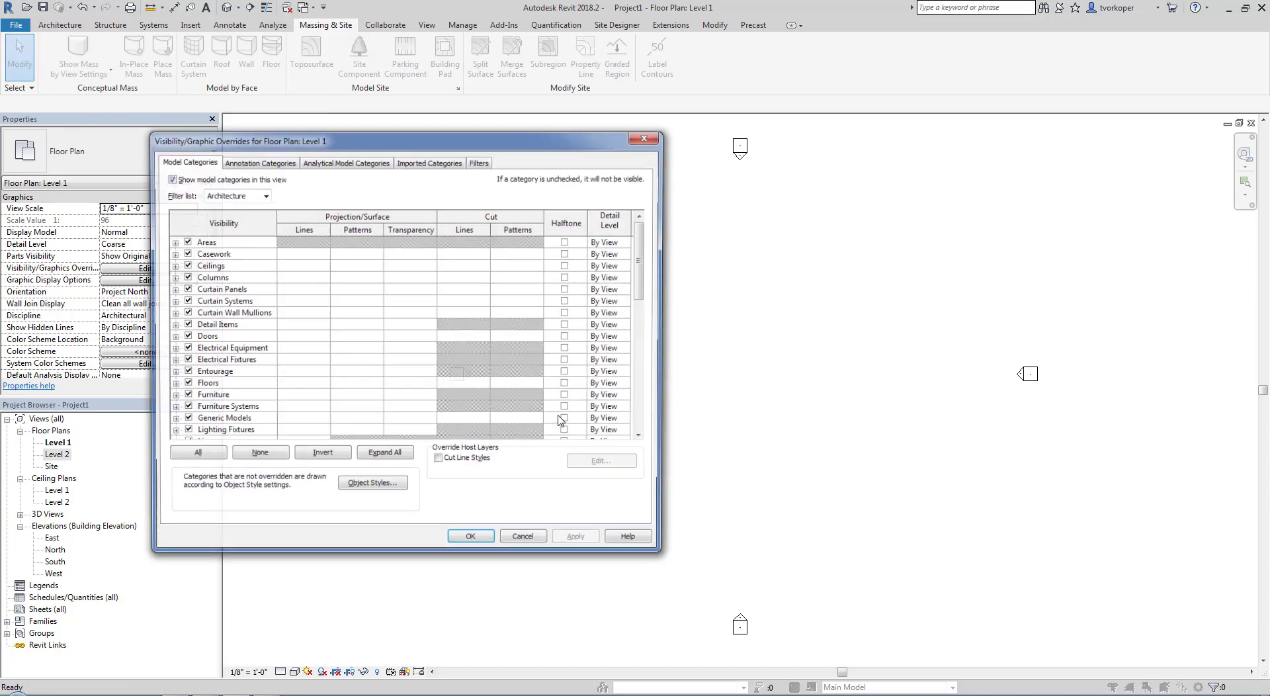
pyautogui.scroll(-3, 278, 317)
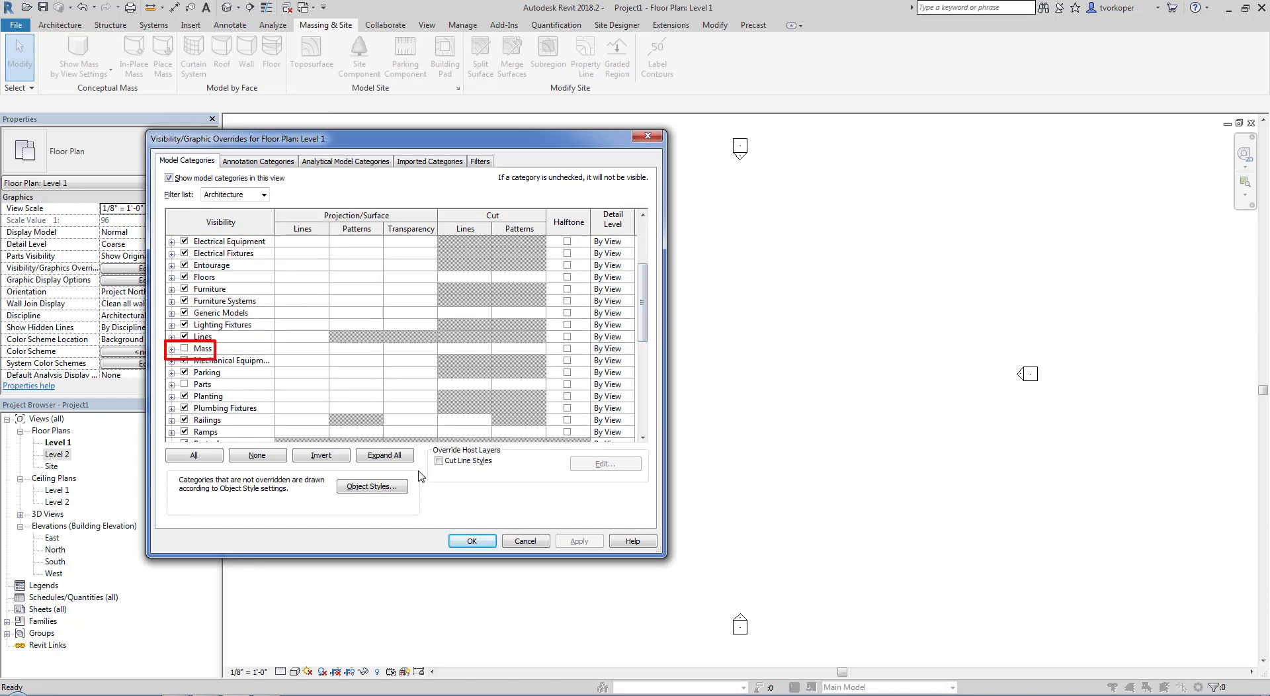
pyautogui.click(518, 541)
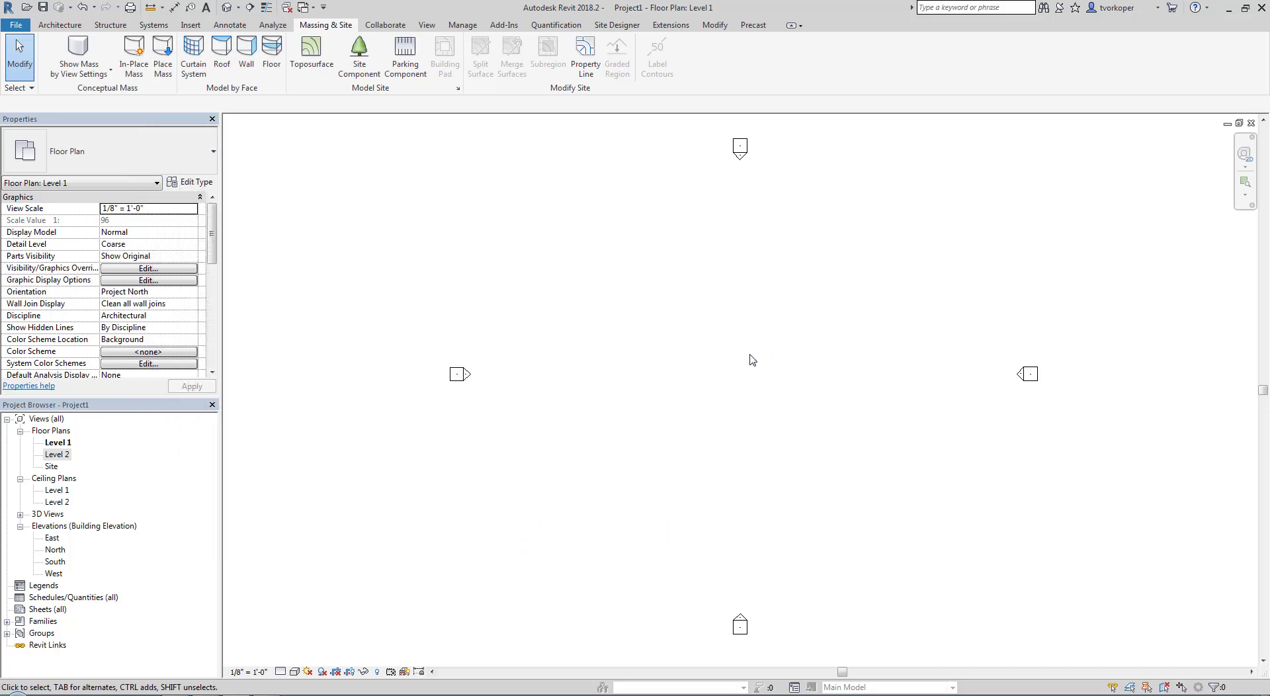
# Start an in-place mass, cancel its naming, and set the mass display to Show Mass Form and Floors
pyautogui.click(145, 76)
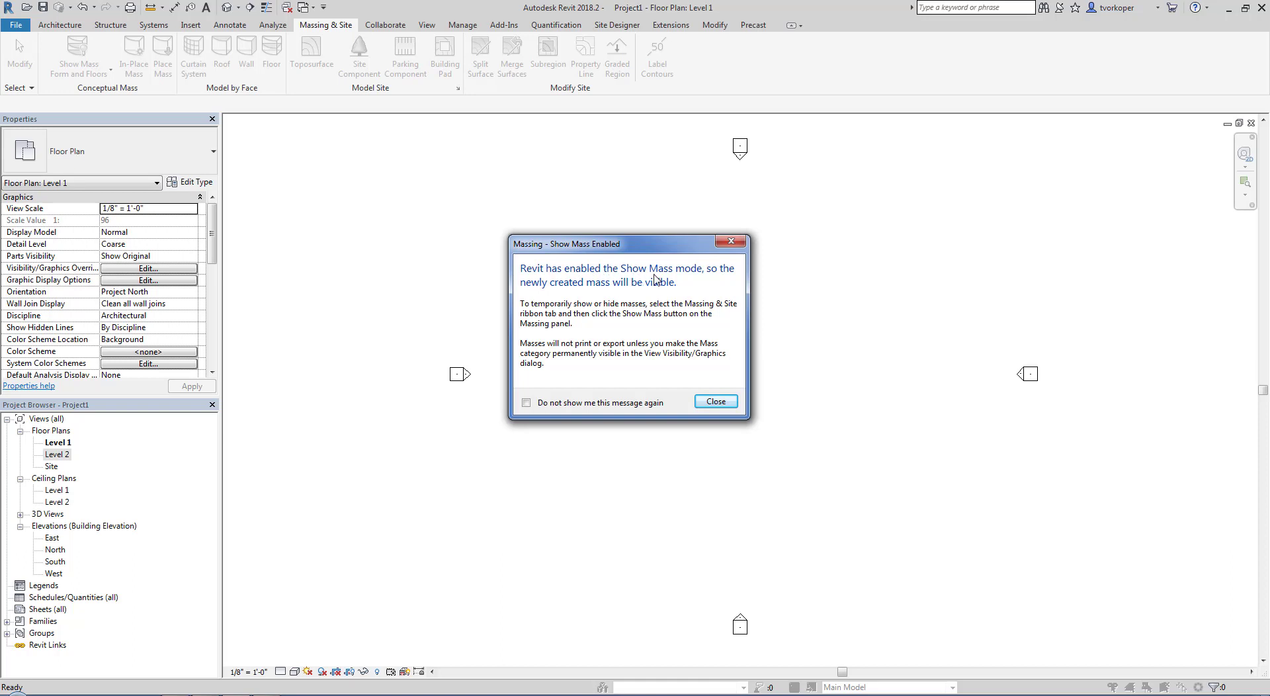
pyautogui.click(731, 242)
pyautogui.click(574, 457)
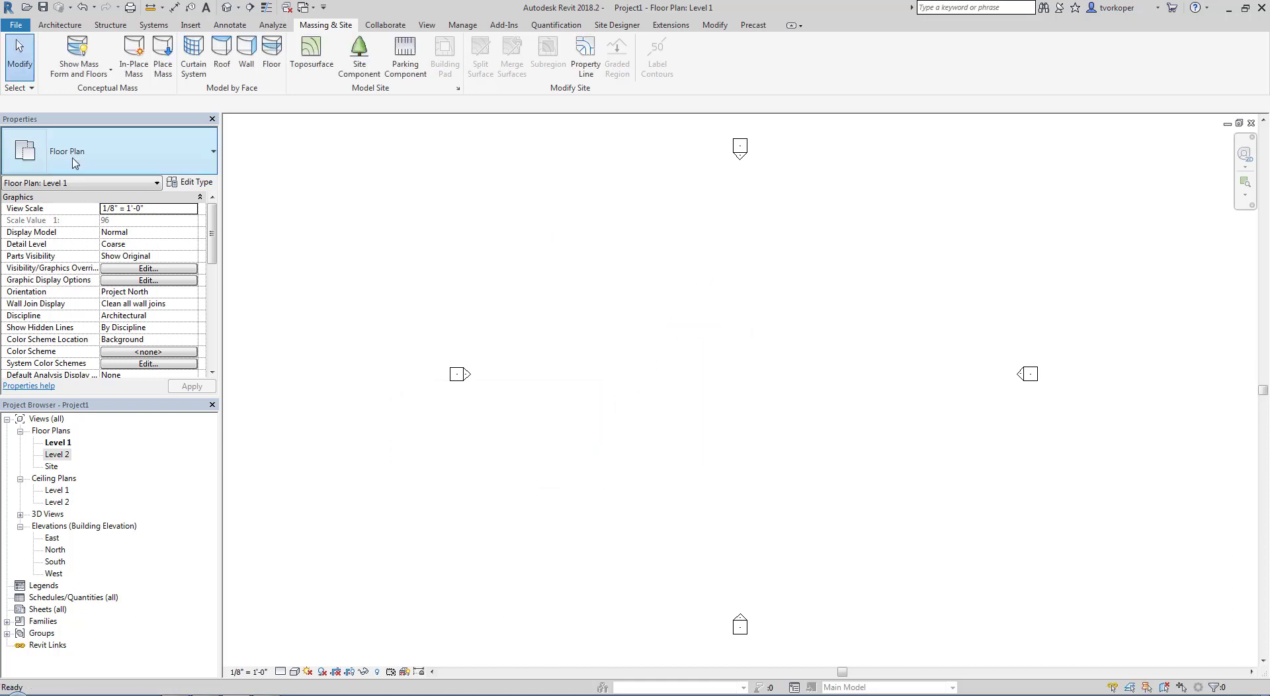
pyautogui.click(80, 69)
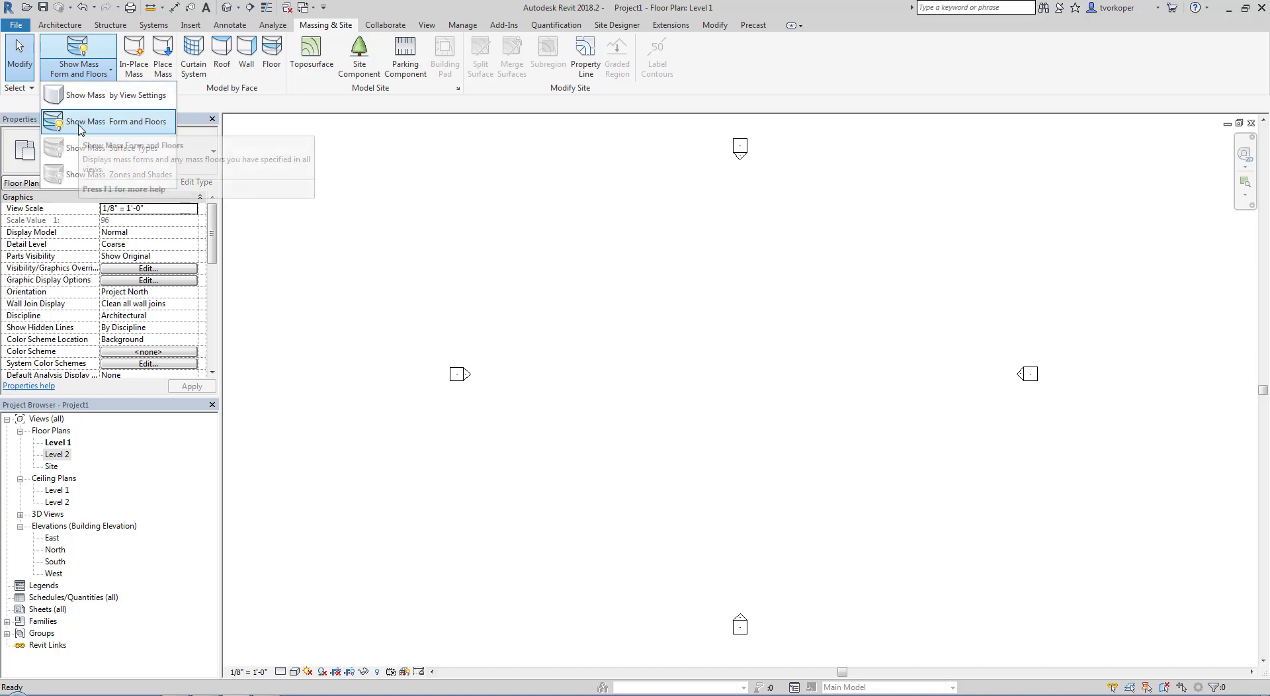
pyautogui.click(105, 123)
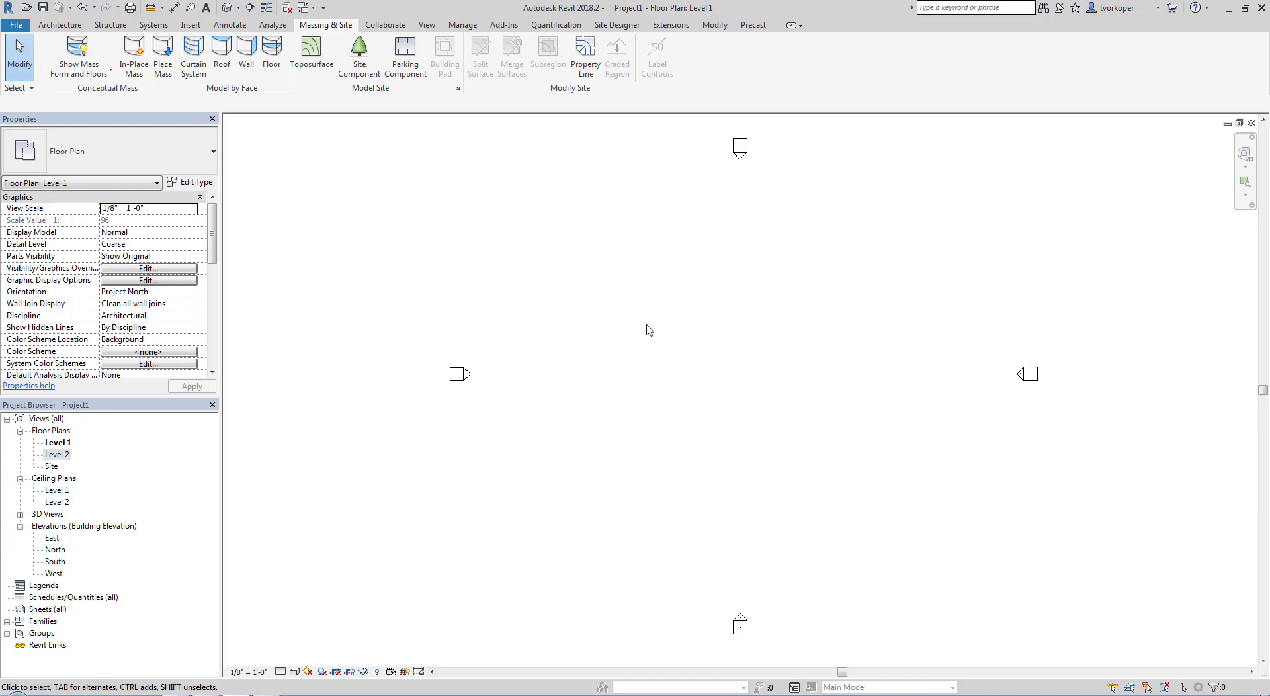
# Recheck the Mass category in the Level 1 visibility overrides with Form and Floors display on, discarding any changes
pyautogui.press('v')
pyautogui.press('g')
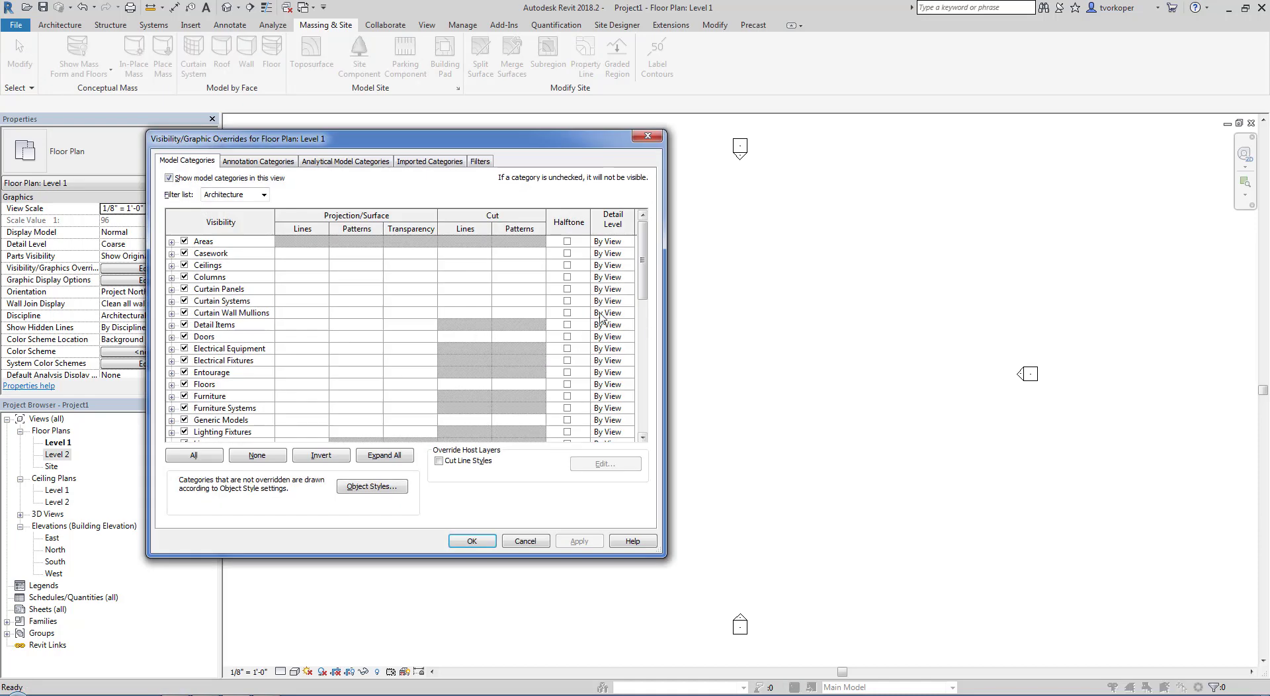
pyautogui.moveTo(639, 276); pyautogui.dragTo(642, 318)
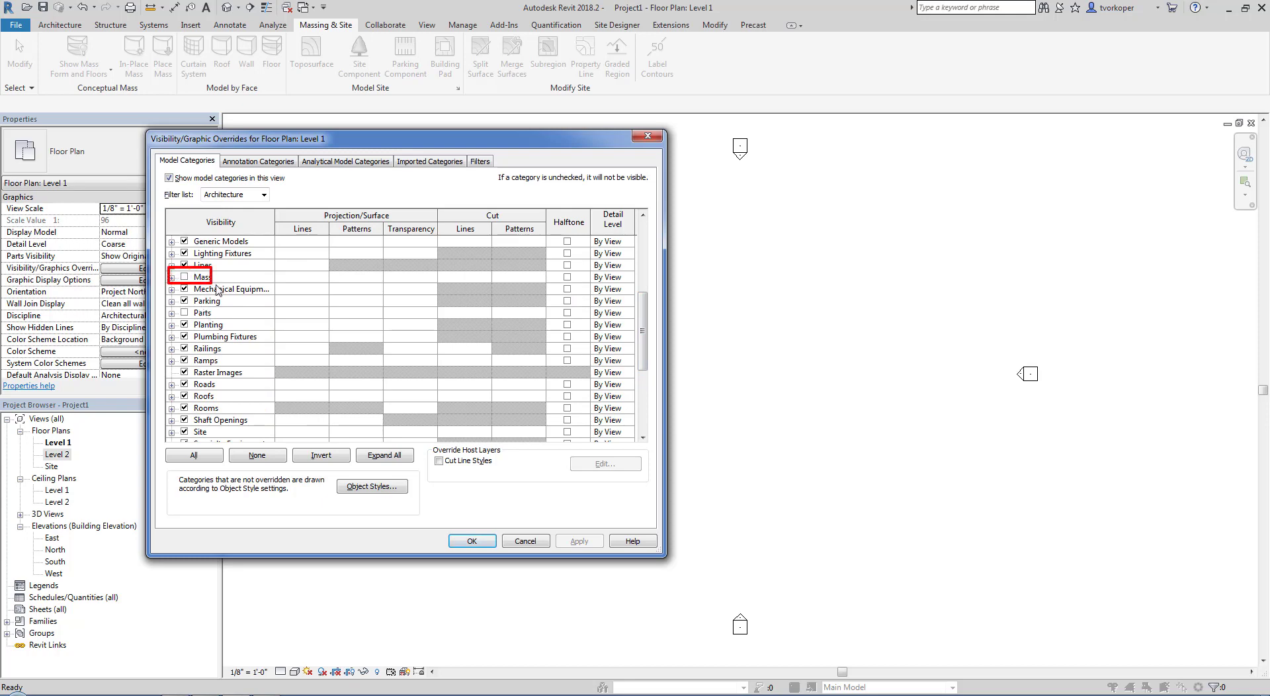
pyautogui.click(523, 541)
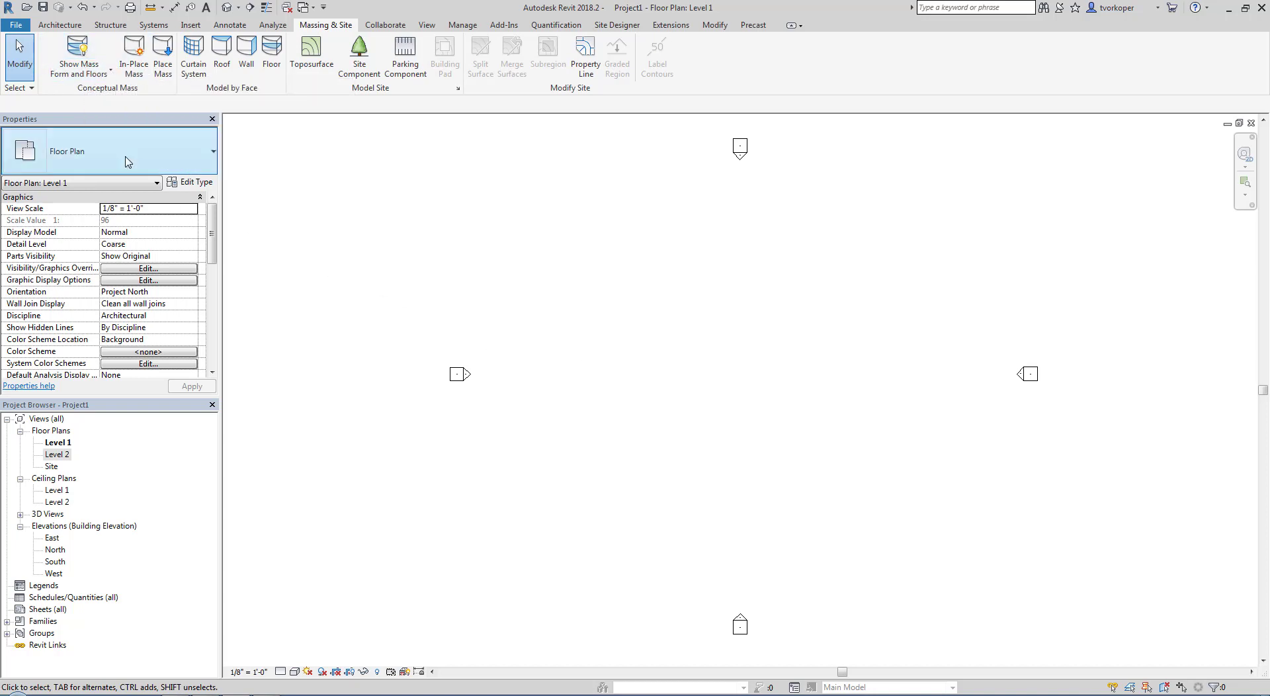
# Create a new in-place mass named Mass 1
pyautogui.click(134, 58)
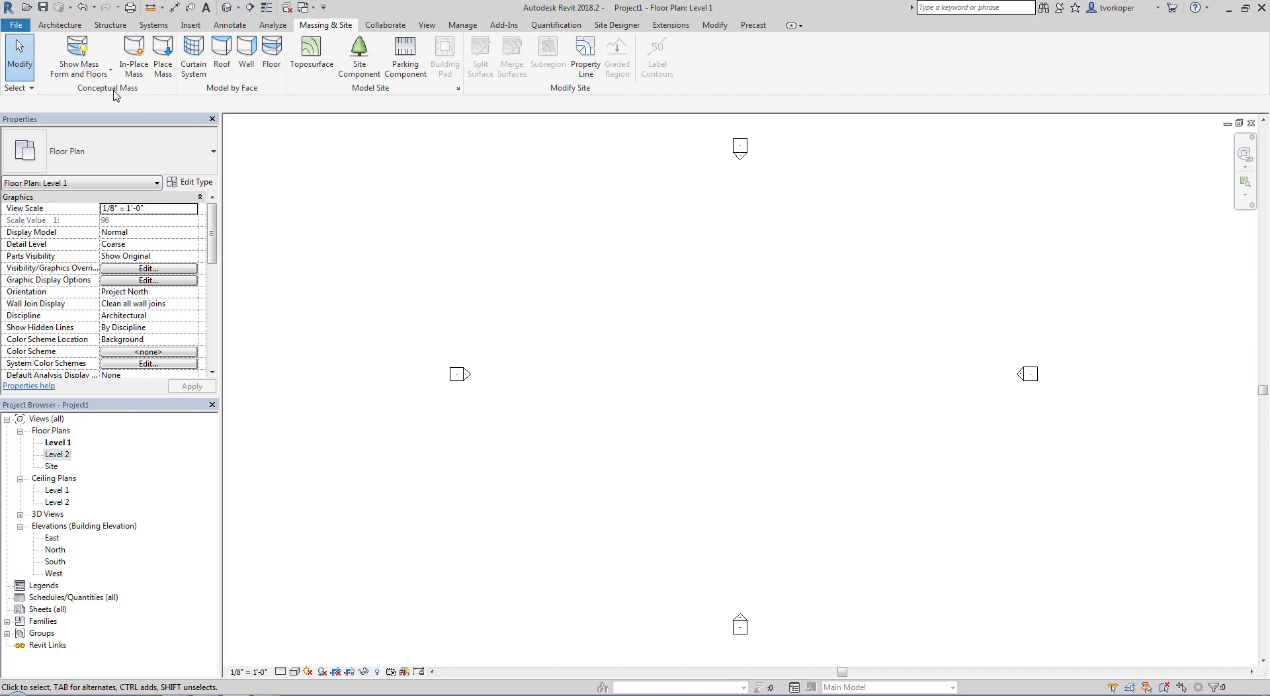
pyautogui.click(134, 58)
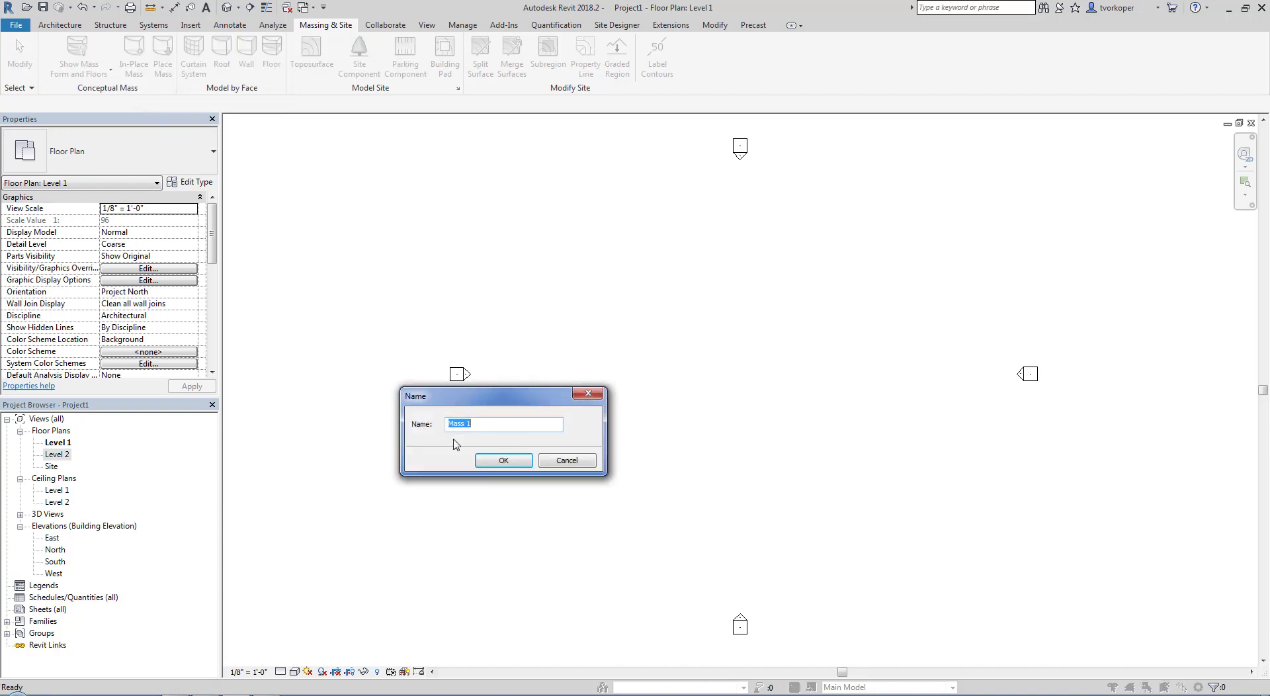
pyautogui.click(491, 463)
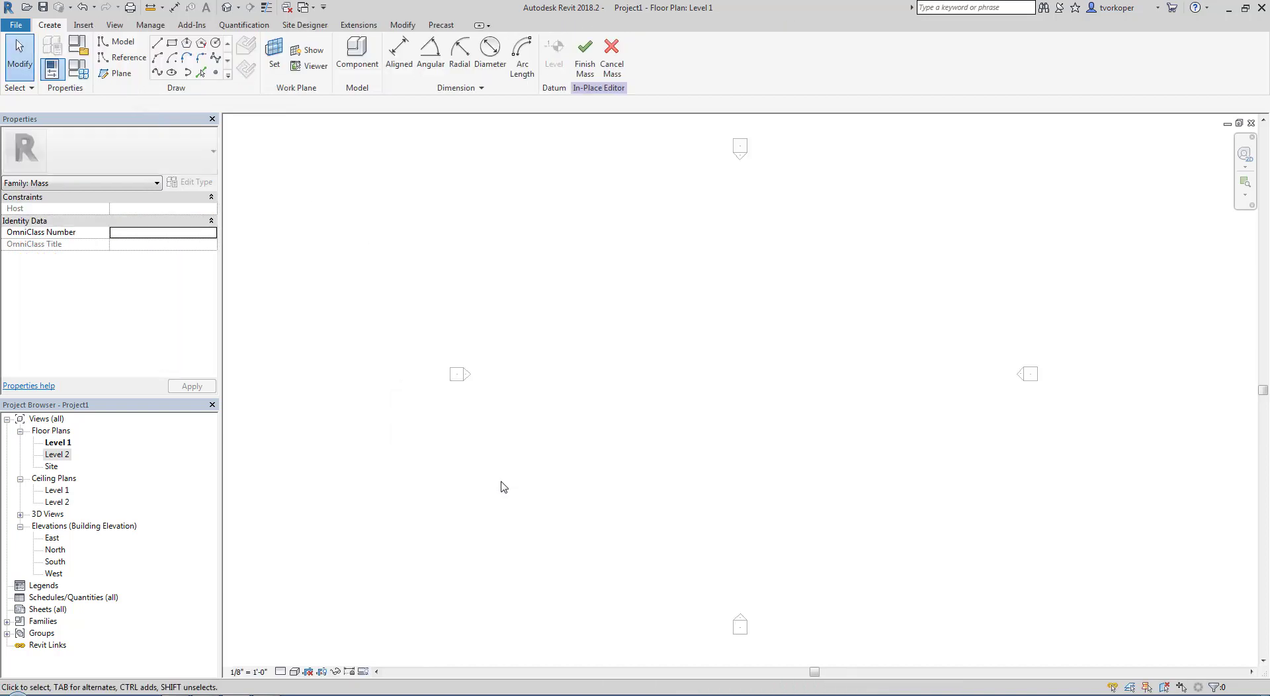
pyautogui.moveTo(510, 484); pyautogui.dragTo(457, 483, button='middle')
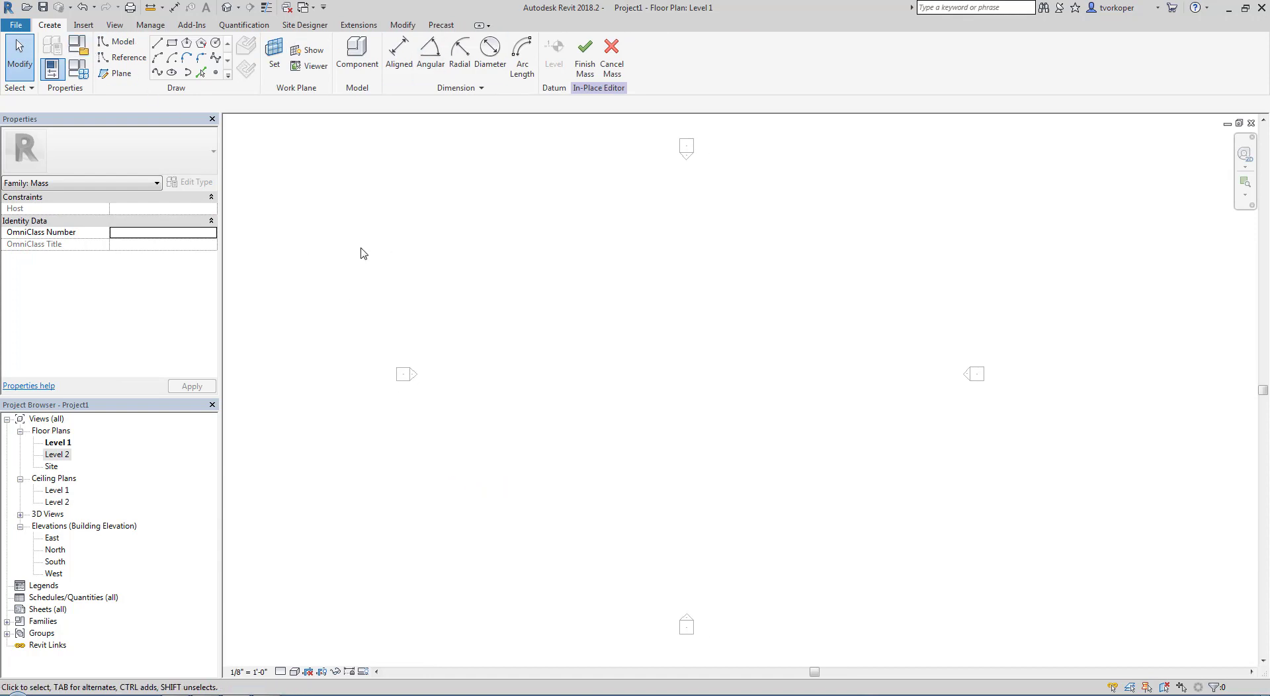
# Sketch a rectangle of model lines on the Level 1 work plane between the four elevation markers
pyautogui.click(117, 42)
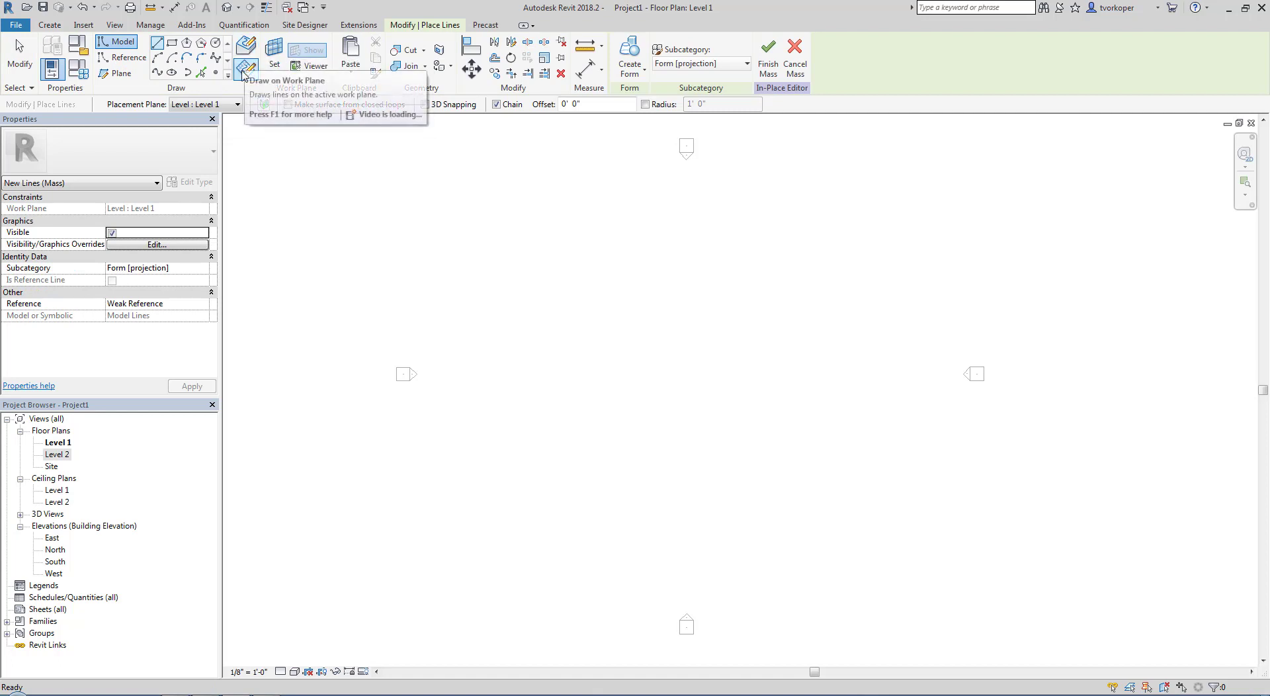
pyautogui.click(242, 70)
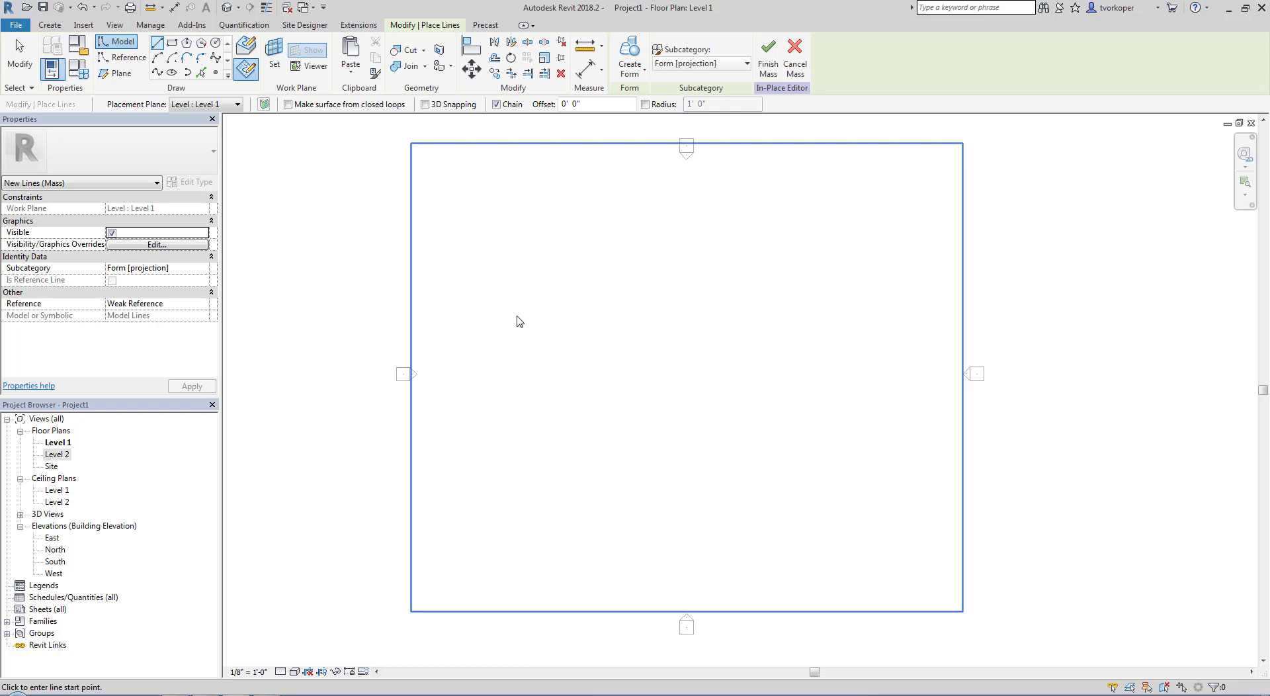
pyautogui.click(172, 42)
pyautogui.click(568, 297)
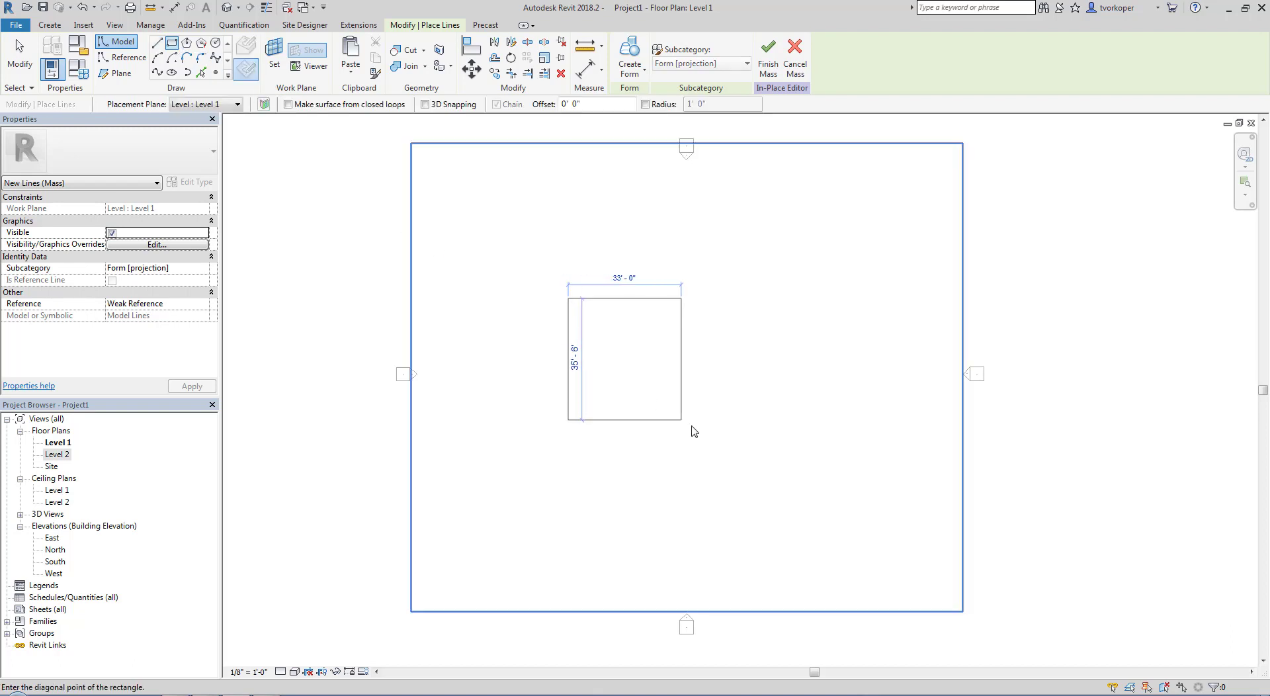
pyautogui.click(786, 486)
pyautogui.press('Escape')
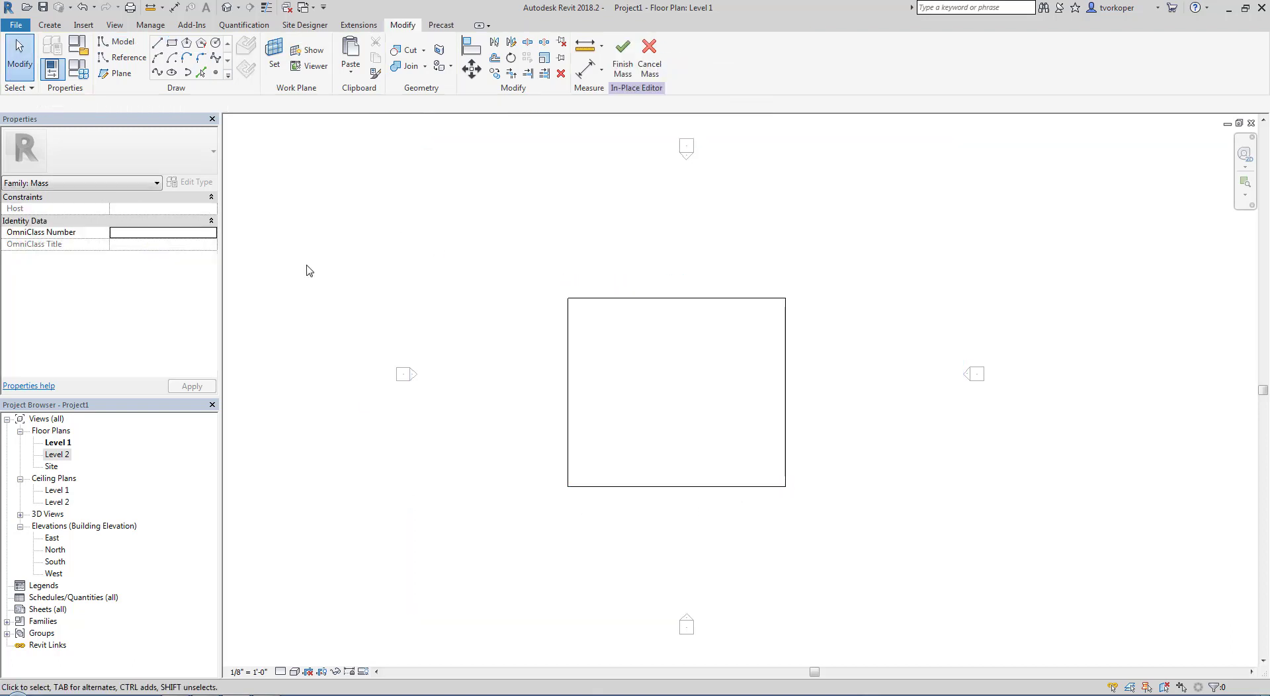
# Open the default 3D view, close the West elevation, and tile the 3D view beside the Level 1 plan with the rectangle fitted
pyautogui.click(226, 8)
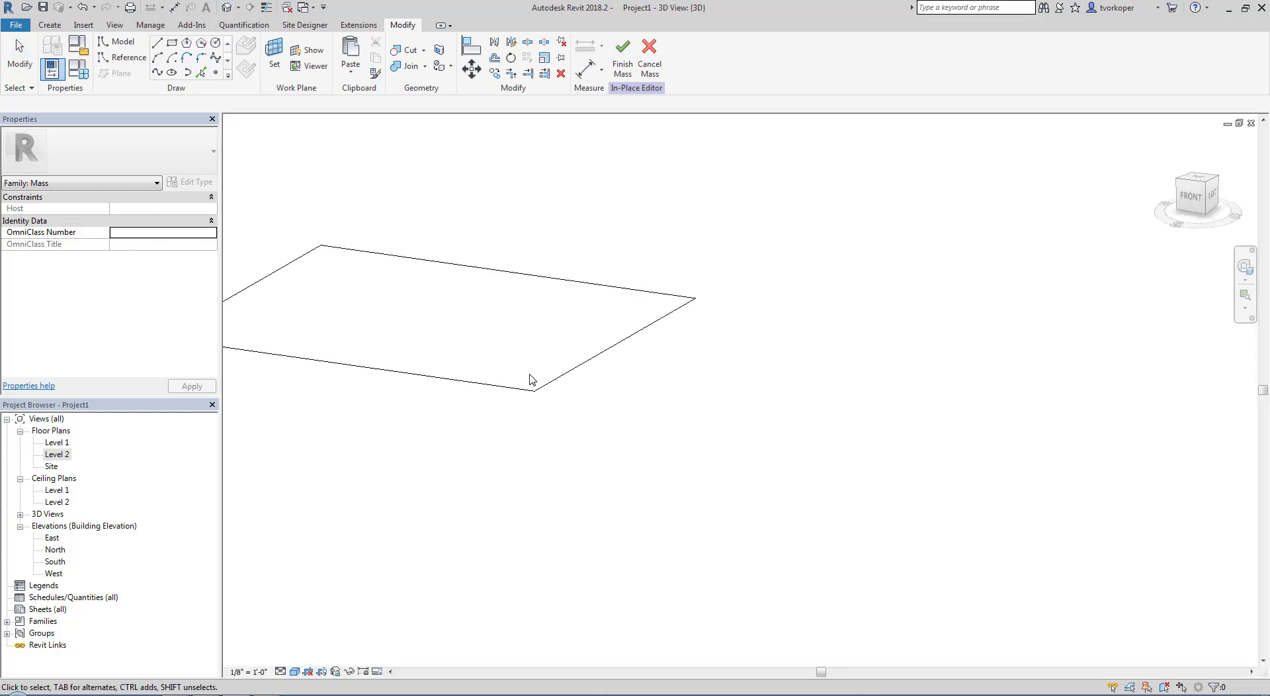
pyautogui.press('w')
pyautogui.press('t')
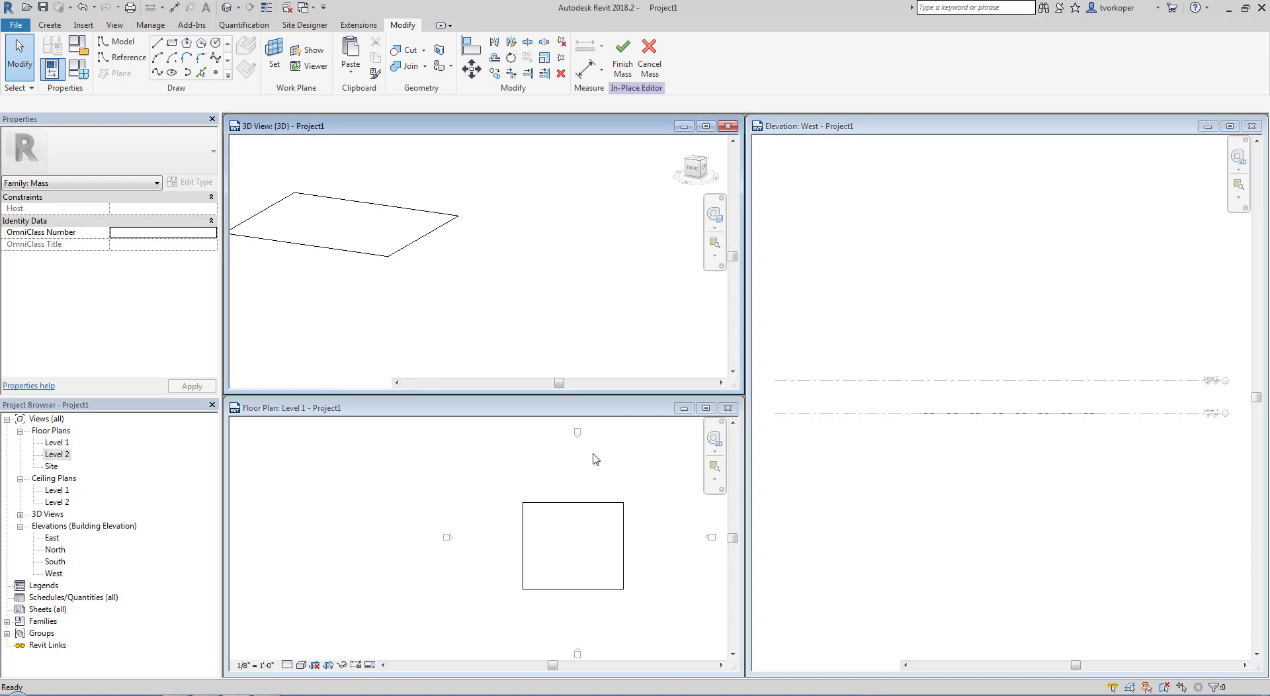
pyautogui.click(1252, 125)
pyautogui.press('w')
pyautogui.press('t')
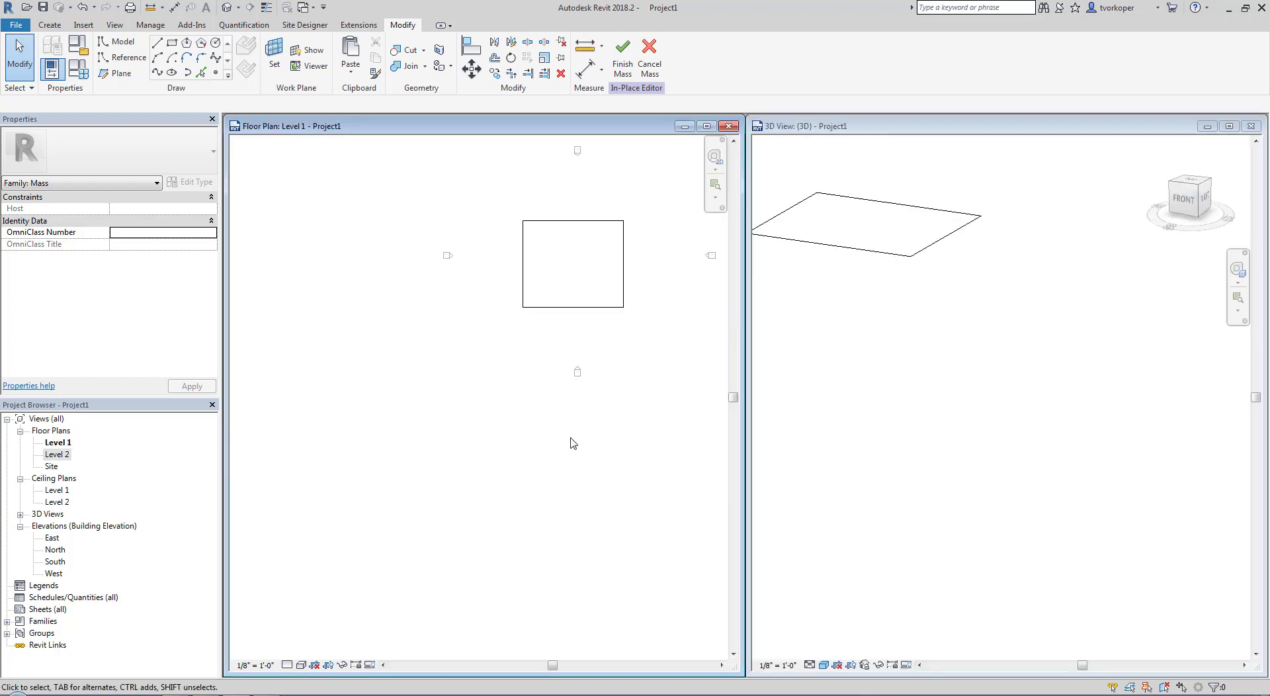
pyautogui.middleClick(553, 460)
pyautogui.middleClick(553, 460)
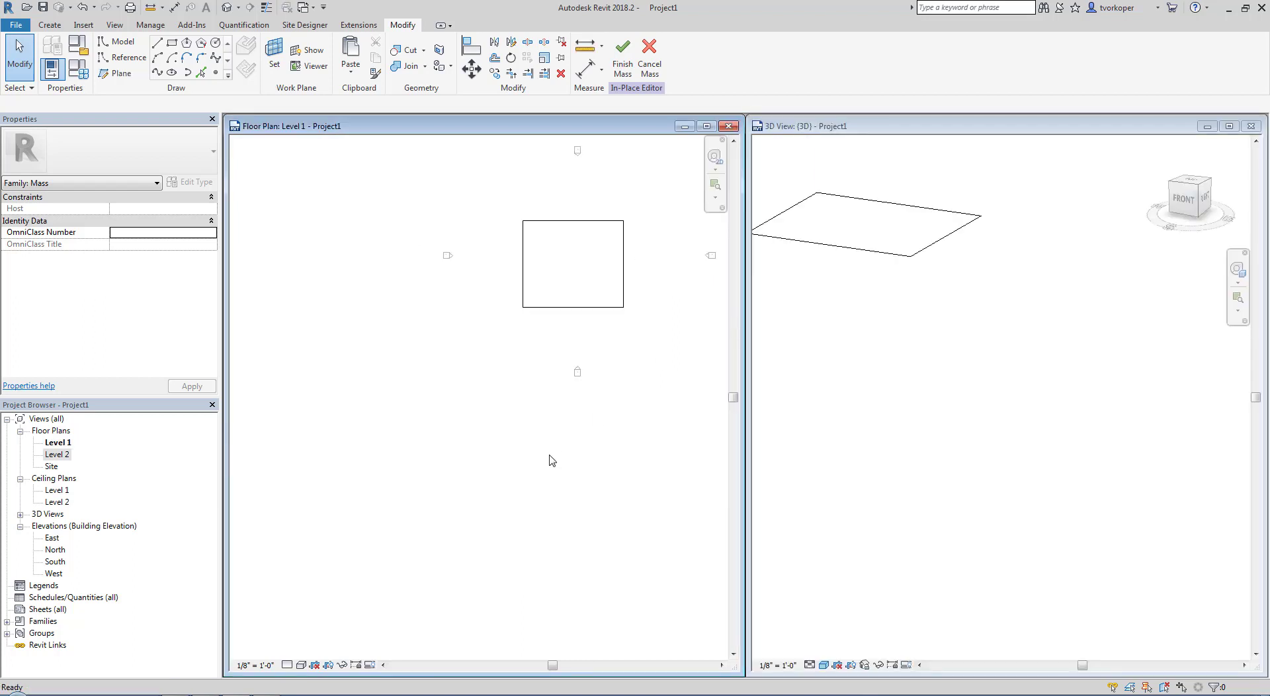
pyautogui.middleClick(928, 461)
pyautogui.middleClick(929, 460)
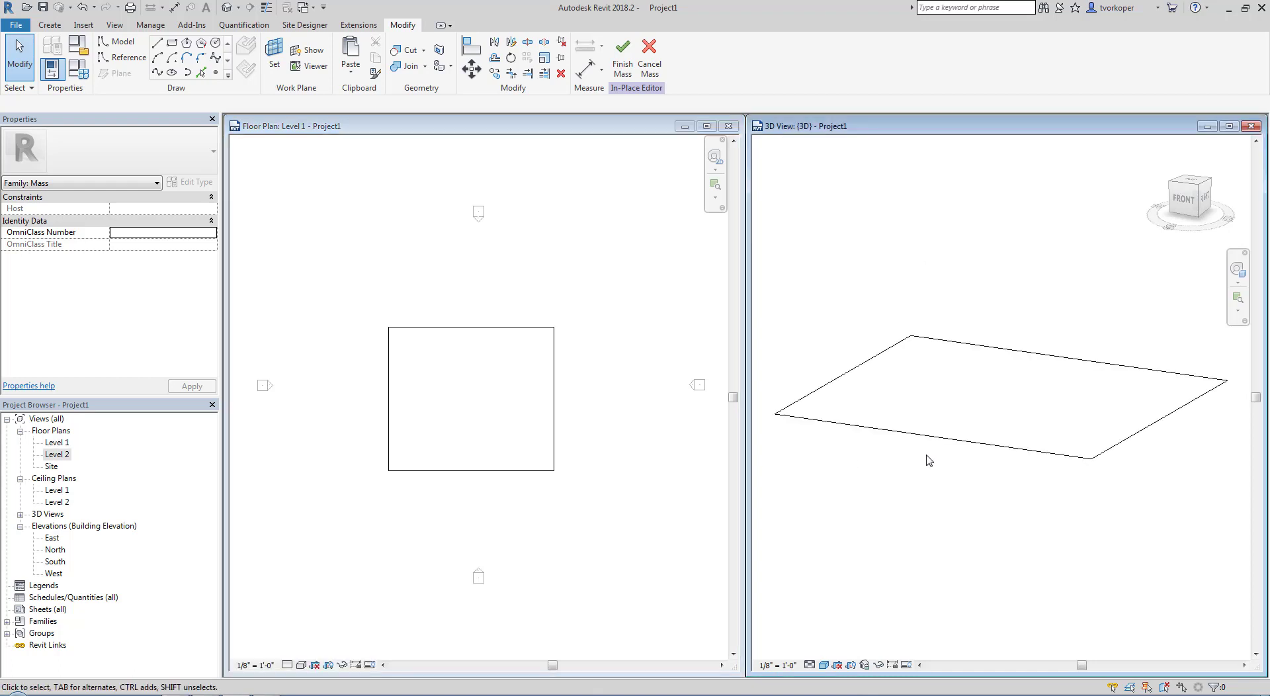
pyautogui.keyDown('shift'); pyautogui.moveTo(939, 446); pyautogui.dragTo(921, 496, button='middle'); pyautogui.keyUp('shift')
# Create a solid form from the full chain of rectangle lines and clear the selection
pyautogui.click(398, 442)
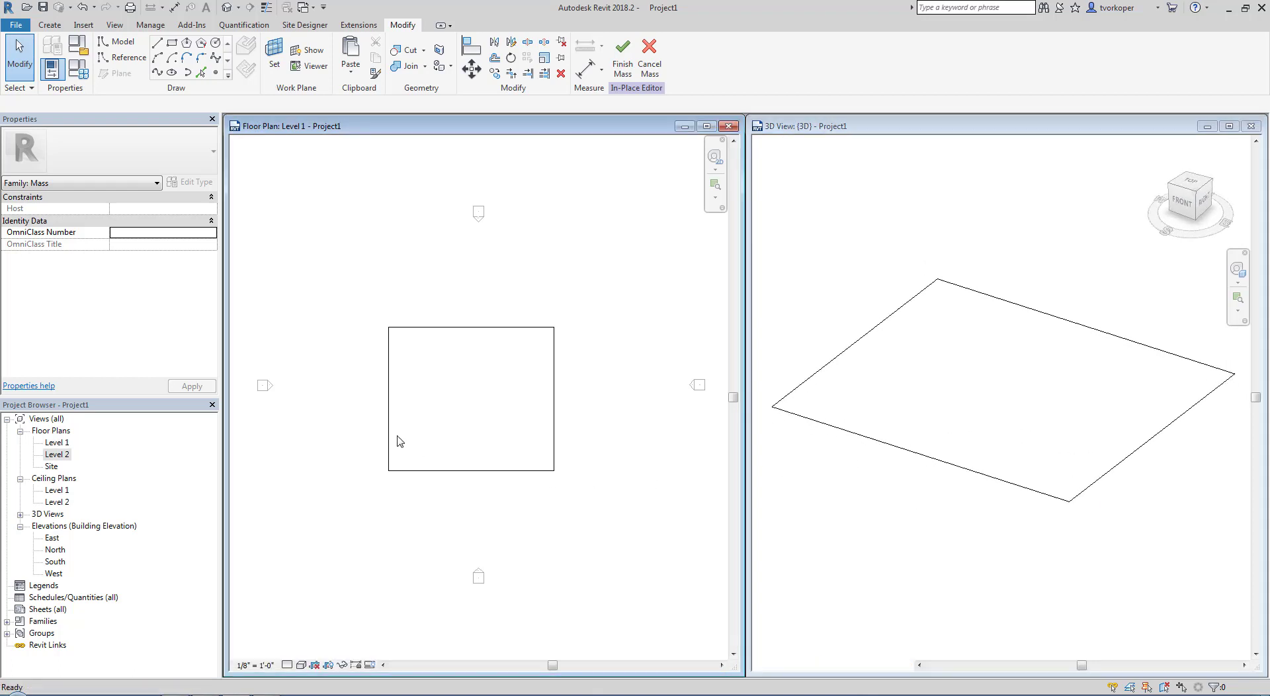
pyautogui.moveTo(395, 308); pyautogui.dragTo(407, 289, button='middle')
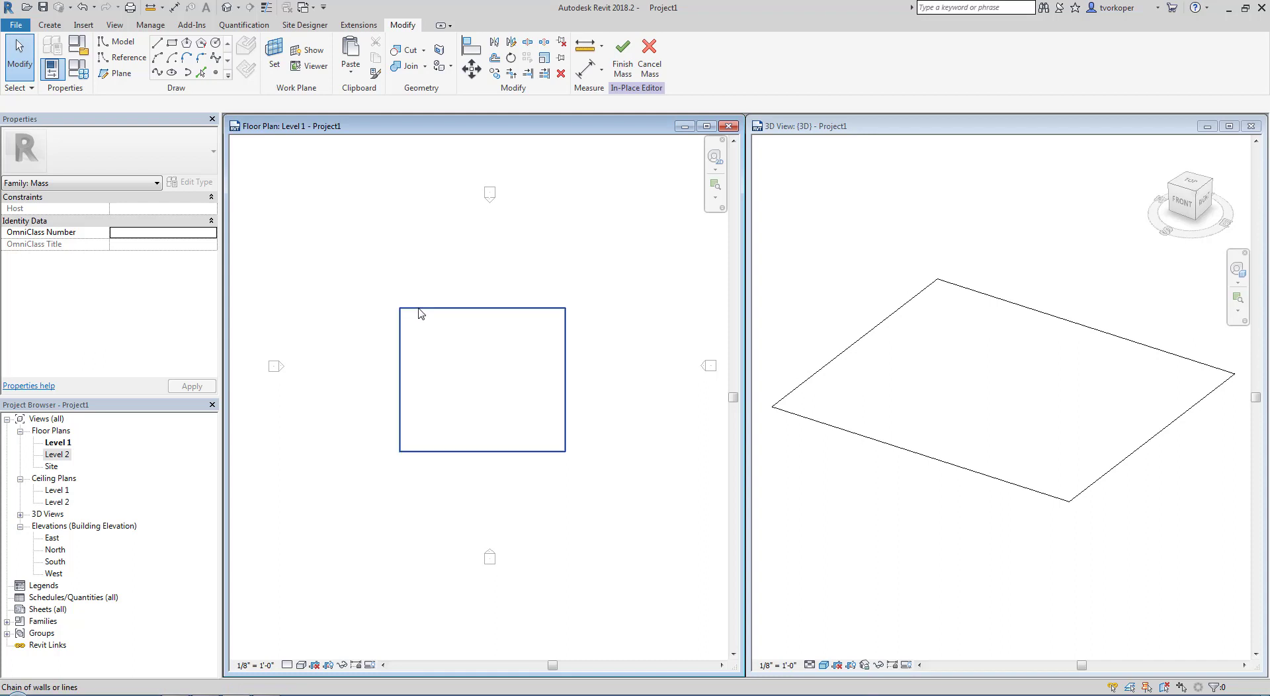
pyautogui.press('Tab')
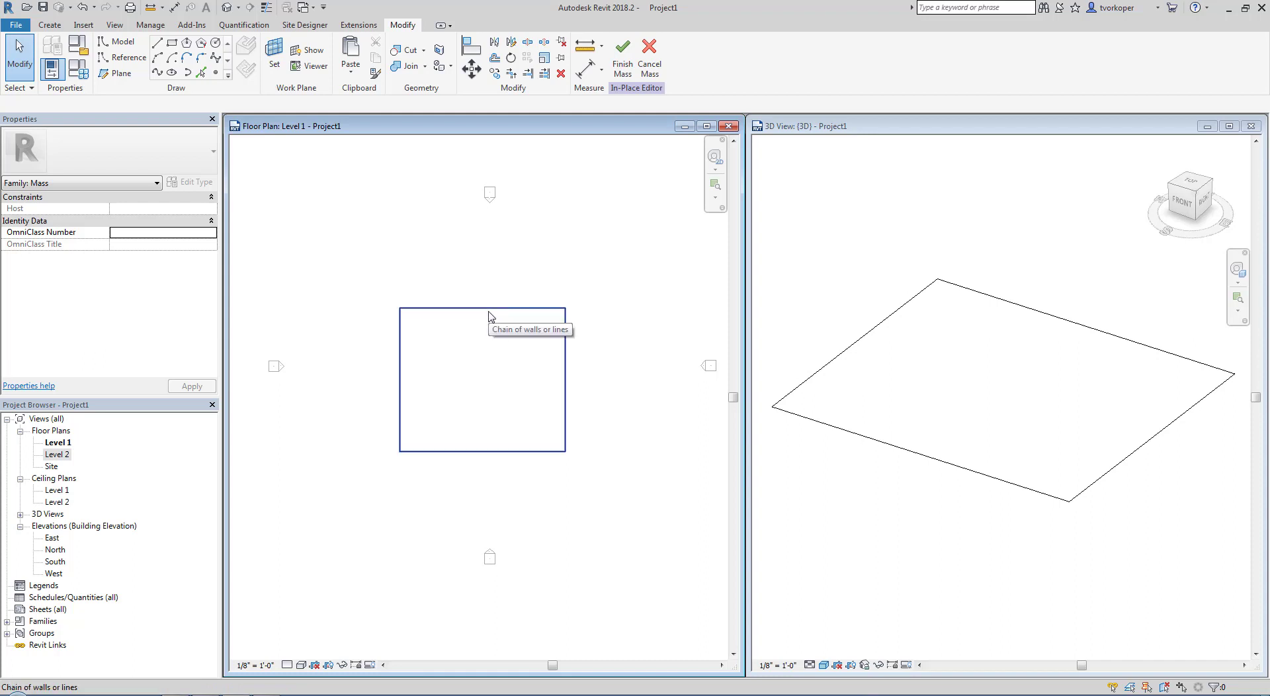
pyautogui.click(490, 315)
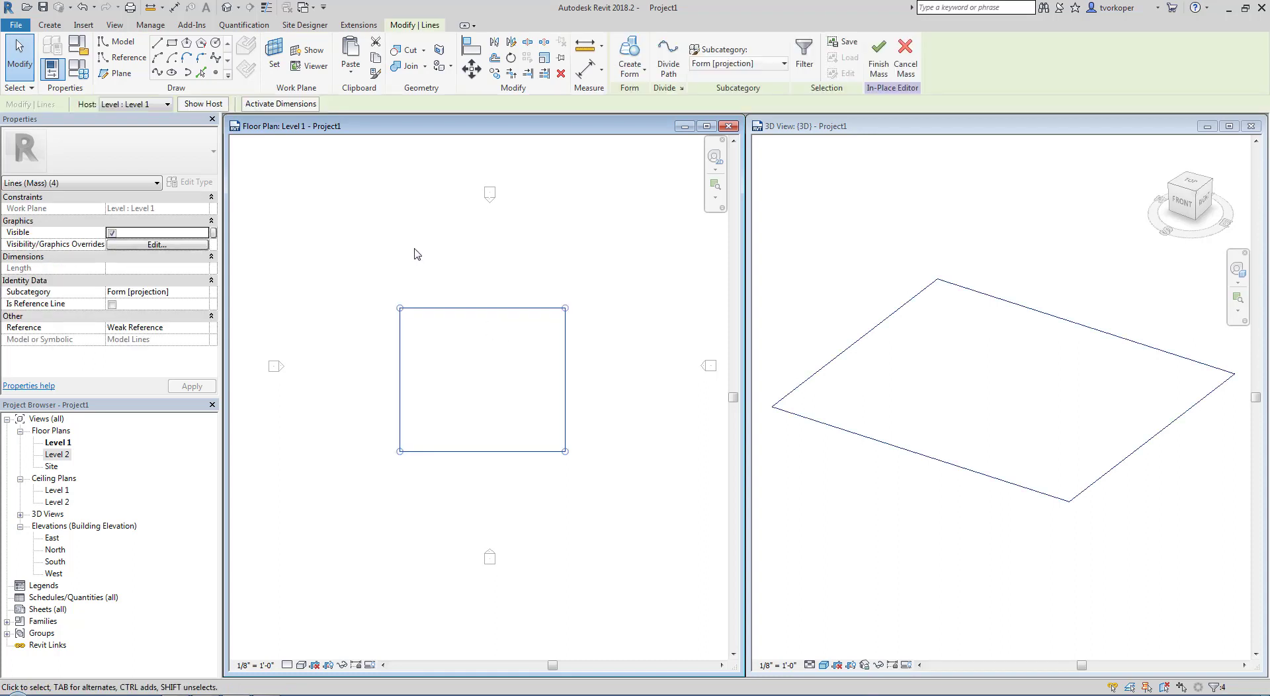
pyautogui.click(626, 77)
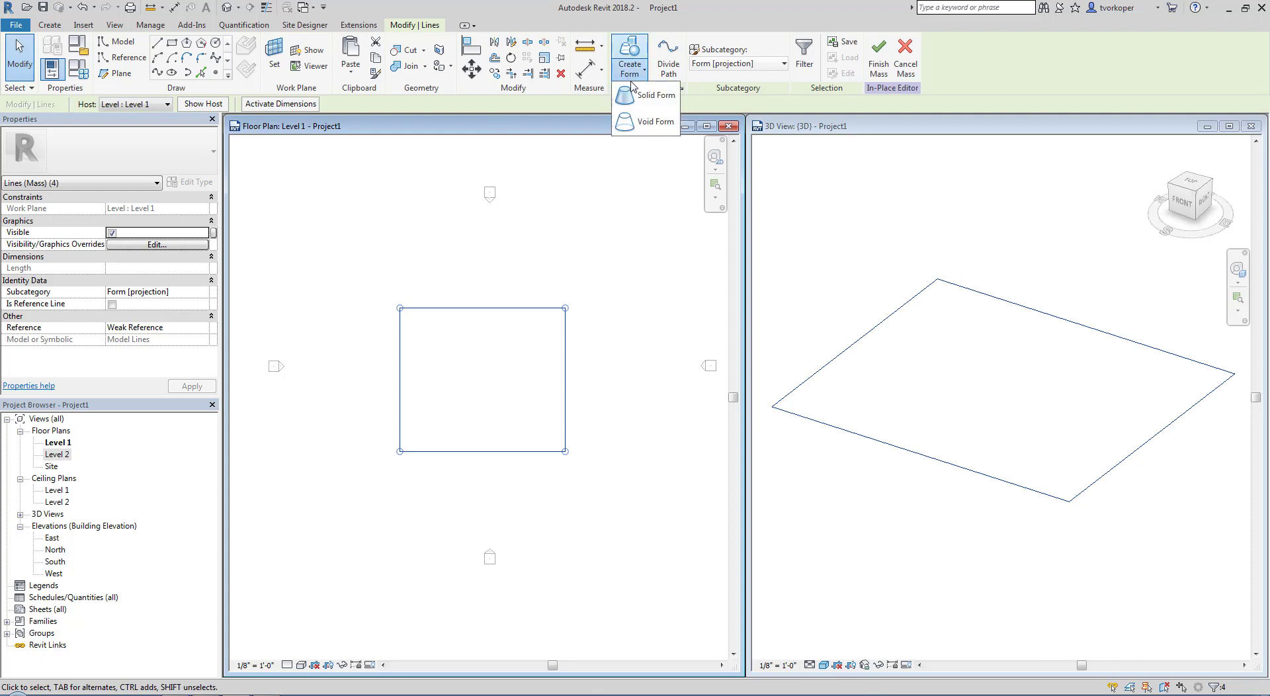
pyautogui.click(651, 95)
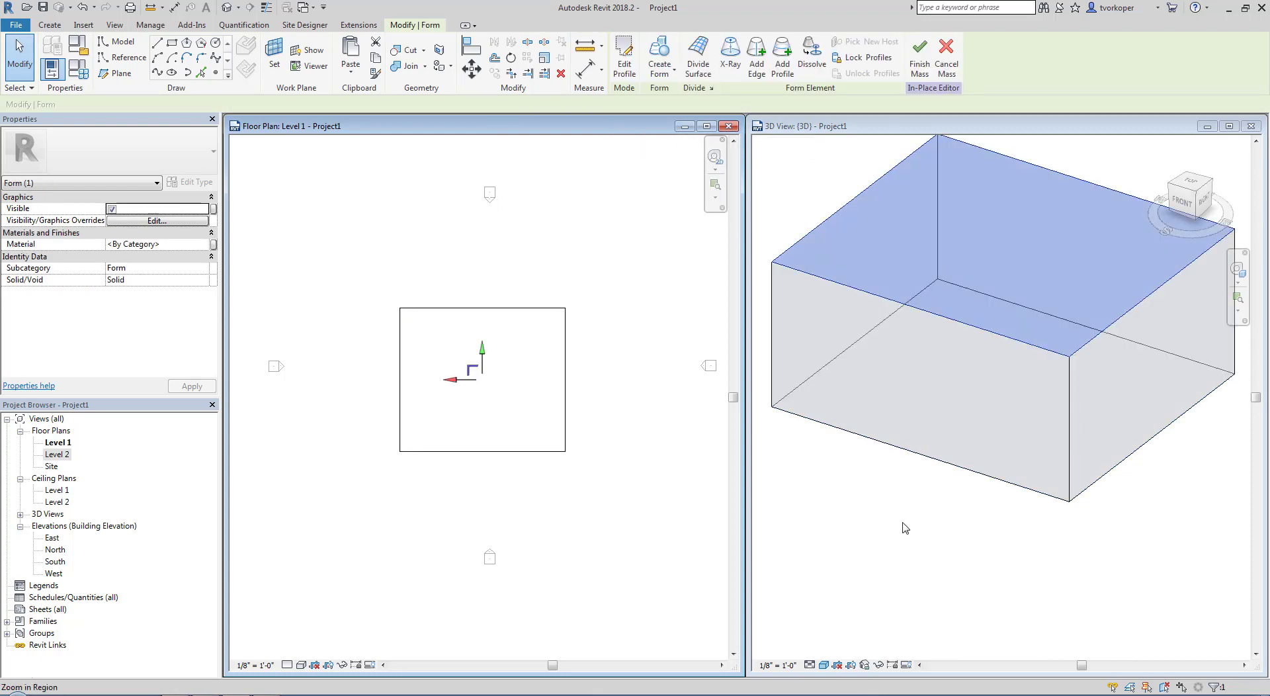
pyautogui.click(904, 527)
pyautogui.scroll(-3, 915, 554)
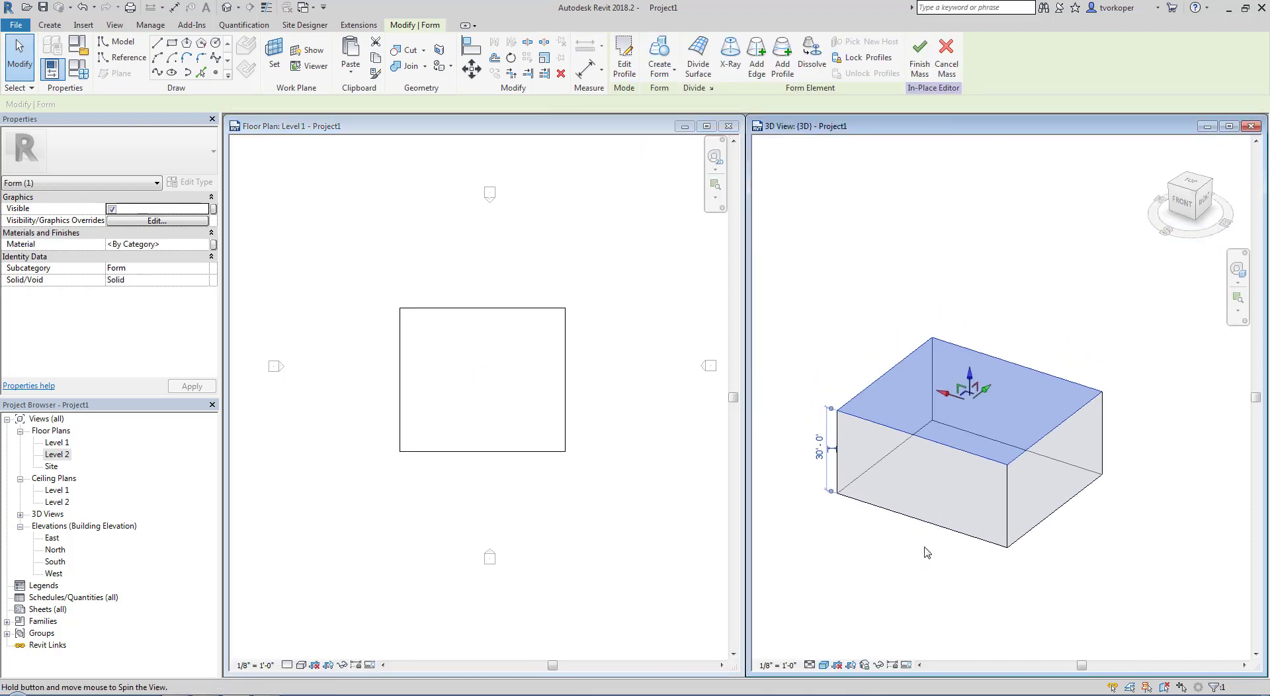
pyautogui.keyDown('shift'); pyautogui.moveTo(924, 553); pyautogui.dragTo(900, 550, button='middle'); pyautogui.keyUp('shift')
pyautogui.click(908, 557)
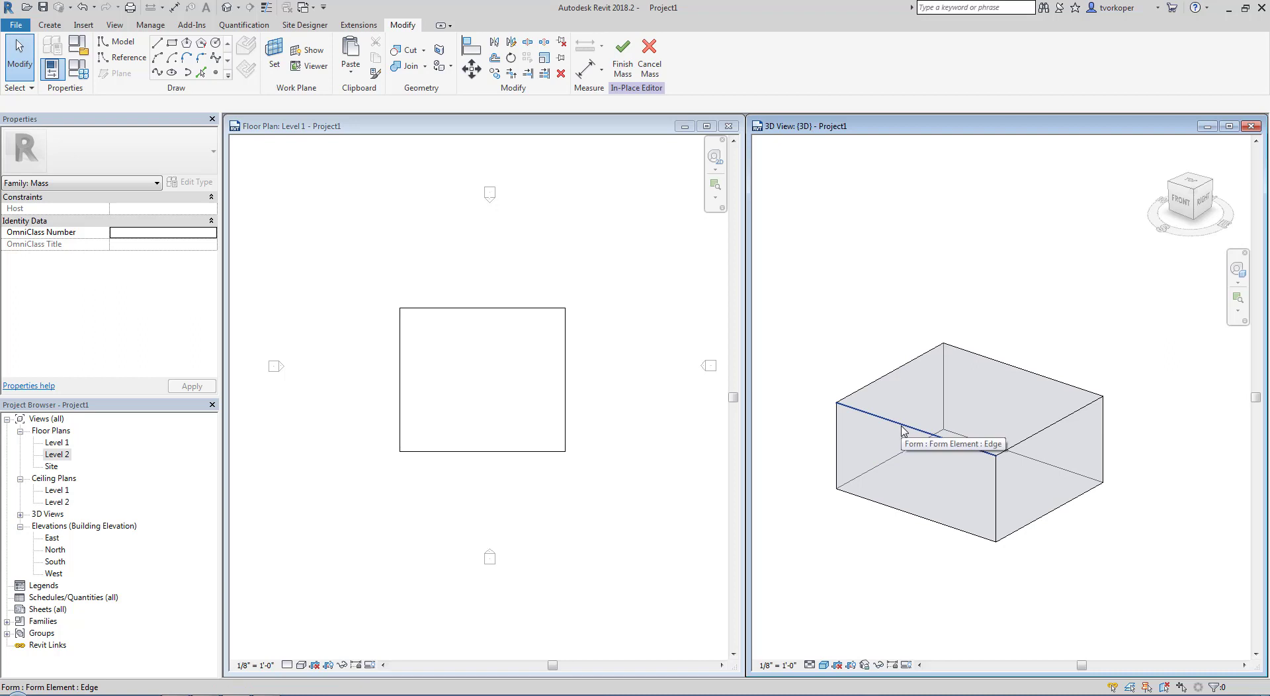
# Raise the top face of the form to a height of about 48' 6"
pyautogui.press('Tab')
pyautogui.press('Tab')
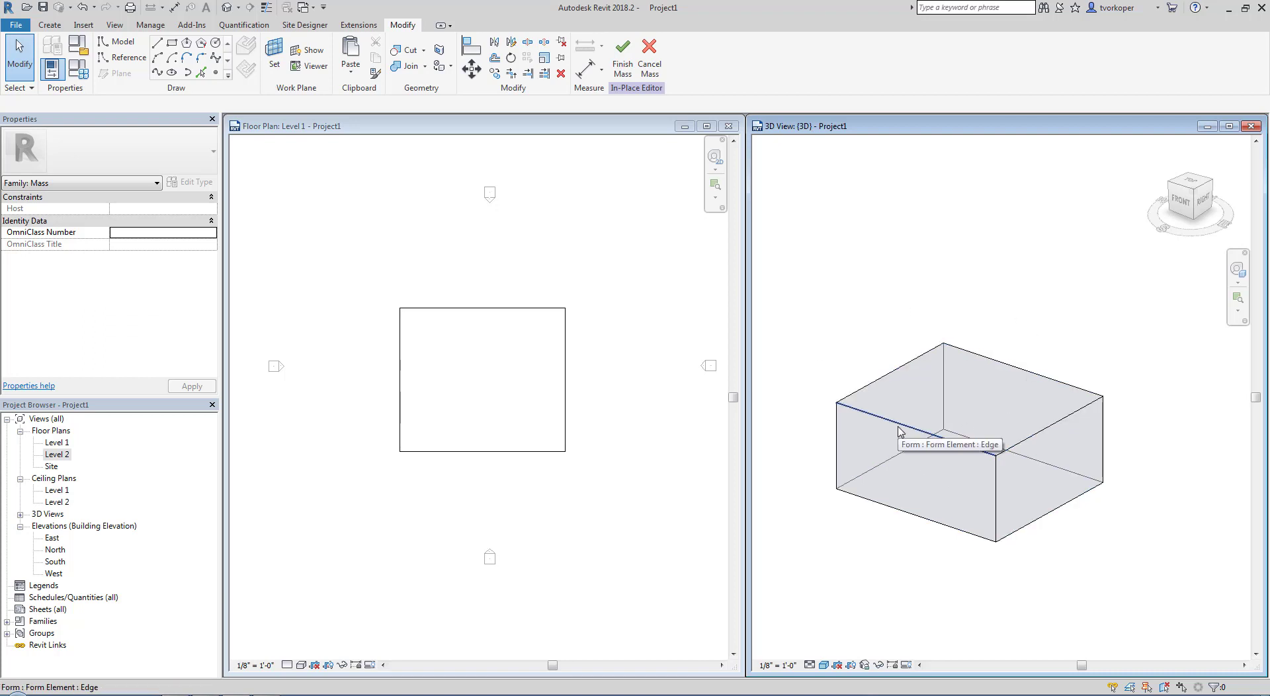
pyautogui.press('Tab')
pyautogui.press('Tab')
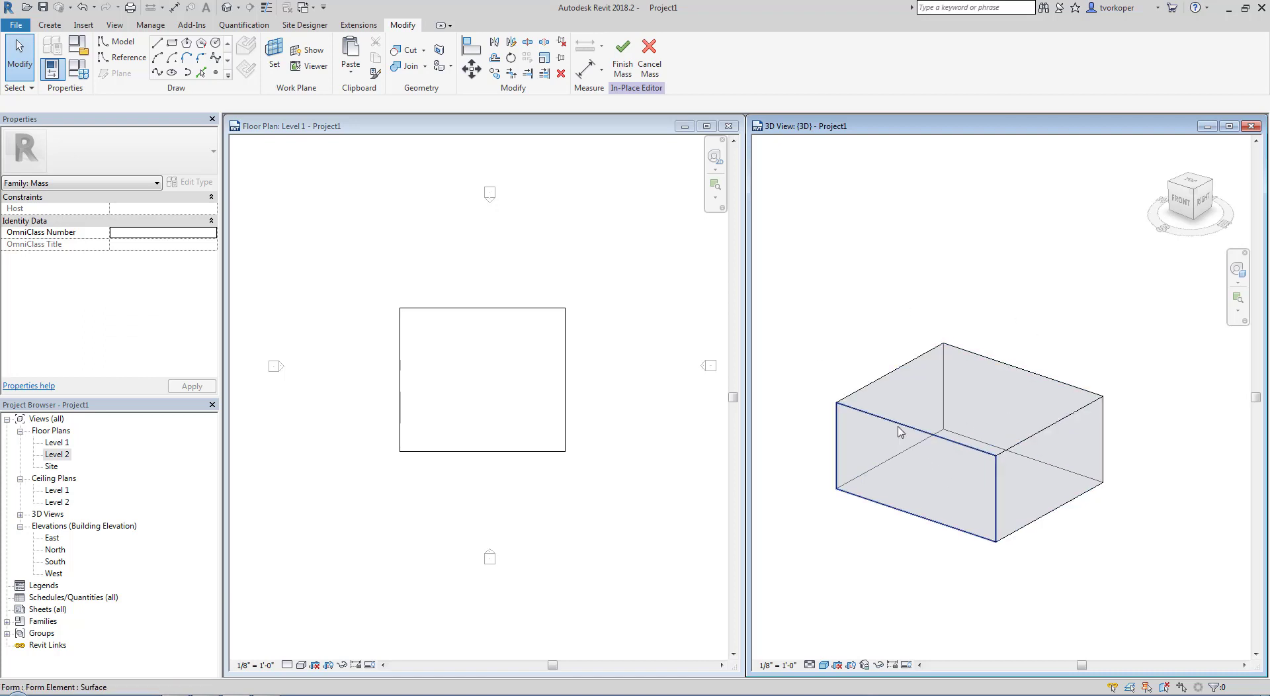
pyautogui.press('Tab')
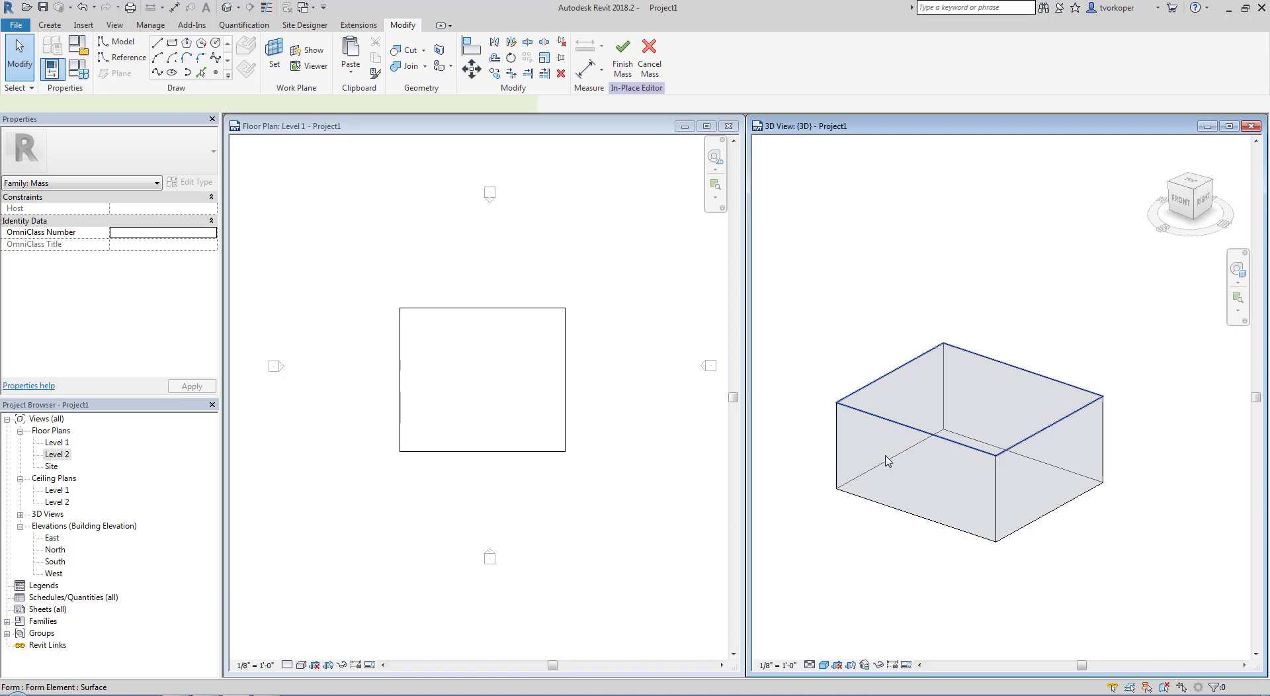
pyautogui.click(887, 457)
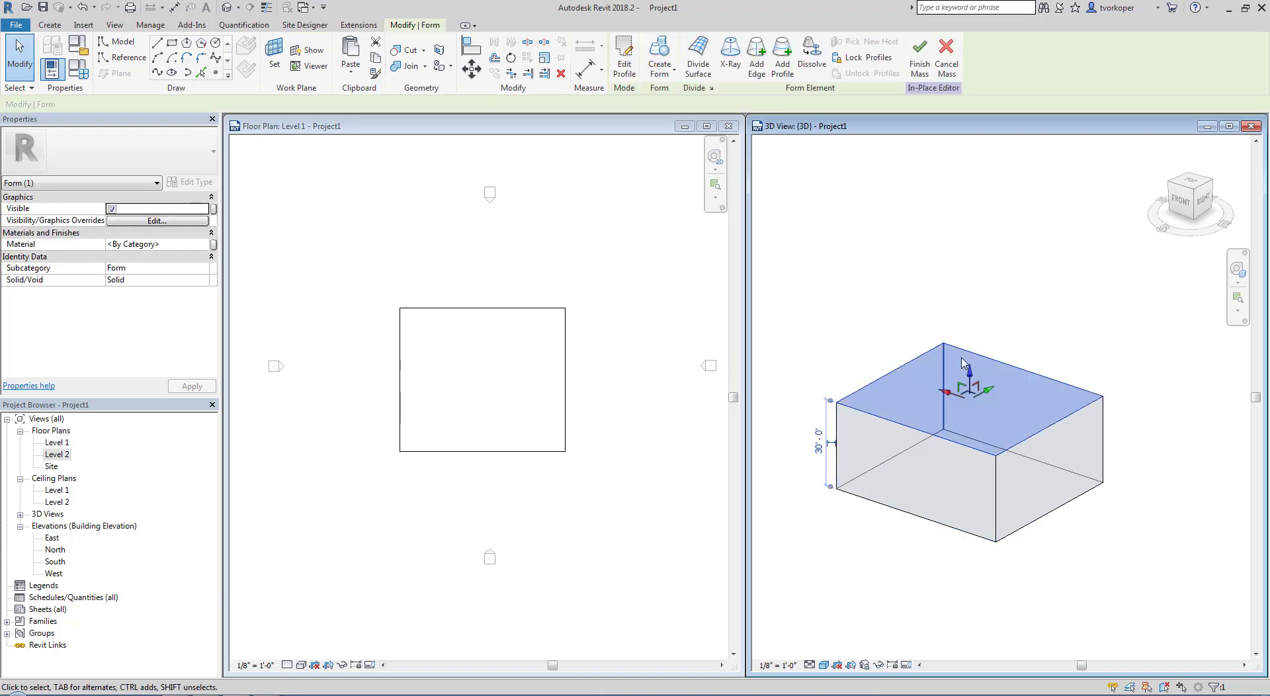
pyautogui.moveTo(967, 373); pyautogui.dragTo(955, 316)
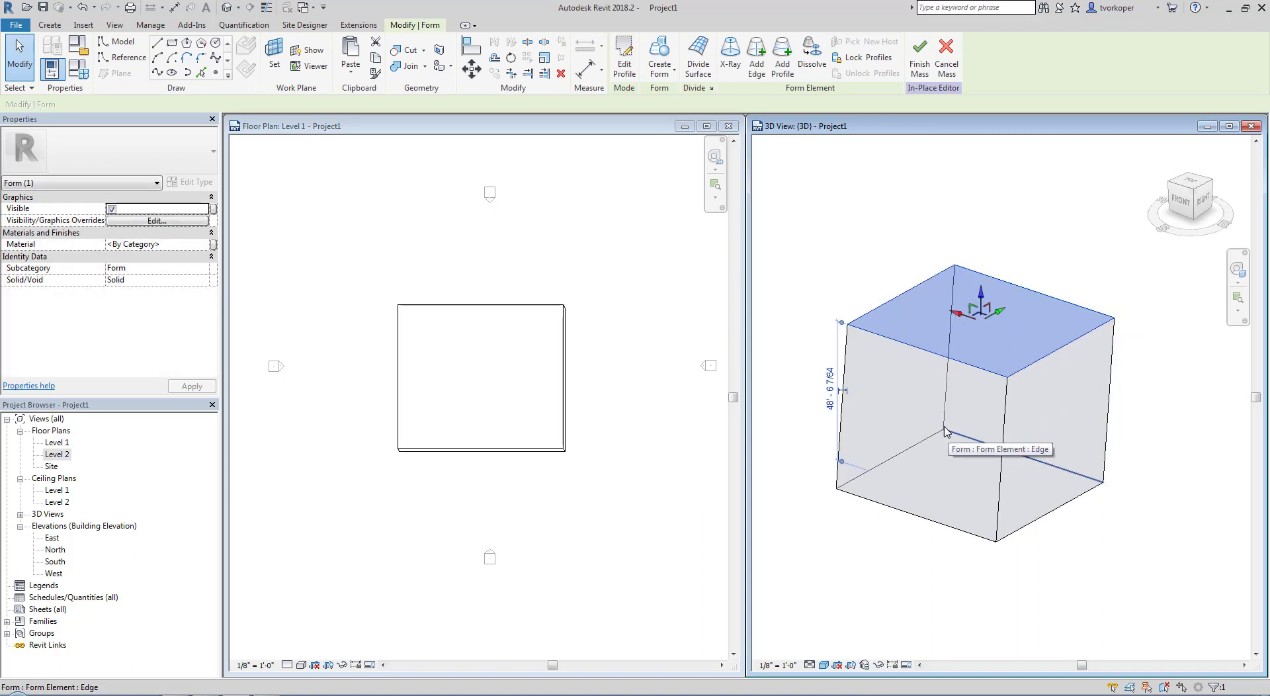
# Rotate the form's top face about its centre to twist the sides, and finish the mass
pyautogui.press('r')
pyautogui.press('o')
pyautogui.click(870, 238)
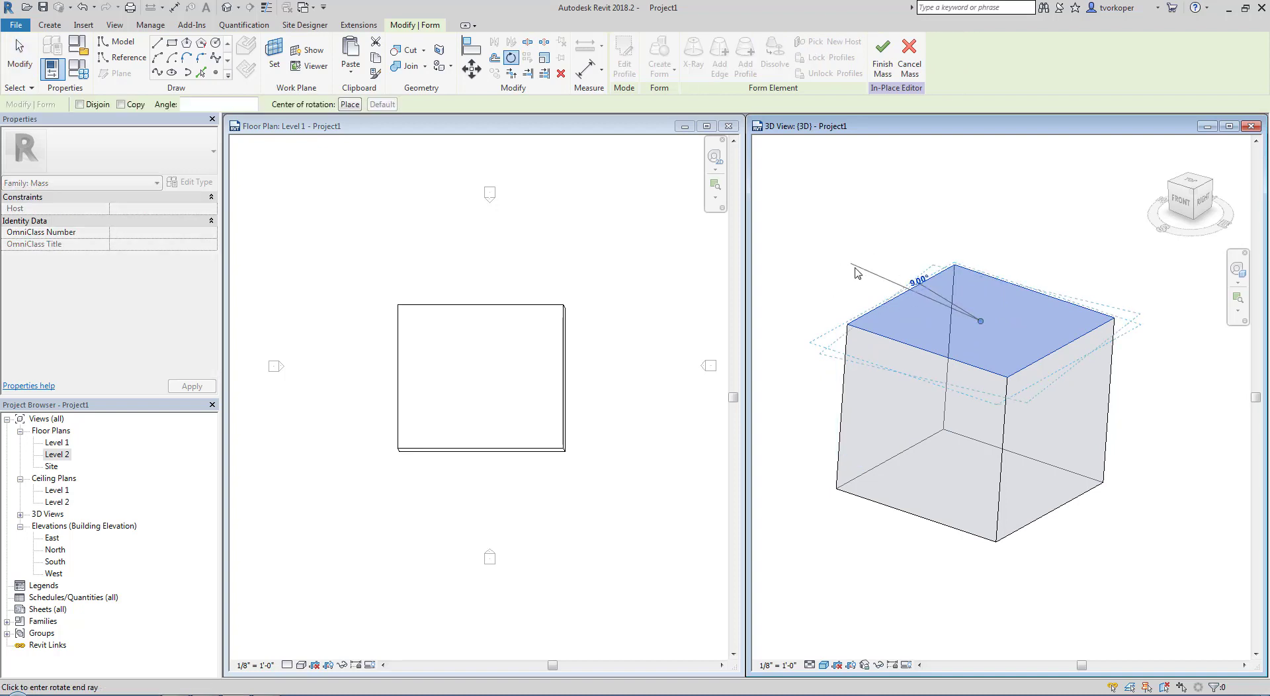
pyautogui.click(848, 305)
pyautogui.click(868, 528)
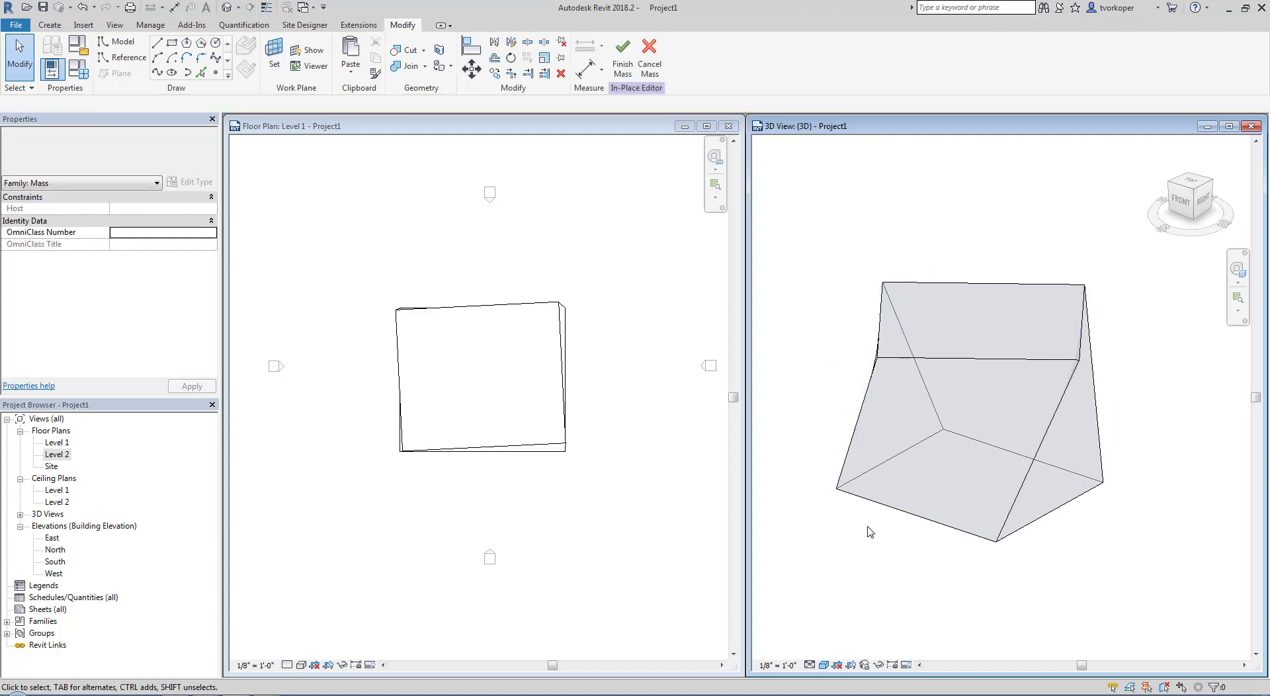
pyautogui.keyDown('shift'); pyautogui.moveTo(828, 498); pyautogui.dragTo(878, 524, button='middle'); pyautogui.keyUp('shift')
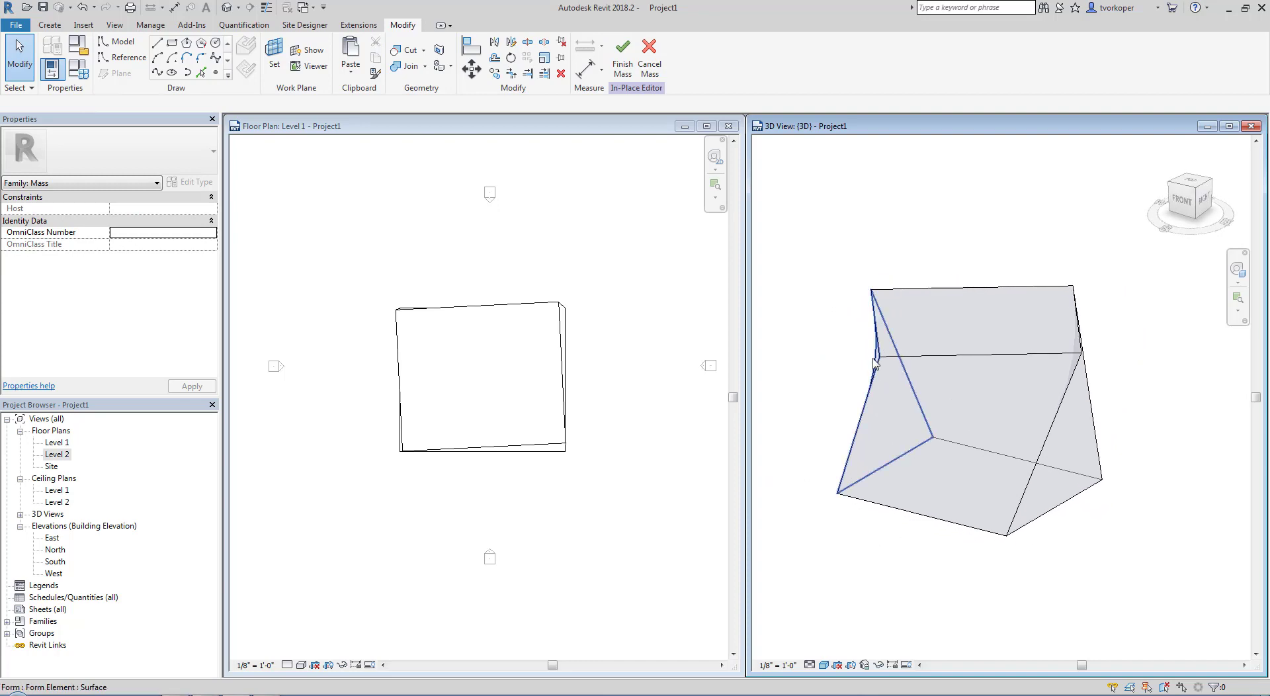
pyautogui.click(622, 54)
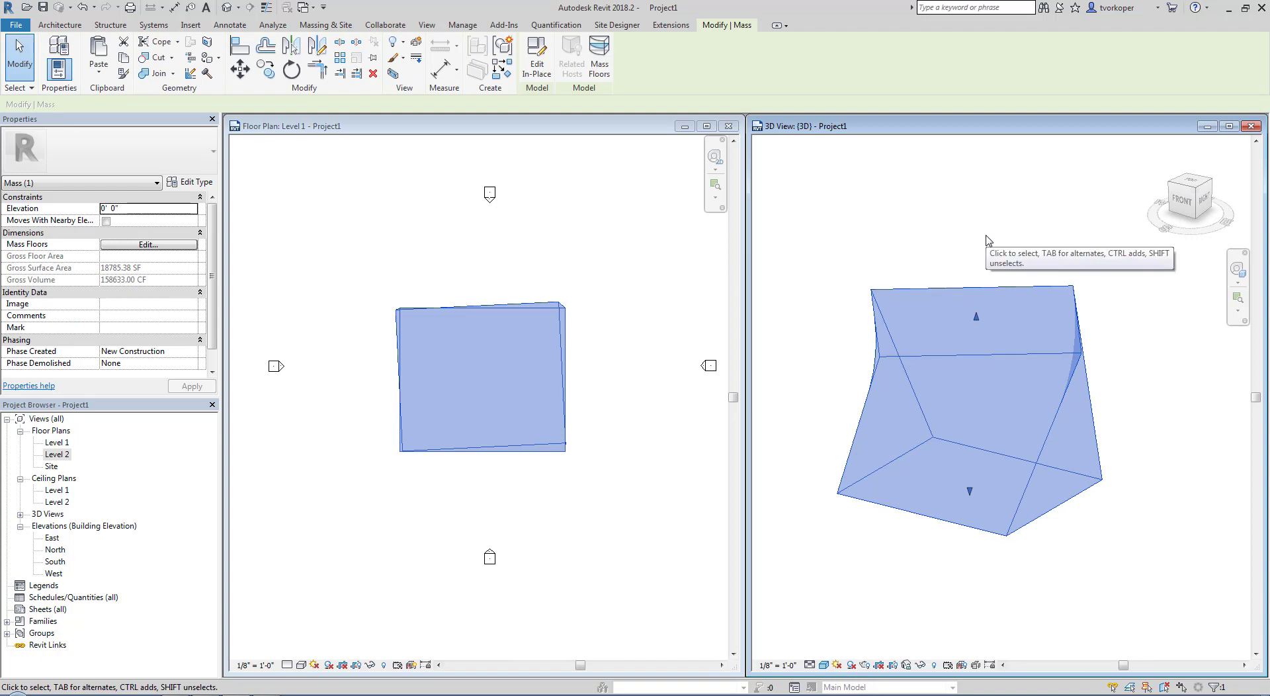
# Reopen the mass for in-place editing and turn on X-Ray for the whole form
pyautogui.click(535, 53)
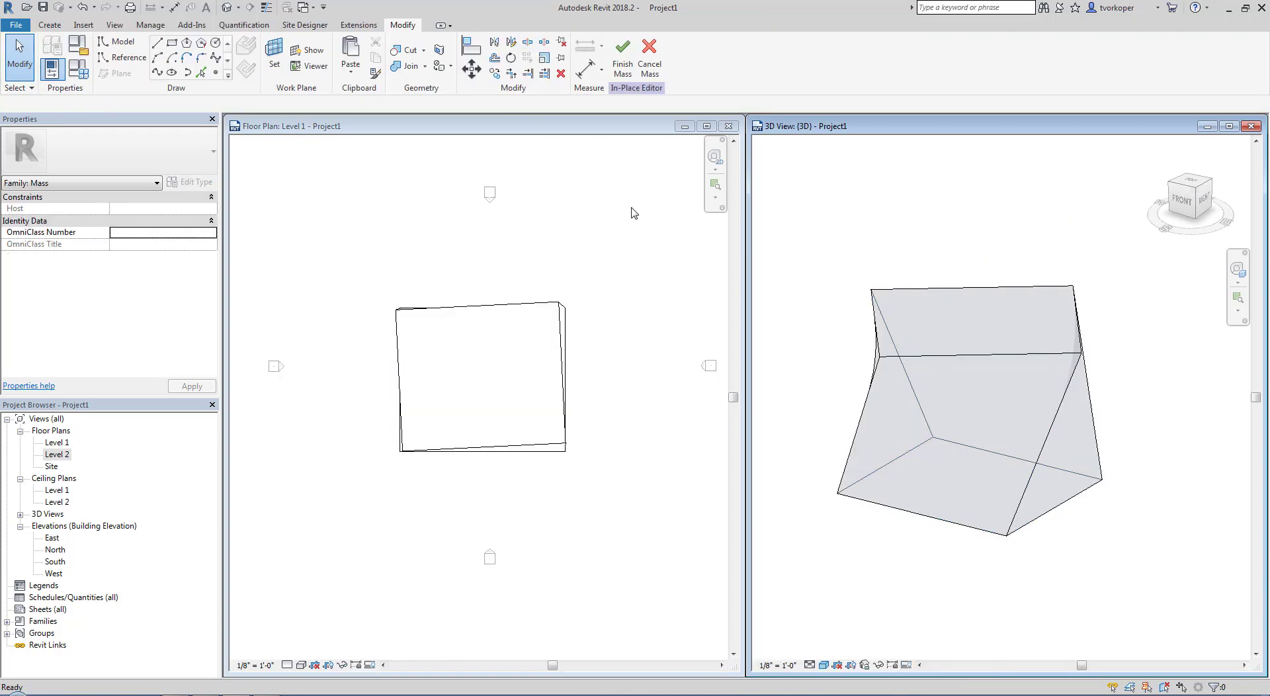
pyautogui.press('Tab')
pyautogui.click(967, 292)
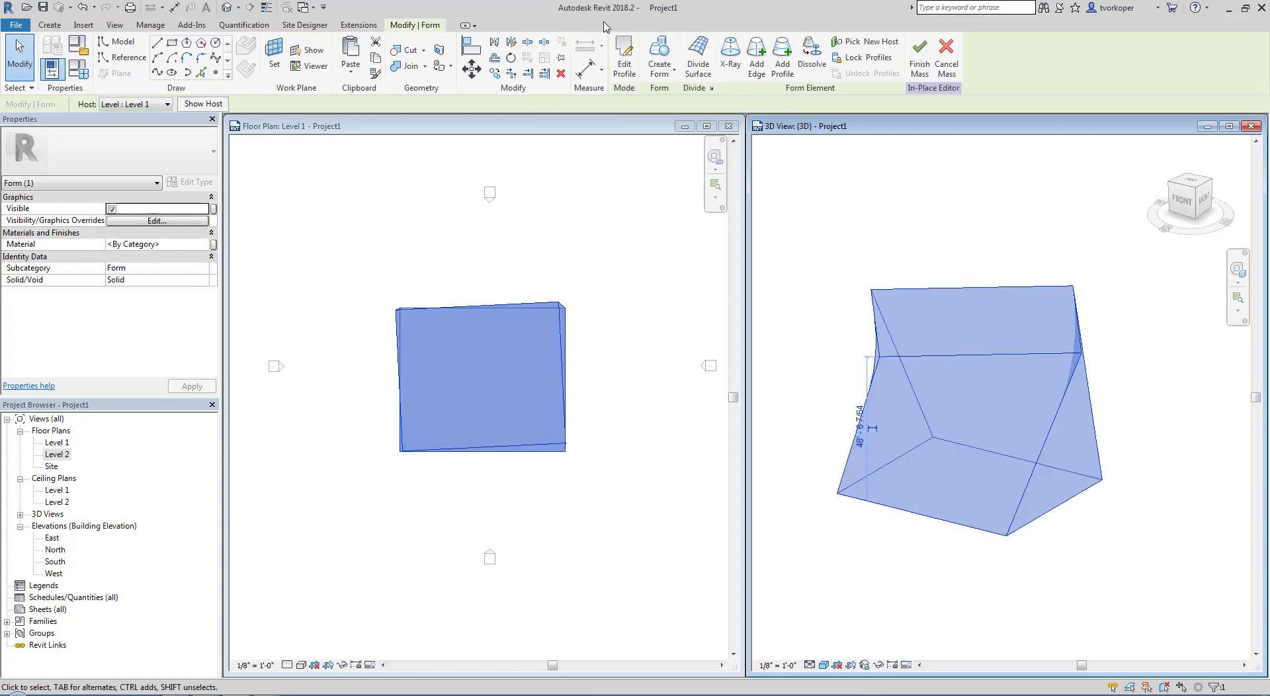
pyautogui.moveTo(603, 25)
pyautogui.mouseDown()
pyautogui.moveTo(780, 70)
pyautogui.moveTo(854, 103)
pyautogui.mouseUp()
pyautogui.click(731, 56)
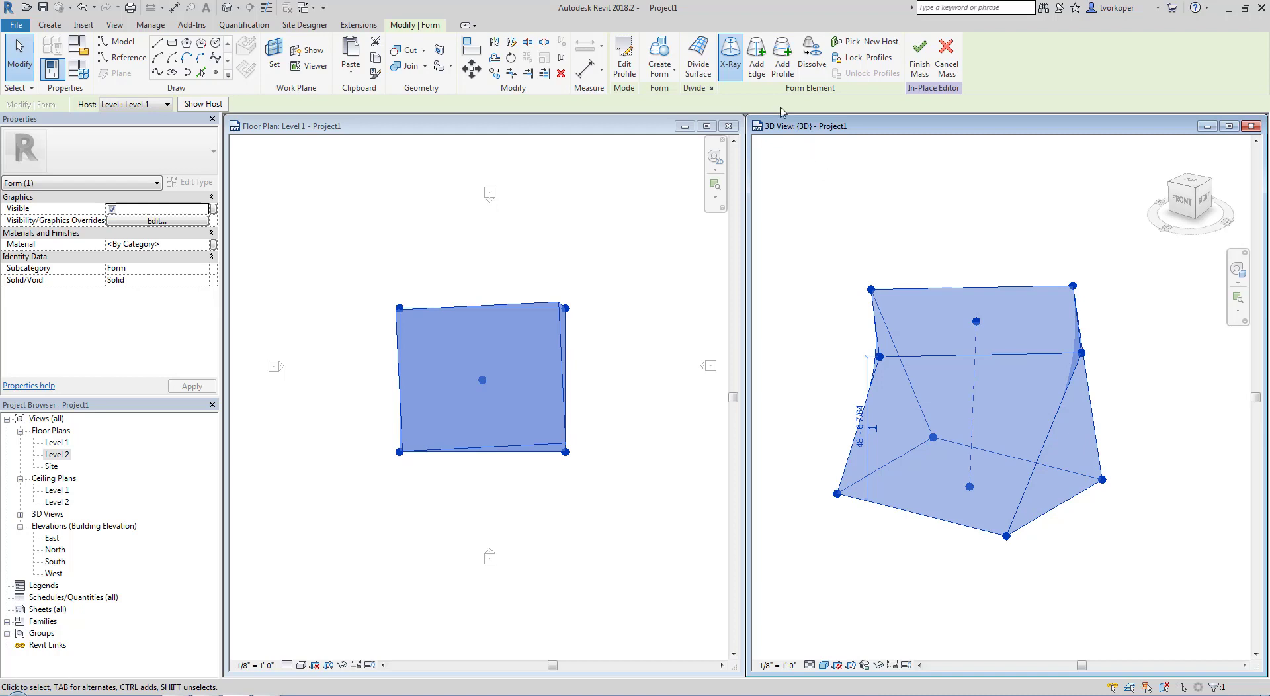
# Add two intermediate profiles to the form, one nearer the base and one nearer the top
pyautogui.click(783, 64)
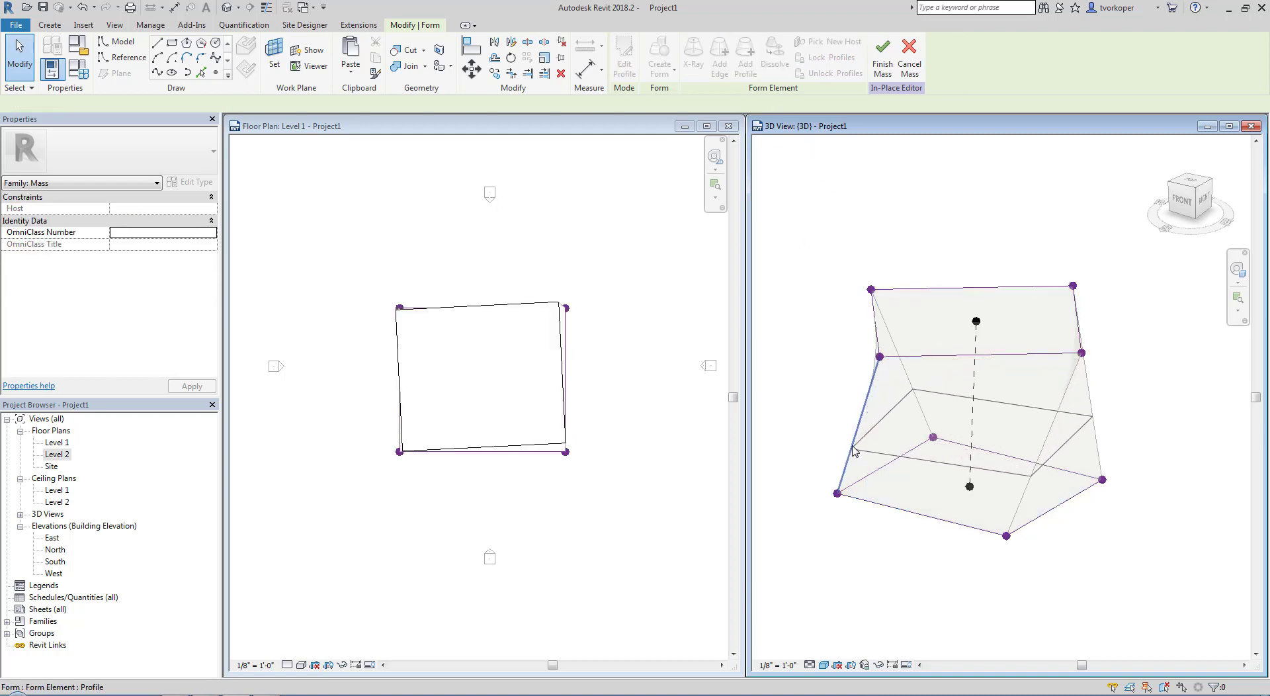
pyautogui.click(853, 450)
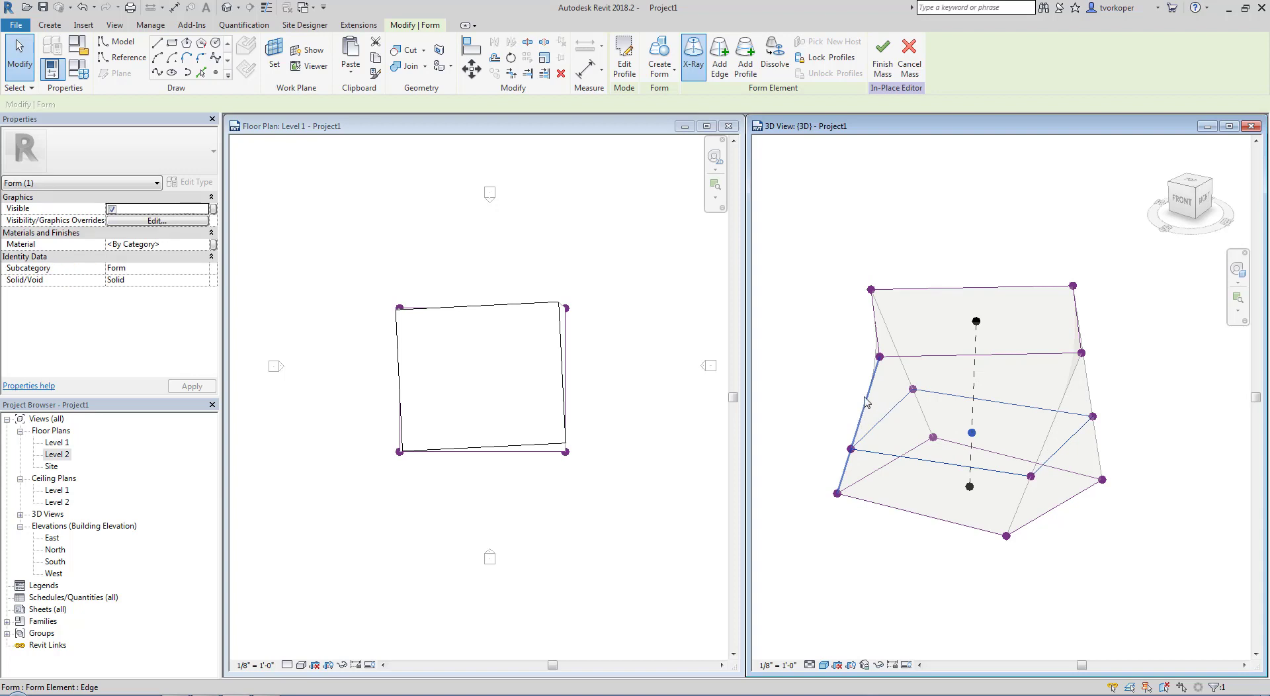
pyautogui.click(748, 57)
pyautogui.click(865, 398)
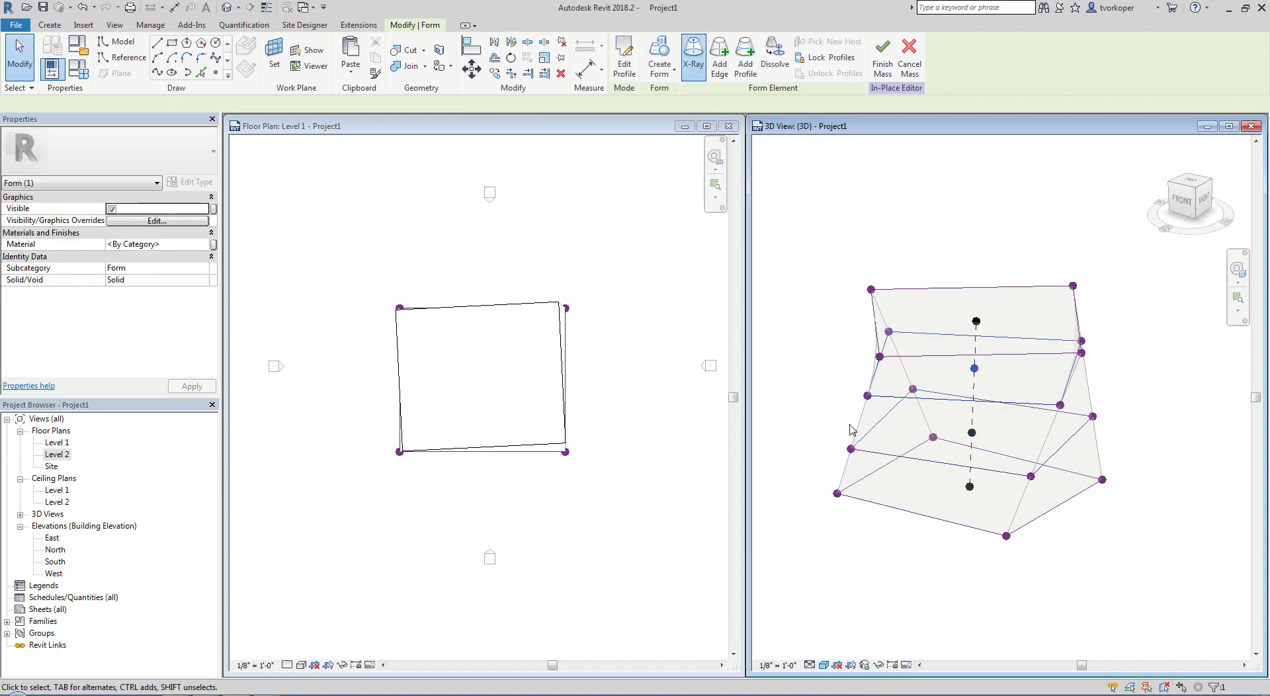
pyautogui.click(869, 512)
pyautogui.keyDown('shift'); pyautogui.moveTo(866, 512); pyautogui.dragTo(958, 481, button='middle'); pyautogui.keyUp('shift')
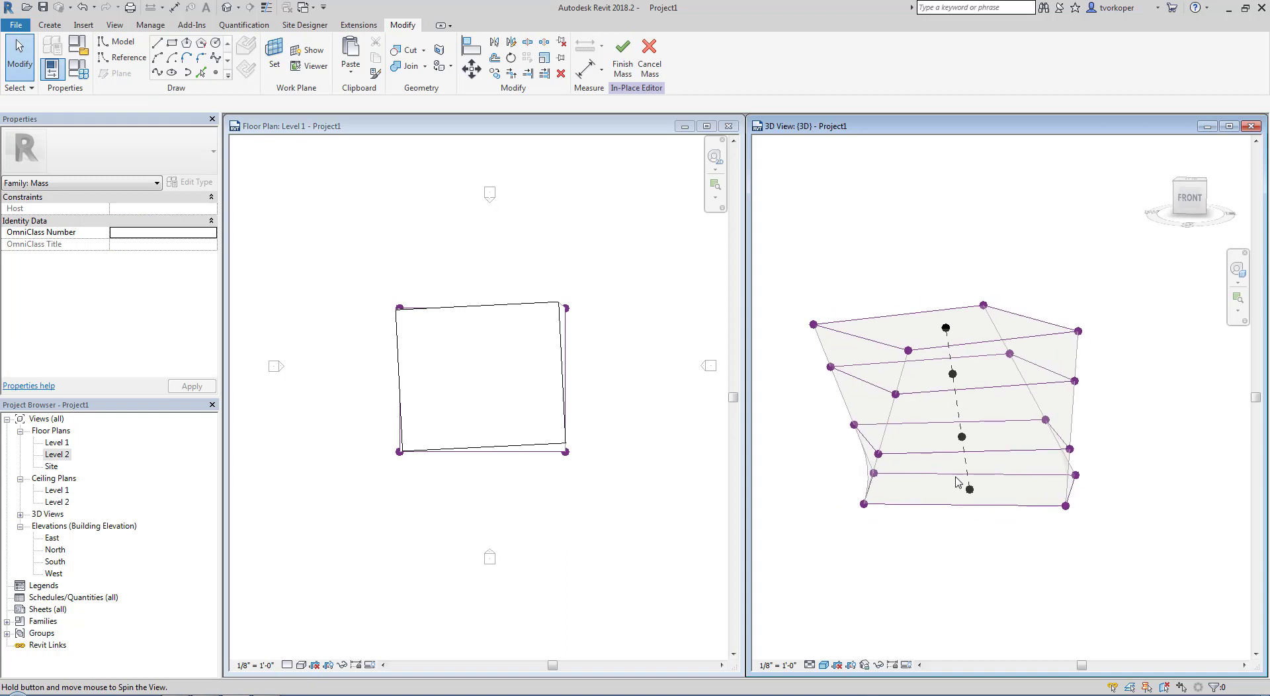
# Pull three right-hand vertices inward in the front view, one on each added profile and one on the base, and finish the mass
pyautogui.click(1074, 382)
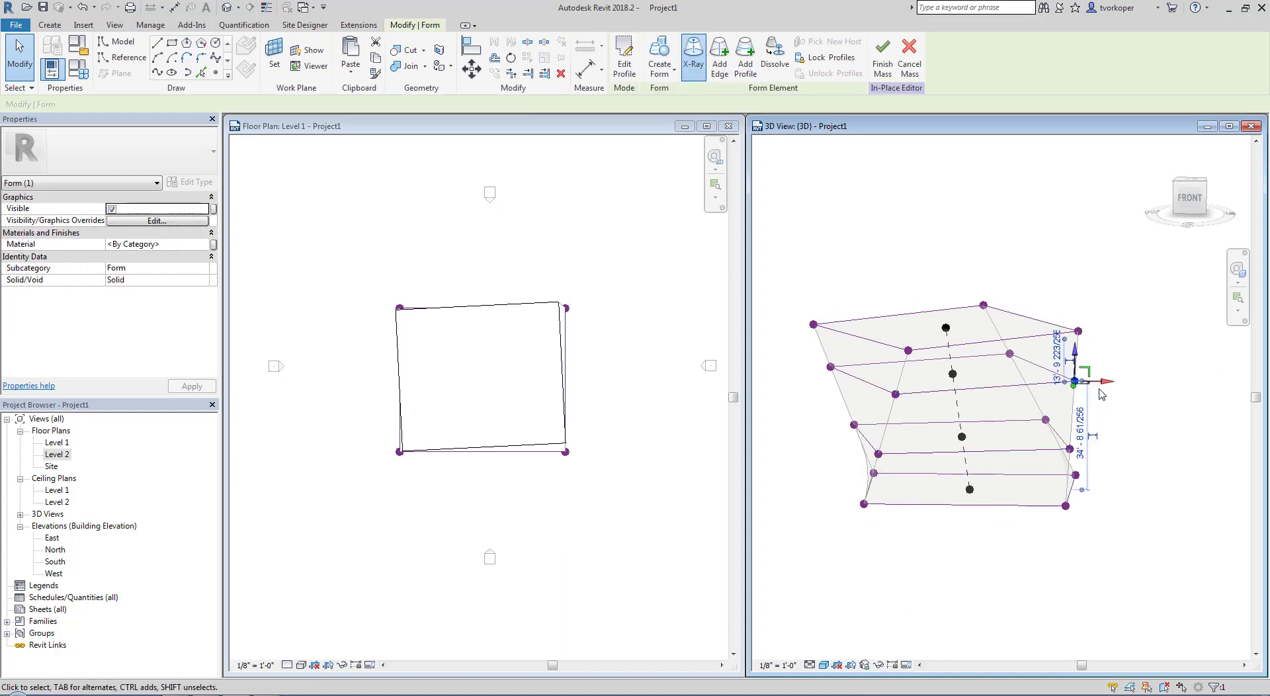
pyautogui.moveTo(1100, 390); pyautogui.dragTo(1073, 389)
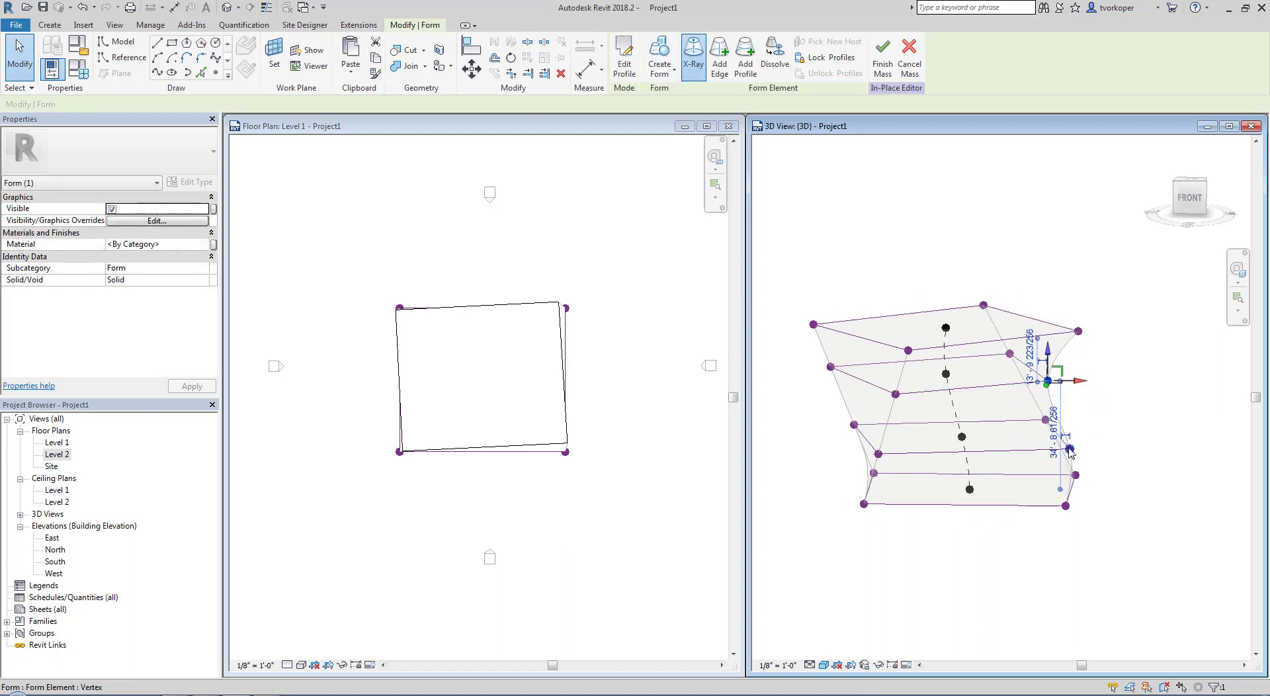
pyautogui.click(1068, 448)
pyautogui.moveTo(1099, 449); pyautogui.dragTo(1089, 479)
pyautogui.click(1075, 474)
pyautogui.click(1135, 427)
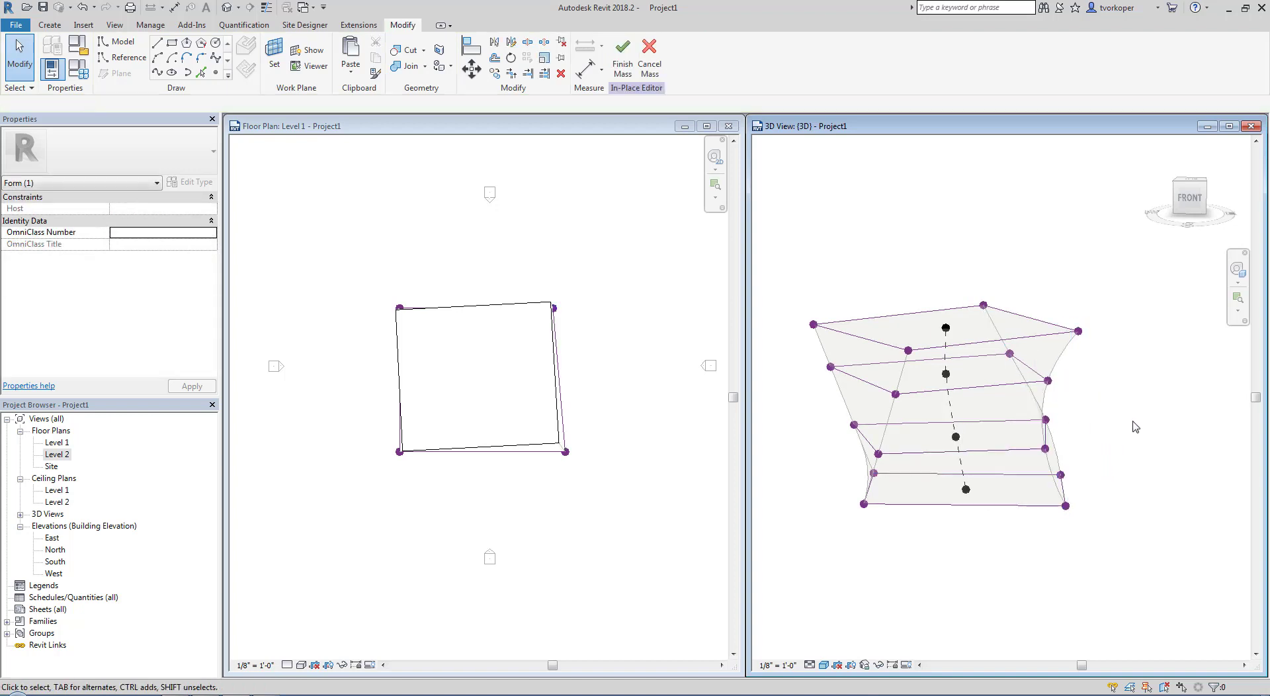
pyautogui.keyDown('shift'); pyautogui.moveTo(1135, 426); pyautogui.dragTo(979, 404, button='middle'); pyautogui.keyUp('shift')
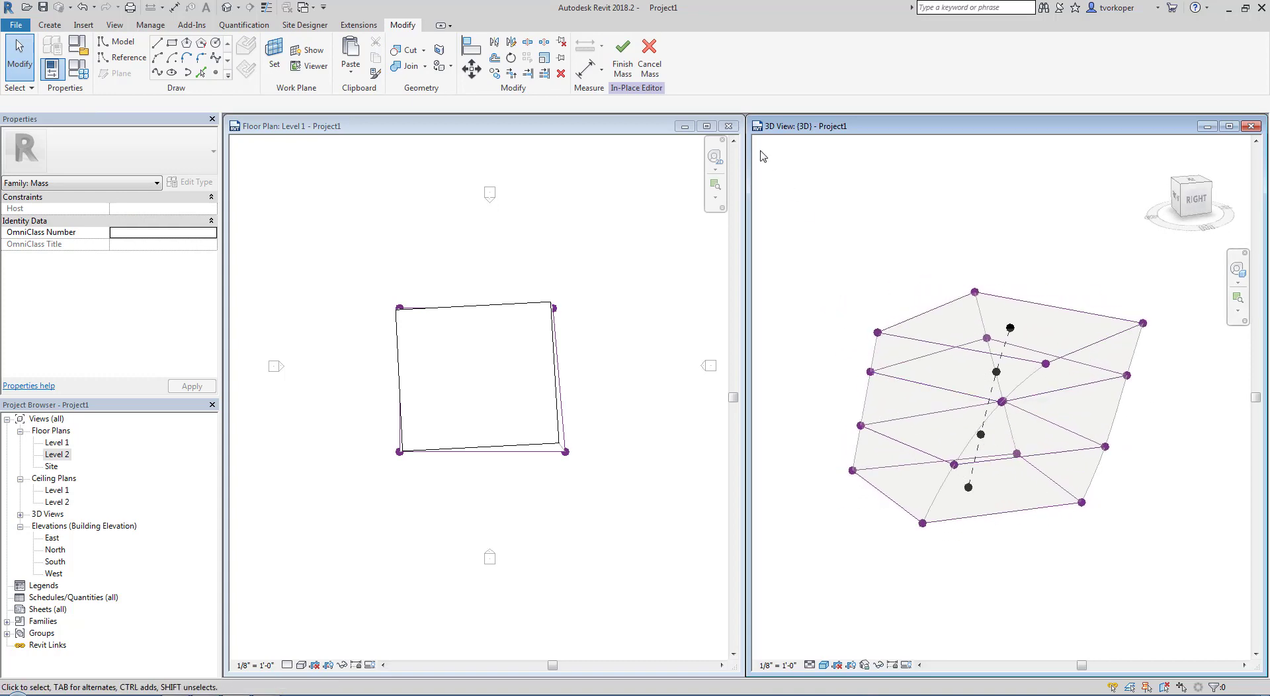
pyautogui.click(621, 61)
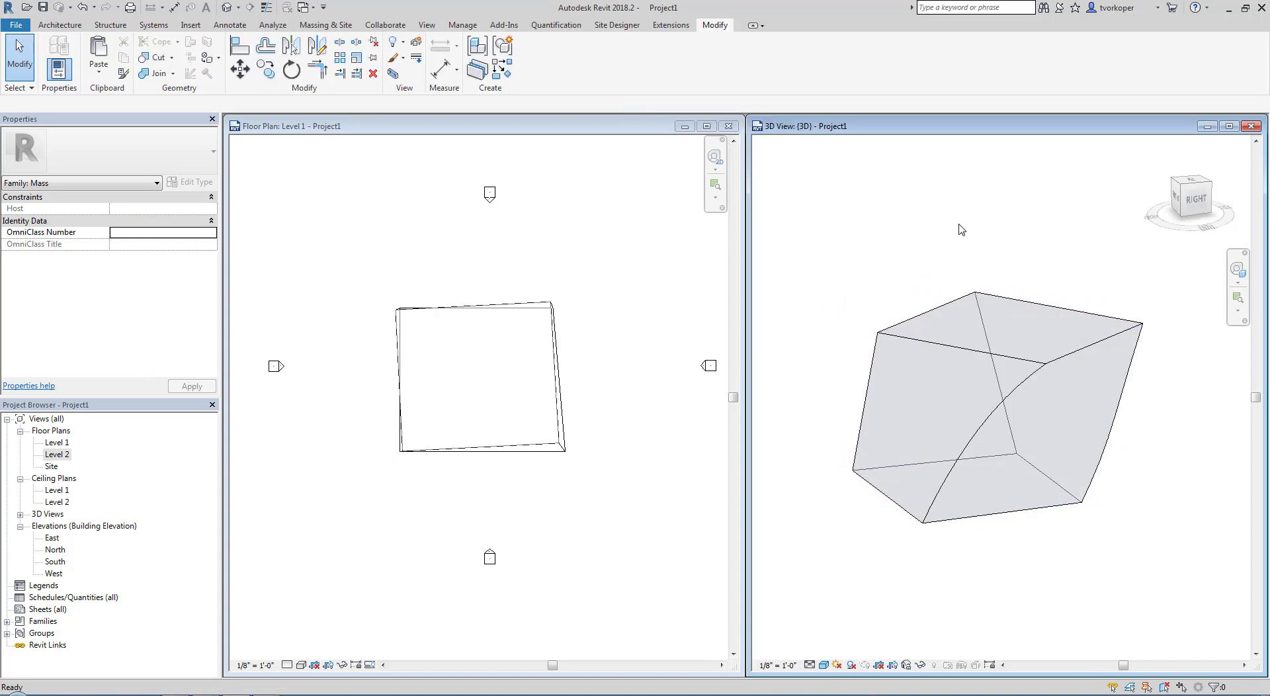
pyautogui.moveTo(923, 286)
pyautogui.keyDown('shift'); pyautogui.mouseDown(button='middle')
pyautogui.moveTo(1071, 227)
pyautogui.moveTo(974, 301)
pyautogui.moveTo(899, 283)
pyautogui.mouseUp(button='middle'); pyautogui.keyUp('shift')
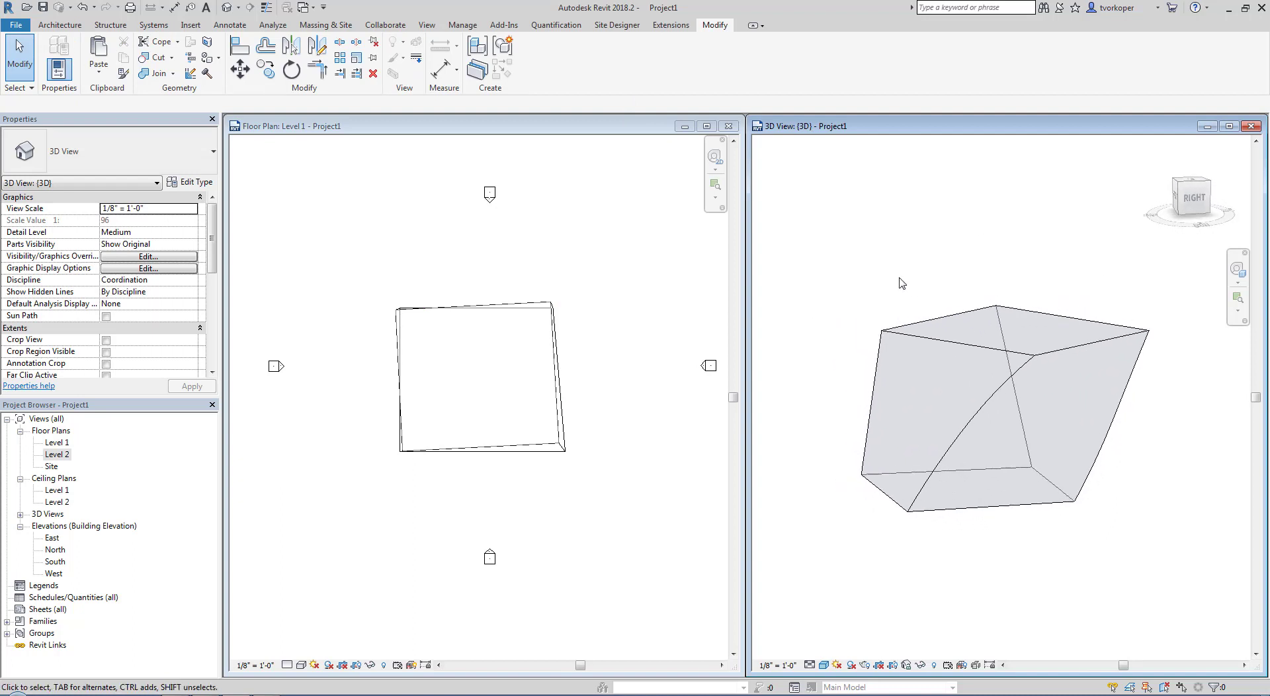
# Delete the finished mass from the Level 1 plan
pyautogui.click(610, 267)
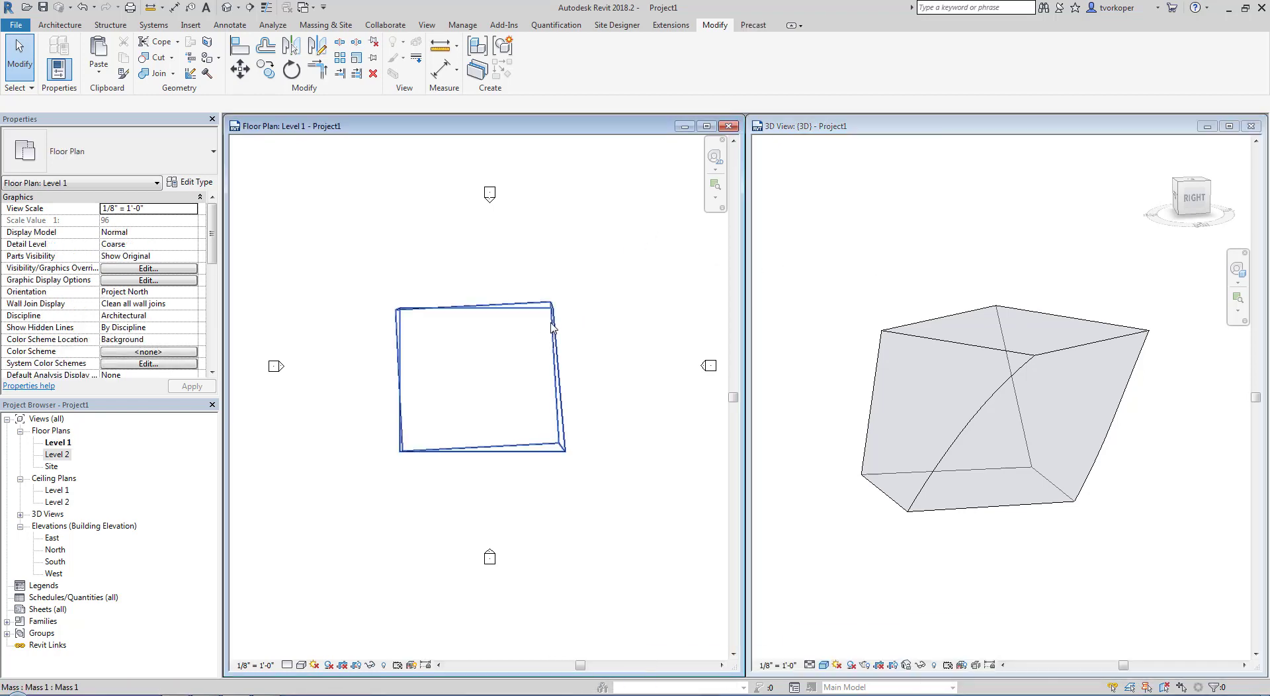
pyautogui.click(554, 330)
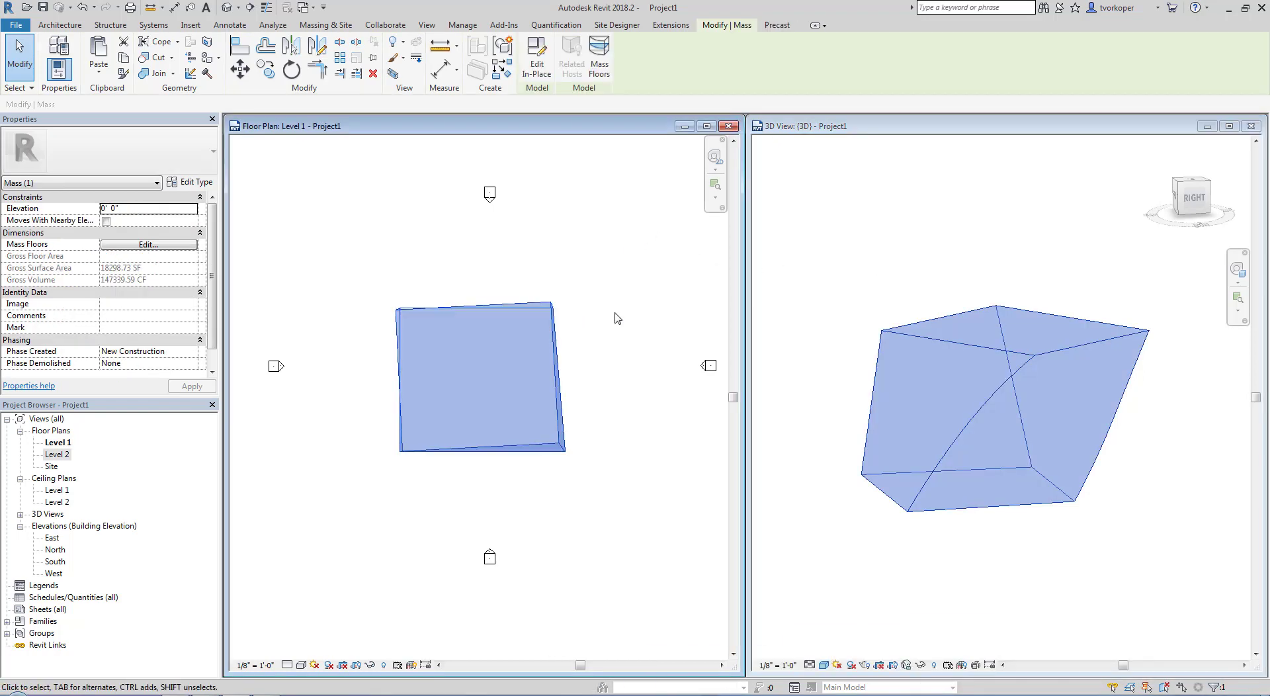
pyautogui.press('Delete')
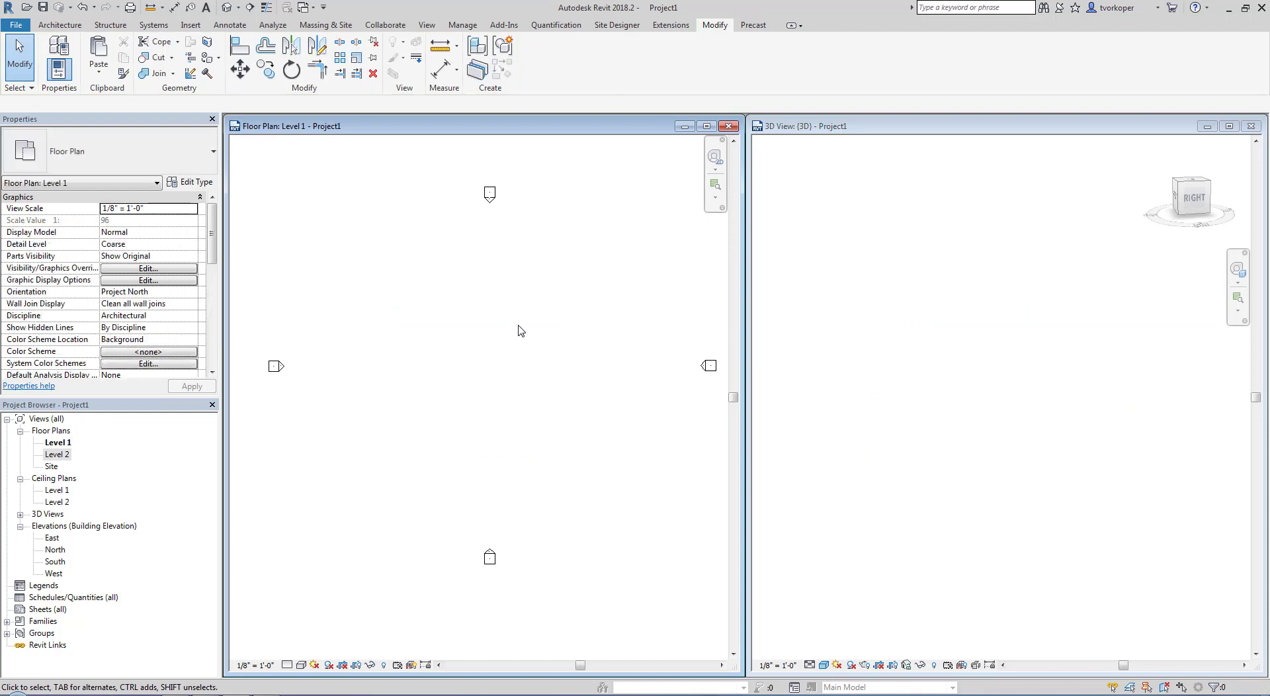
# Start another in-place mass in the Level 1 plan
pyautogui.click(325, 25)
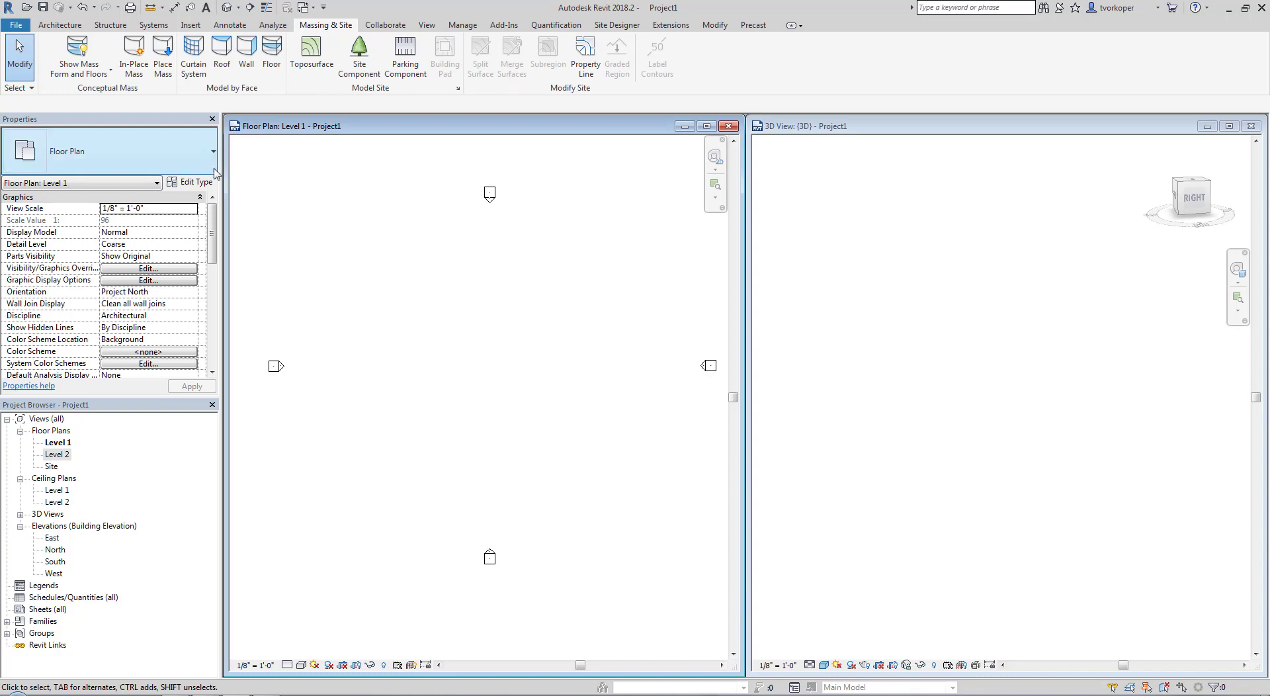
pyautogui.click(134, 54)
pyautogui.click(505, 459)
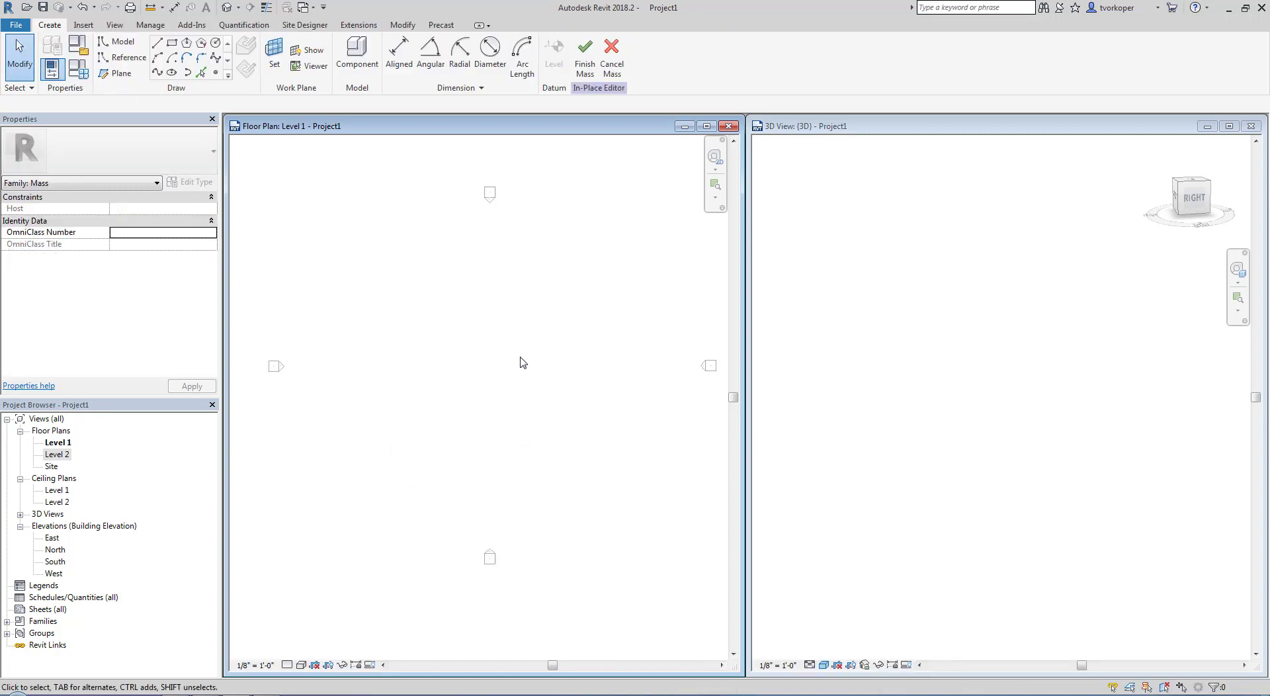
# Sketch a rectangle about 50 by 46 feet in the middle of the Level 1 plan
pyautogui.click(171, 45)
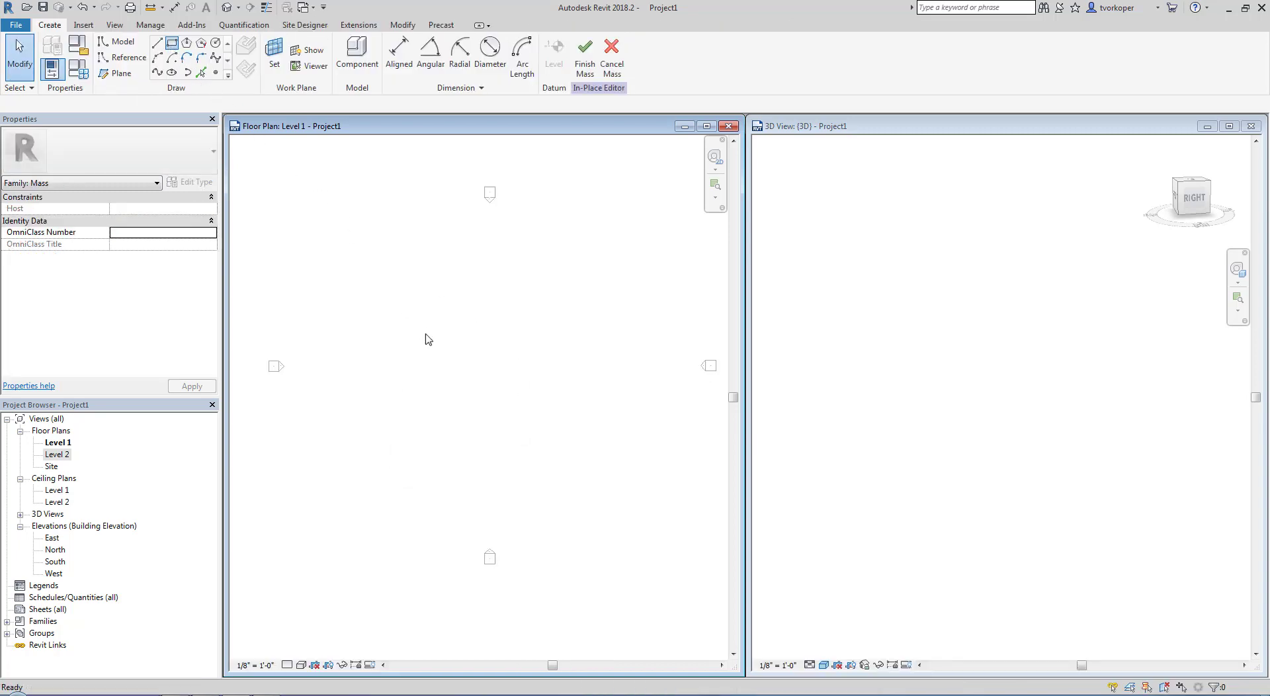
pyautogui.click(419, 319)
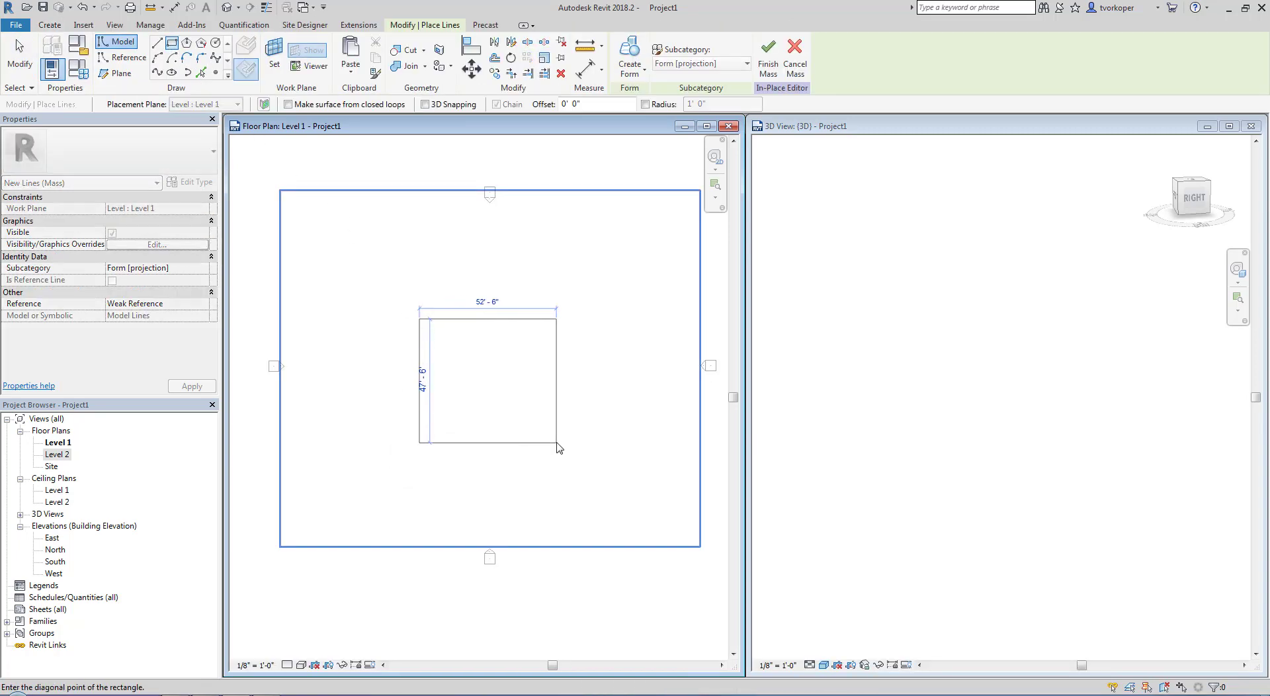
pyautogui.click(548, 437)
pyautogui.press('Escape')
pyautogui.press('Escape')
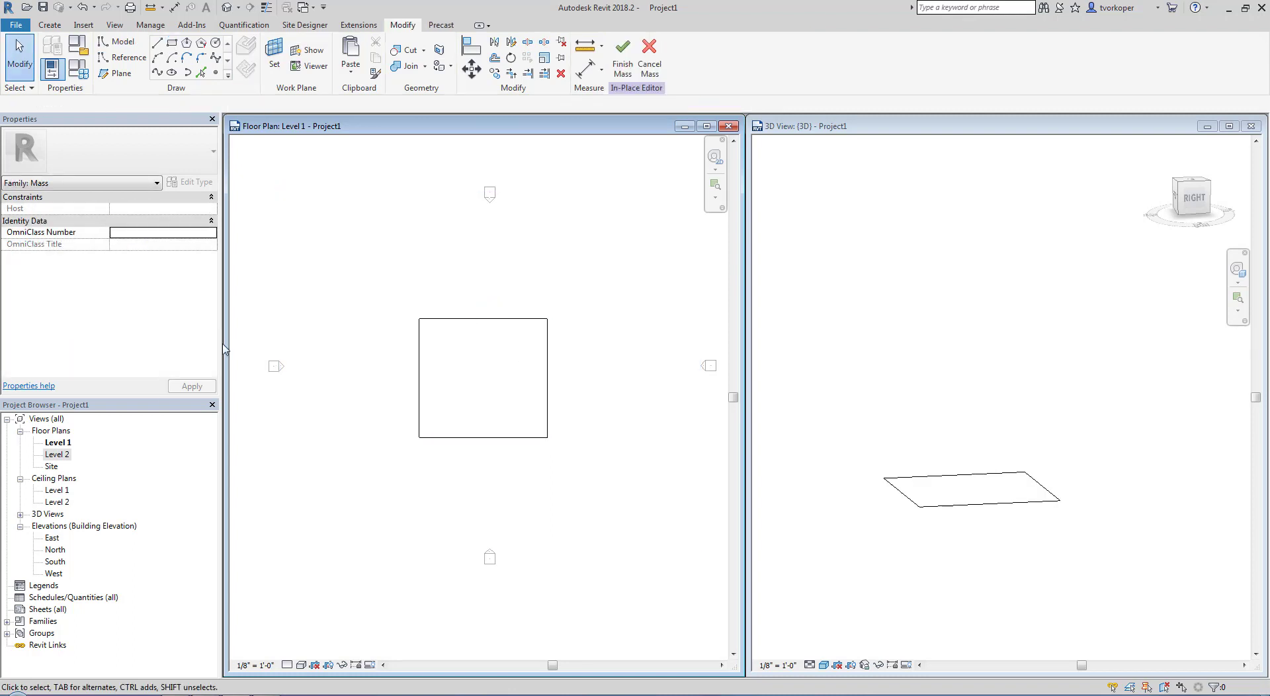
# Sketch a circle with a radius of about 16'-6" on the Level 2 plan and center it within the rectangle below
pyautogui.click(57, 455)
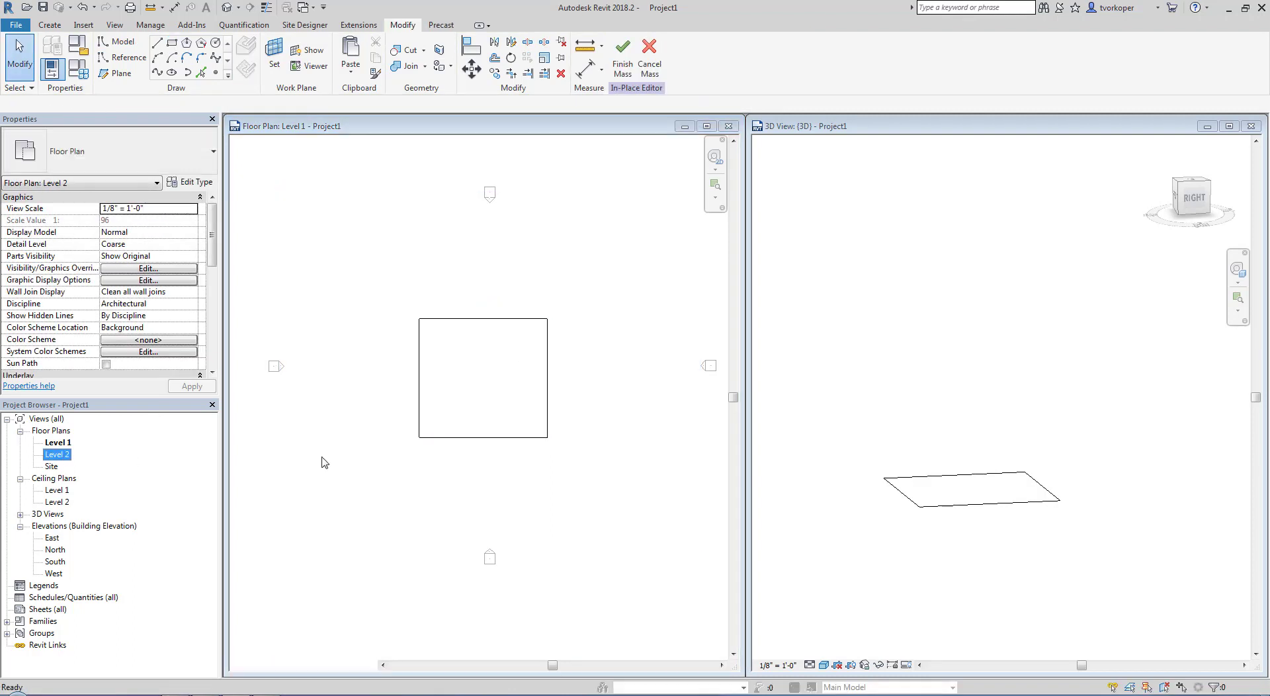
pyautogui.moveTo(437, 397); pyautogui.dragTo(401, 312, button='middle')
pyautogui.click(215, 44)
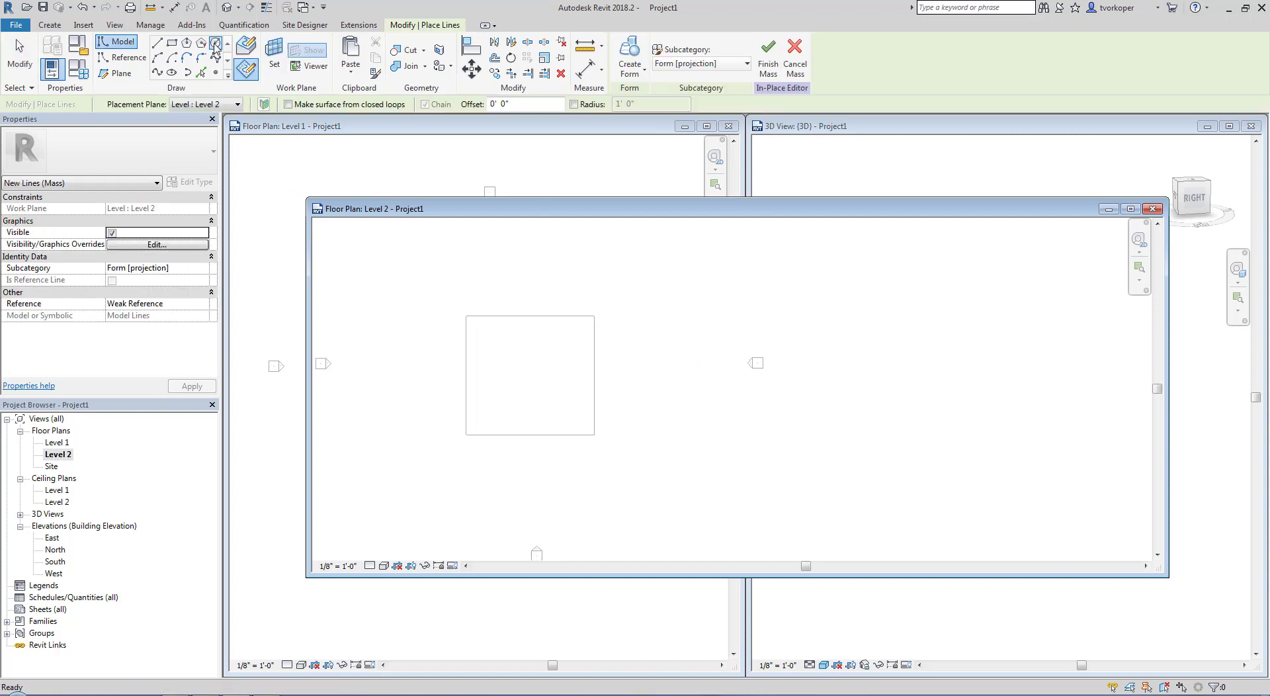
pyautogui.click(248, 69)
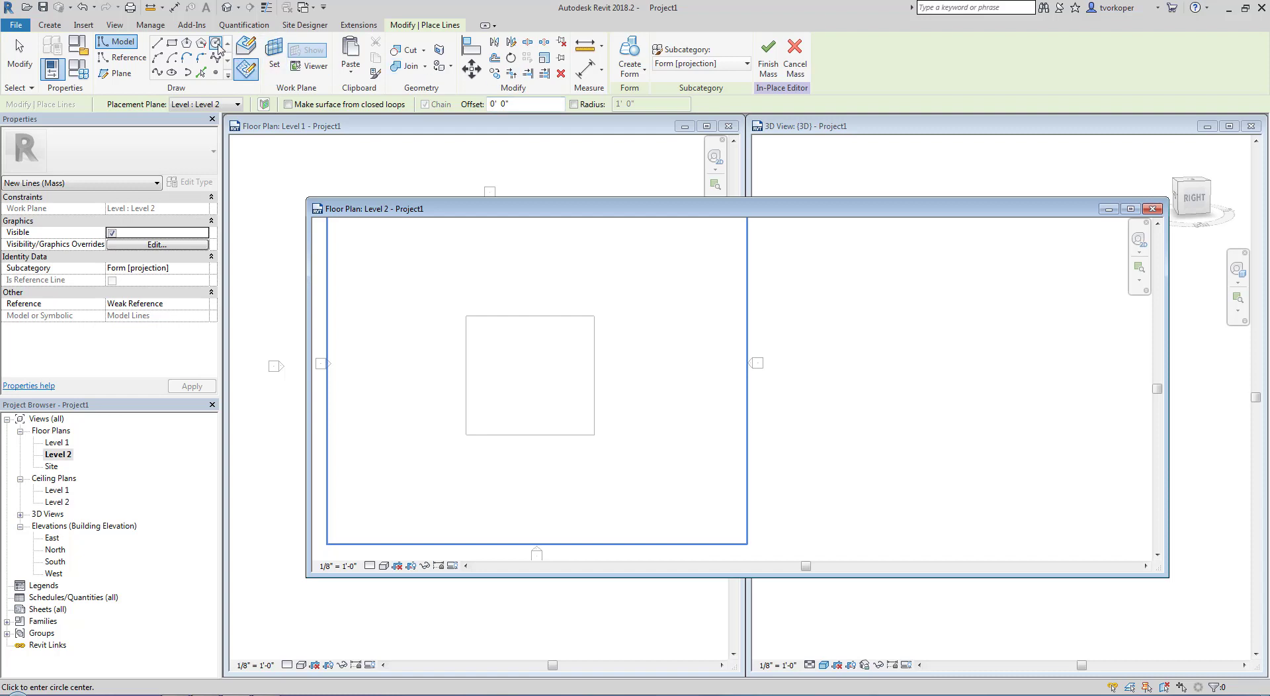
pyautogui.click(527, 364)
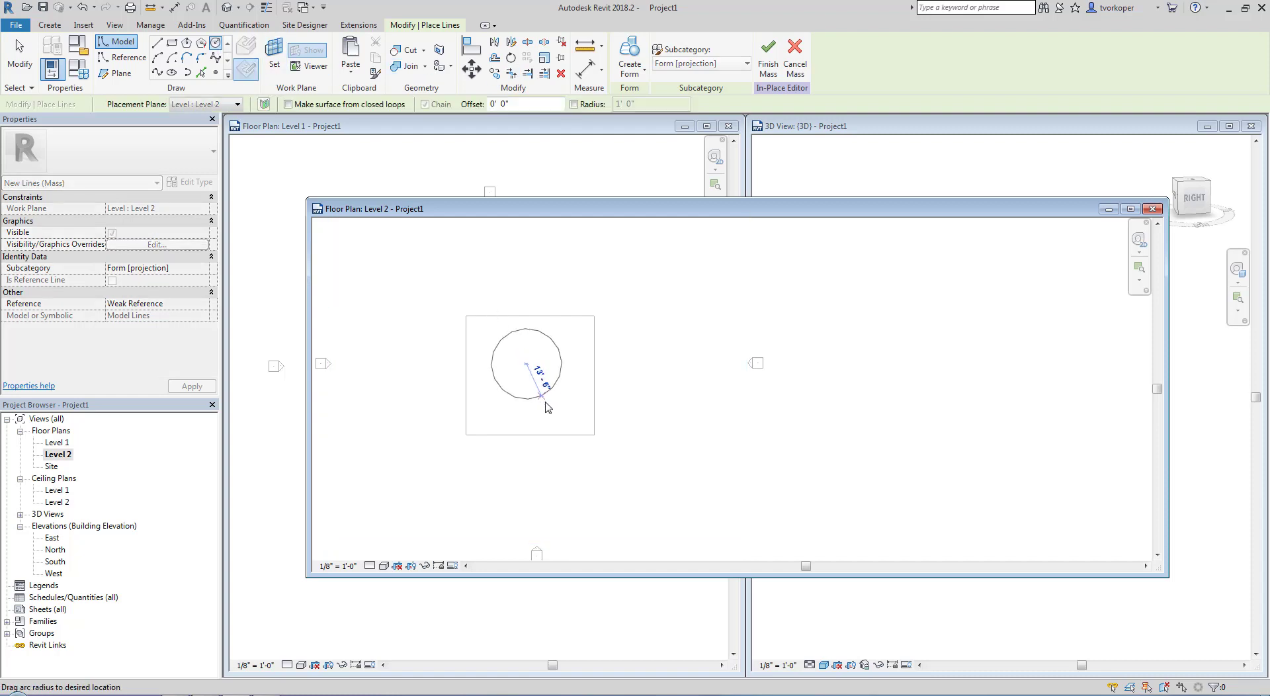
pyautogui.click(547, 406)
pyautogui.press('Escape')
pyautogui.press('Escape')
pyautogui.click(548, 401)
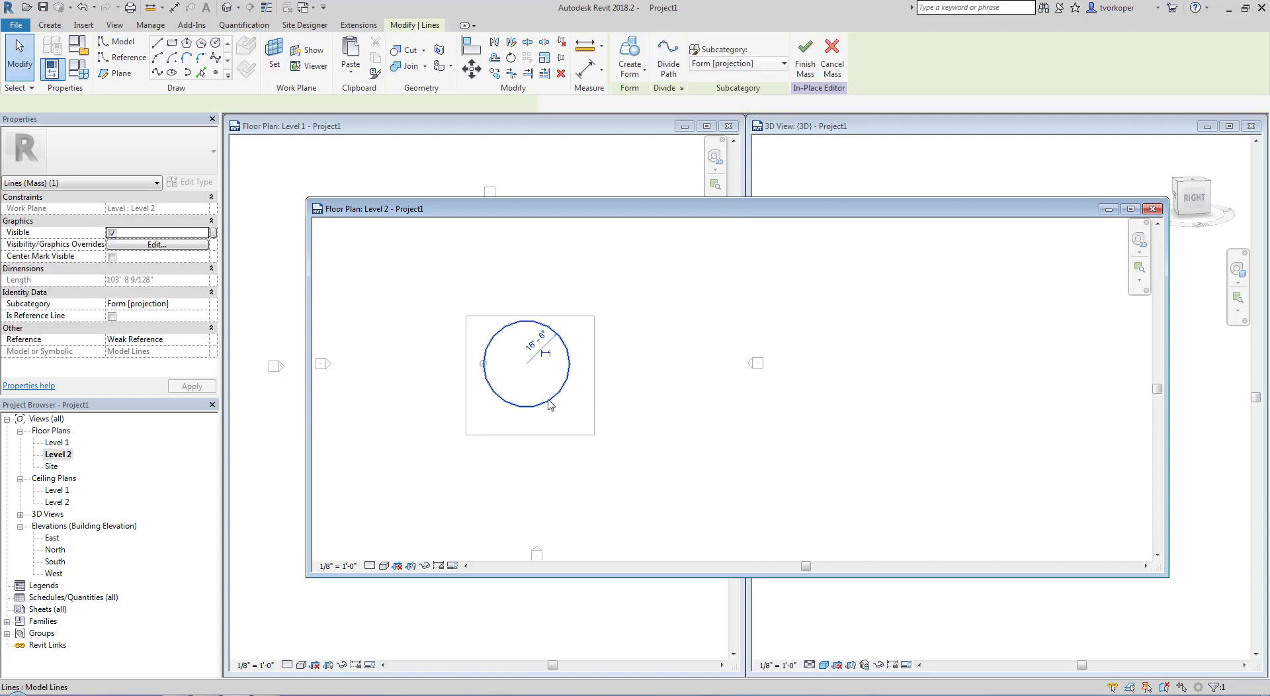
pyautogui.moveTo(548, 402); pyautogui.dragTo(552, 414)
# Create a solid form from the Level 1 rectangle and the Level 2 circle in the 3D view, and finish the mass
pyautogui.click(870, 133)
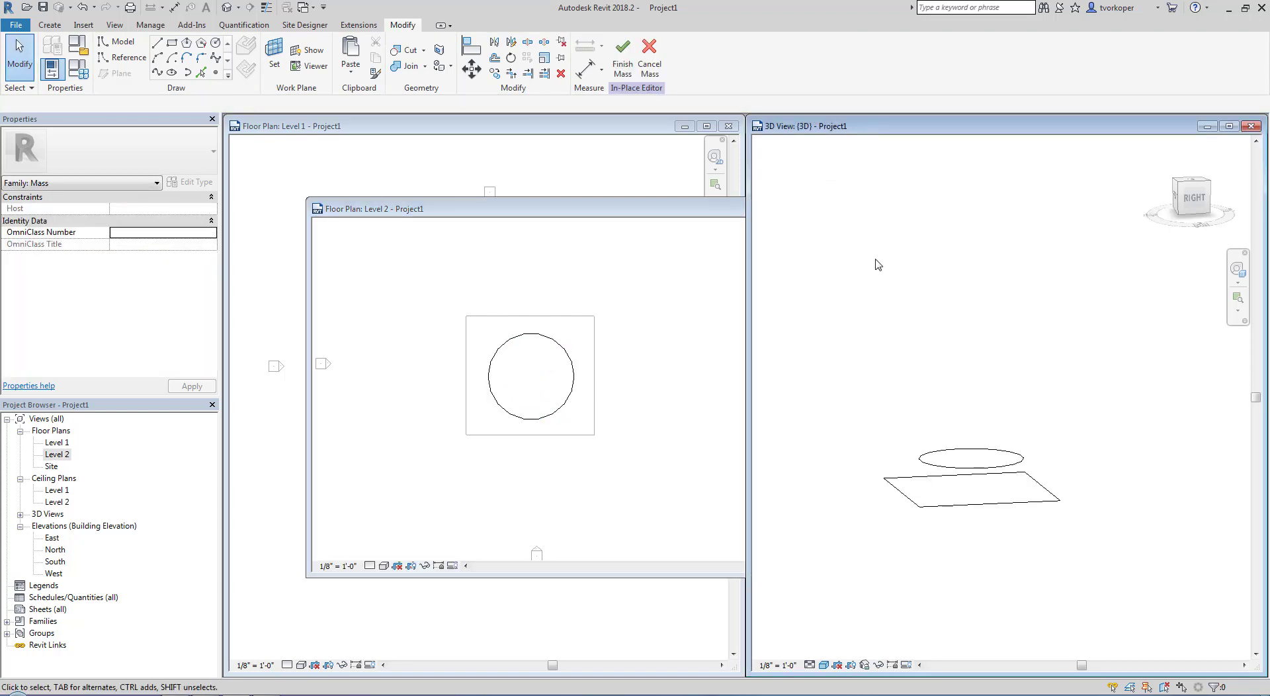
pyautogui.keyDown('shift'); pyautogui.moveTo(866, 320); pyautogui.dragTo(973, 336, button='middle'); pyautogui.keyUp('shift')
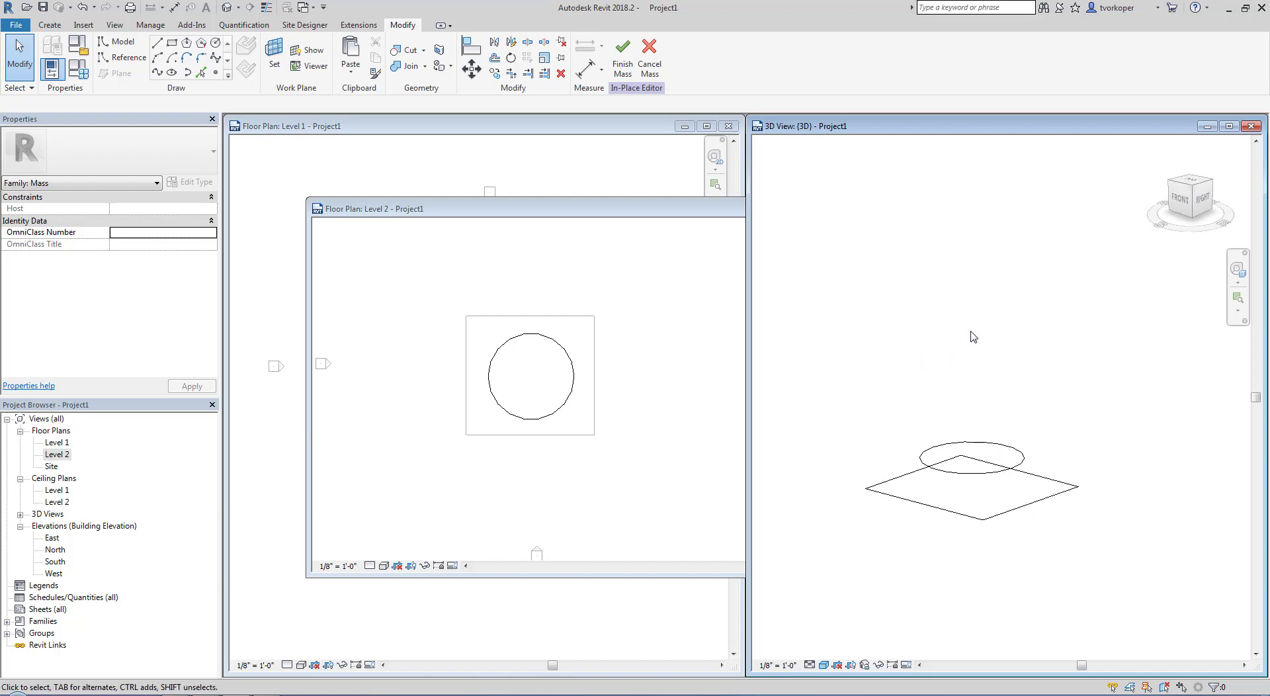
pyautogui.click(969, 440)
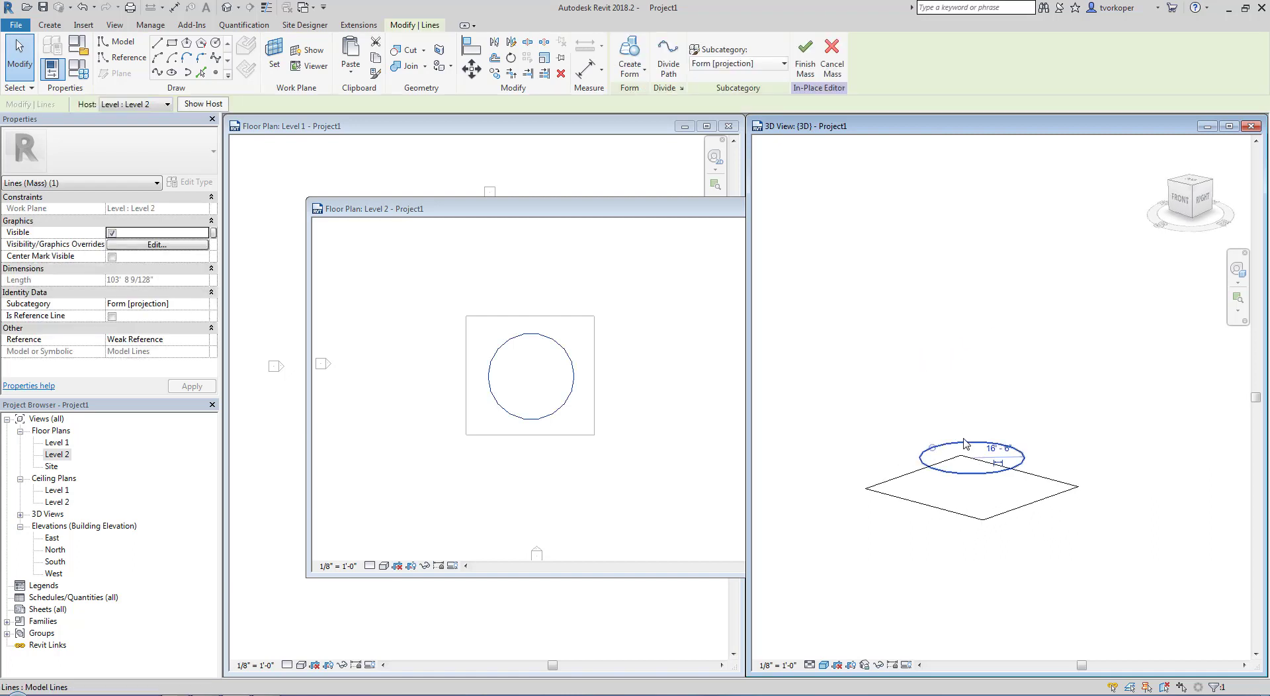
pyautogui.keyDown('ctrl'); pyautogui.click(890, 485); pyautogui.keyUp('ctrl')
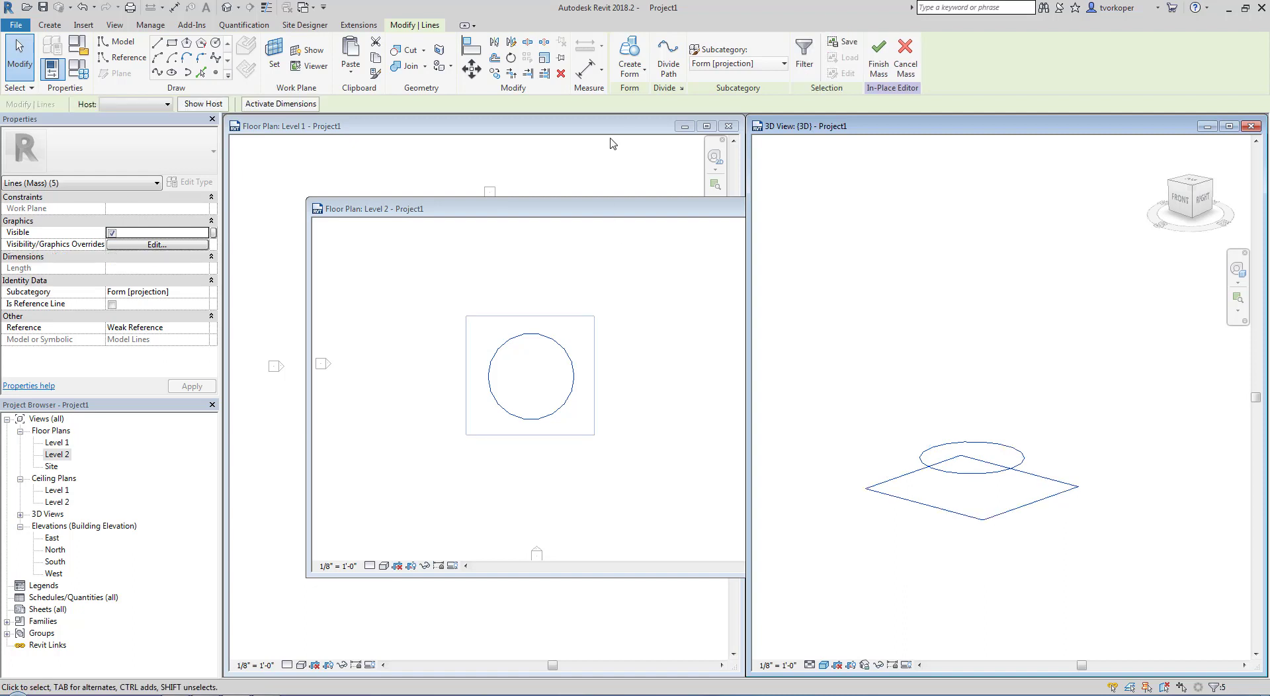
pyautogui.click(644, 69)
pyautogui.click(645, 107)
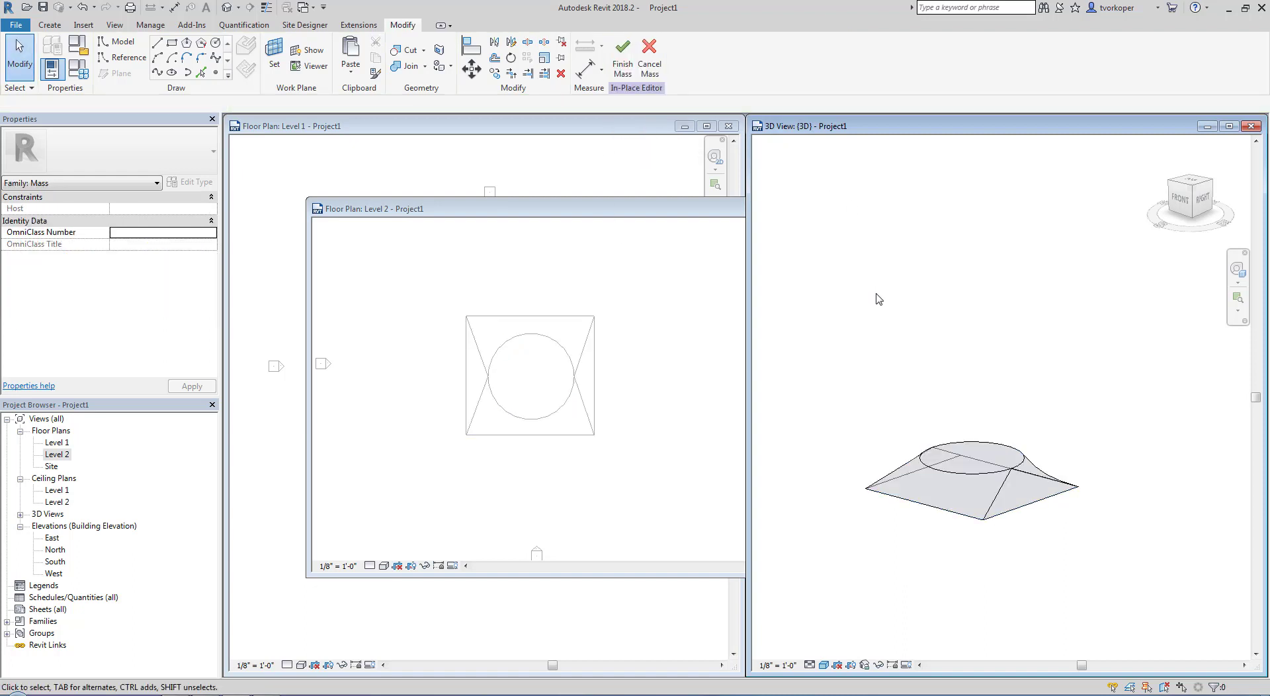
pyautogui.moveTo(878, 298)
pyautogui.keyDown('shift'); pyautogui.mouseDown(button='middle')
pyautogui.moveTo(973, 280)
pyautogui.moveTo(1057, 240)
pyautogui.moveTo(912, 306)
pyautogui.moveTo(857, 301)
pyautogui.mouseUp(button='middle'); pyautogui.keyUp('shift')
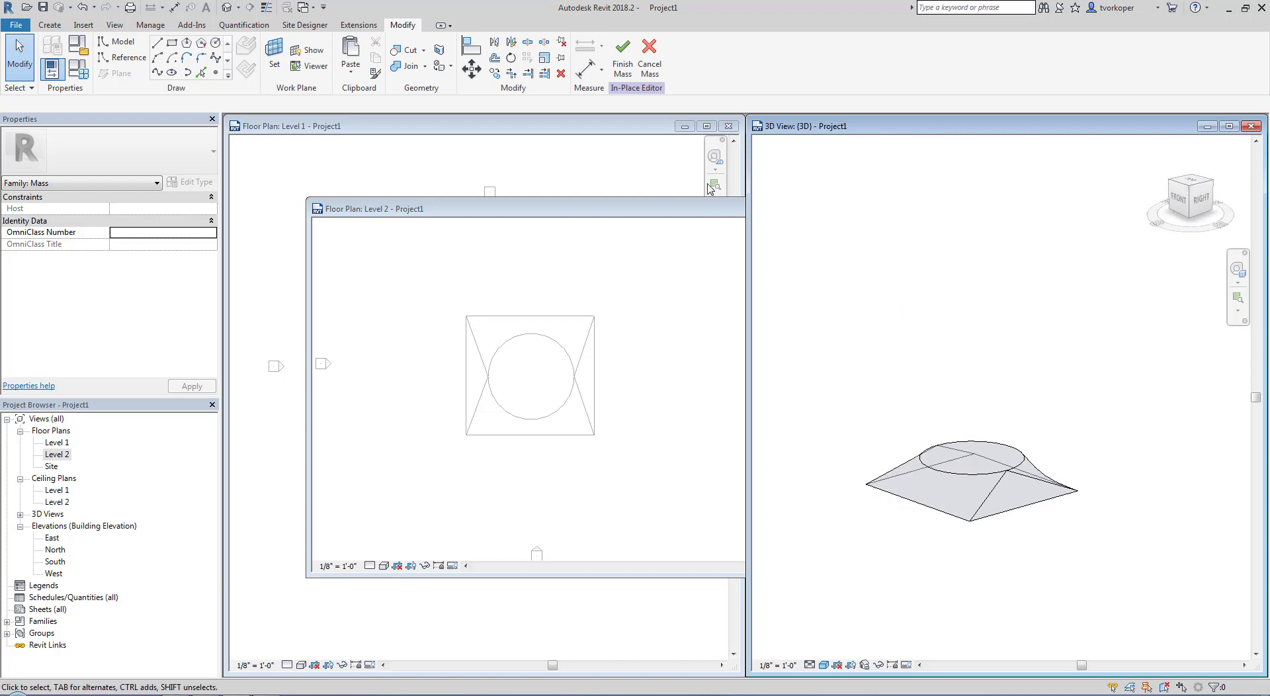
pyautogui.click(623, 58)
# Reopen the mass for in-place editing and add a profile about midway up the form with X-Ray on
pyautogui.click(969, 456)
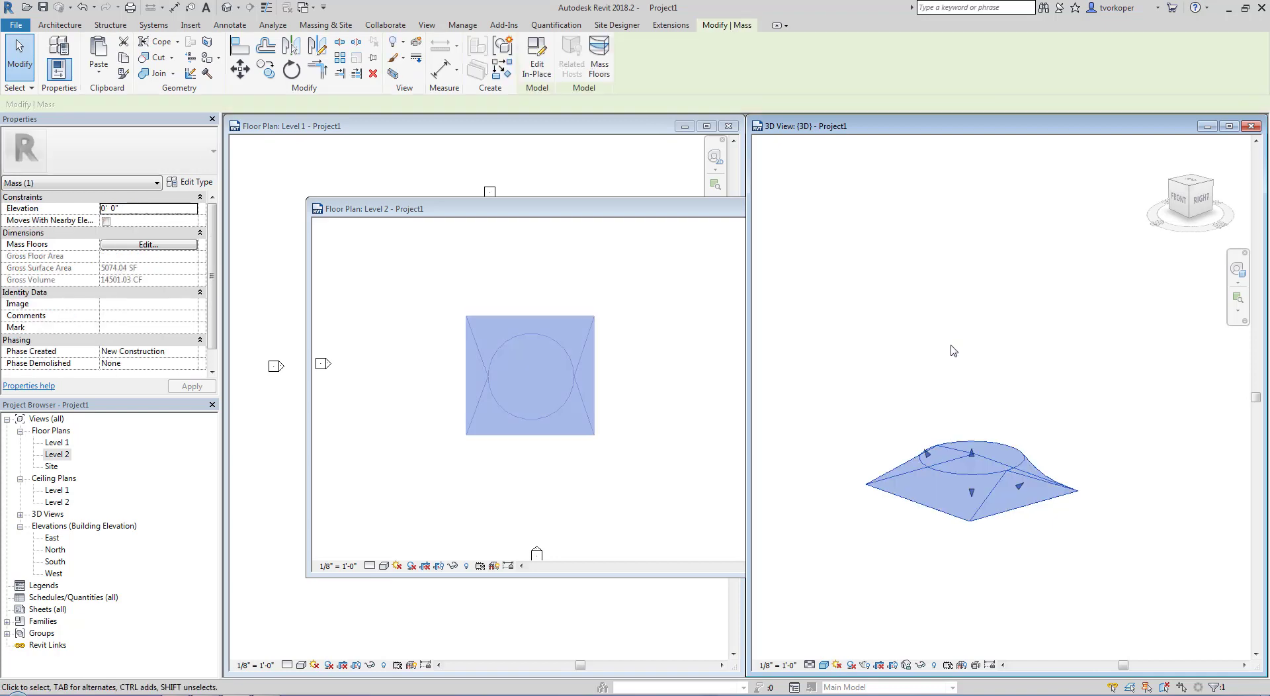
pyautogui.click(536, 59)
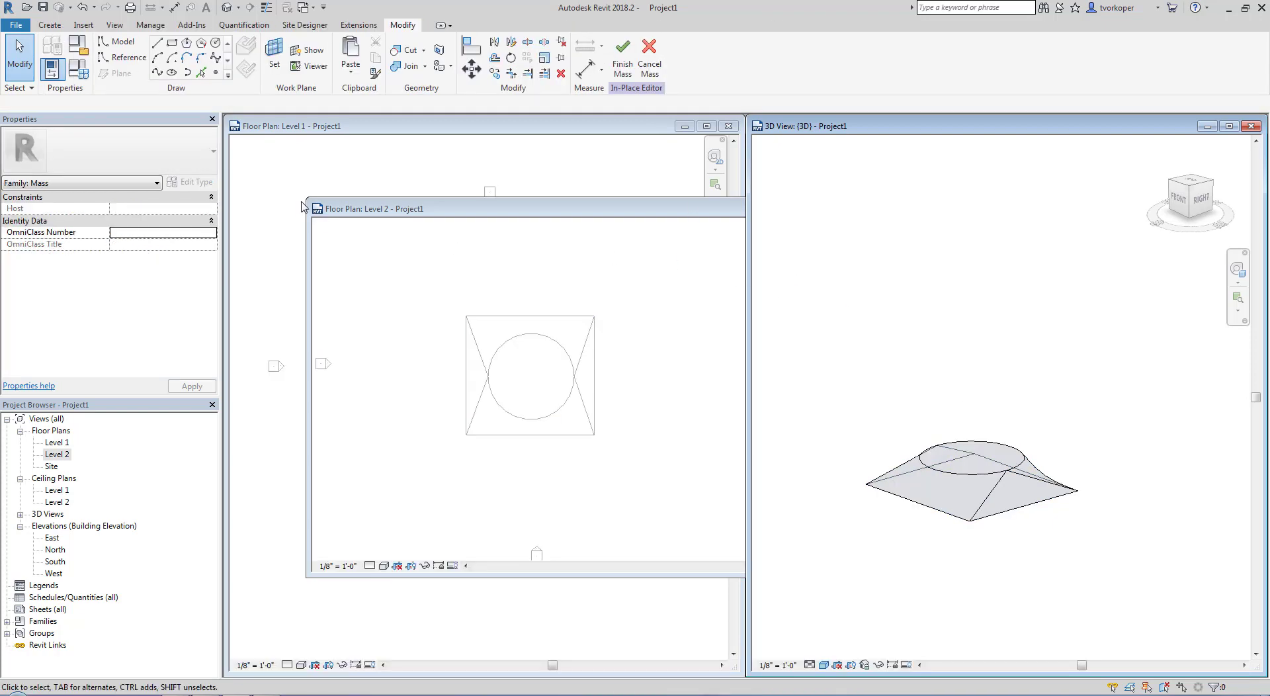
pyautogui.press('Tab')
pyautogui.click(928, 471)
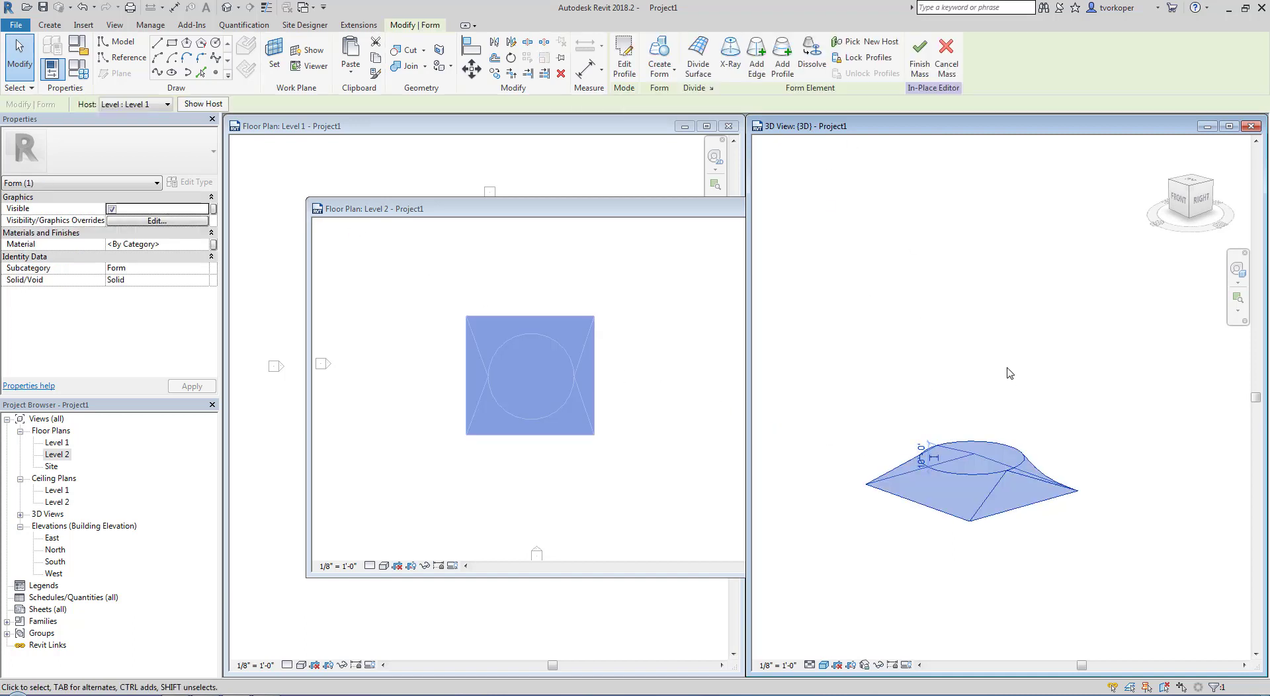
pyautogui.click(730, 56)
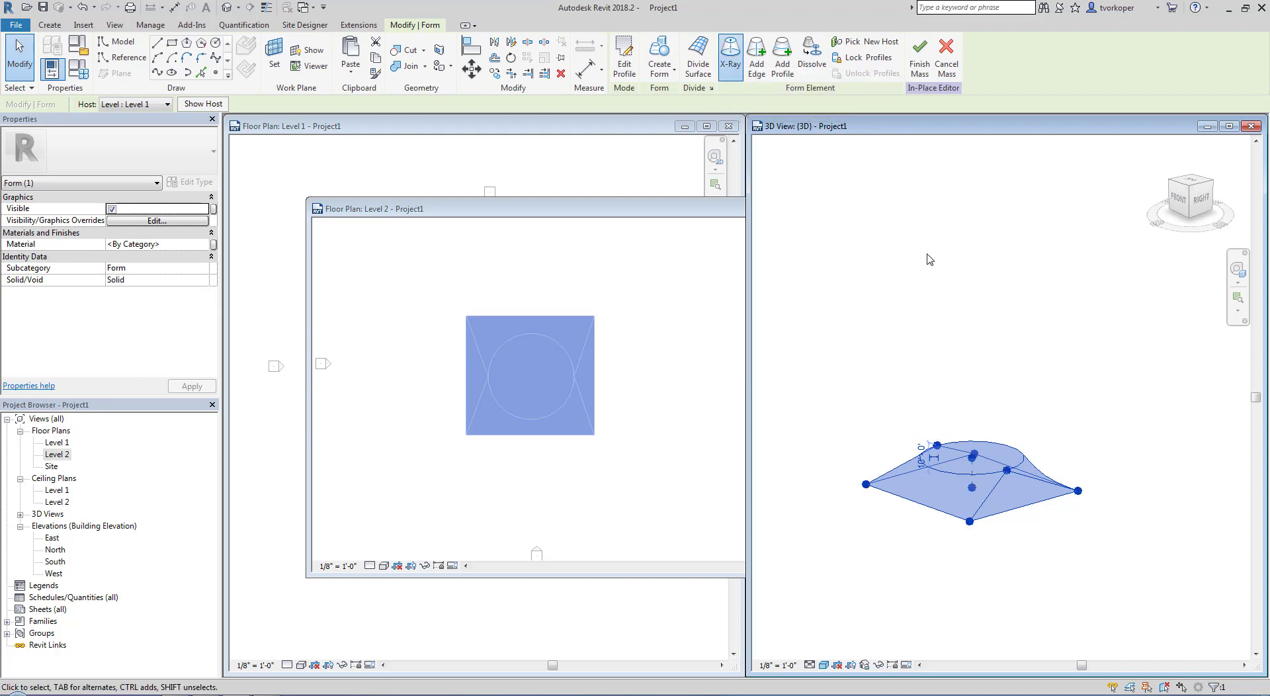
pyautogui.click(842, 275)
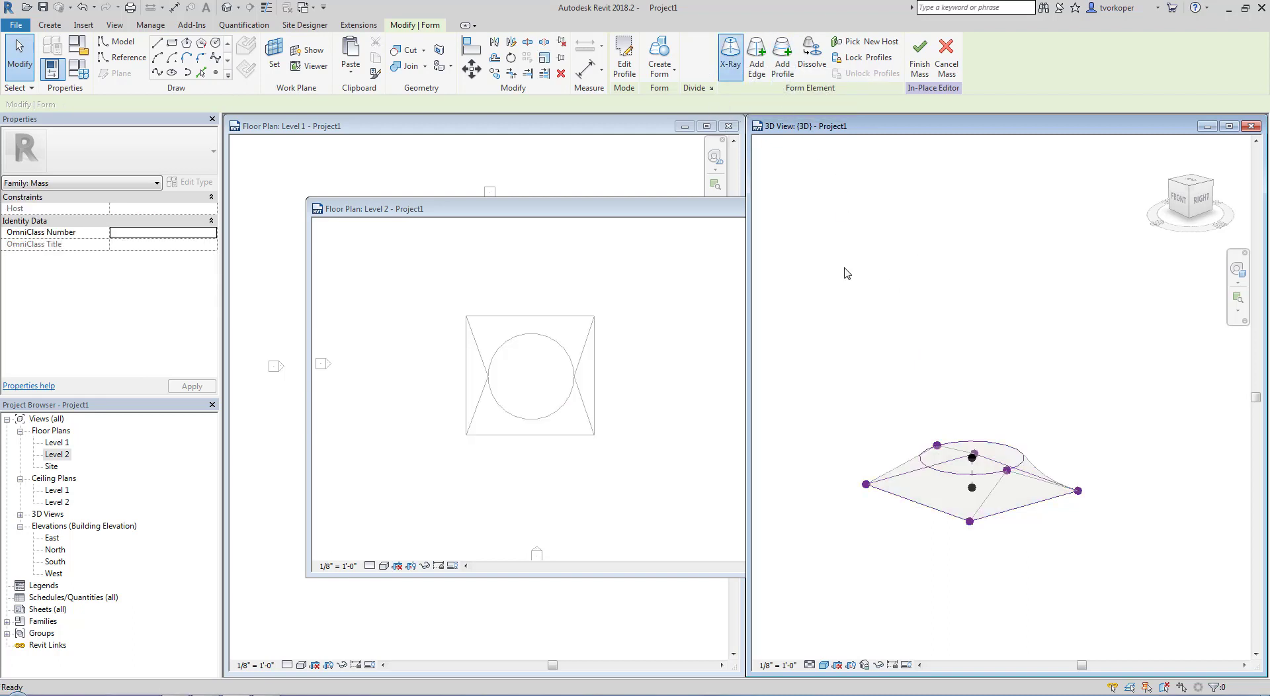
pyautogui.click(897, 472)
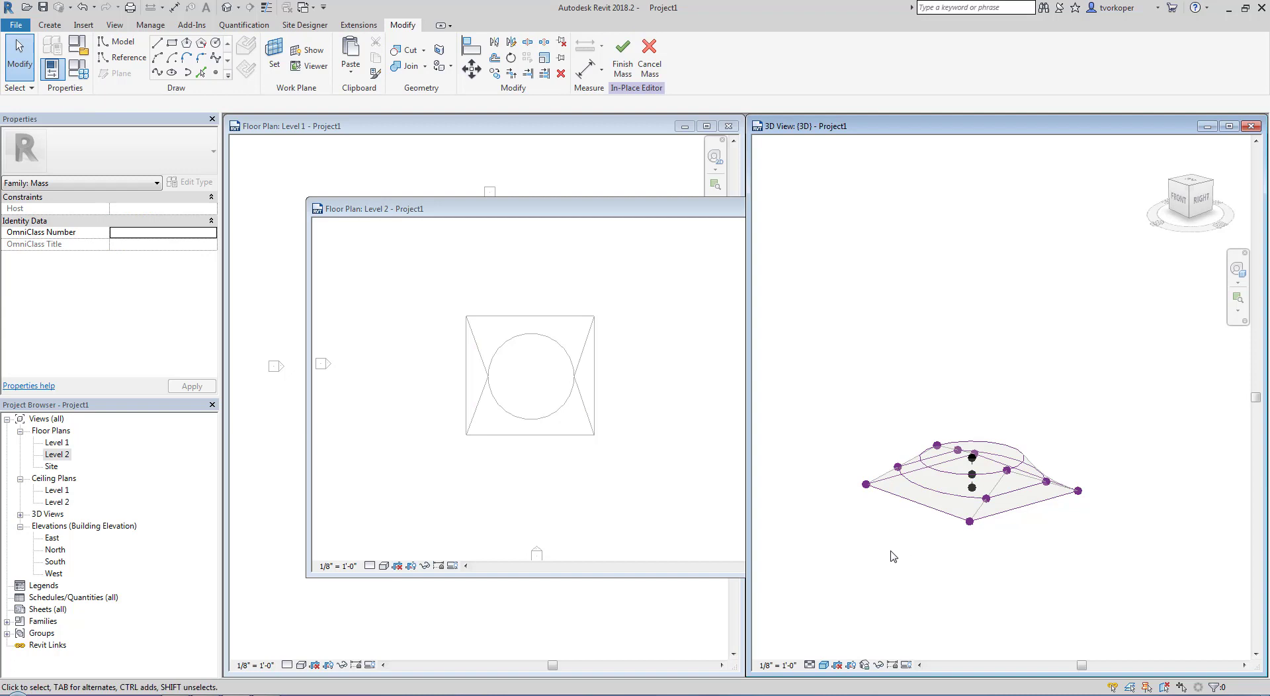
# Pull the added profile's right-hand vertex outward and well above the circle in the 3D view, and finish the mass
pyautogui.keyDown('shift'); pyautogui.moveTo(892, 557); pyautogui.dragTo(1068, 543, button='middle'); pyautogui.keyUp('shift')
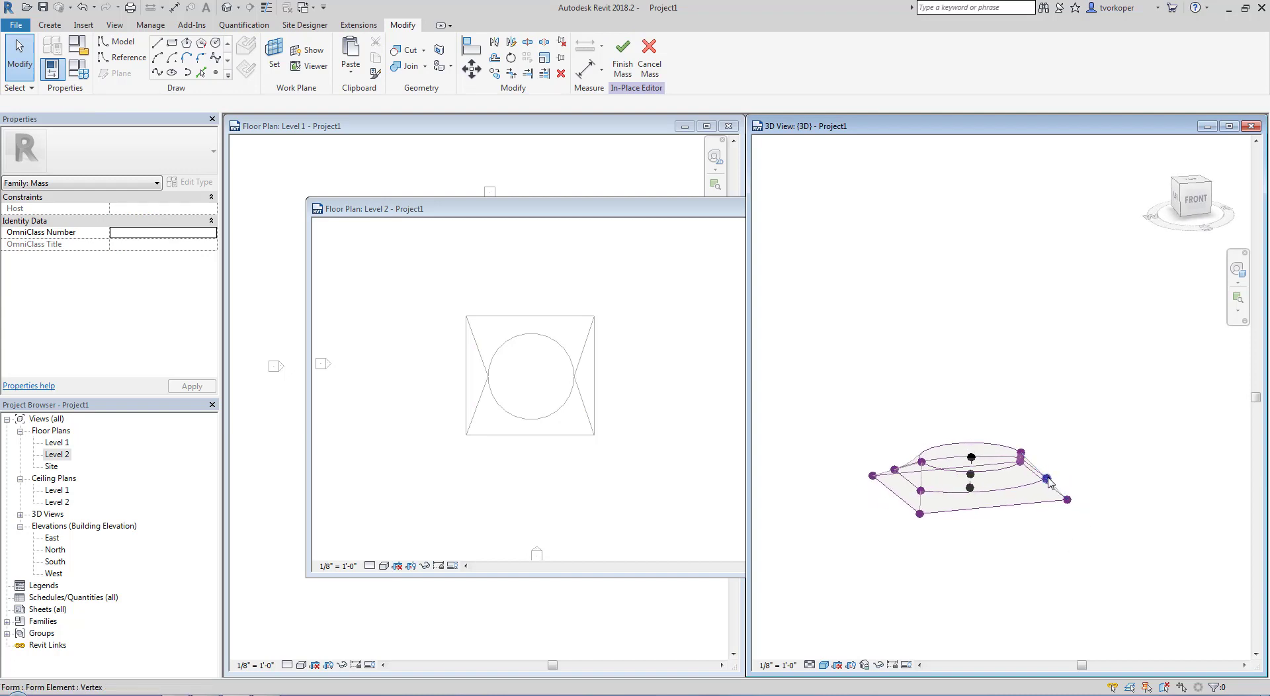
pyautogui.click(1048, 480)
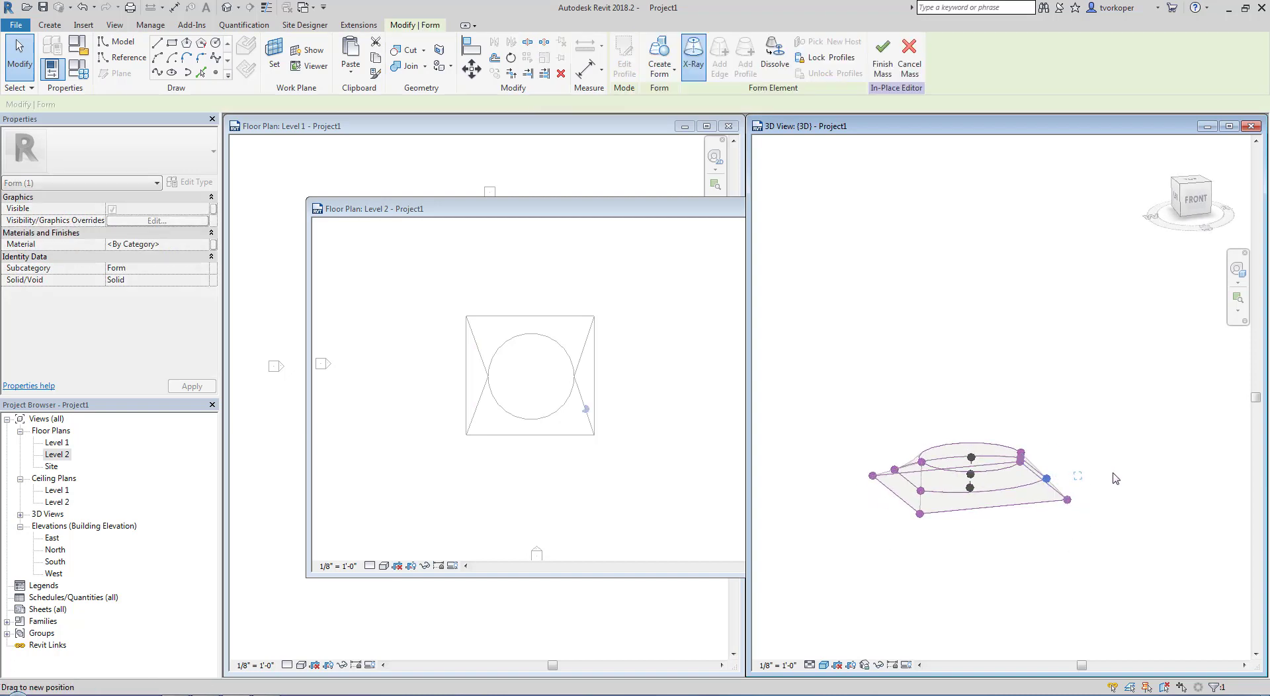
pyautogui.moveTo(1113, 474); pyautogui.dragTo(1078, 397)
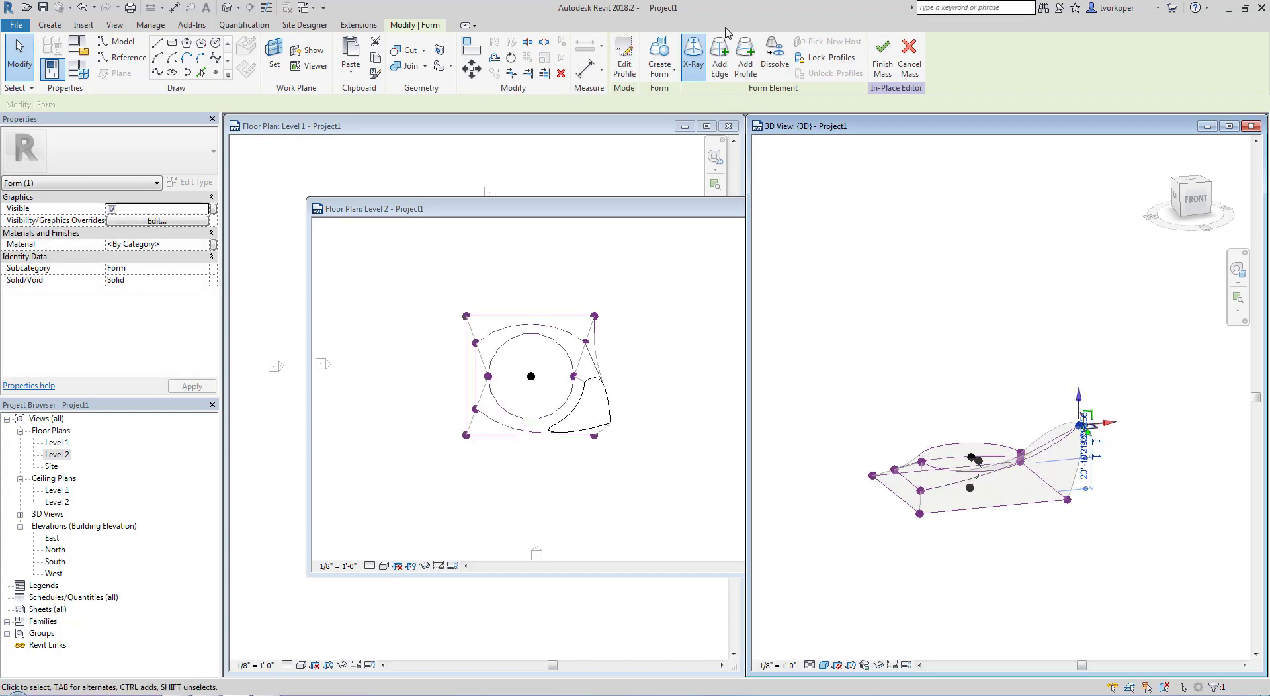
pyautogui.click(883, 59)
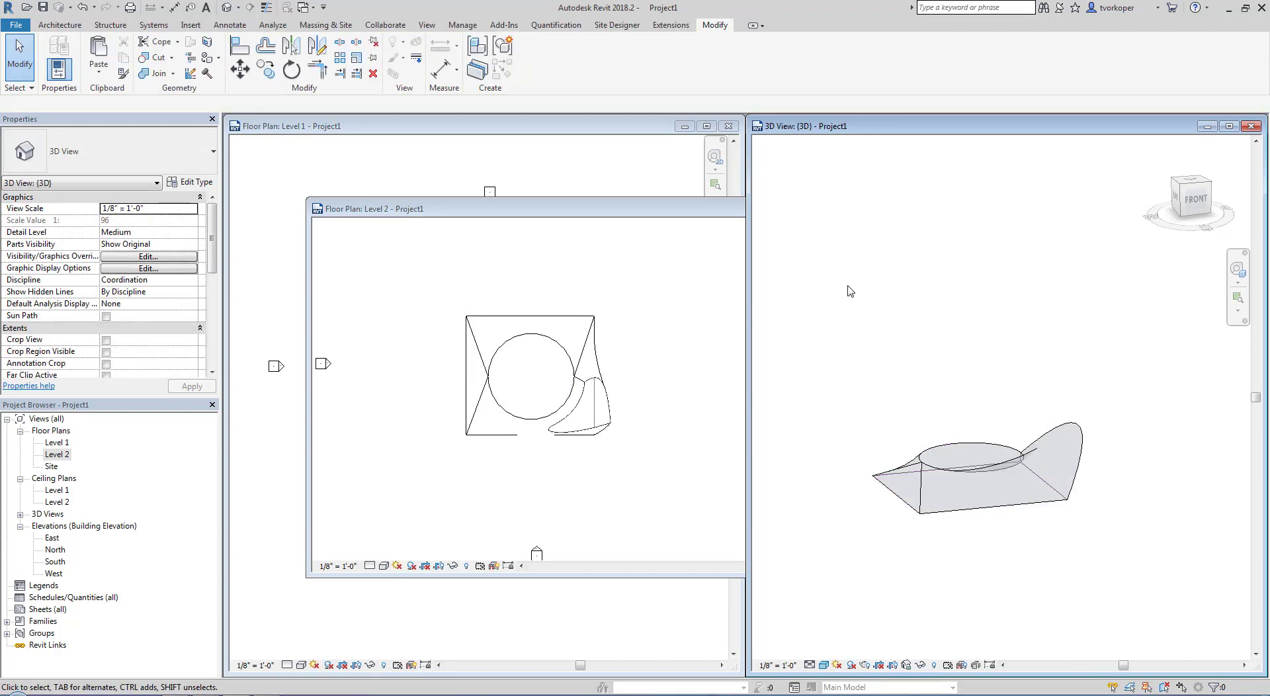
pyautogui.keyDown('shift'); pyautogui.moveTo(852, 290); pyautogui.dragTo(942, 533, button='middle'); pyautogui.keyUp('shift')
pyautogui.scroll(3, 999, 541)
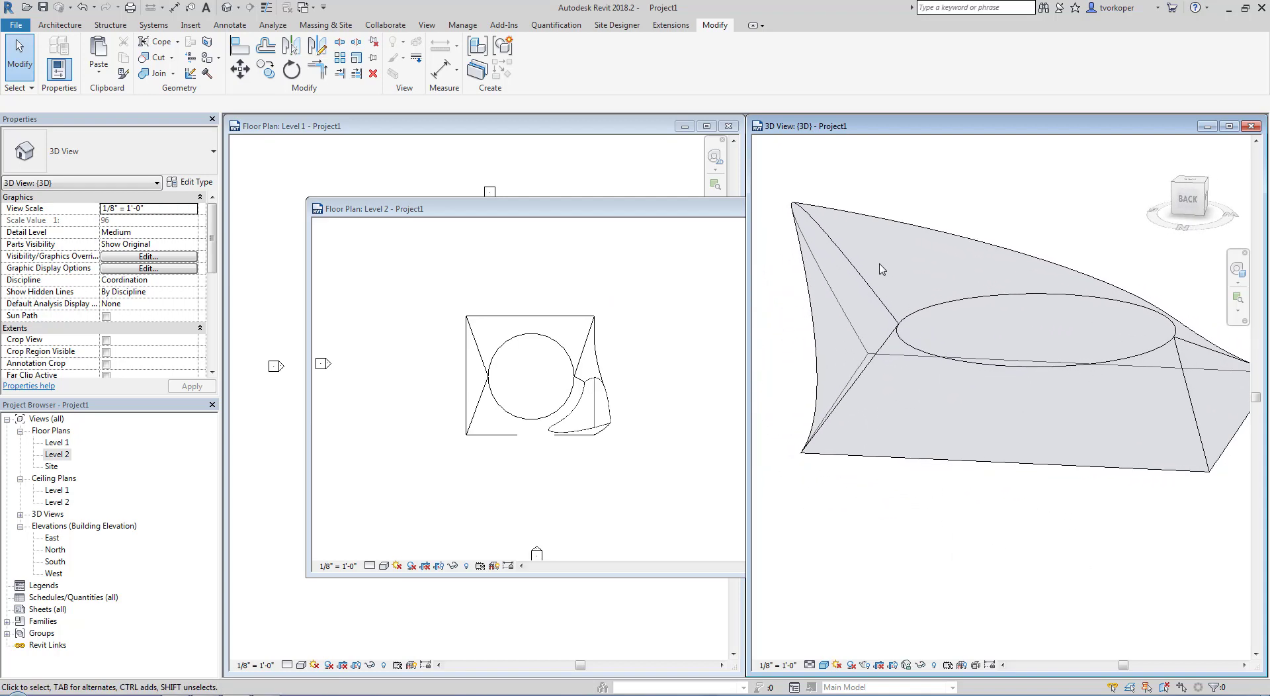